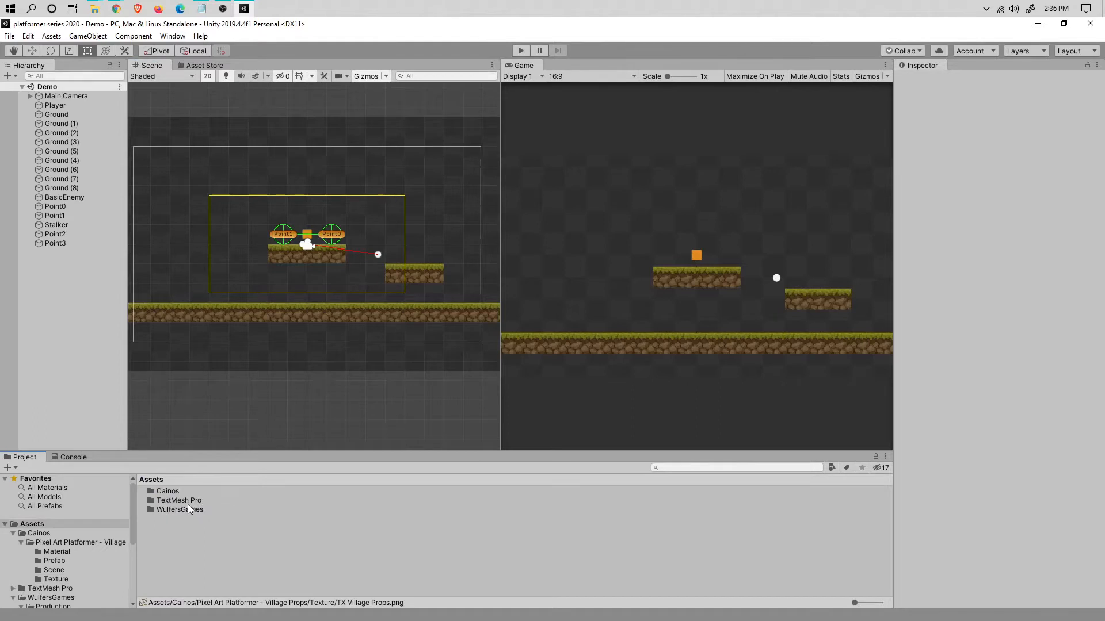
# Create a folder named Area_01 inside WulfersGames/Production/Scenes and open it
pyautogui.doubleClick(179, 510)
pyautogui.doubleClick(181, 489)
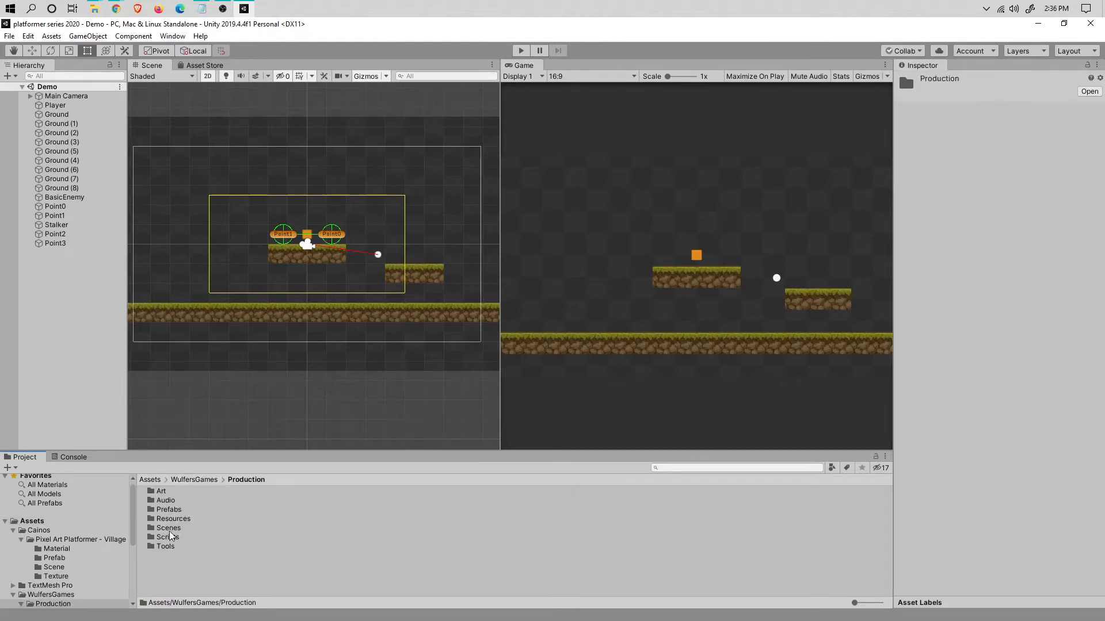
pyautogui.doubleClick(172, 528)
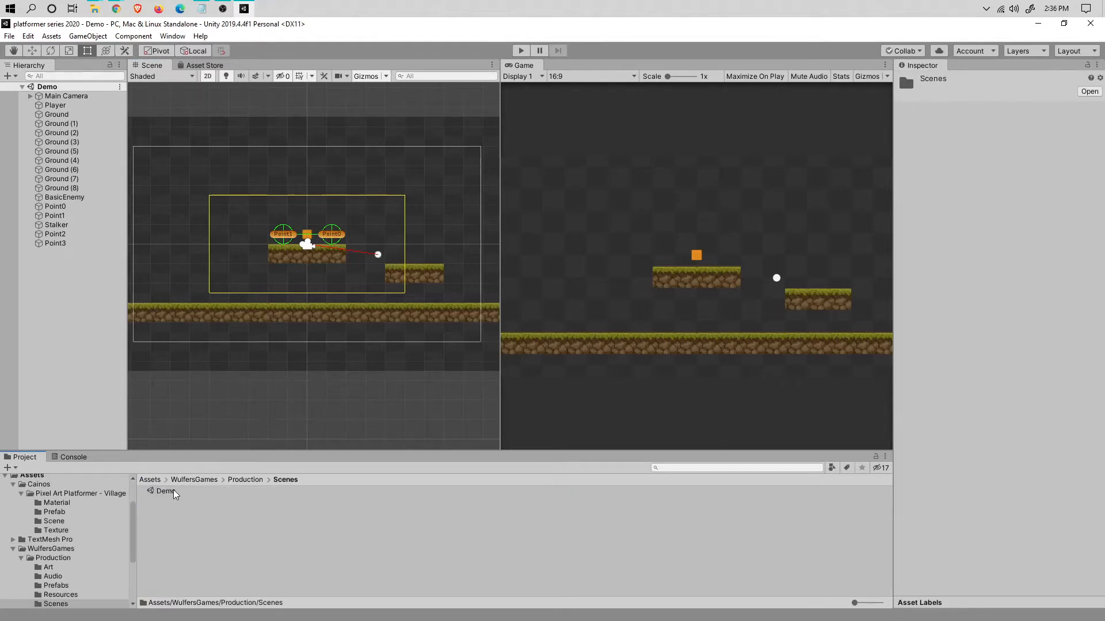
pyautogui.rightClick(203, 520)
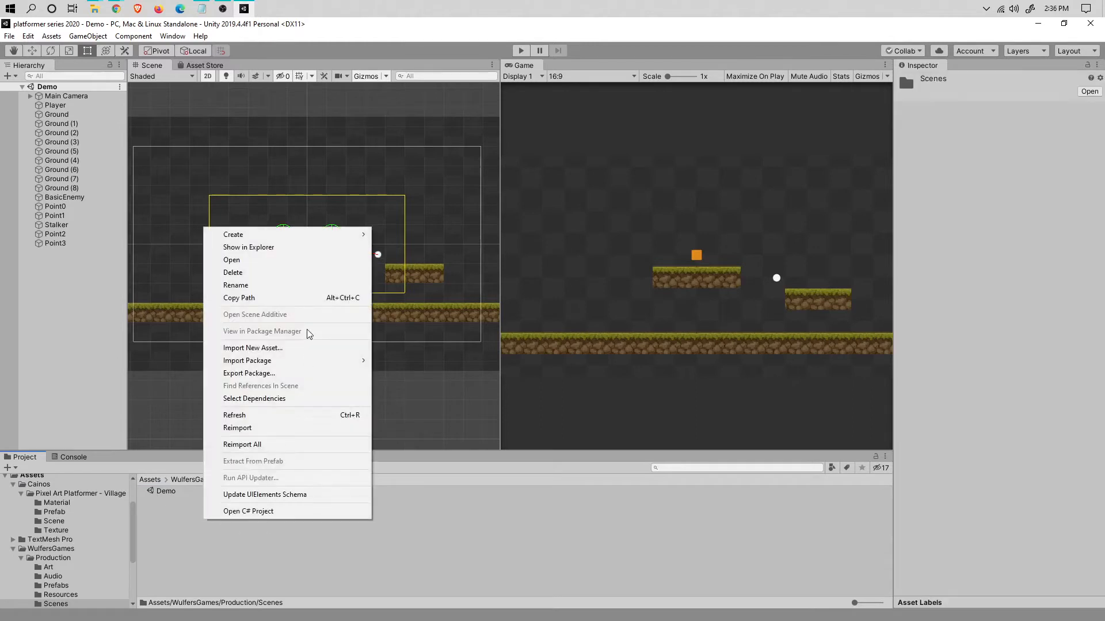
pyautogui.moveTo(343, 235)
pyautogui.click(409, 138)
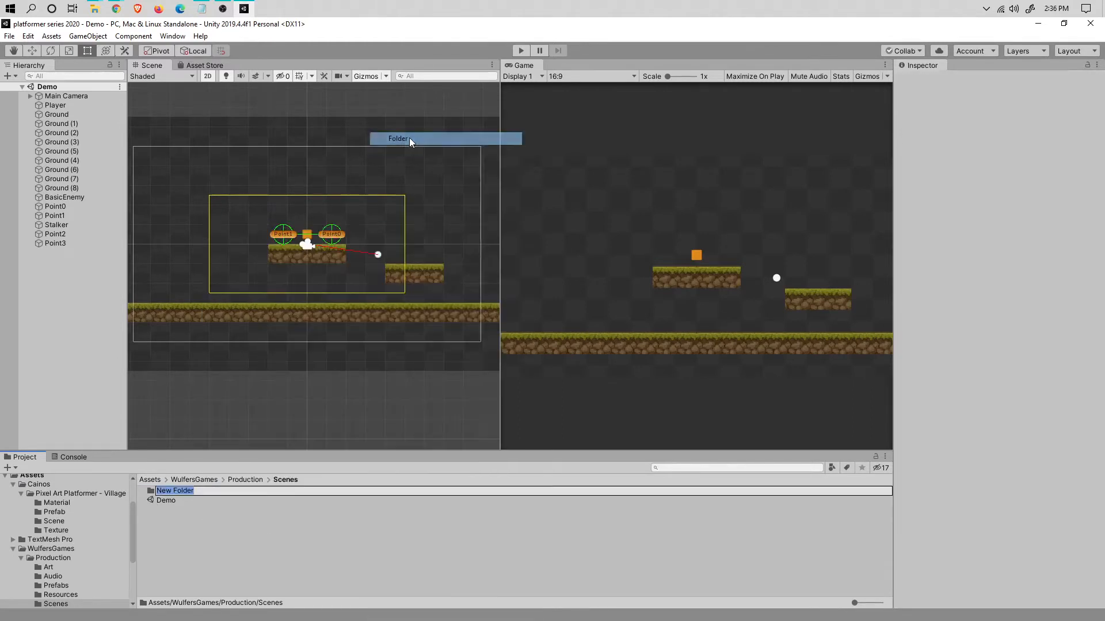
pyautogui.write('Area_01')
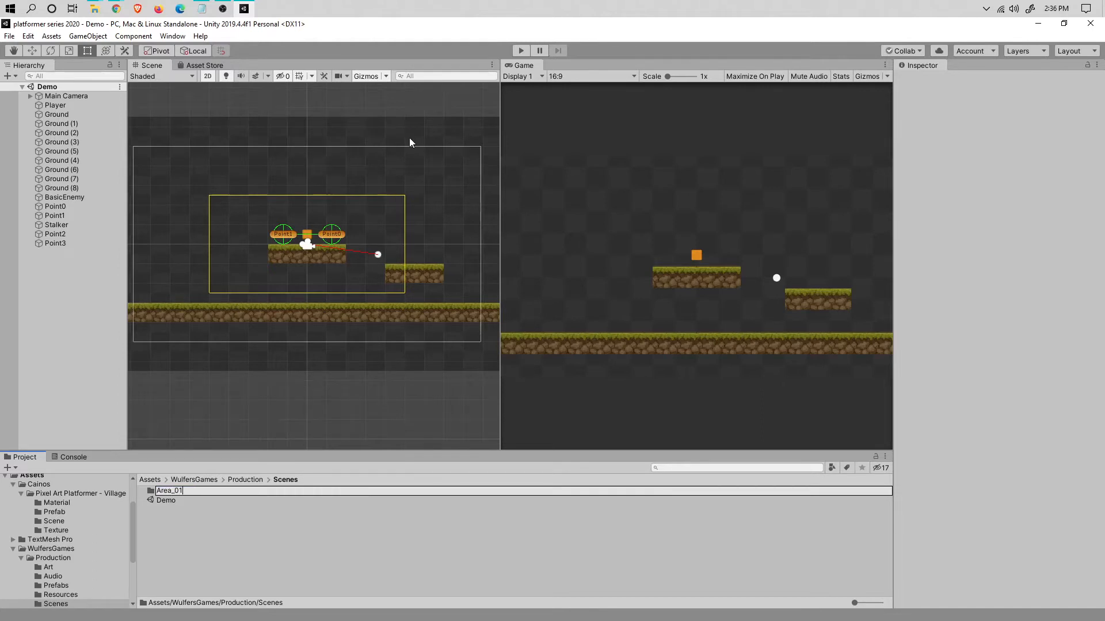
pyautogui.press('Return')
pyautogui.press('Return')
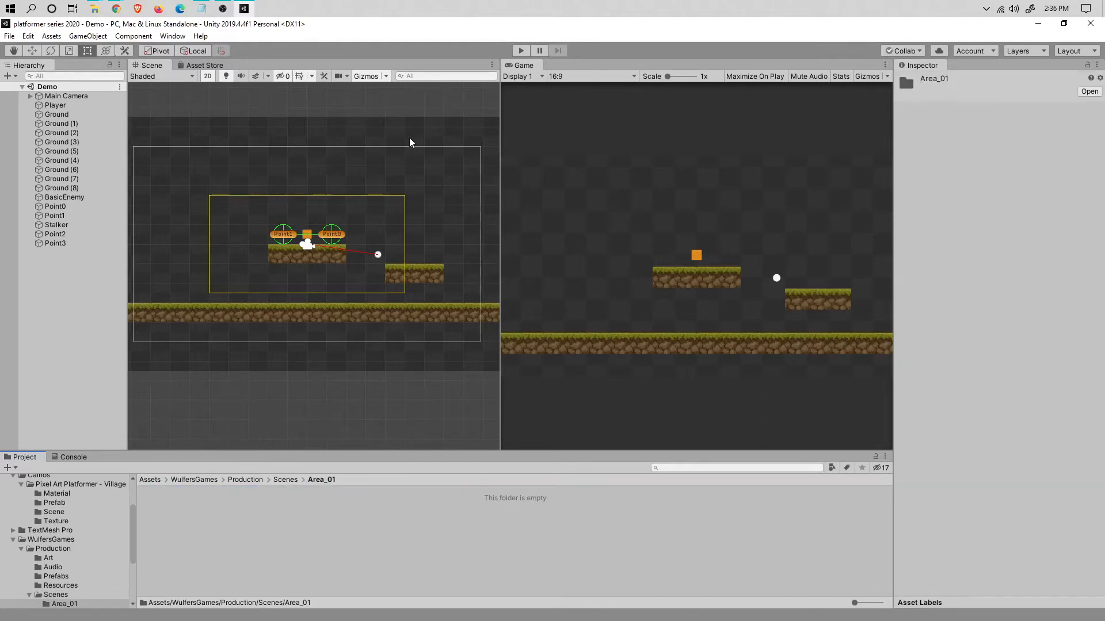
# Create a new scene named TestLevel_01 in the Area_01 folder
pyautogui.rightClick(209, 505)
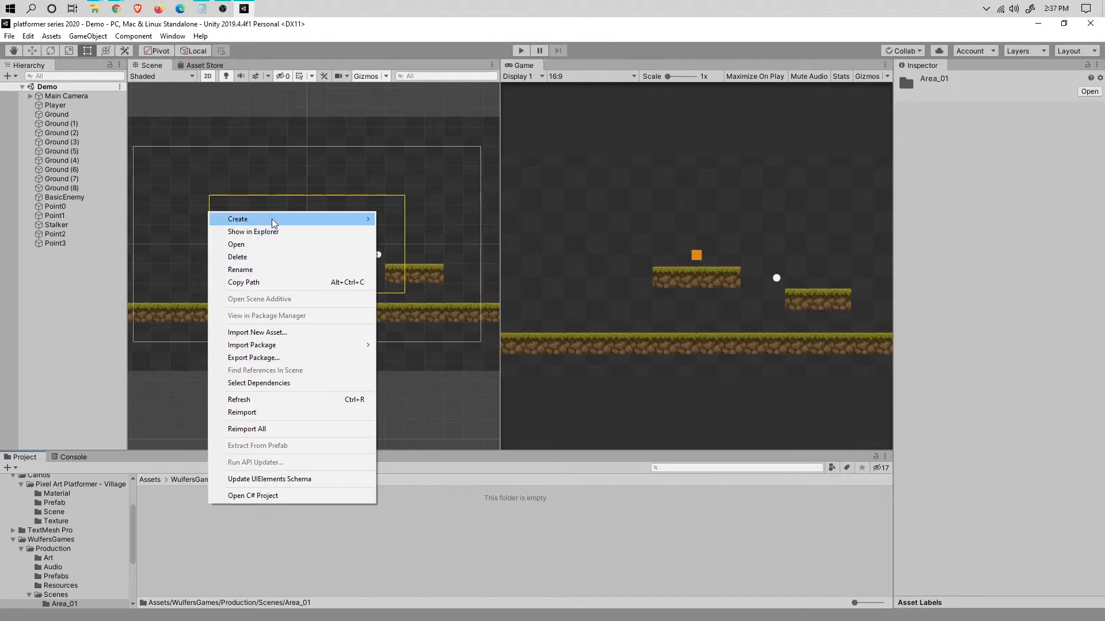
pyautogui.moveTo(360, 216)
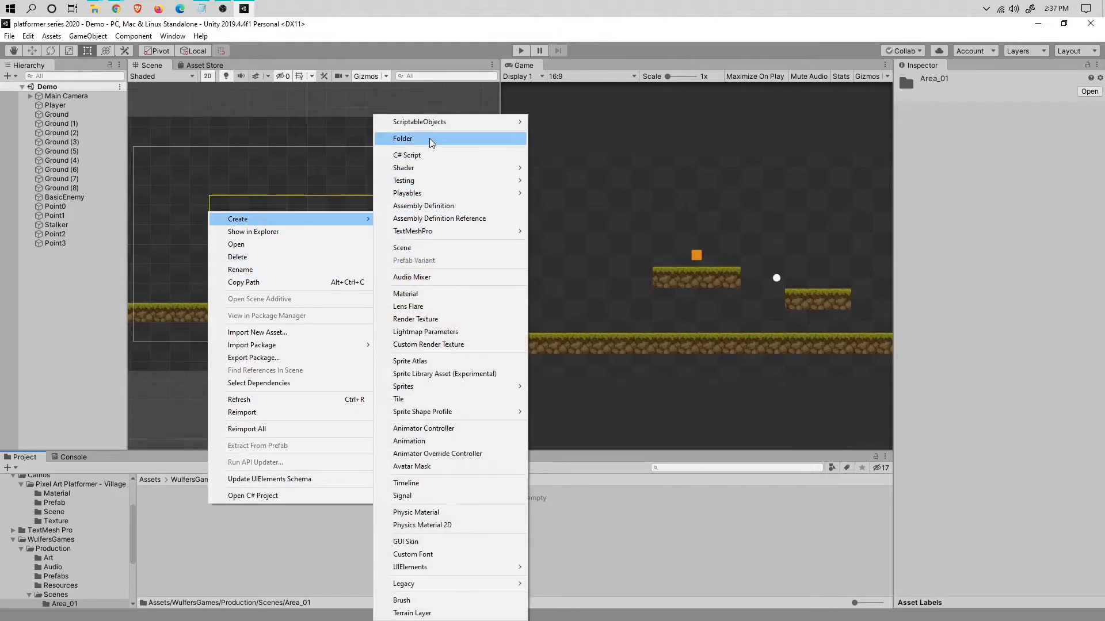
pyautogui.click(426, 249)
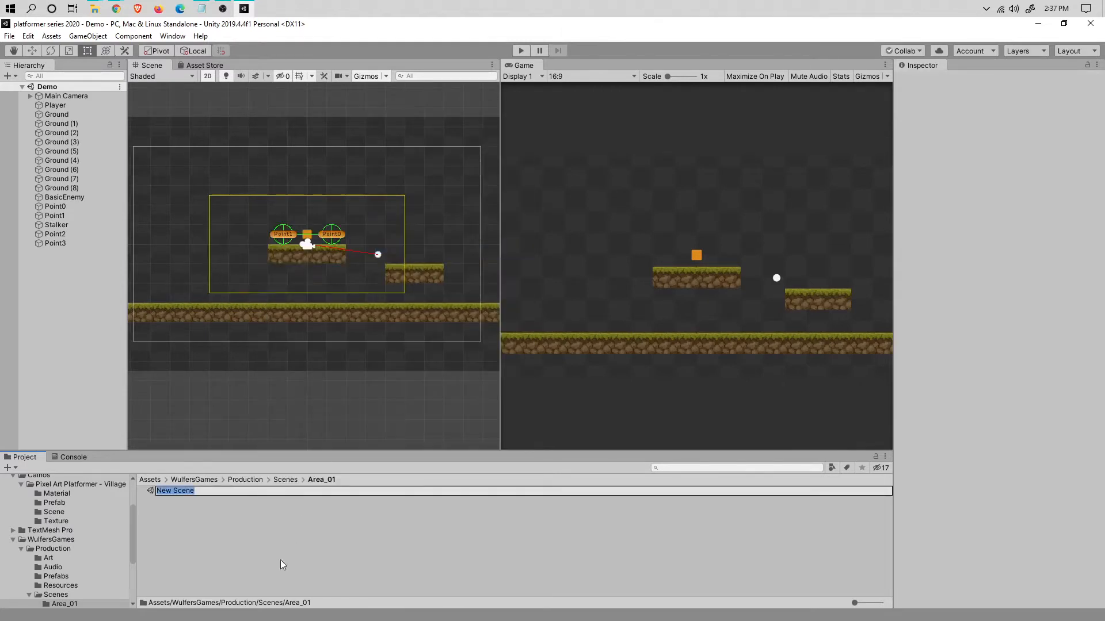
pyautogui.press('BackSpace')
pyautogui.write('TestLevel_01')
pyautogui.press('Return')
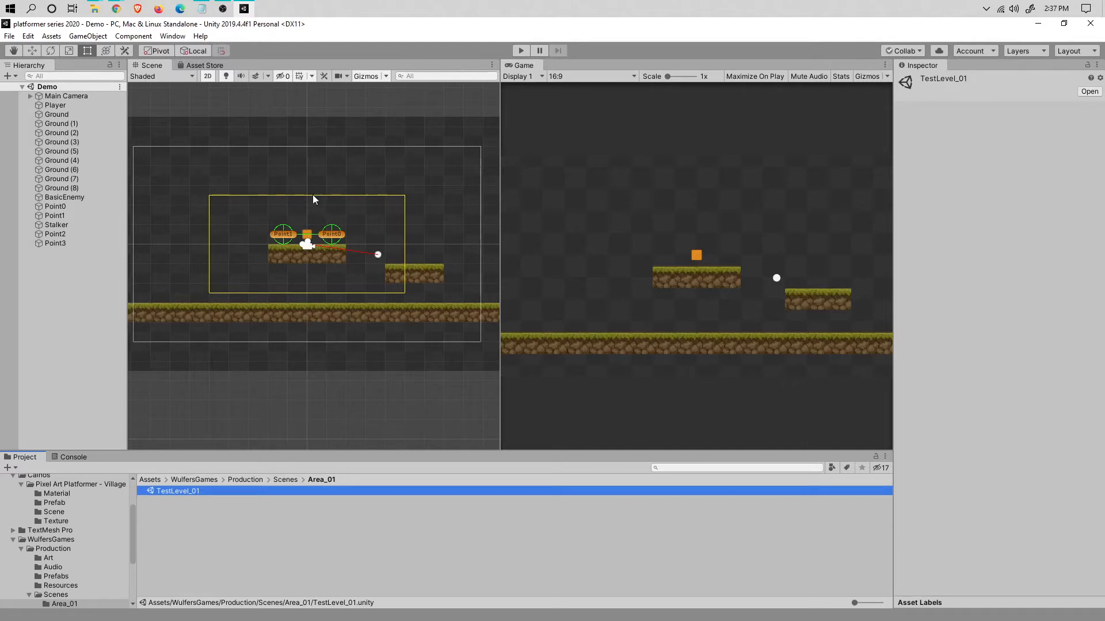
pyautogui.click(209, 511)
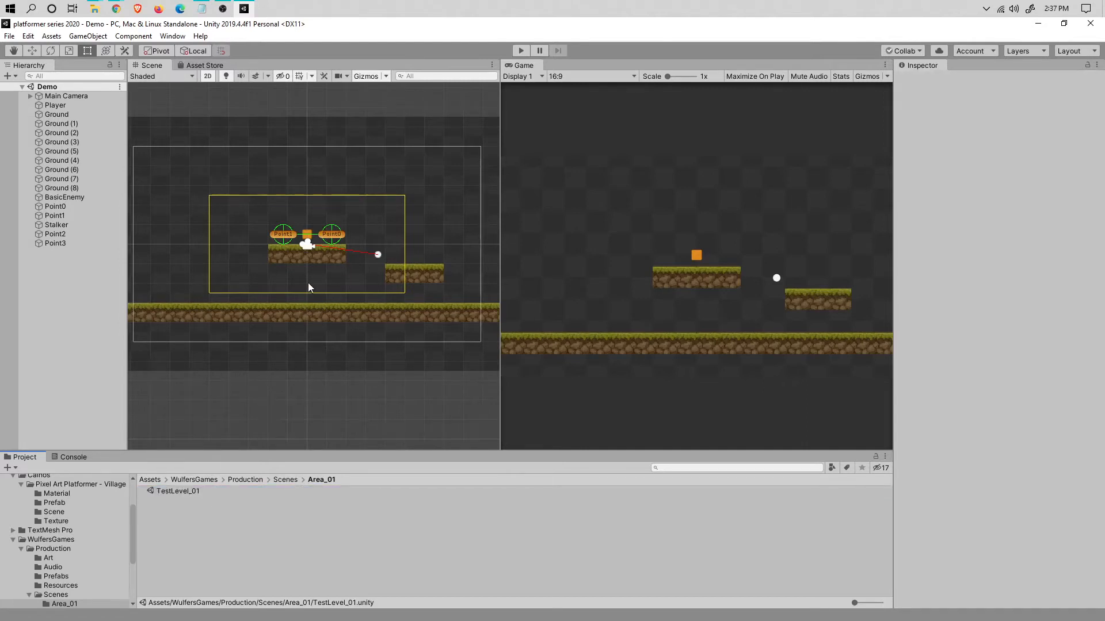
# Open the TestLevel_01 scene and frame its camera bounds in the scene view
pyautogui.scroll(-1, 309, 282)
pyautogui.scroll(-3, 346, 306)
pyautogui.moveTo(345, 306)
pyautogui.mouseDown(button='middle')
pyautogui.moveTo(194, 301)
pyautogui.moveTo(91, 268)
pyautogui.moveTo(345, 286)
pyautogui.mouseUp(button='middle')
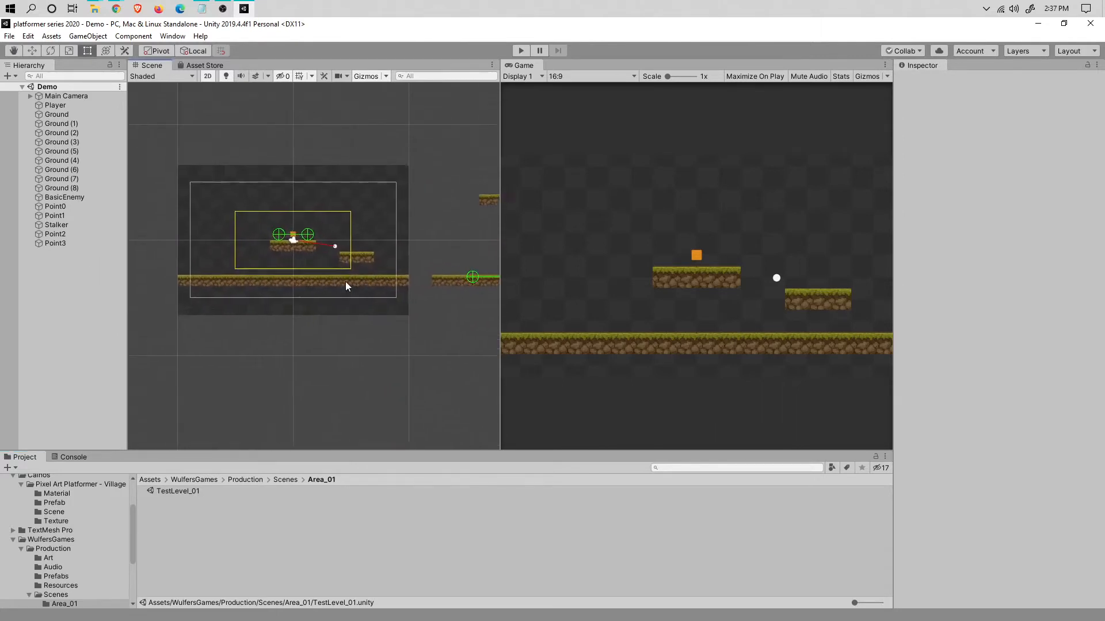
pyautogui.scroll(3, 345, 282)
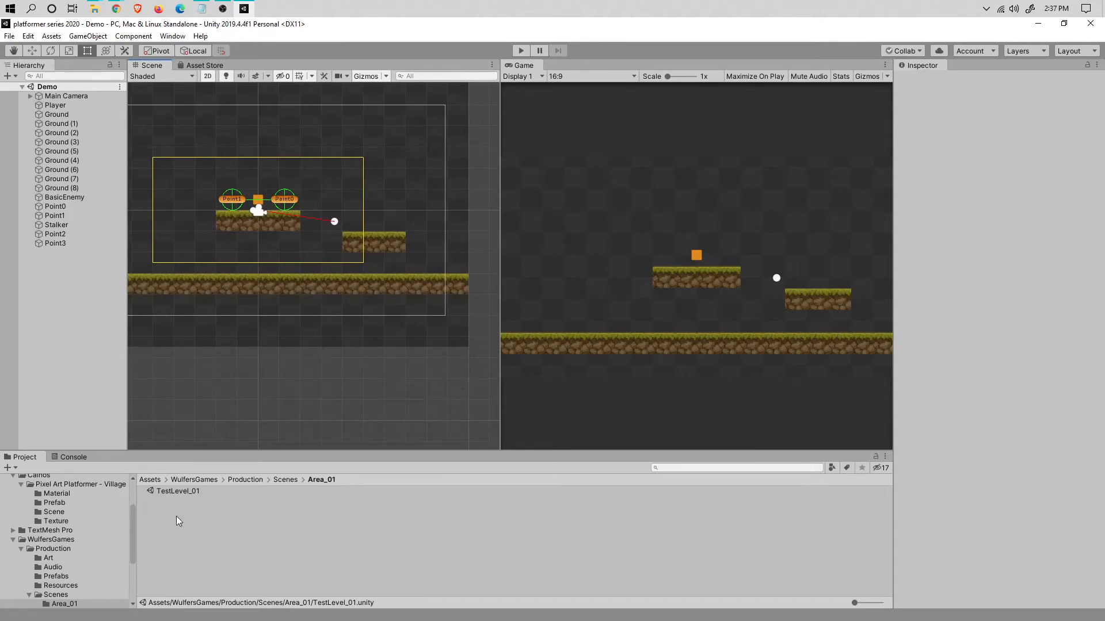
pyautogui.doubleClick(185, 494)
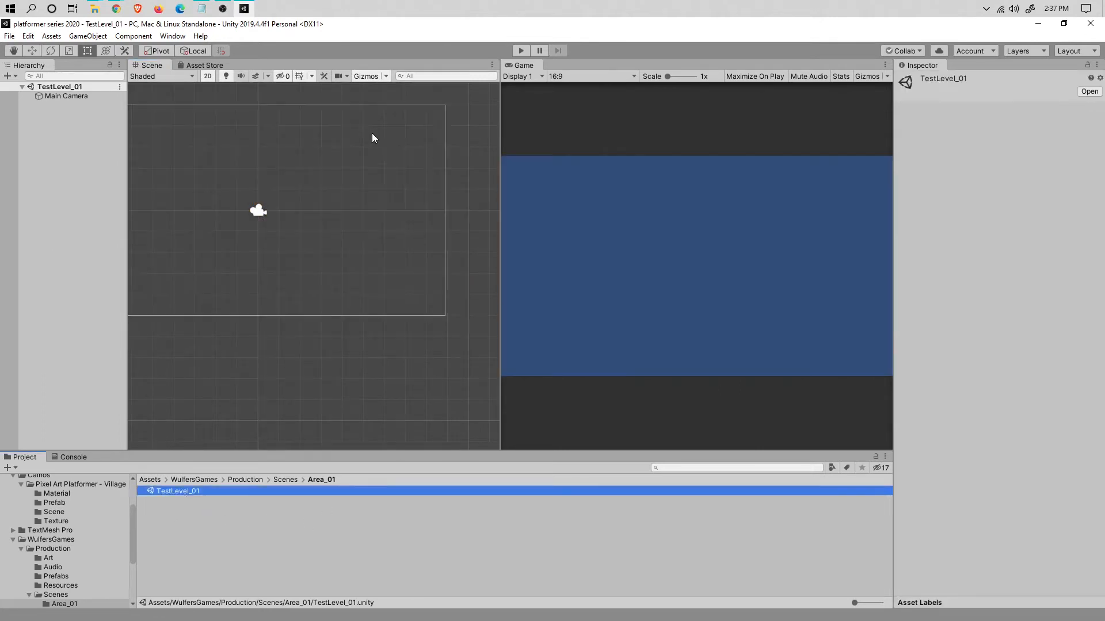
pyautogui.moveTo(303, 172); pyautogui.dragTo(361, 203, button='middle')
pyautogui.press('t')
pyautogui.scroll(-1, 361, 206)
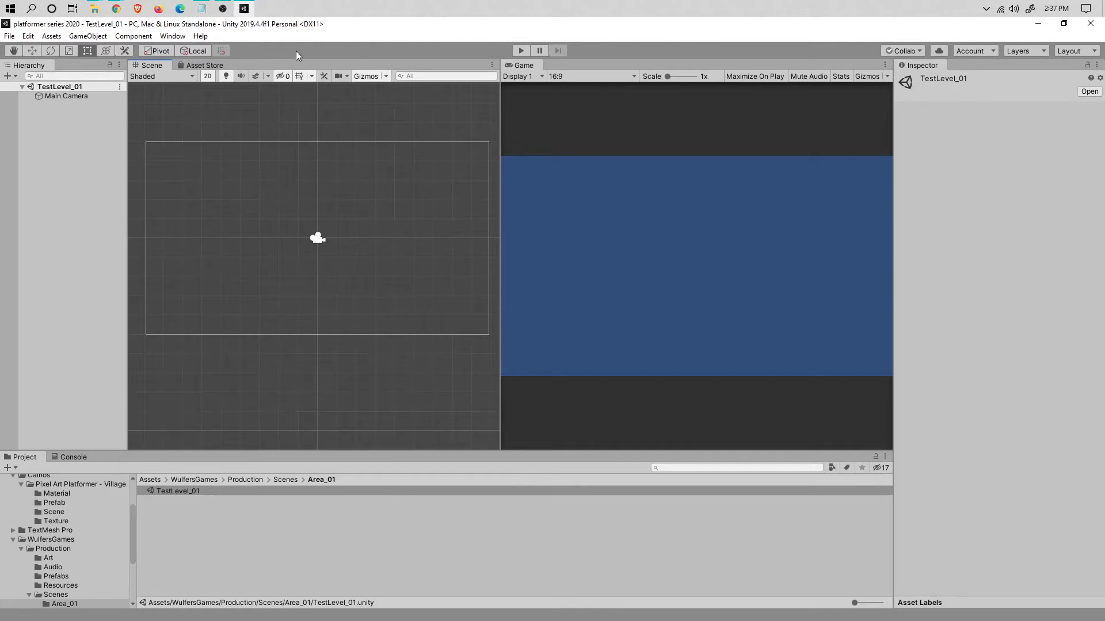
pyautogui.click(49, 117)
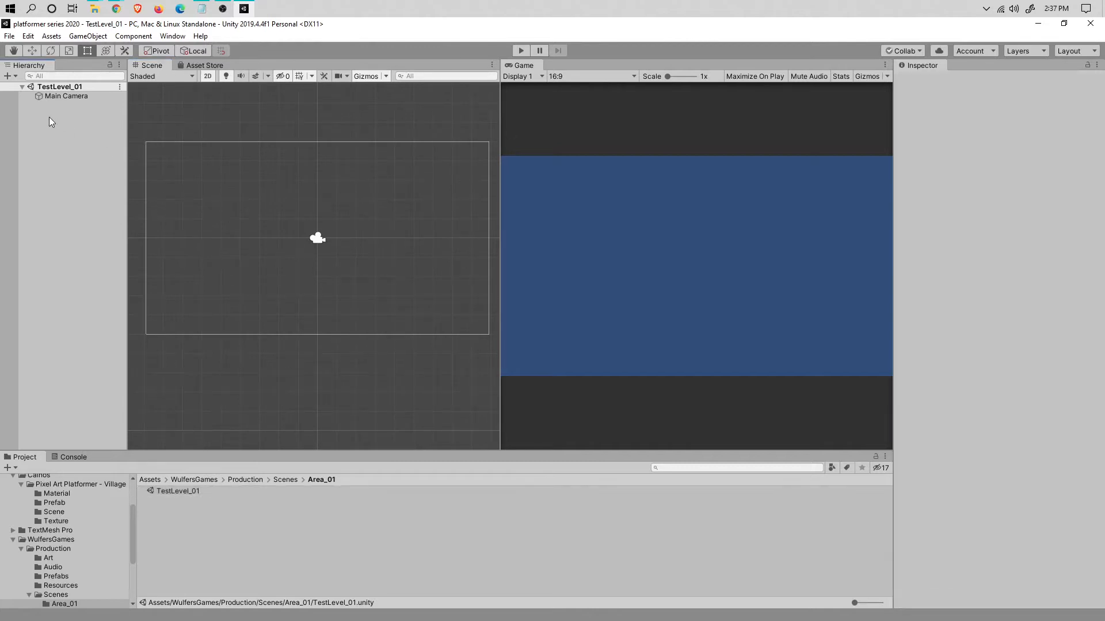
pyautogui.rightClick(63, 165)
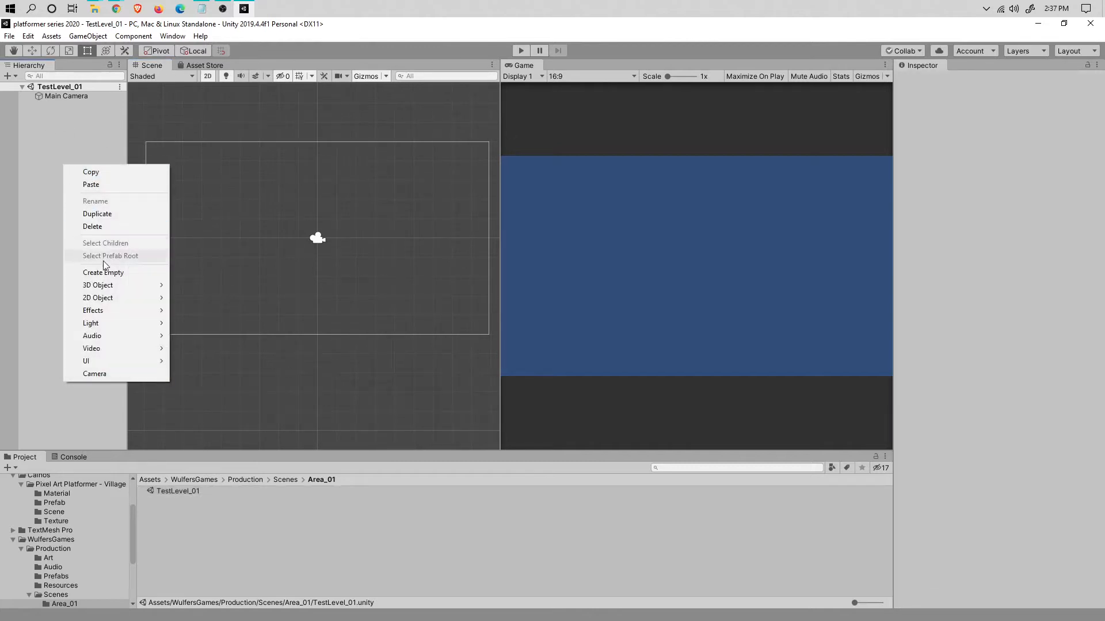
pyautogui.click(81, 126)
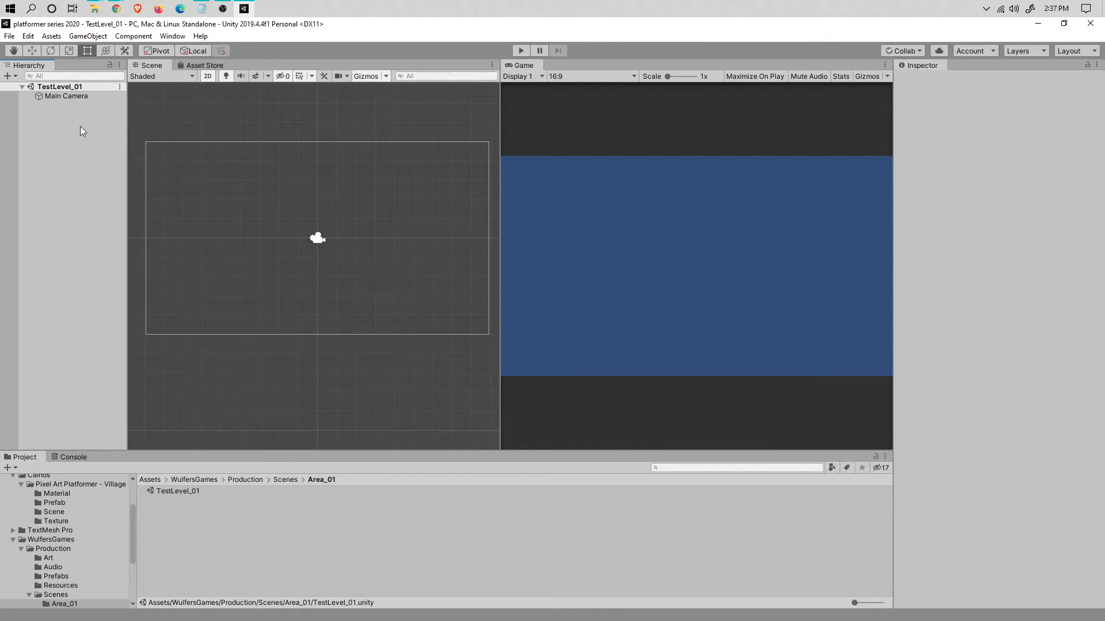
pyautogui.rightClick(72, 202)
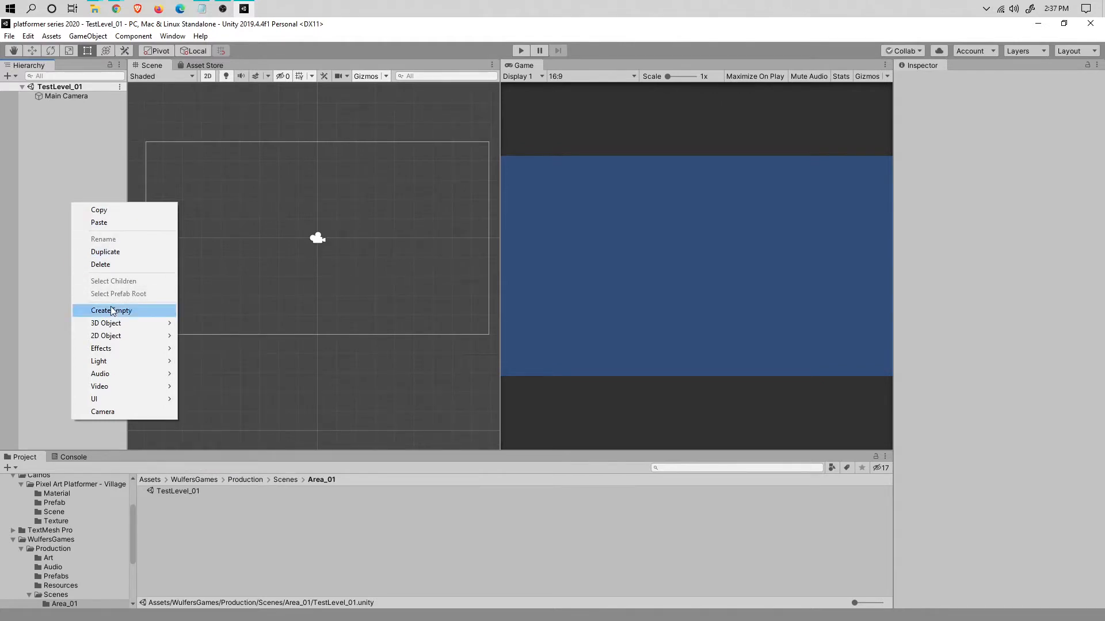
pyautogui.click(323, 364)
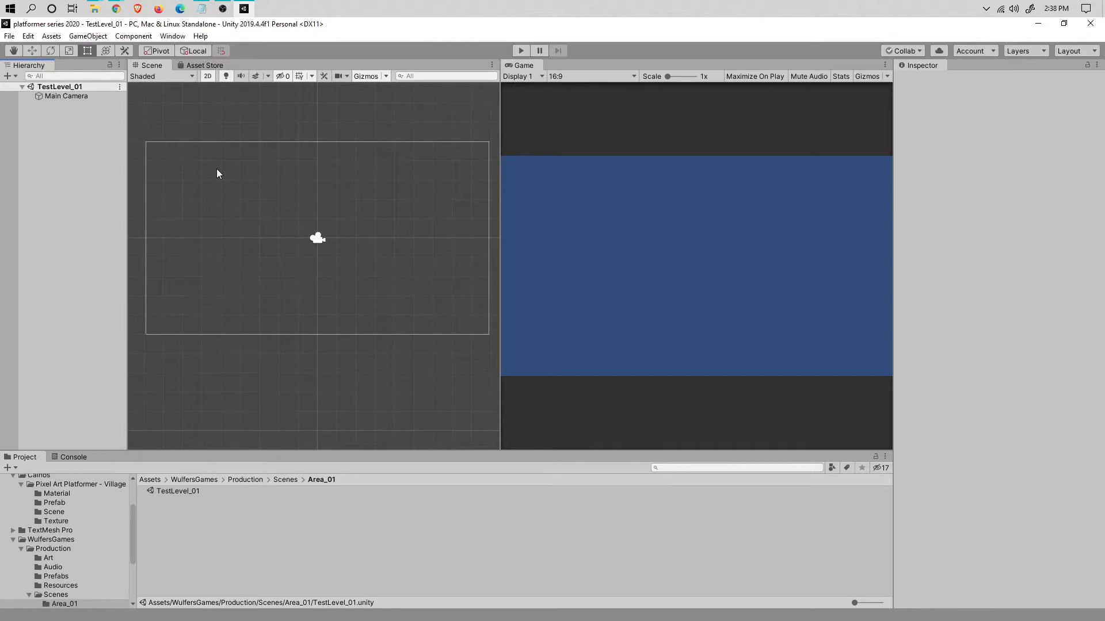
# Add a 2D sprite object to the scene and set its position to X 0, Y 0, Z 0
pyautogui.rightClick(73, 207)
pyautogui.moveTo(136, 323)
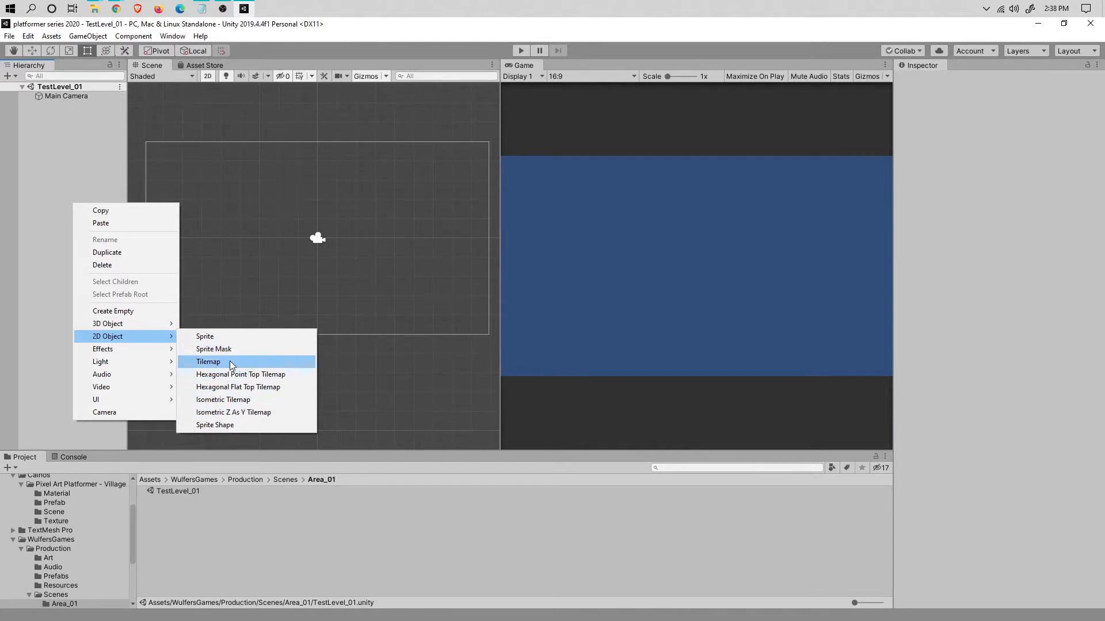
pyautogui.click(239, 337)
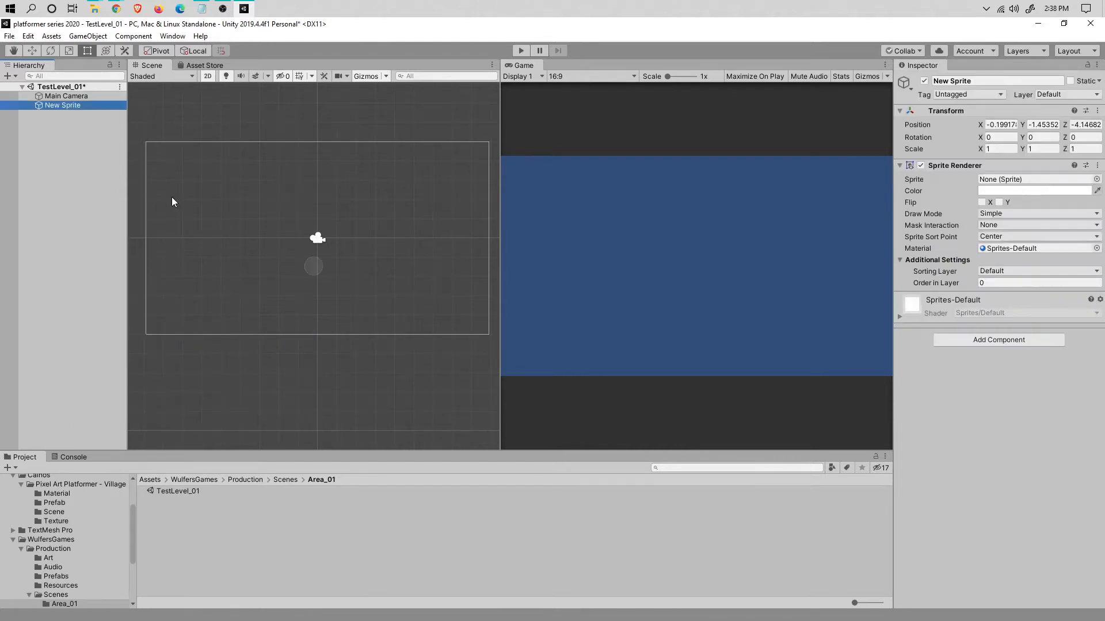
pyautogui.click(1008, 128)
pyautogui.write('0')
pyautogui.press('Tab')
pyautogui.write('0')
pyautogui.press('Tab')
pyautogui.write('0')
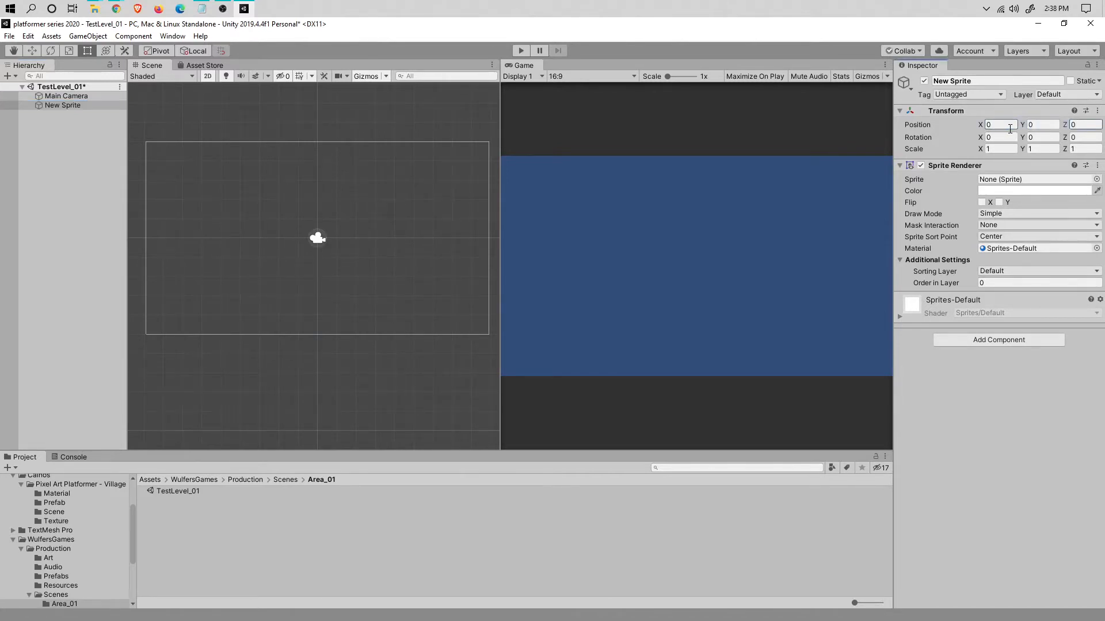
# Assign the TX Background Grid sprite to the new sprite object and set its draw mode to Tiled
pyautogui.click(1097, 179)
pyautogui.click(315, 163)
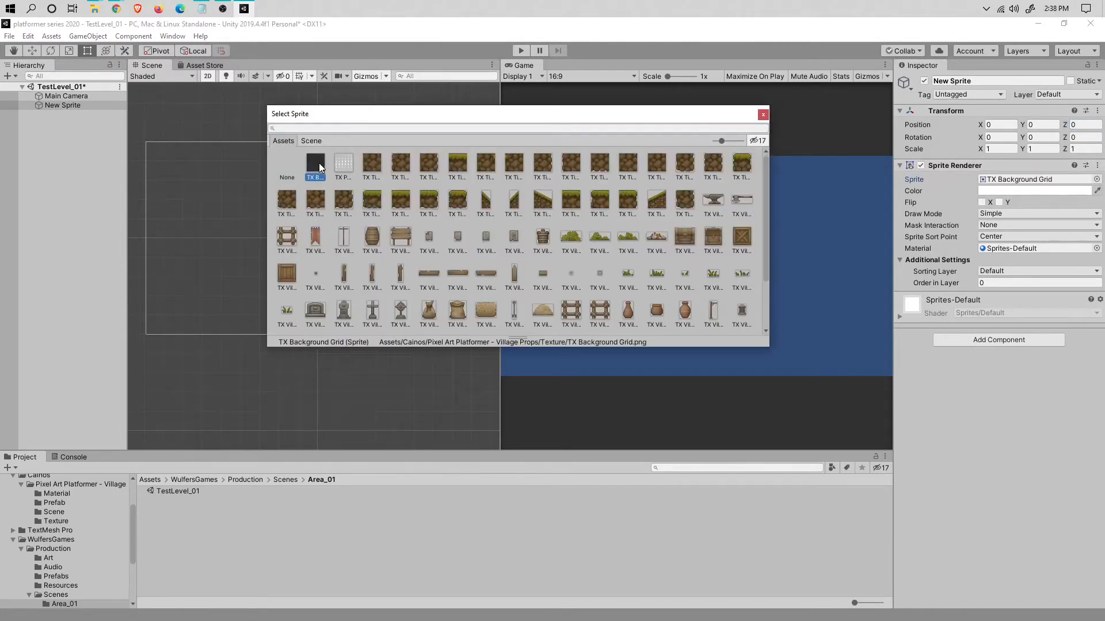
pyautogui.doubleClick(319, 164)
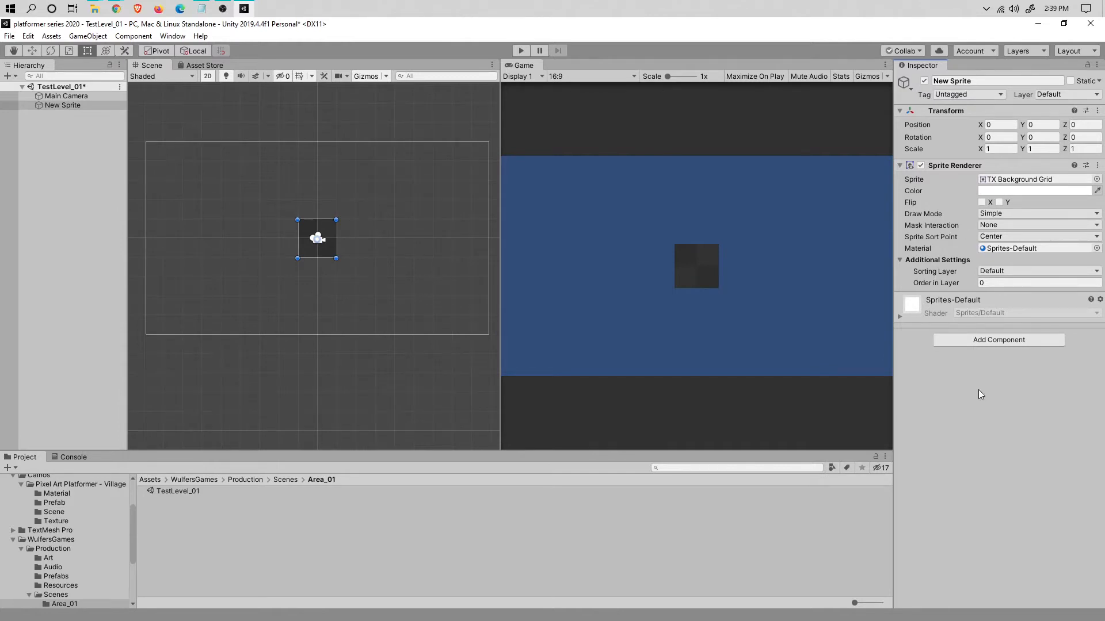
pyautogui.click(1013, 213)
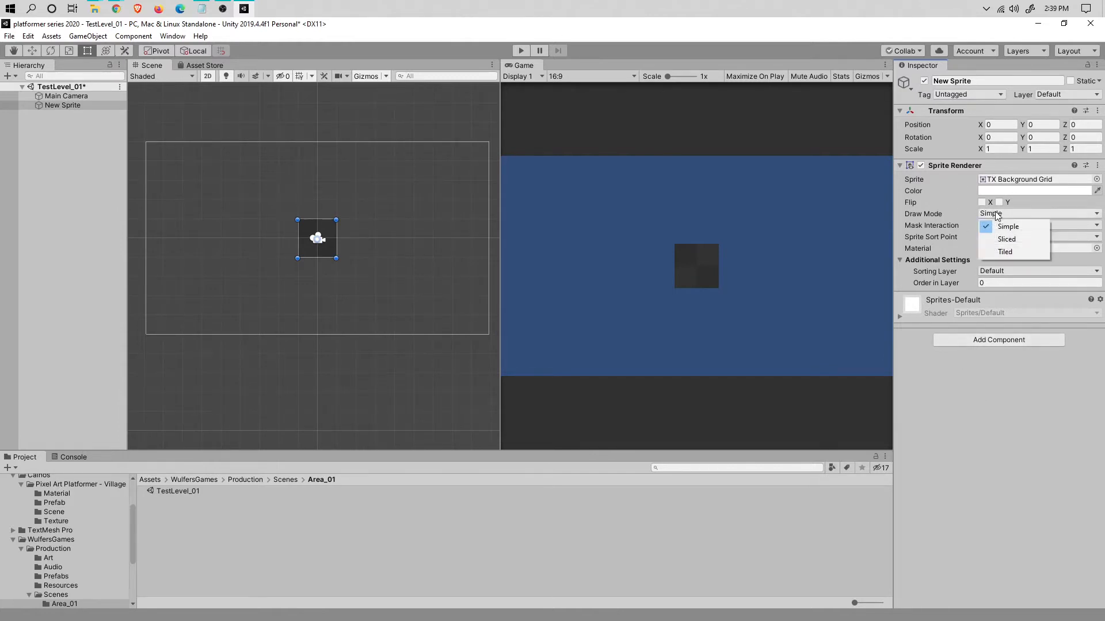
pyautogui.click(1006, 254)
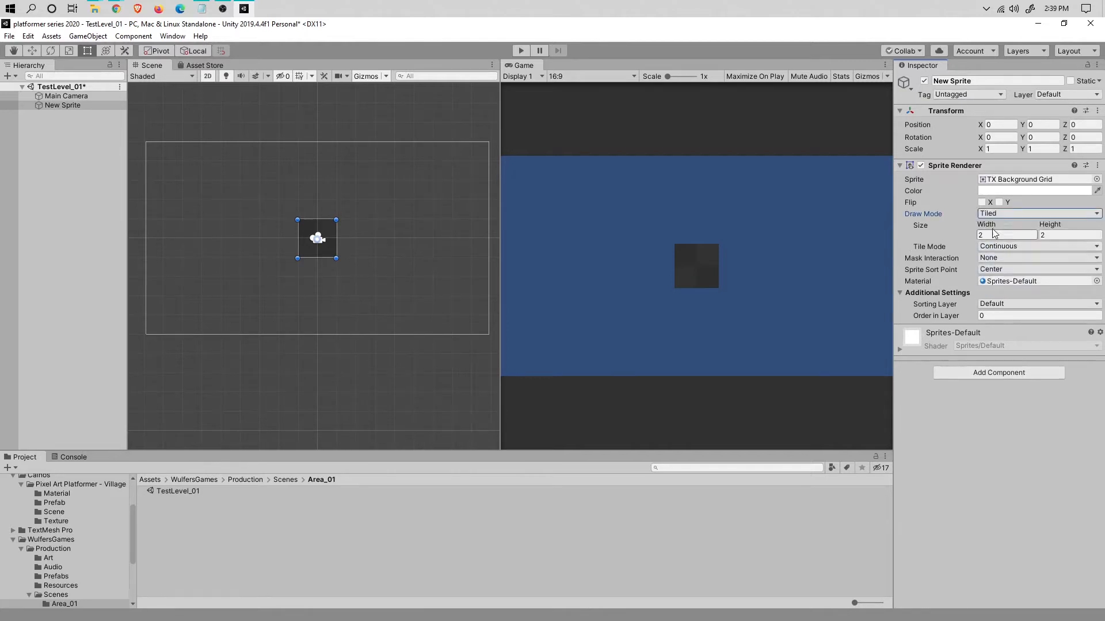
# Set the tiled background sprite's size to width 20 and height 10
pyautogui.click(989, 233)
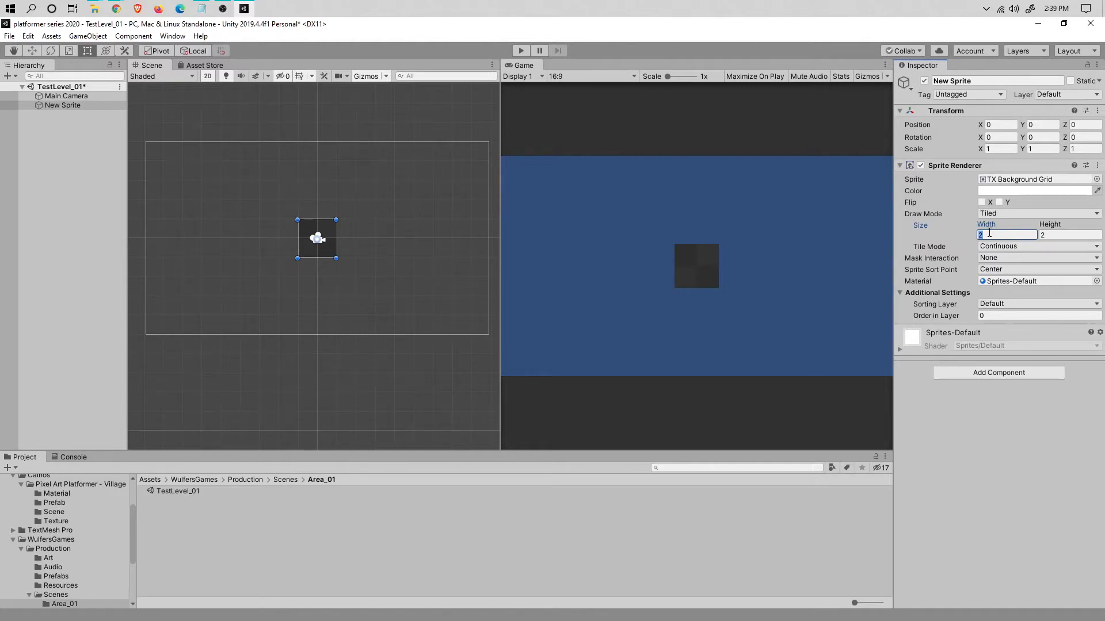
pyautogui.write('10')
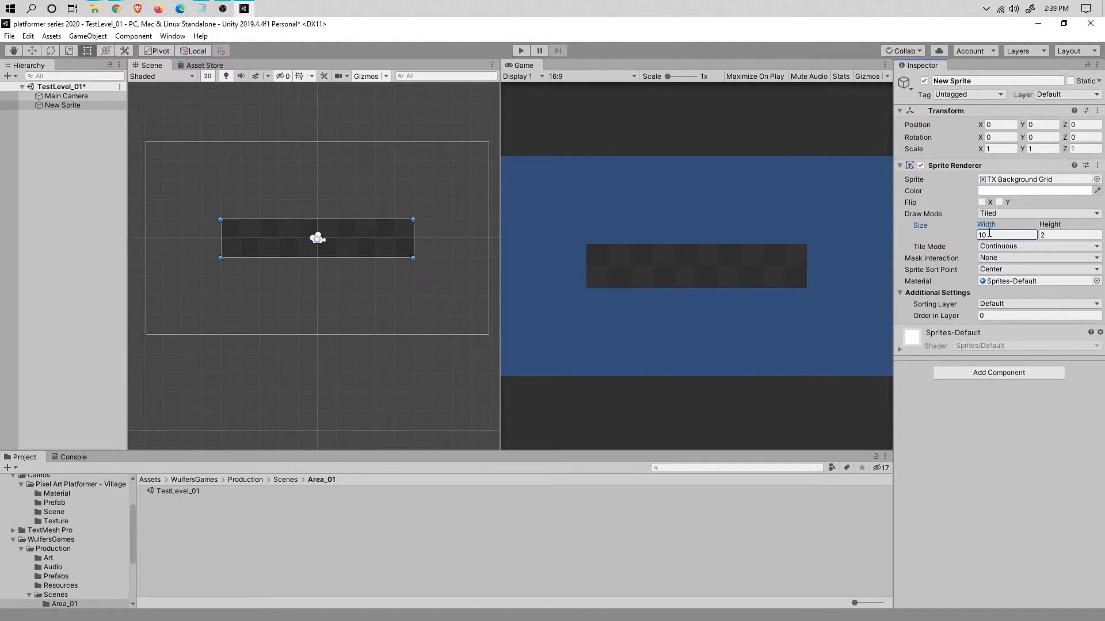
pyautogui.doubleClick(989, 232)
pyautogui.write('15')
pyautogui.doubleClick(989, 232)
pyautogui.write('20')
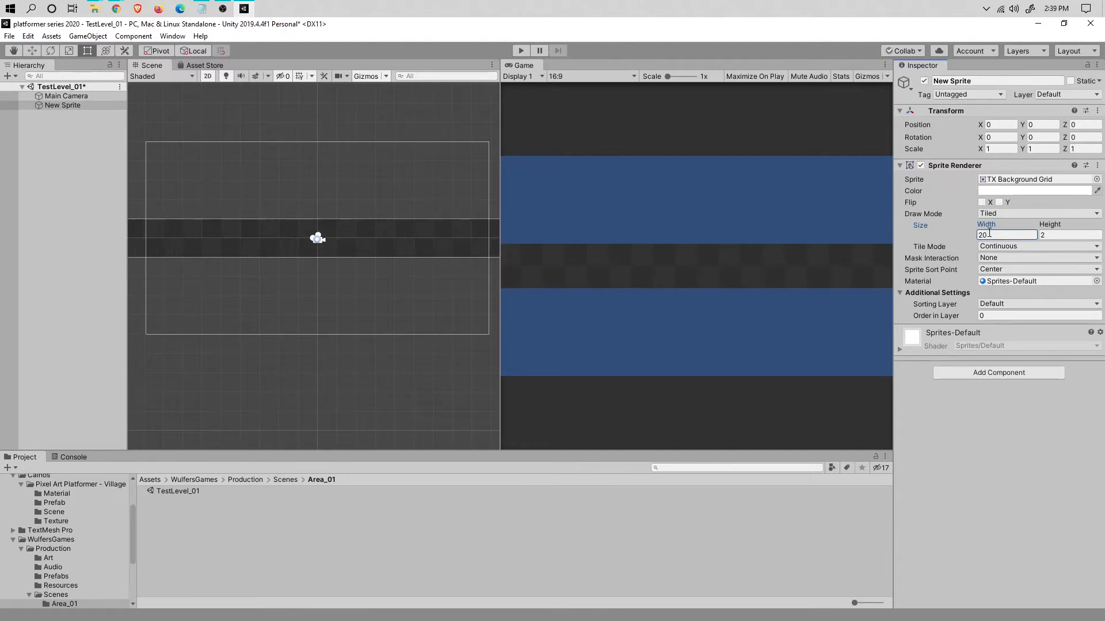
pyautogui.click(1051, 233)
pyautogui.write('10')
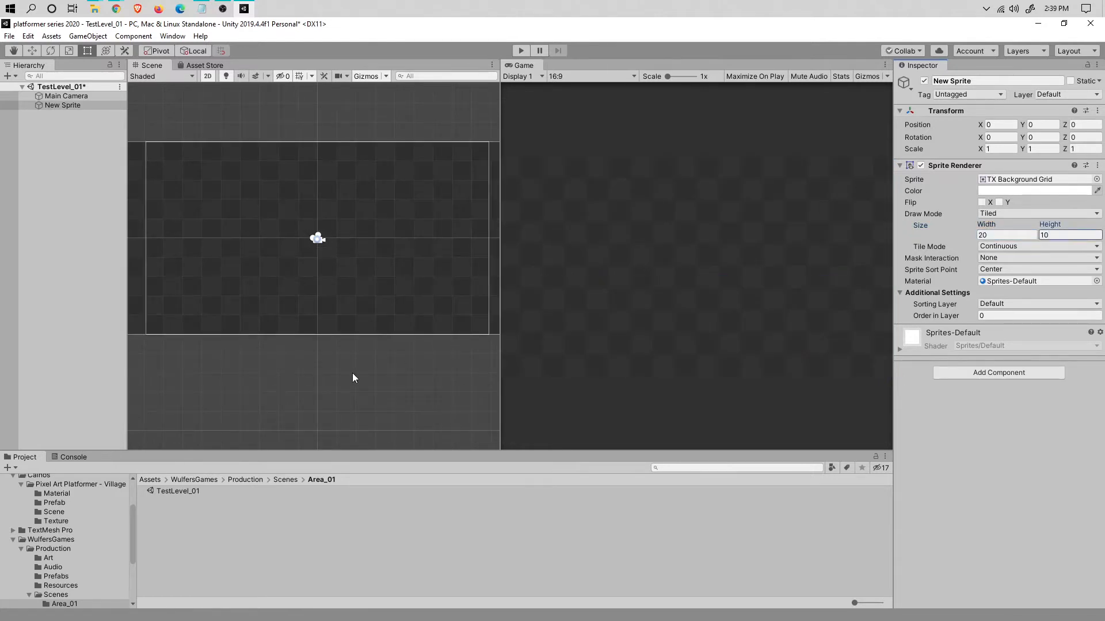
# Set the background sprite's Order in Layer to -1
pyautogui.click(352, 372)
pyautogui.scroll(-1, 353, 368)
pyautogui.click(164, 211)
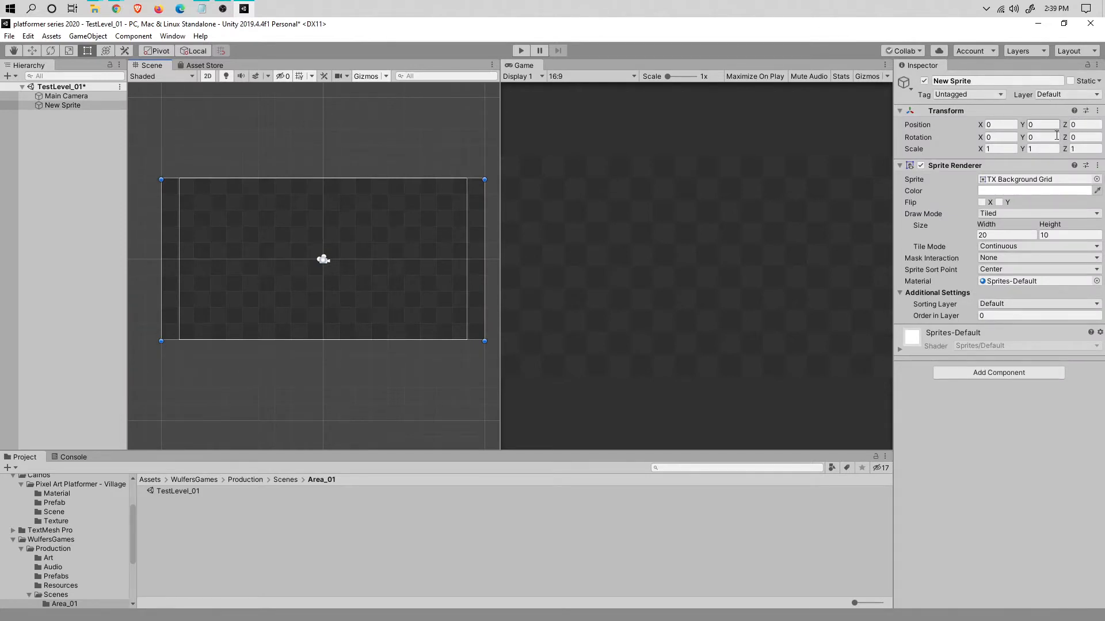
pyautogui.click(995, 315)
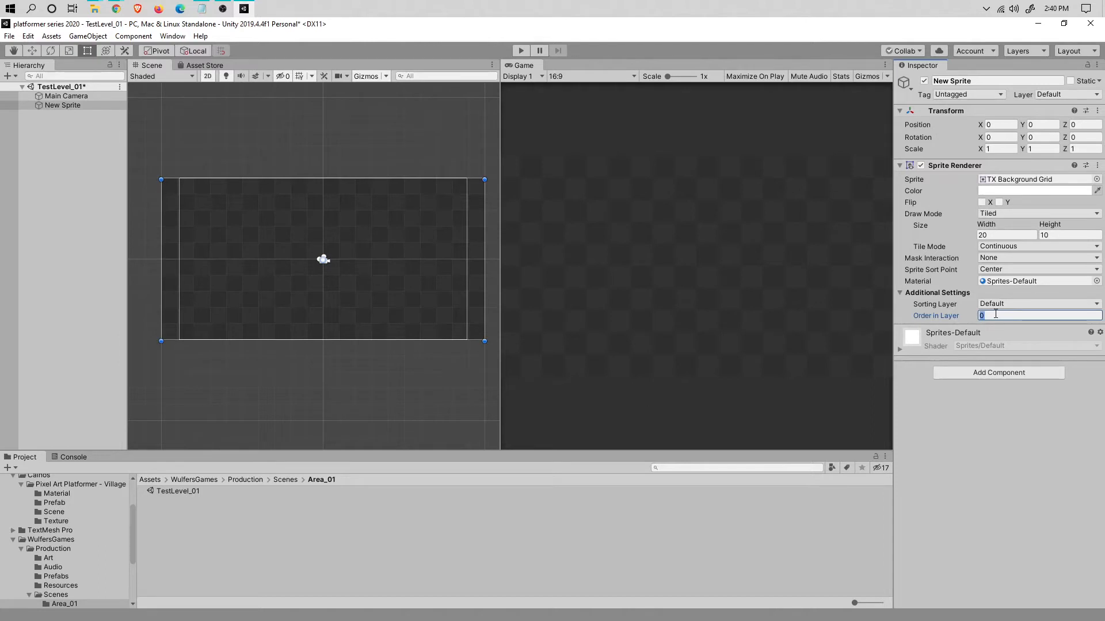
pyautogui.write('-1')
pyautogui.press('Return')
# Set the background sprite's Z position to -1 and save the scene
pyautogui.click(1084, 124)
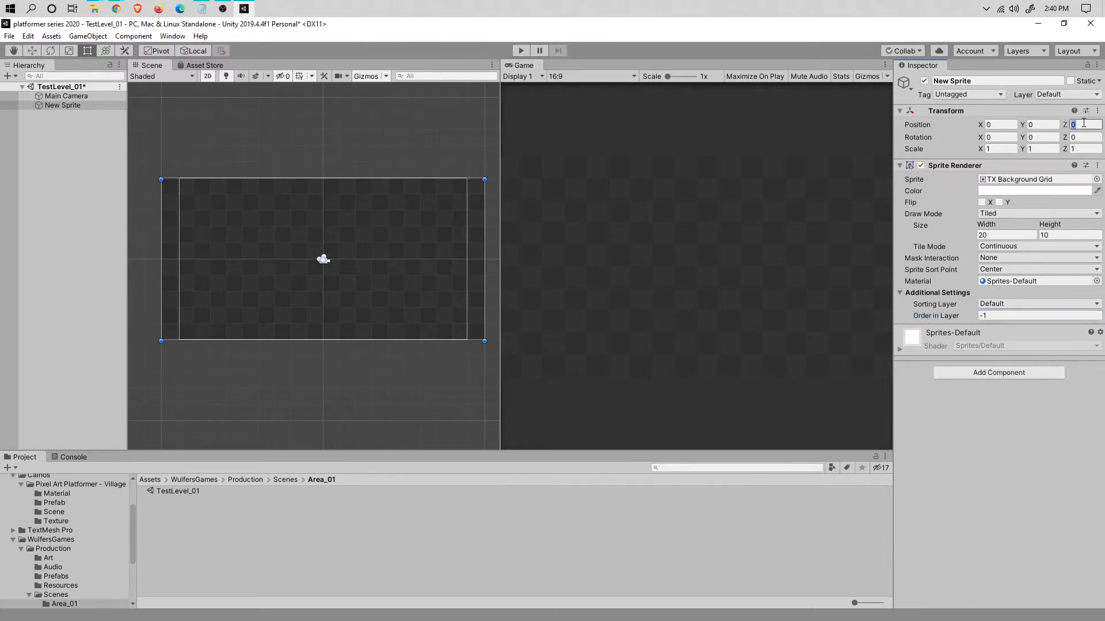
pyautogui.write('-1')
pyautogui.click(973, 419)
pyautogui.hotkey('ctrl', 's')
# Examine the background sprite's depth relative to the camera in 3D and return the scene view to 2D
pyautogui.click(213, 76)
pyautogui.keyDown('alt'); pyautogui.moveTo(373, 232); pyautogui.dragTo(408, 248); pyautogui.keyUp('alt')
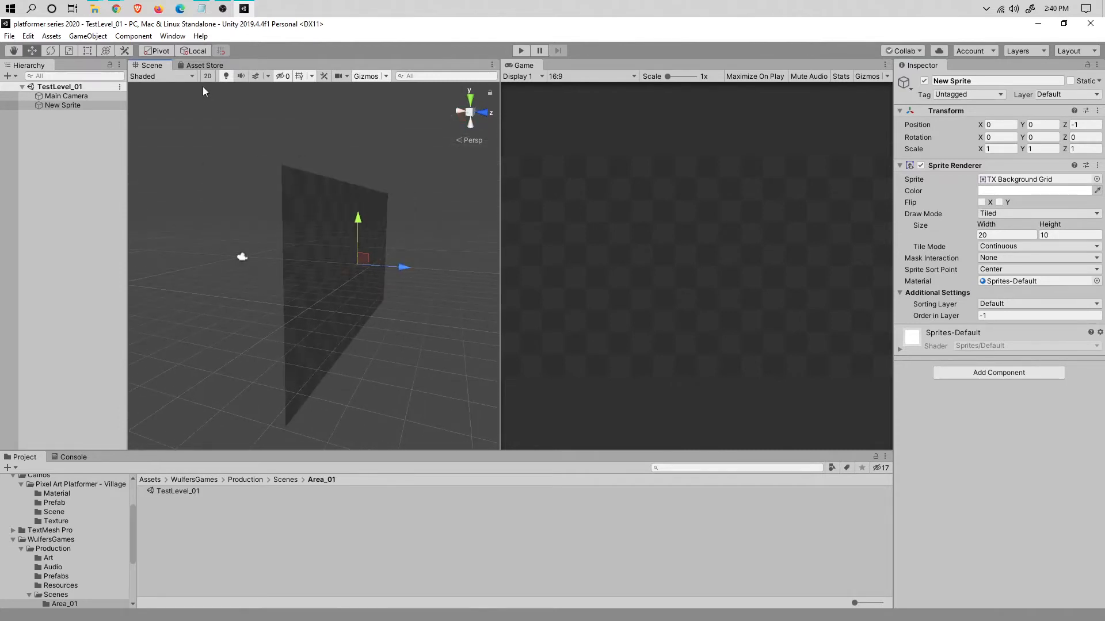
pyautogui.click(207, 76)
pyautogui.press('t')
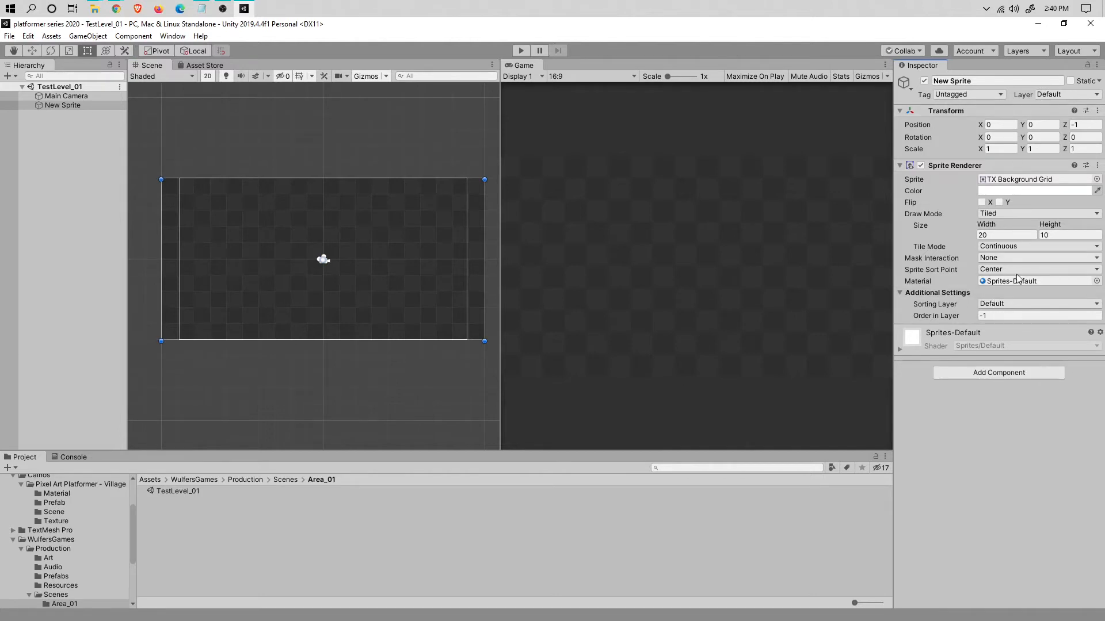
# Add a new sorting layer named Background to the project's sorting layers
pyautogui.click(1012, 304)
pyautogui.click(1012, 334)
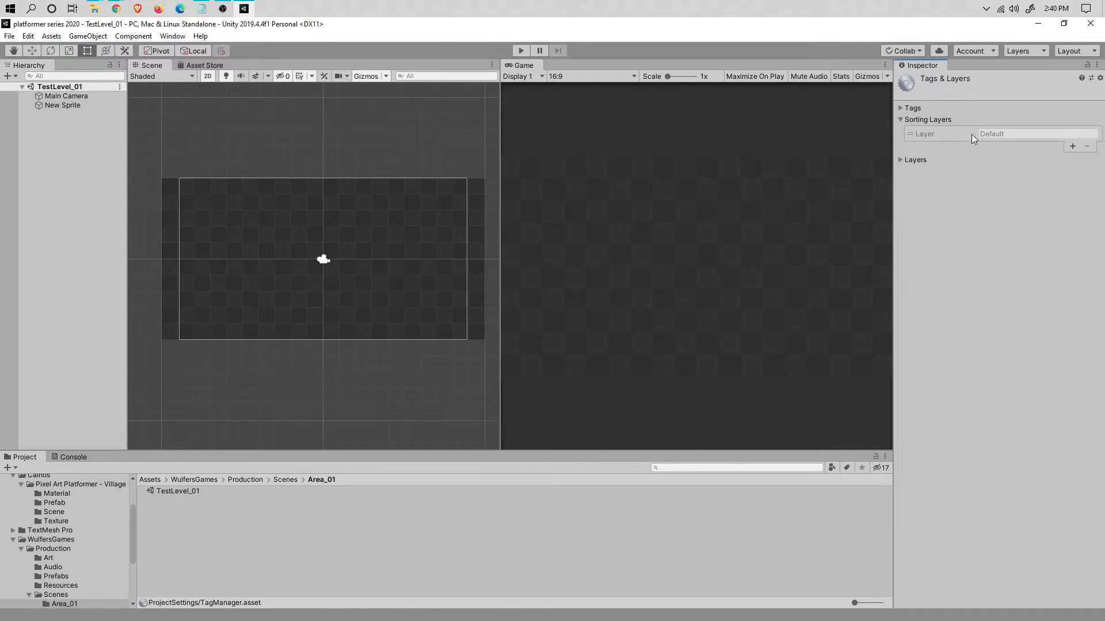
pyautogui.click(1072, 146)
pyautogui.click(1026, 144)
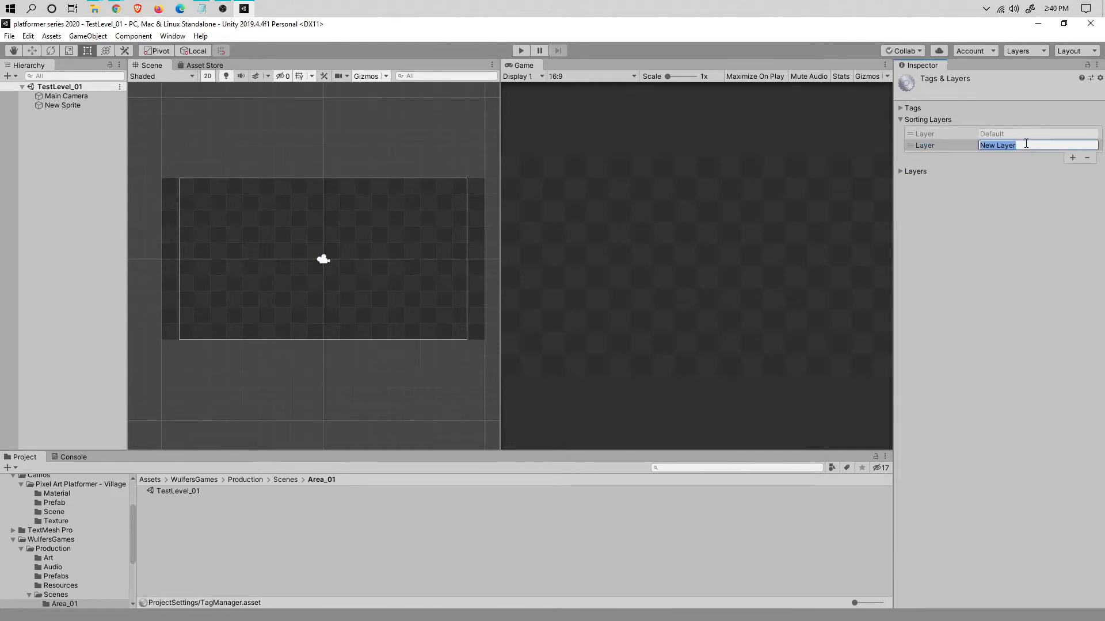
pyautogui.write('Background')
pyautogui.press('Return')
# Set both the sorting layer and the layer of the tiled sprite to Background and save the scene
pyautogui.click(479, 191)
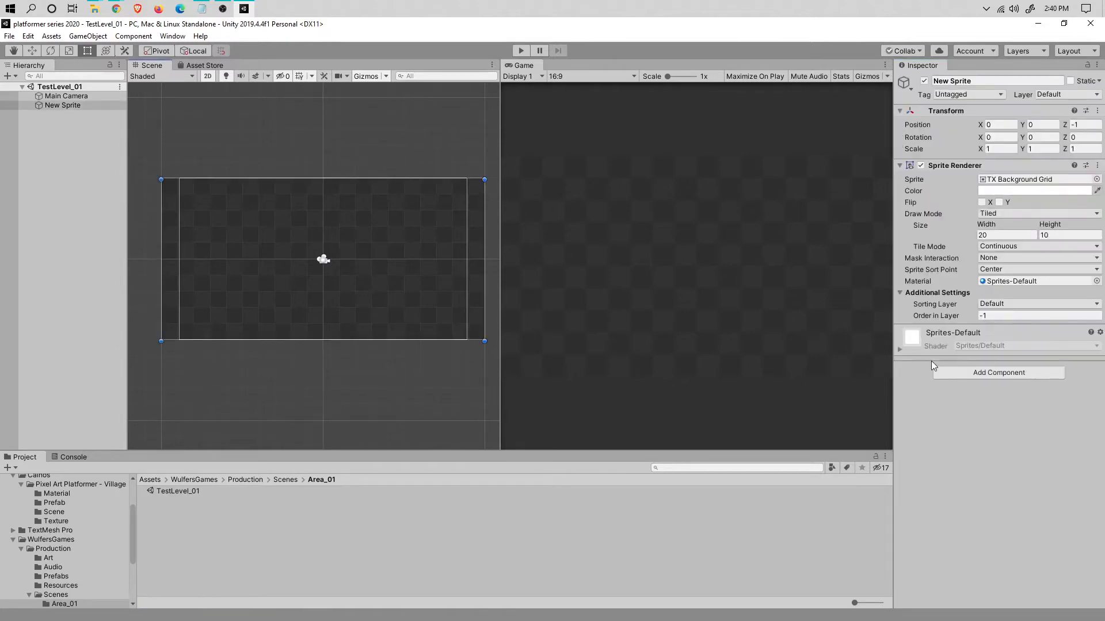
pyautogui.click(997, 304)
pyautogui.click(1016, 330)
pyautogui.click(1061, 95)
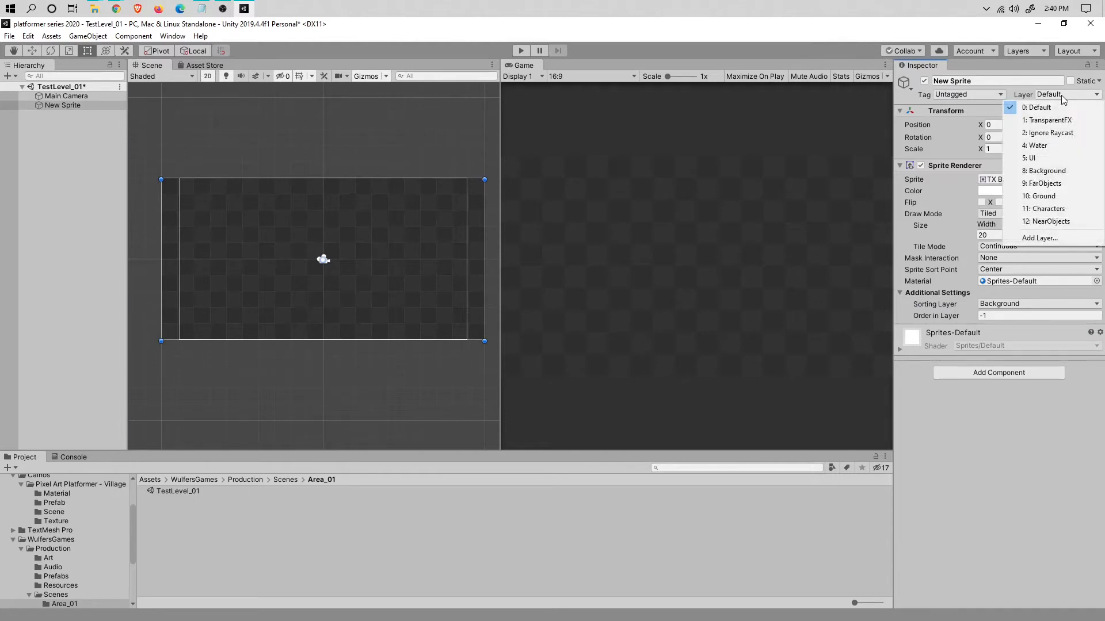
pyautogui.click(1053, 170)
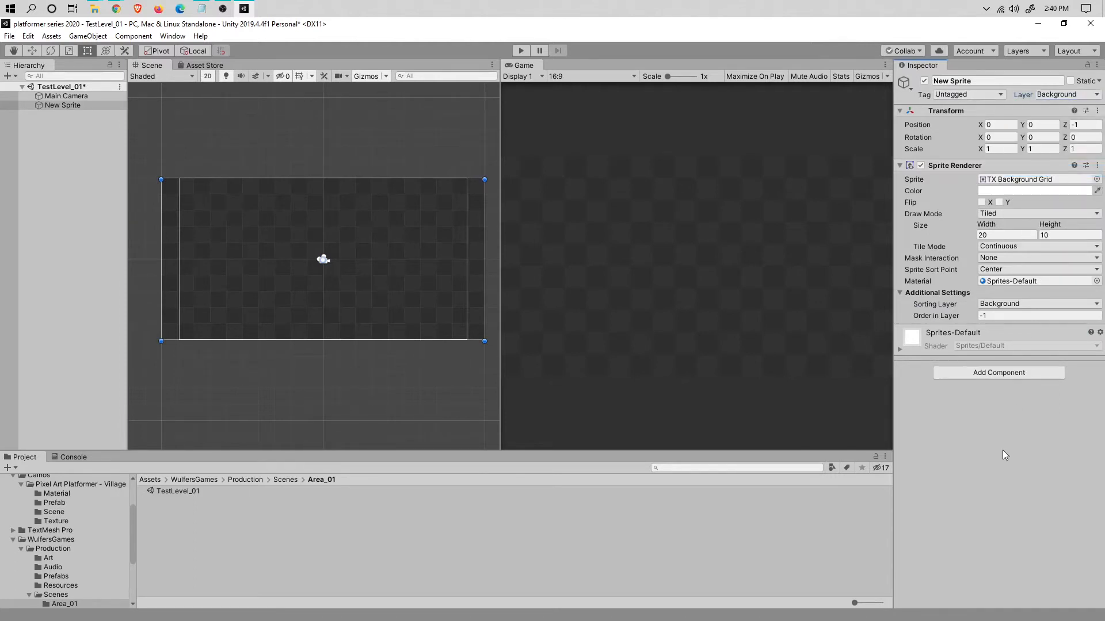
pyautogui.click(999, 96)
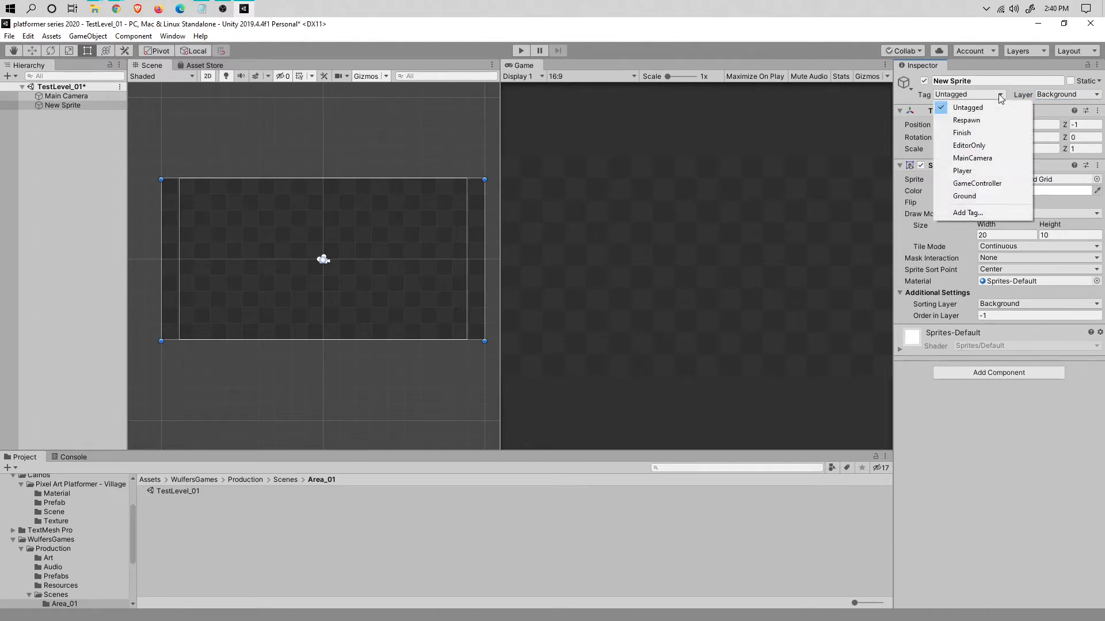
pyautogui.click(999, 96)
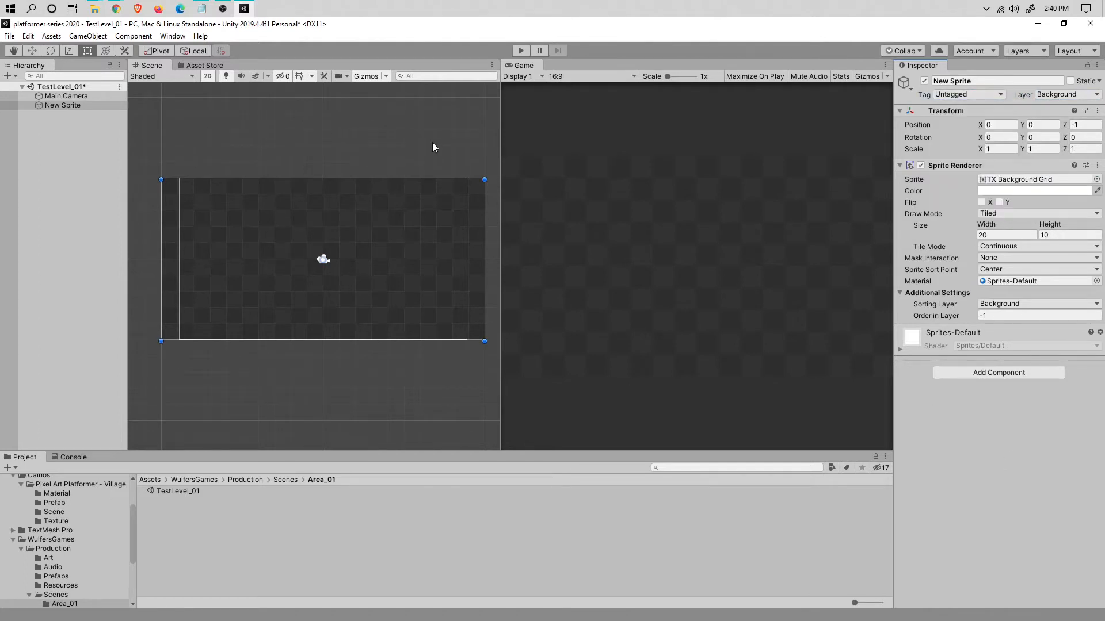
pyautogui.hotkey('ctrl', 's')
# Rename the New Sprite object as Background
pyautogui.click(75, 114)
pyautogui.click(80, 109)
pyautogui.press('F2')
pyautogui.write('Back')
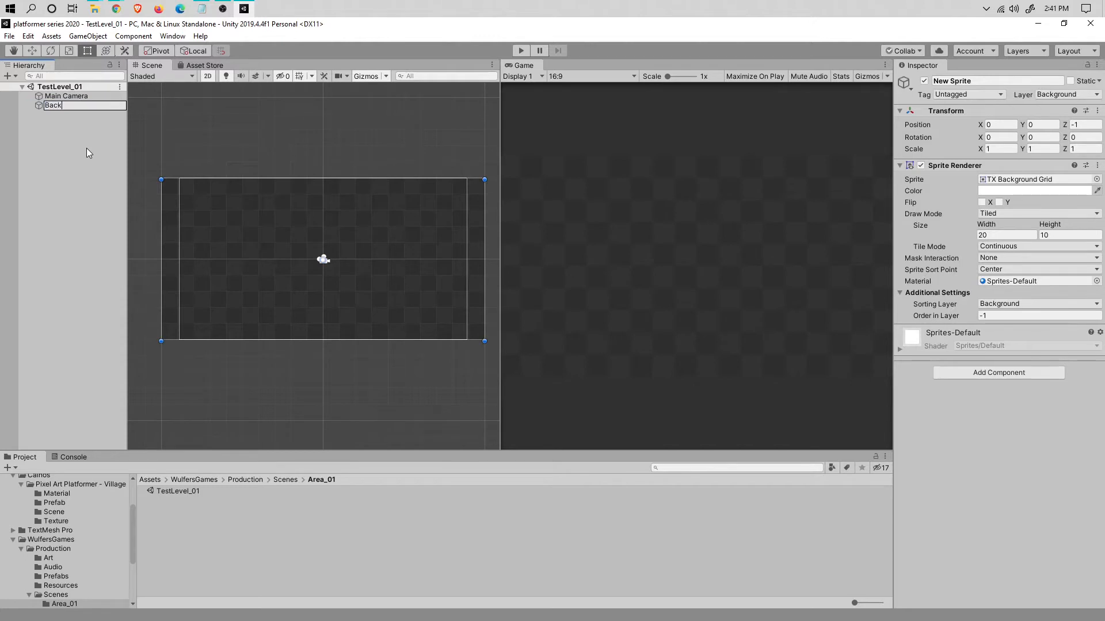
pyautogui.write('ground')
pyautogui.press('Return')
pyautogui.click(87, 152)
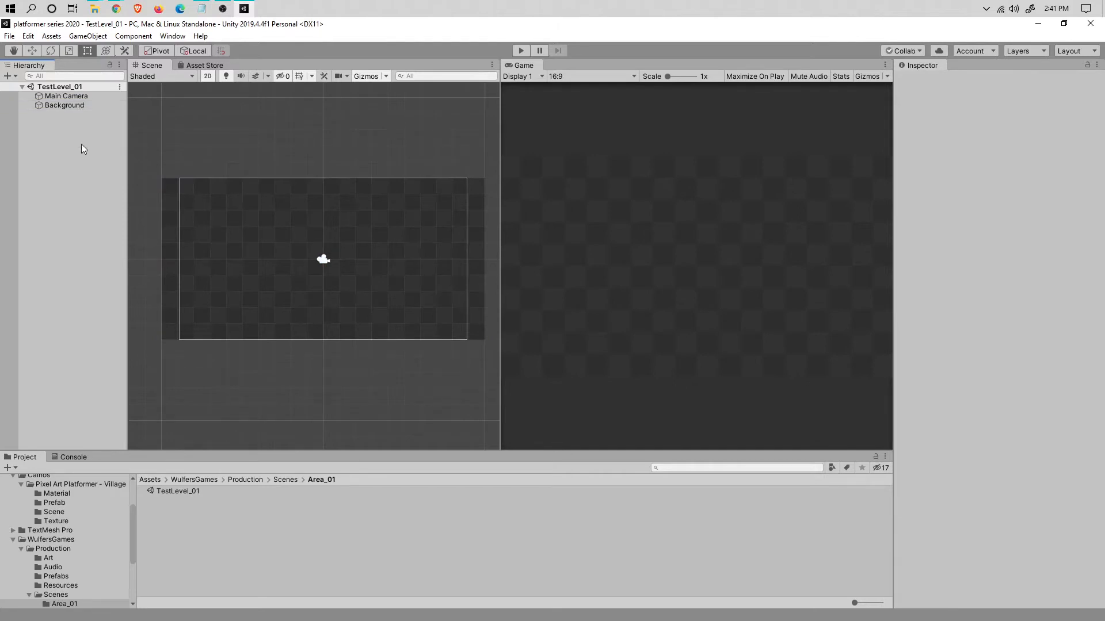
# Make the Background object a child of Main Camera and save the scene
pyautogui.moveTo(79, 105); pyautogui.dragTo(79, 97)
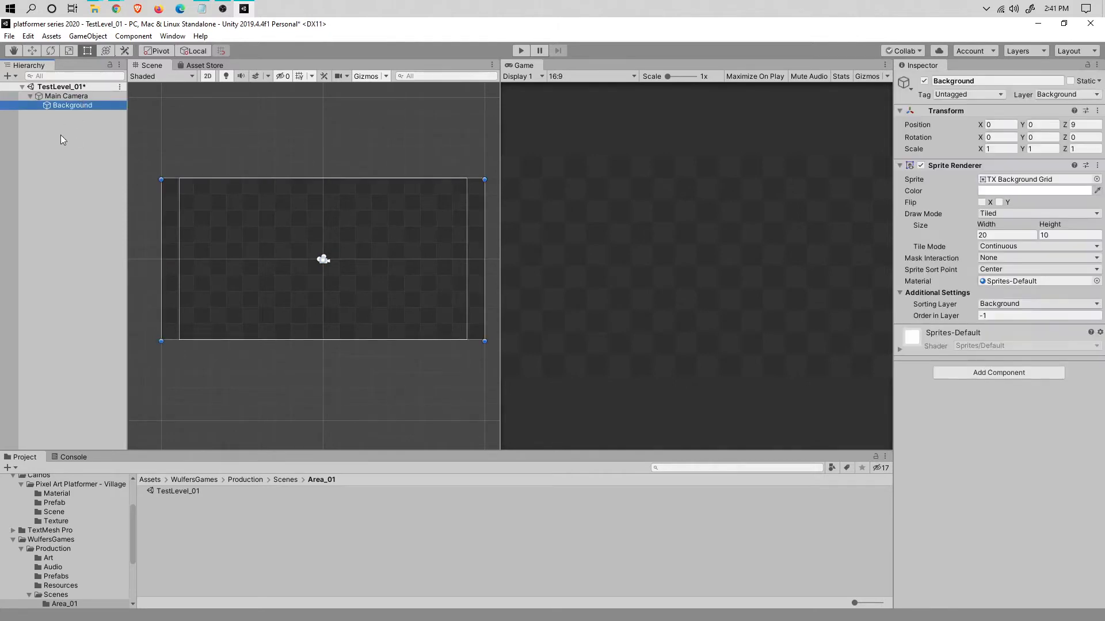
pyautogui.click(67, 143)
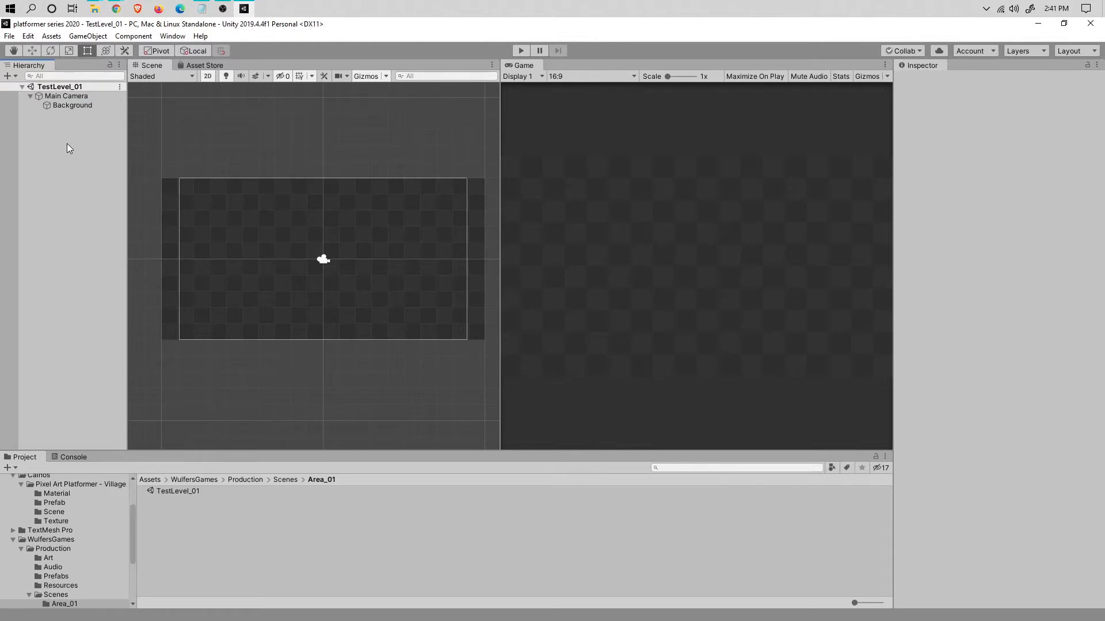
pyautogui.click(94, 95)
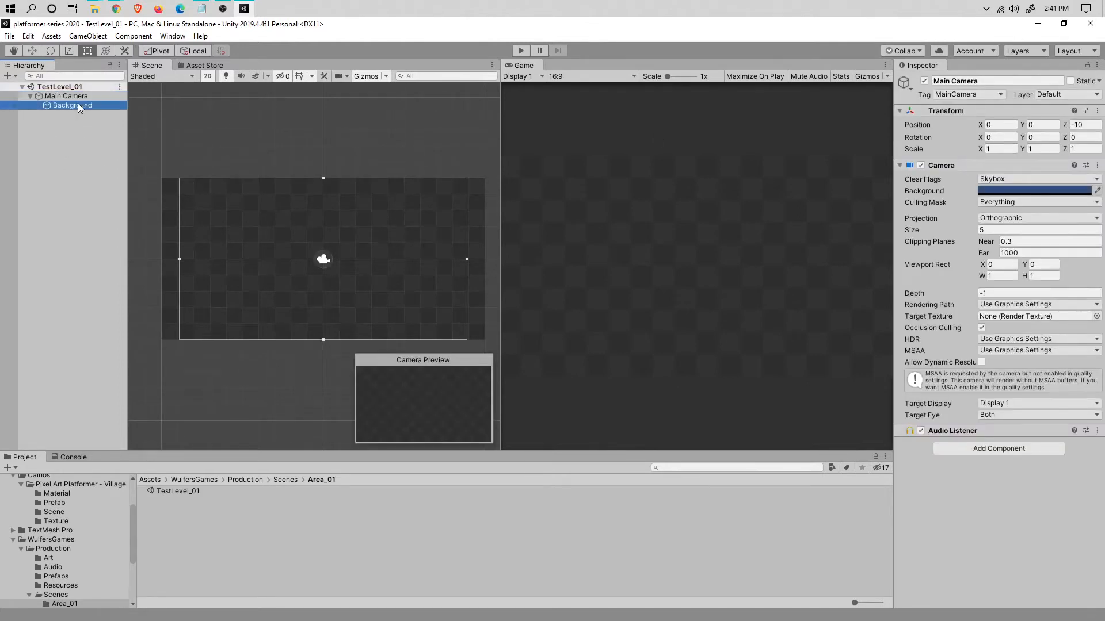
pyautogui.click(78, 103)
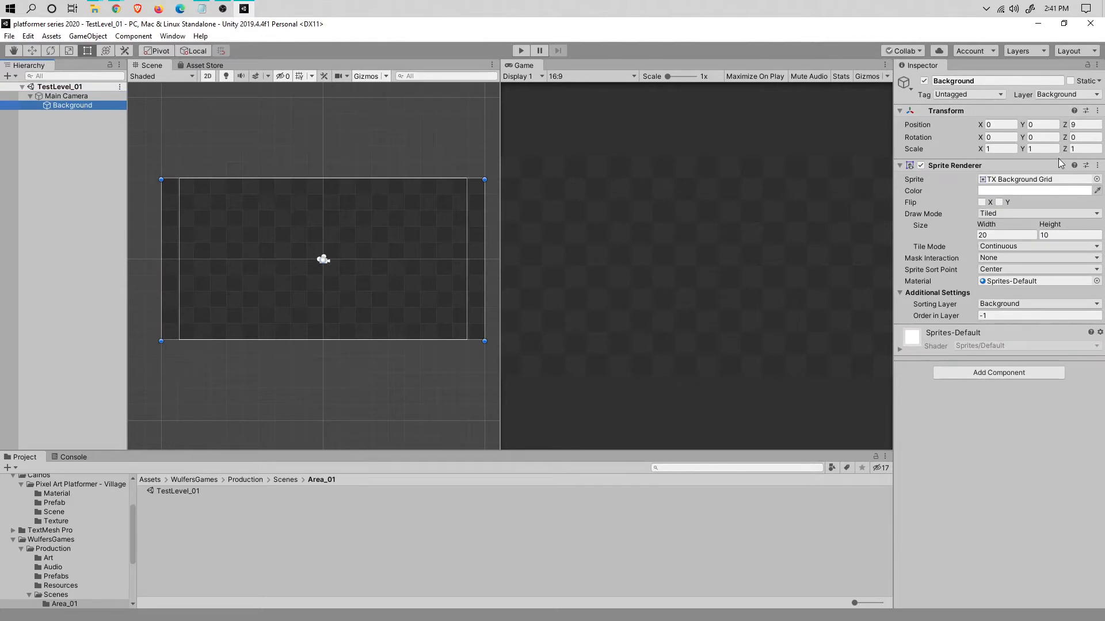
# Try a Z position of -1 for the Background object under the camera
pyautogui.click(1080, 124)
pyautogui.write('-1')
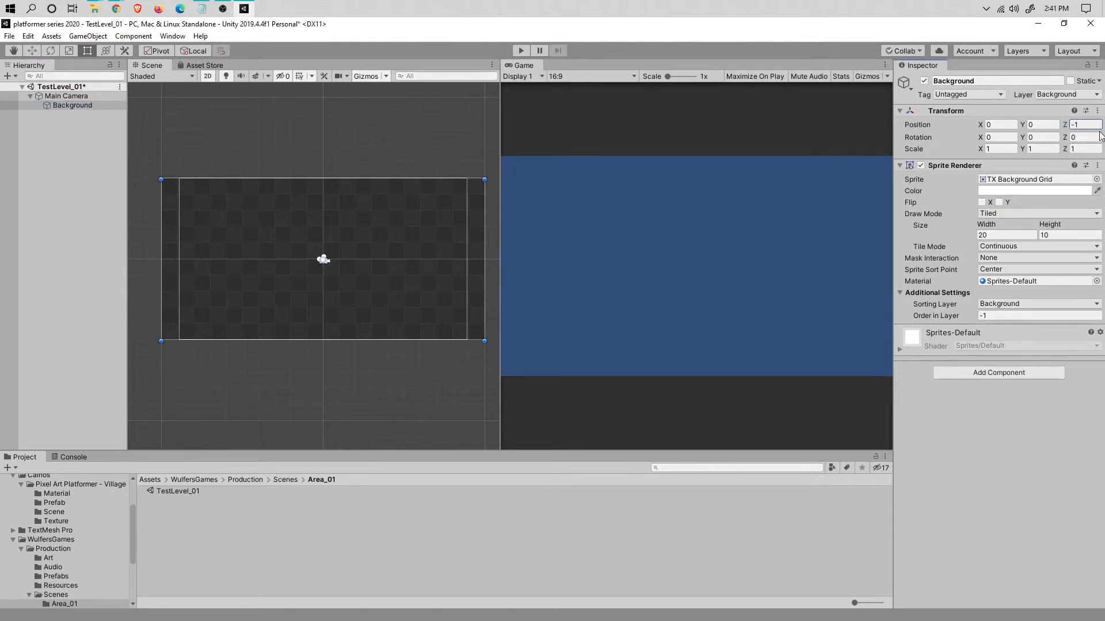
pyautogui.doubleClick(1085, 128)
pyautogui.click(66, 96)
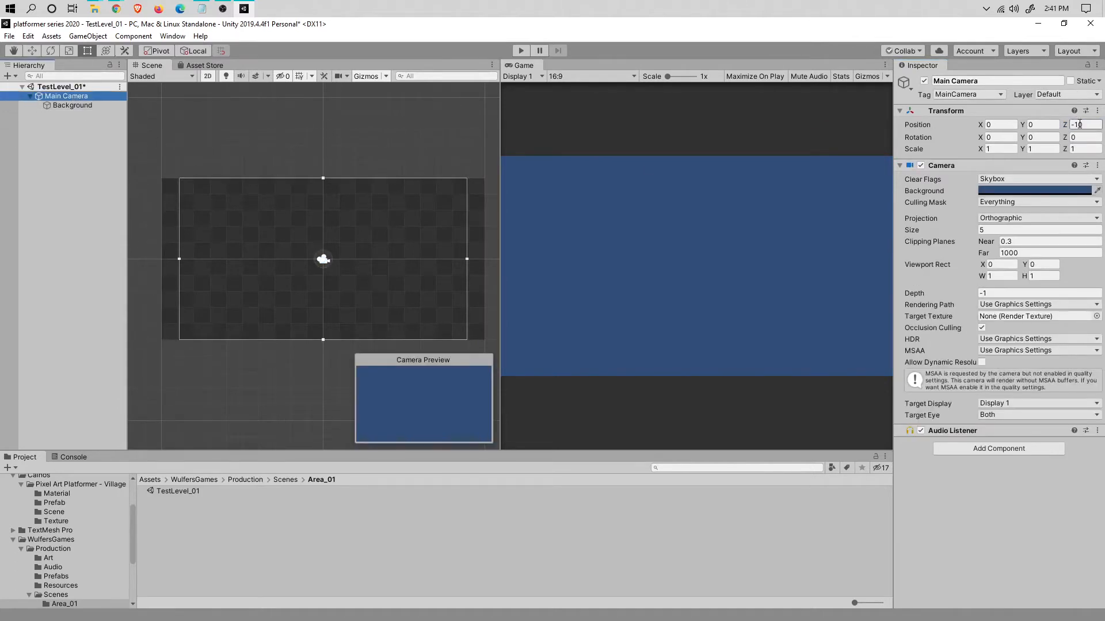
# Set the Background object's Z position to 1 and save the scene
pyautogui.click(93, 107)
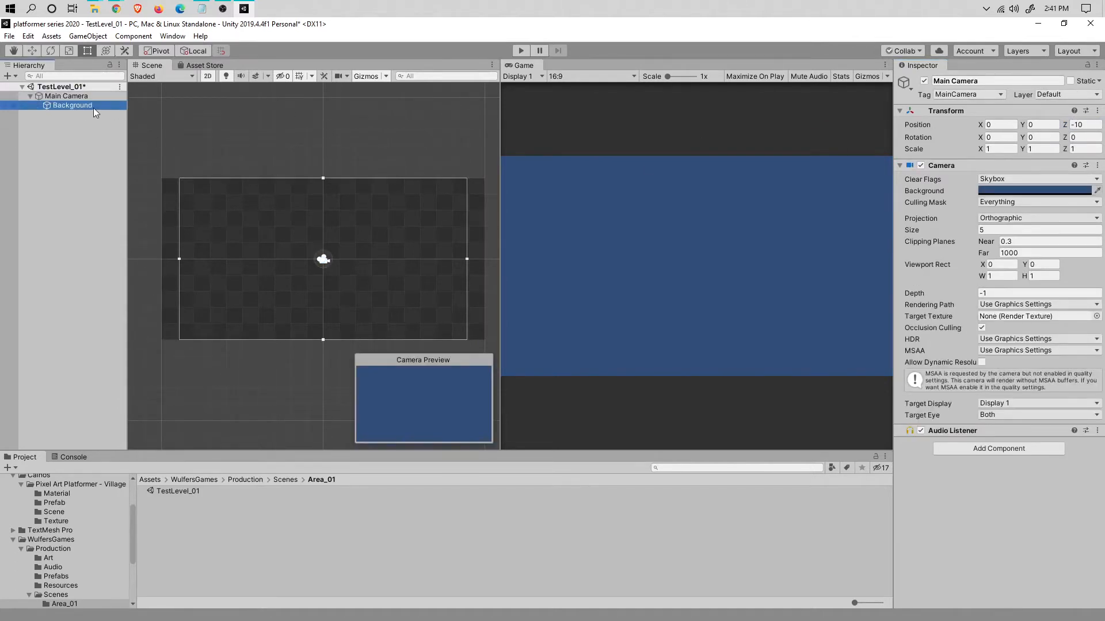
pyautogui.click(1086, 124)
pyautogui.write('1')
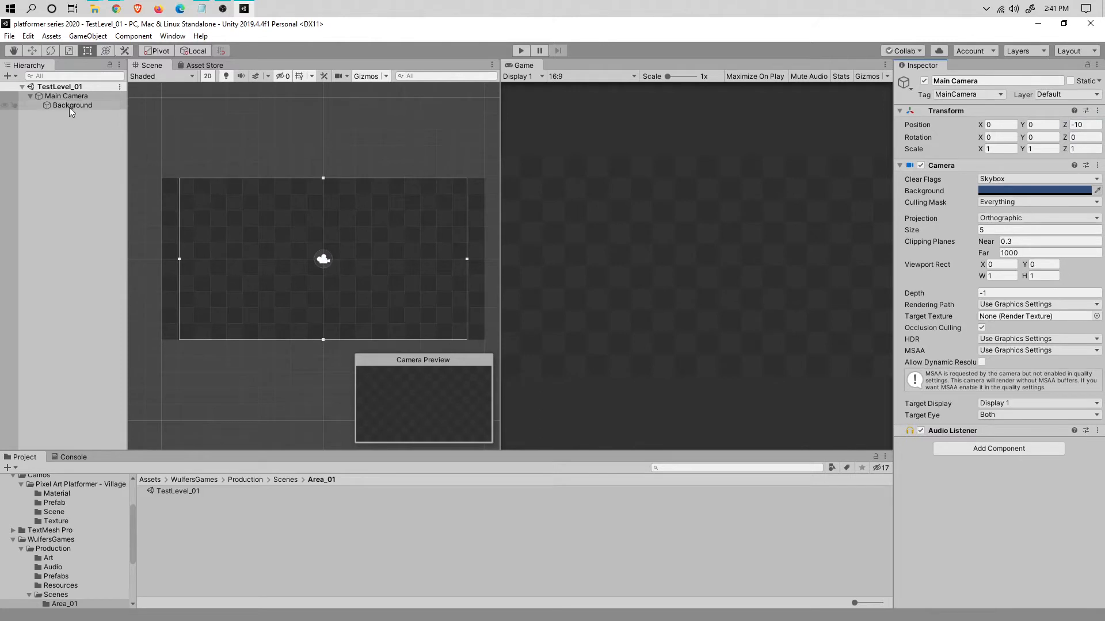
pyautogui.click(82, 140)
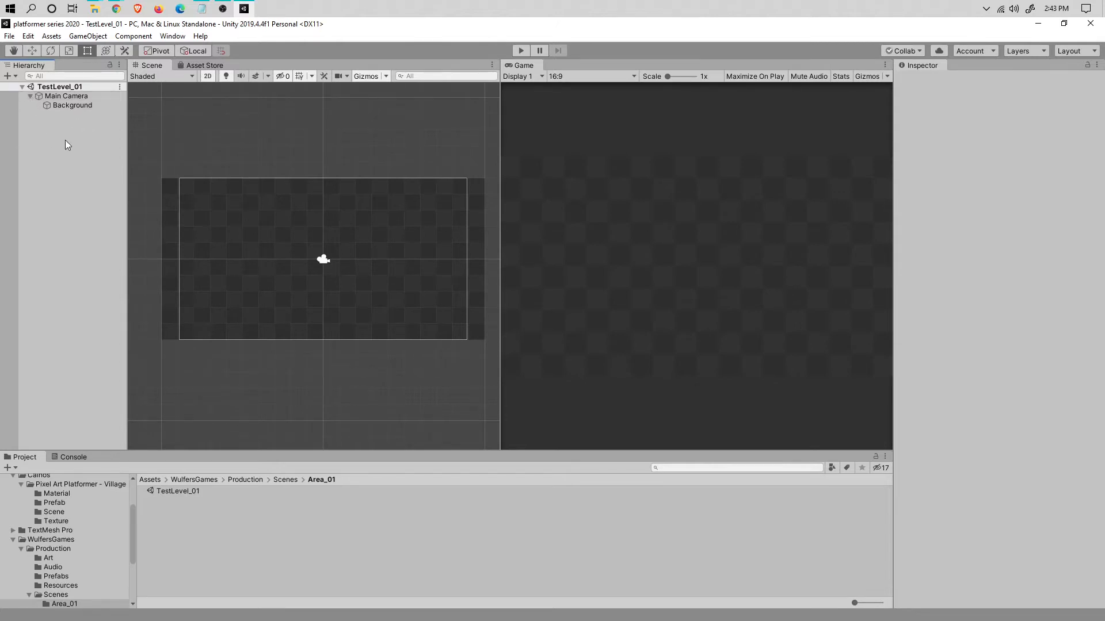
# Collapse the Main Camera's children and create a new 2D sprite object at the scene's root level
pyautogui.click(29, 97)
pyautogui.click(29, 96)
pyautogui.click(31, 96)
pyautogui.rightClick(49, 147)
pyautogui.moveTo(88, 343)
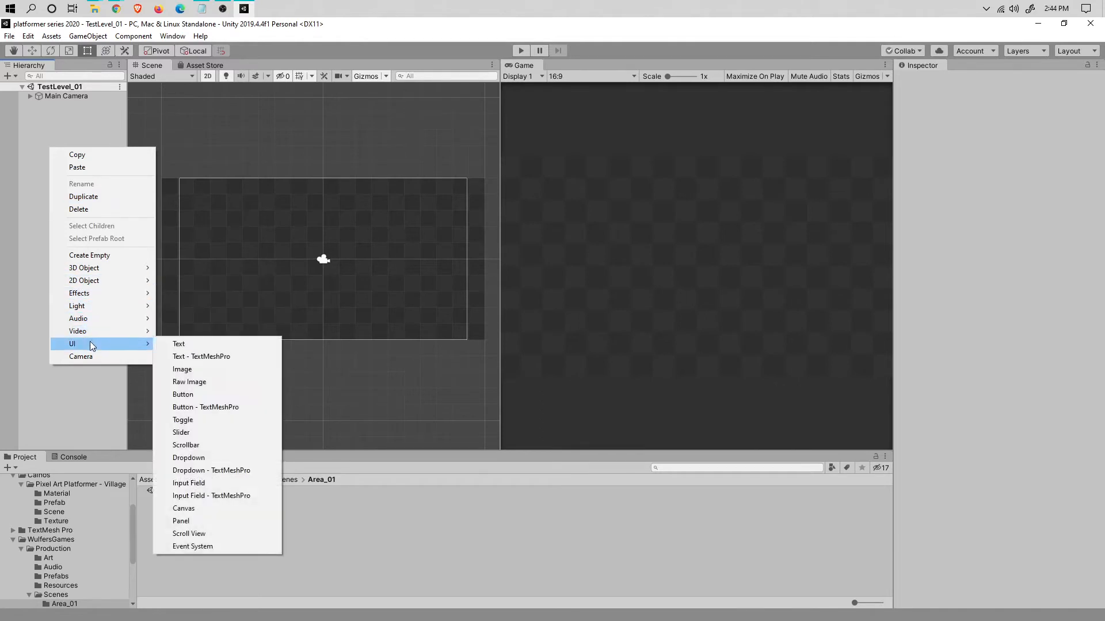
pyautogui.moveTo(102, 280)
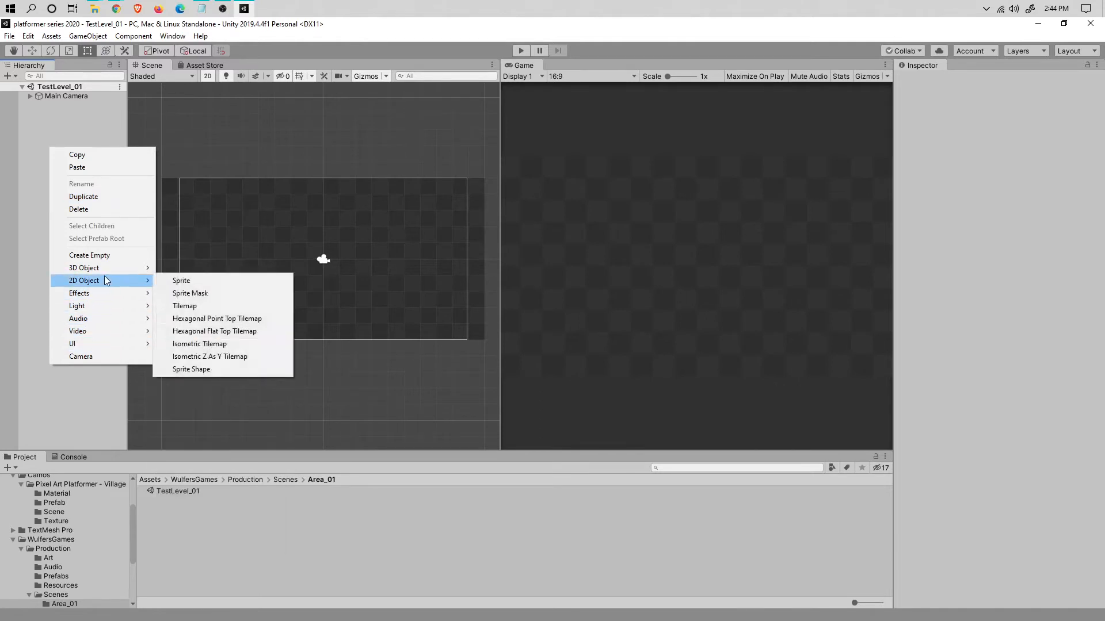
pyautogui.click(189, 280)
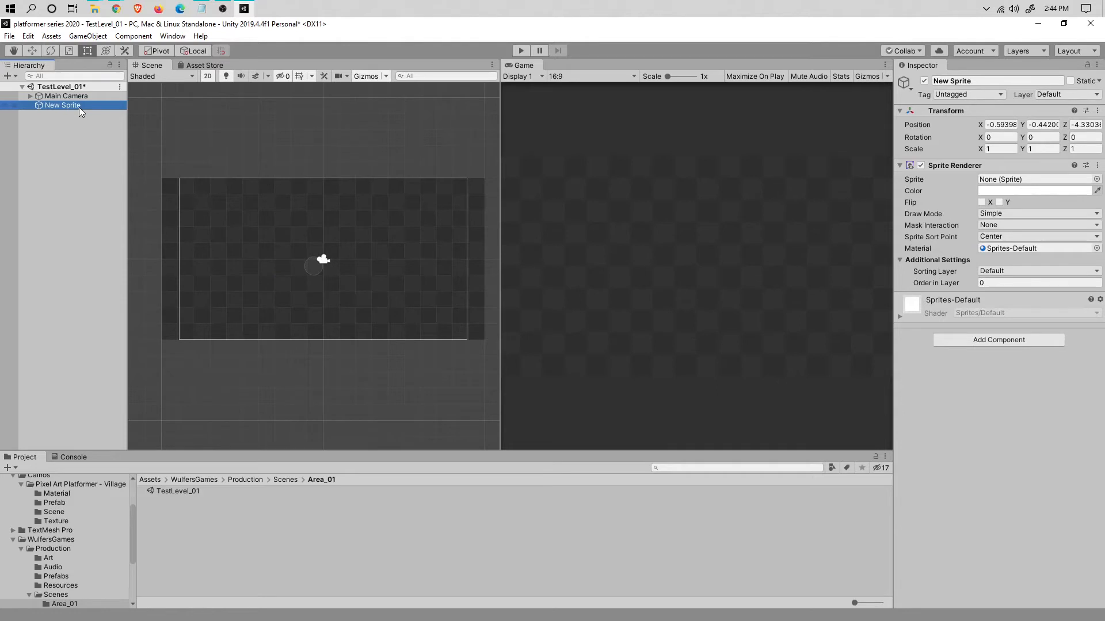
pyautogui.click(79, 231)
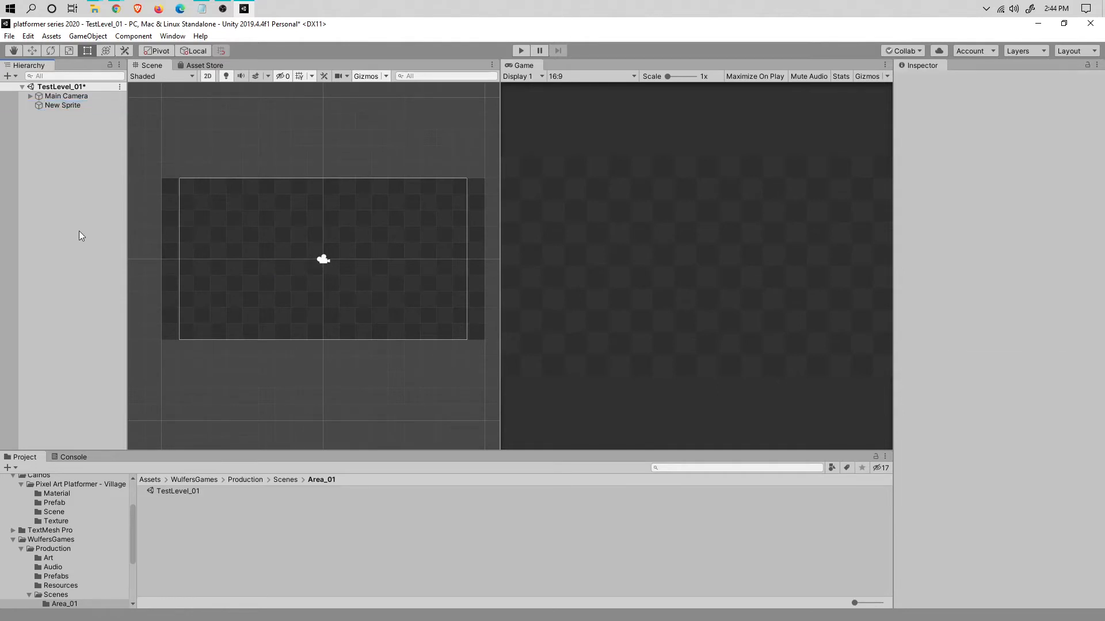
# Set the new sprite's position to 0 on the X, Y and Z axes
pyautogui.click(73, 107)
pyautogui.click(1005, 124)
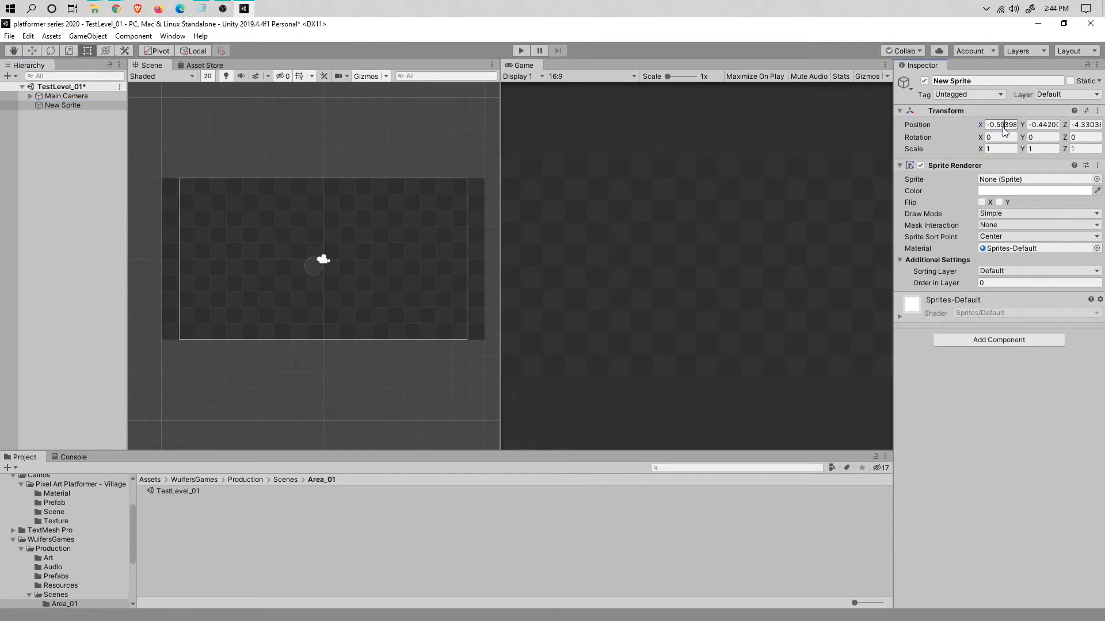
pyautogui.write('0')
pyautogui.press('Tab')
pyautogui.write('0')
pyautogui.press('Tab')
pyautogui.write('0')
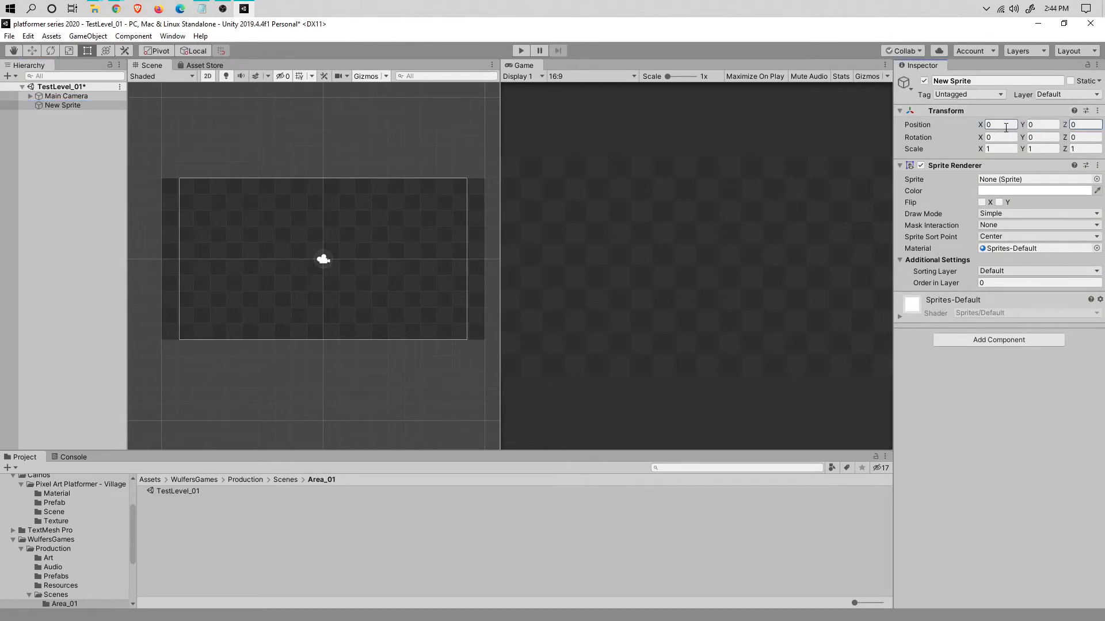
pyautogui.click(991, 281)
pyautogui.click(1004, 426)
# Add a sorting layer named Ground below Background in the sorting layers and save the scene
pyautogui.click(1011, 270)
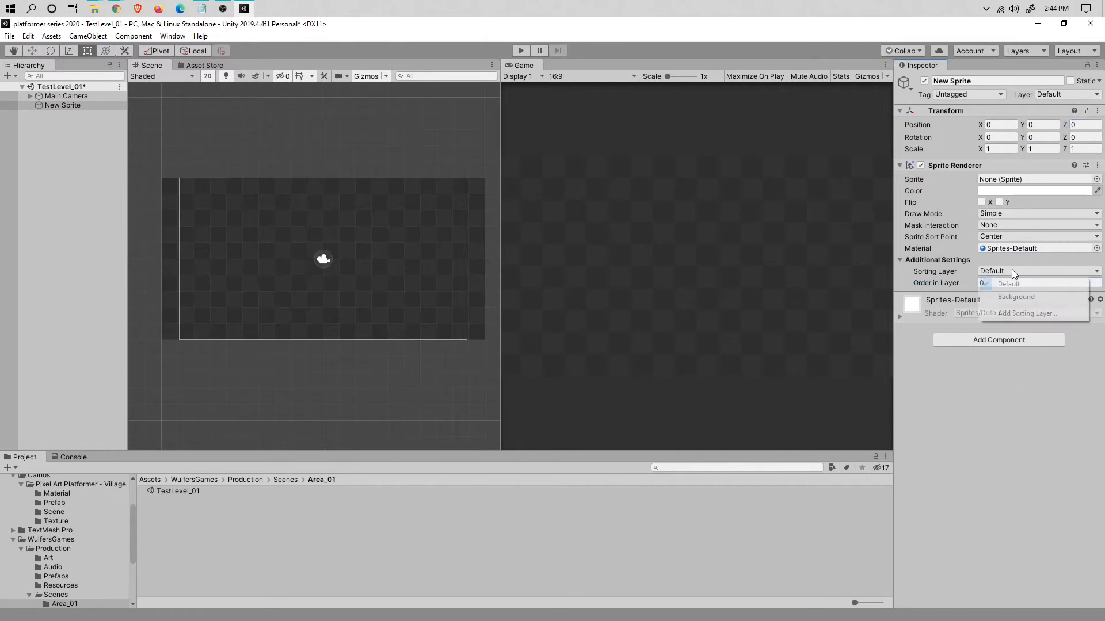
pyautogui.click(1015, 314)
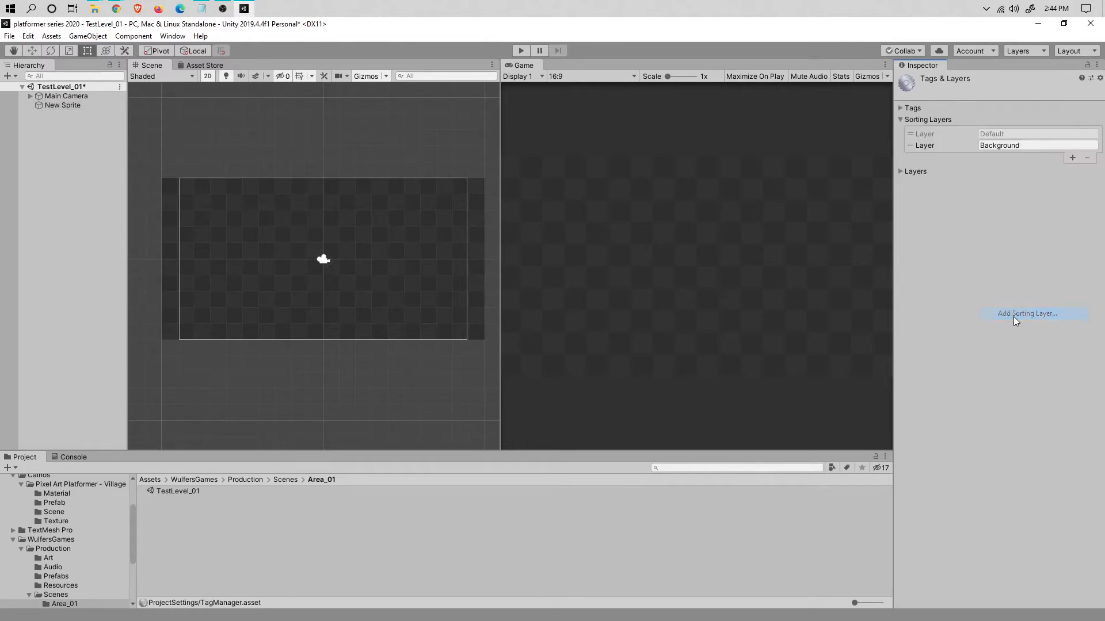
pyautogui.click(1072, 157)
pyautogui.click(1034, 155)
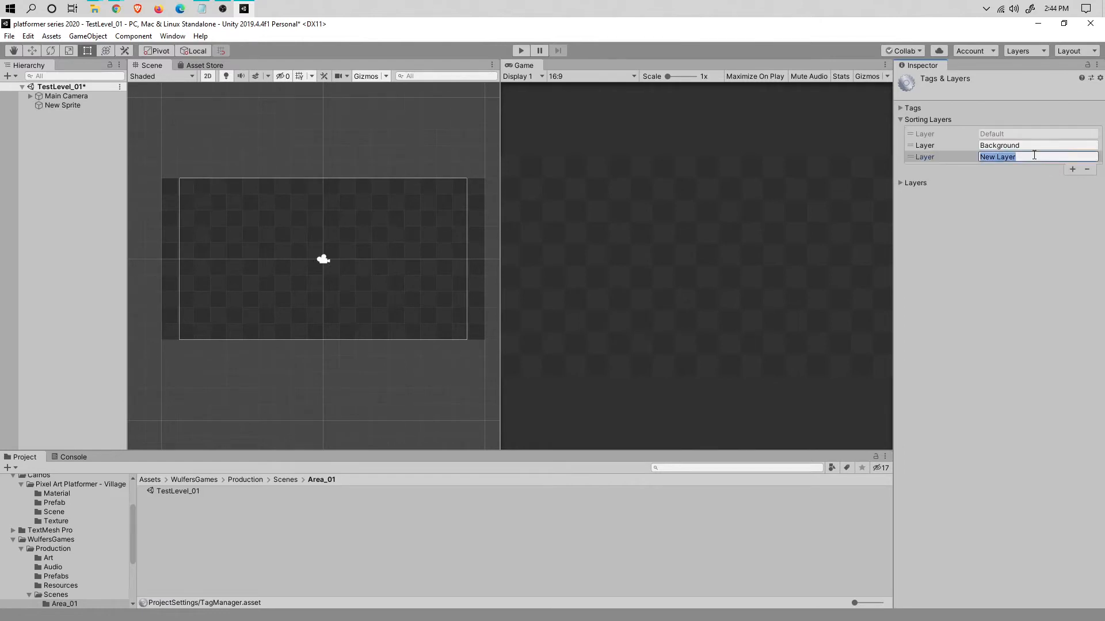
pyautogui.write('fAR')
pyautogui.hotkey('alt', 'Tab')
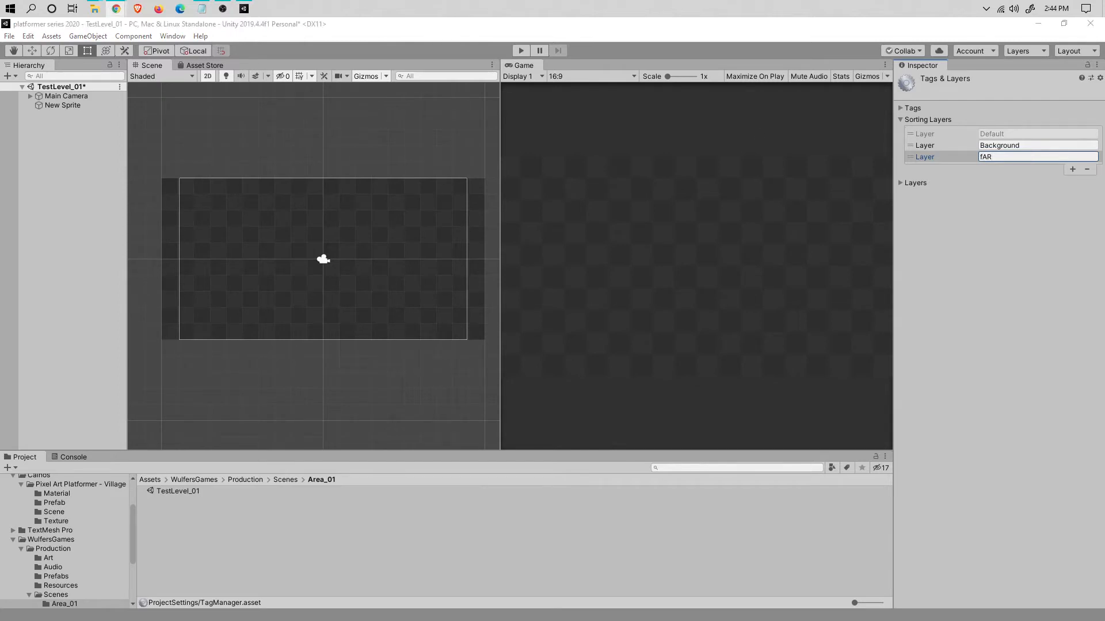
pyautogui.click(1003, 157)
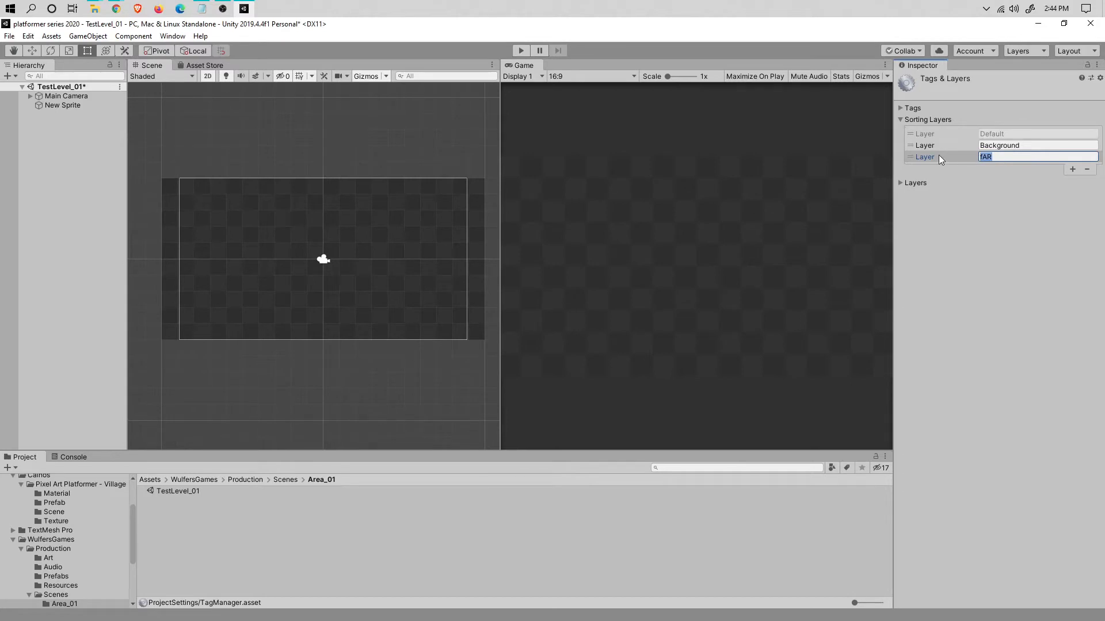
pyautogui.write('far')
pyautogui.press('BackSpace')
pyautogui.press('BackSpace')
pyautogui.press('BackSpace')
pyautogui.write('Ground')
pyautogui.hotkey('ctrl', 's')
# Assign the grass-topped TX Tileset Ground C B sprite to the New Sprite object
pyautogui.click(57, 106)
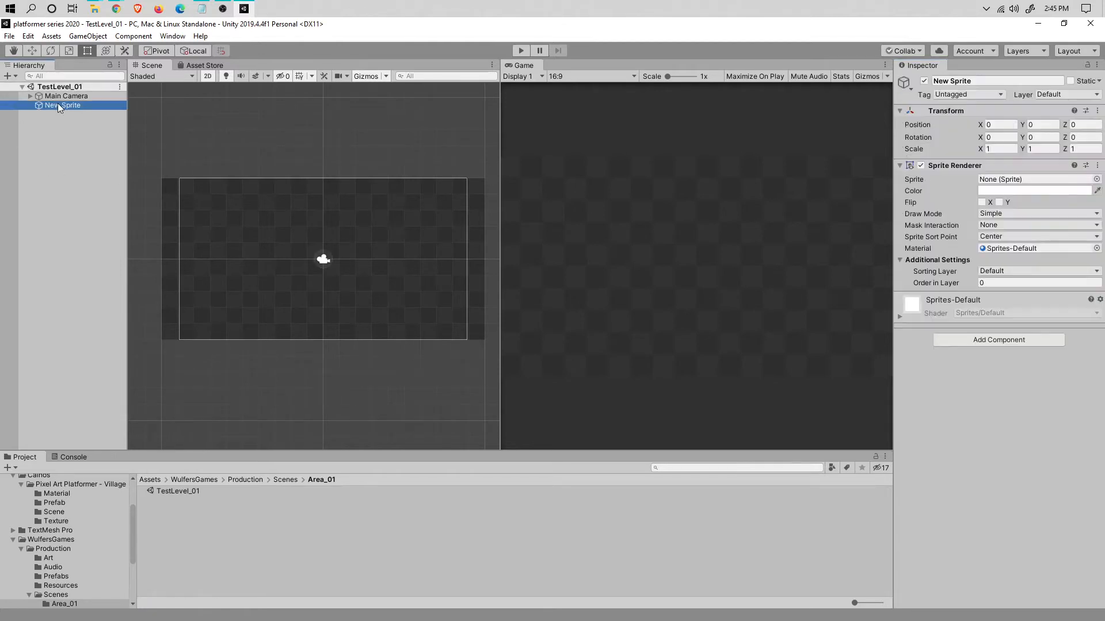
pyautogui.click(1003, 410)
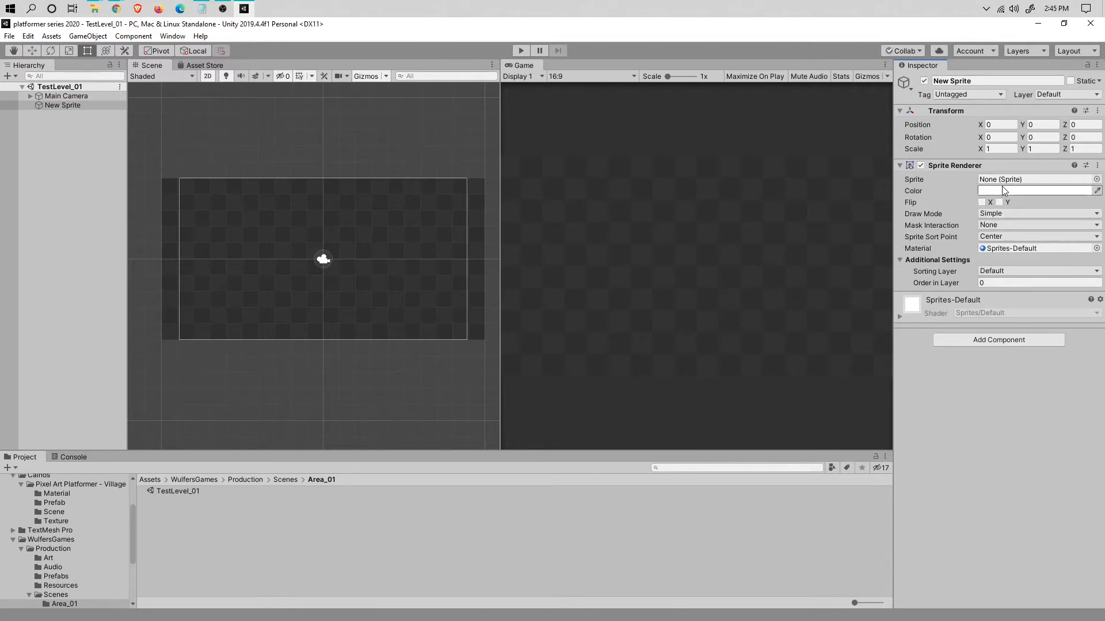
pyautogui.click(1097, 179)
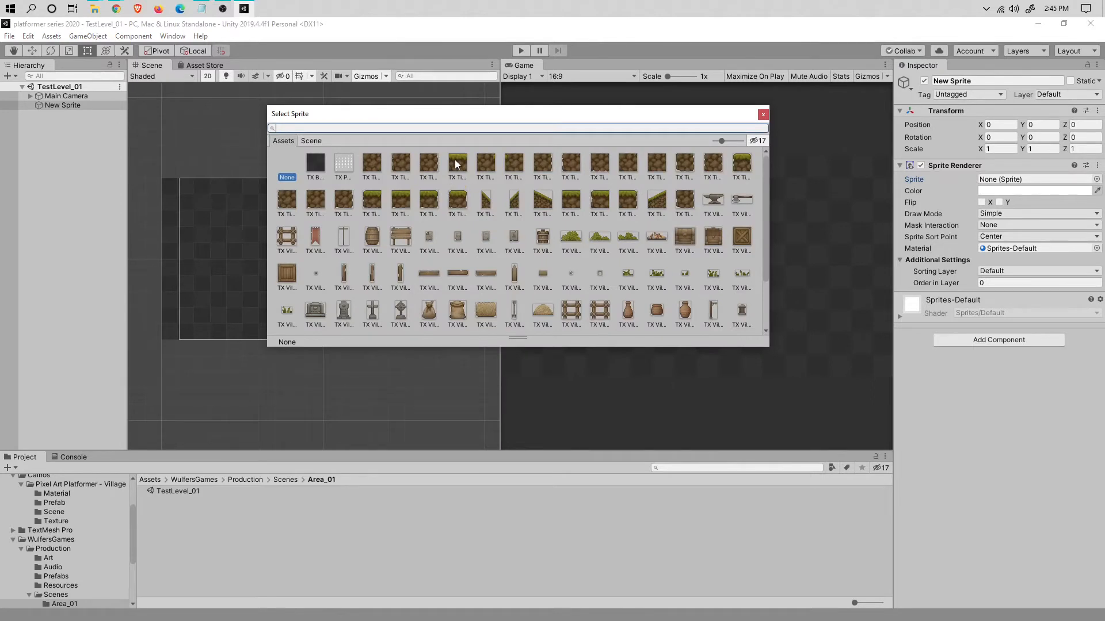
pyautogui.click(456, 165)
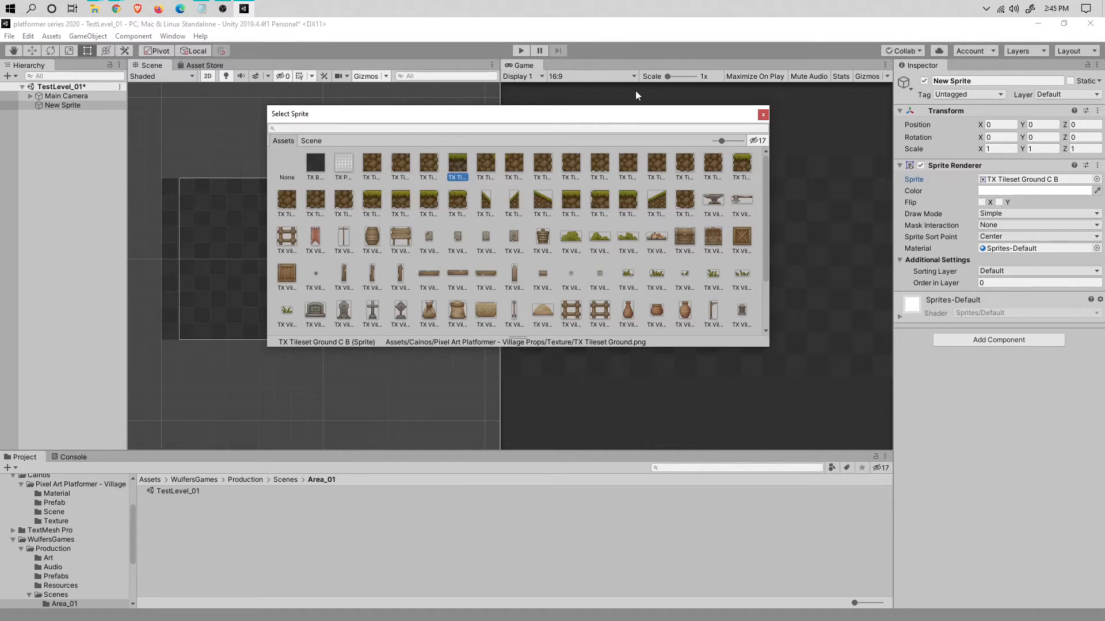
# Tint New Sprite grey by setting its colour's R, G and B values to 0.5, and save the scene
pyautogui.click(763, 113)
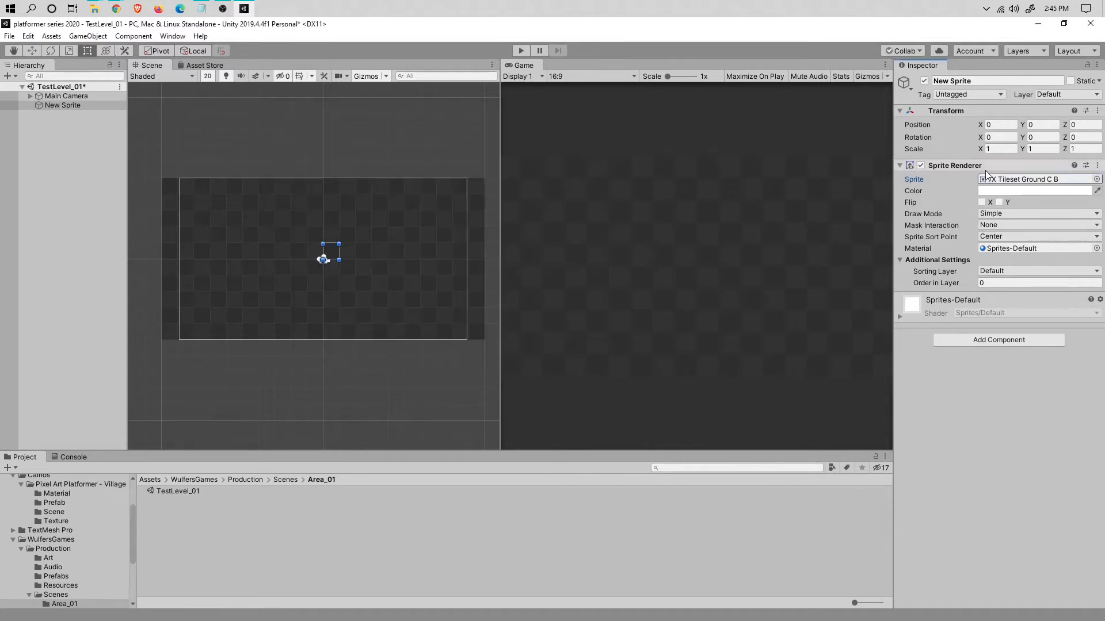
pyautogui.click(1039, 191)
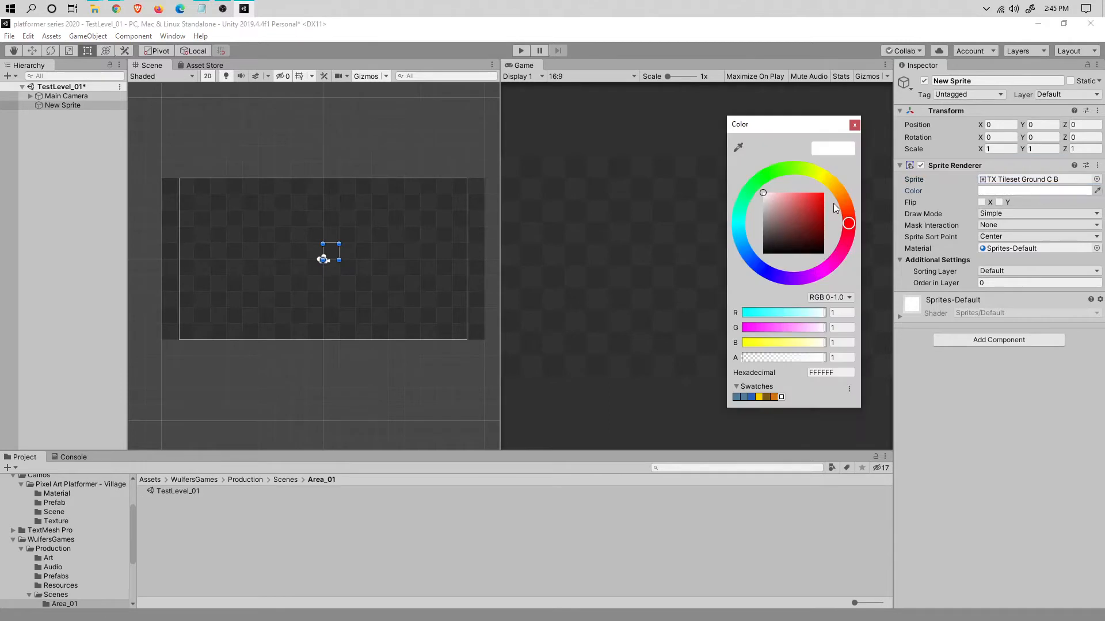
pyautogui.moveTo(769, 248); pyautogui.dragTo(752, 276)
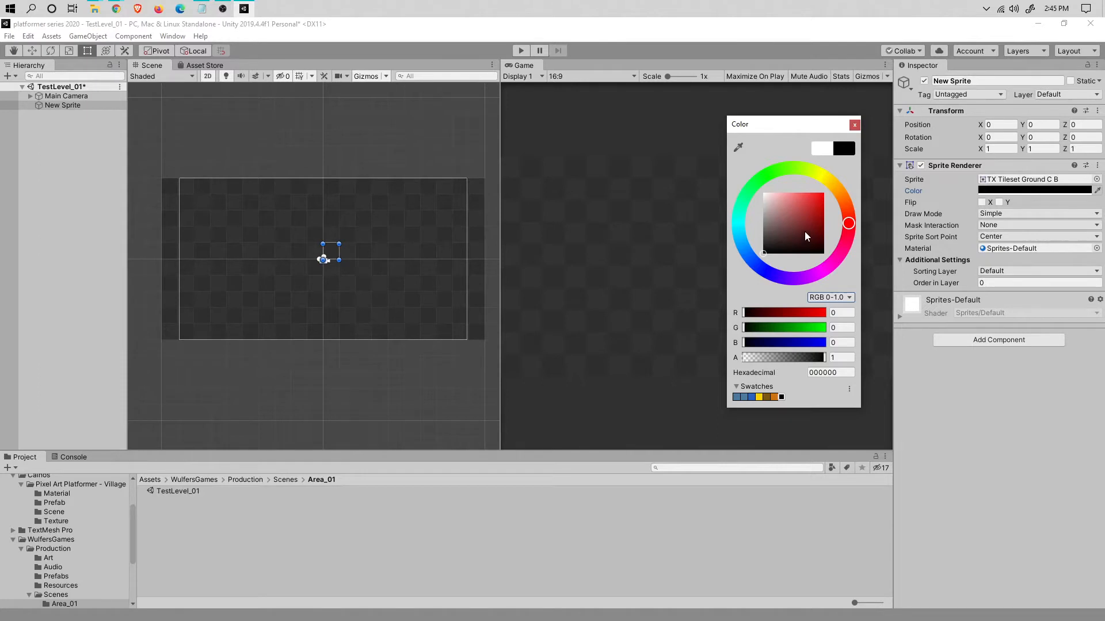
pyautogui.click(841, 313)
pyautogui.write('0.5')
pyautogui.press('Tab')
pyautogui.write('0.5')
pyautogui.press('Tab')
pyautogui.write('0.5')
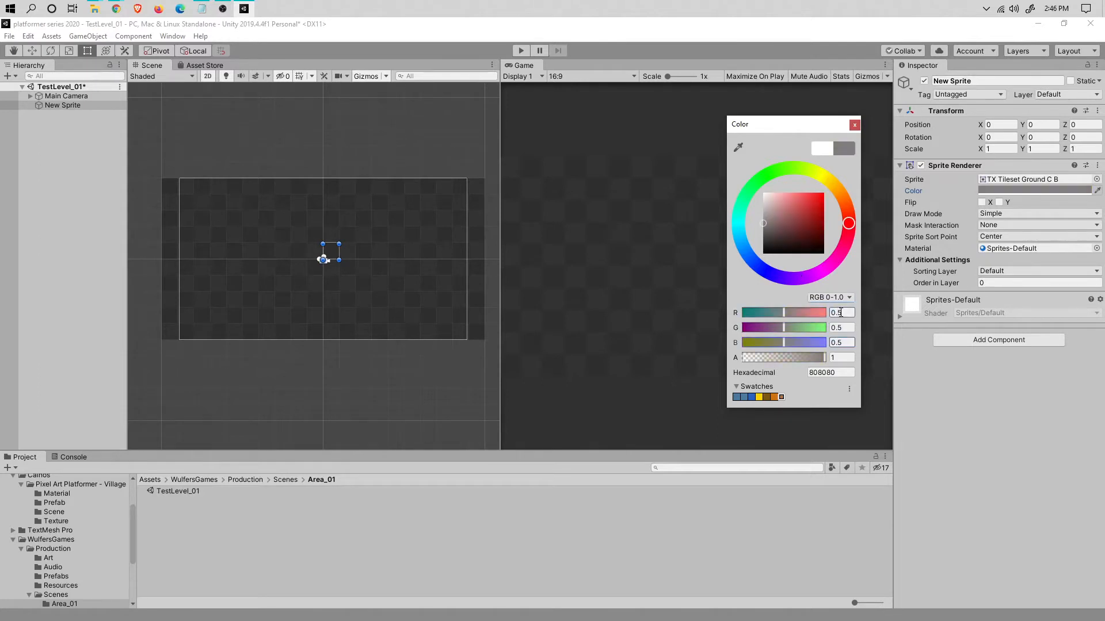
pyautogui.click(855, 125)
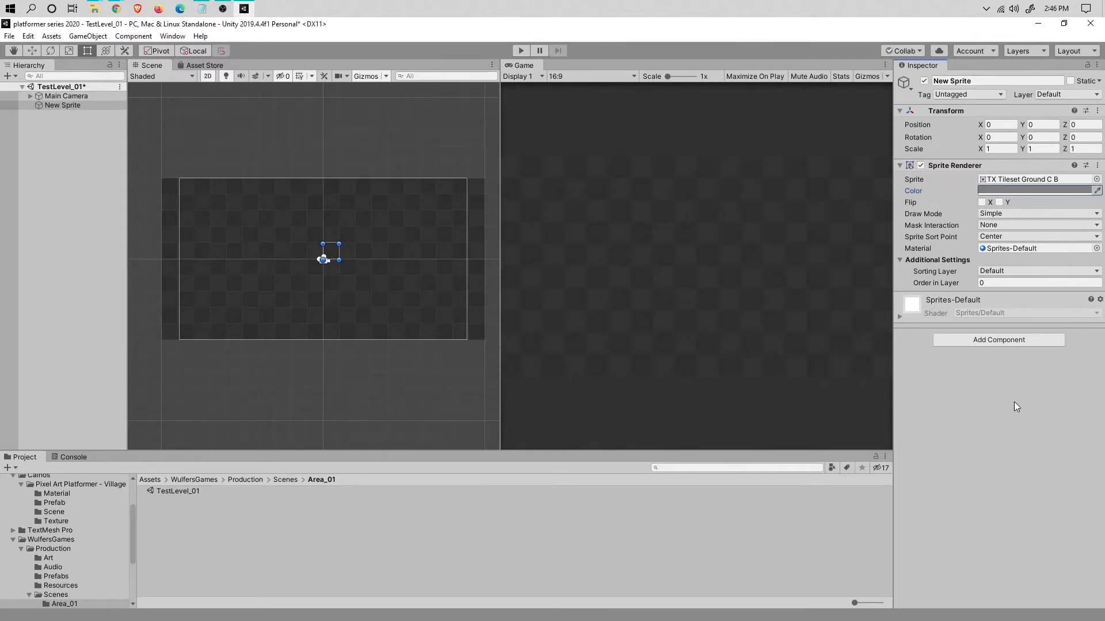
pyautogui.hotkey('ctrl', 's')
# Set the sorting layer of the Main Camera's Background child to Background
pyautogui.click(86, 95)
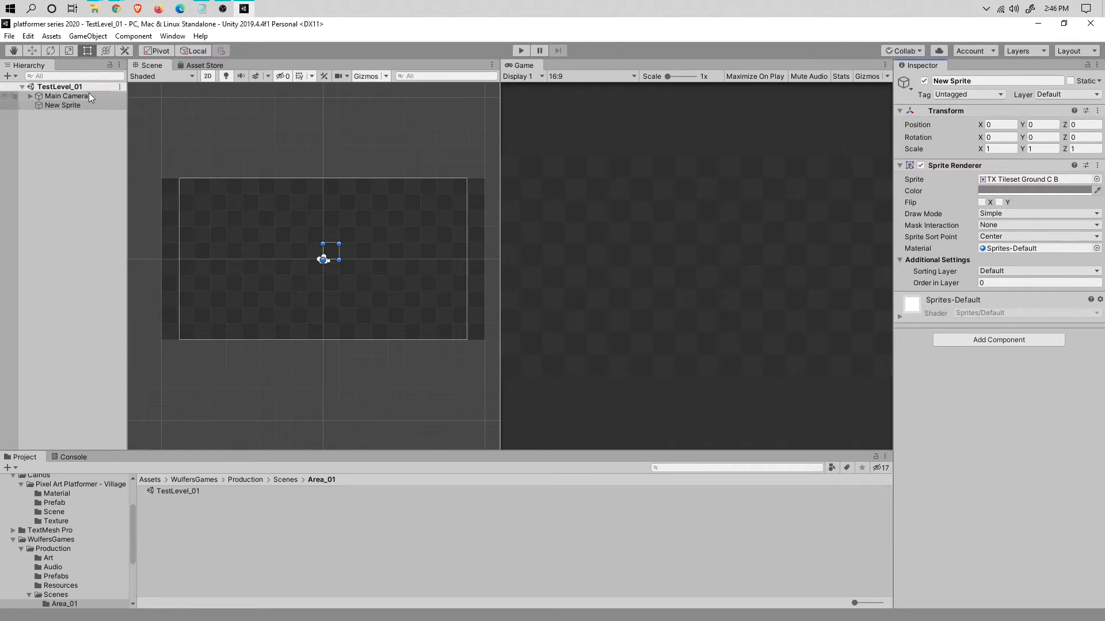
pyautogui.click(30, 96)
pyautogui.click(66, 106)
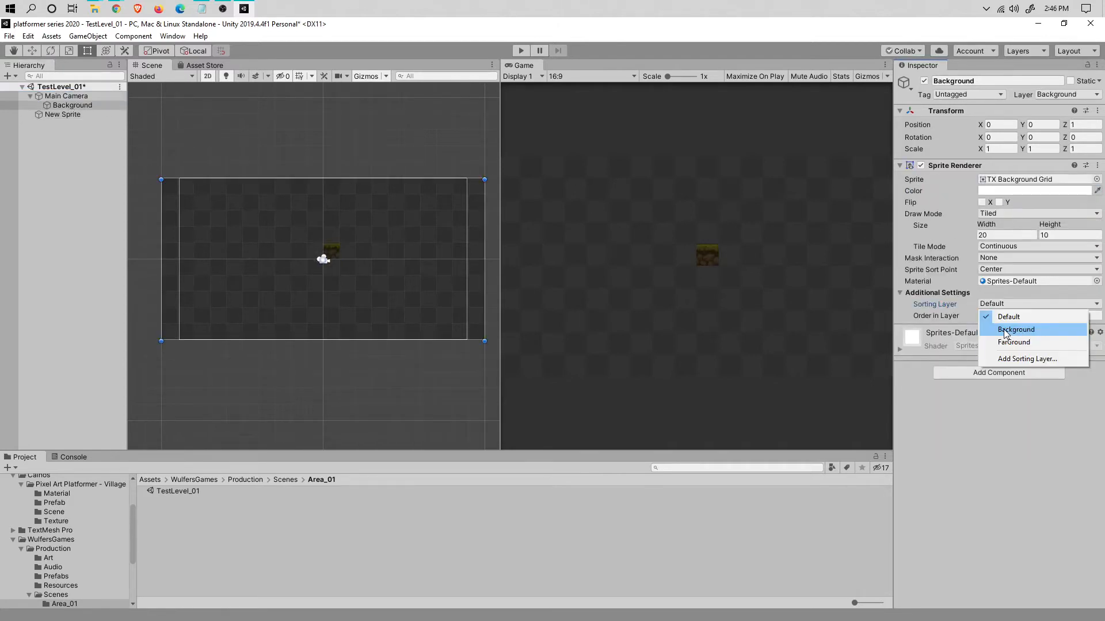
pyautogui.click(1005, 332)
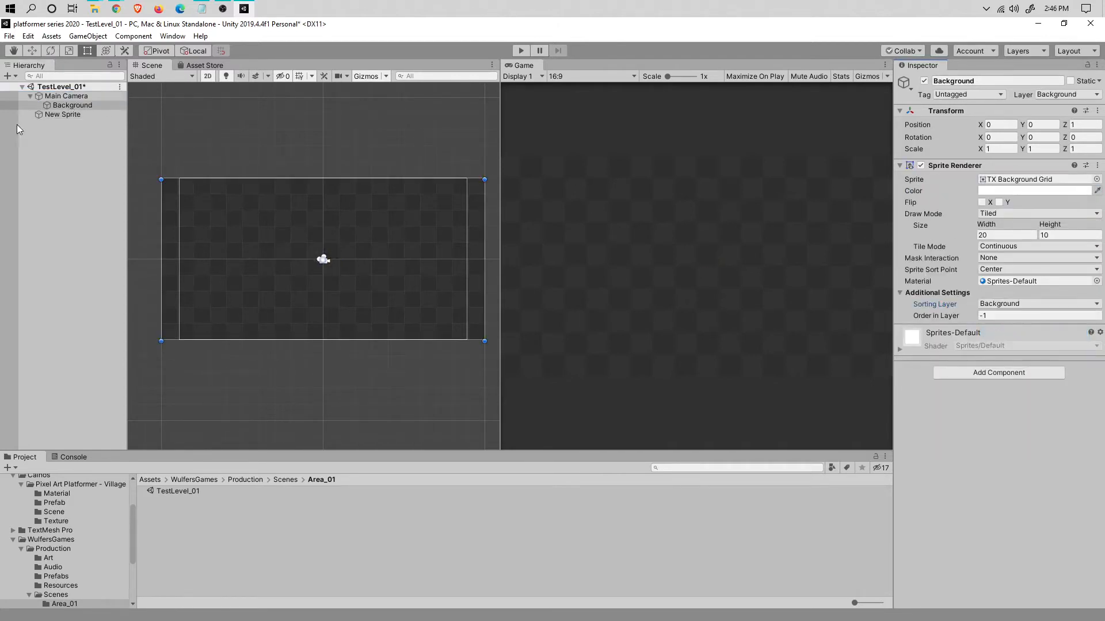
# Set New Sprite's sorting layer to FarGround and save the scene
pyautogui.click(70, 114)
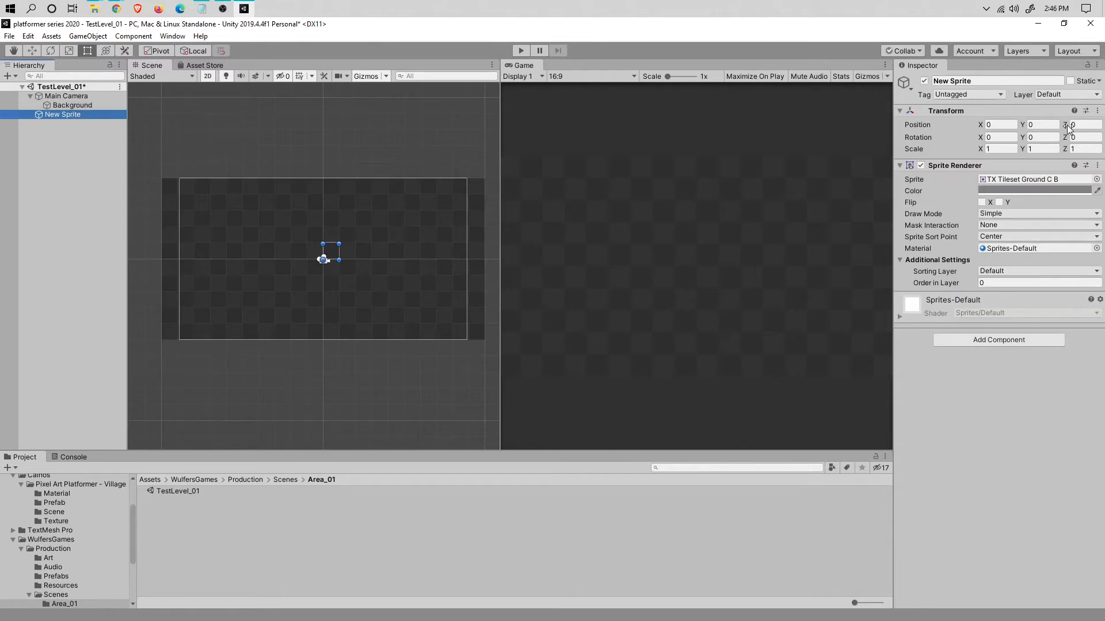
pyautogui.click(993, 274)
pyautogui.click(1006, 308)
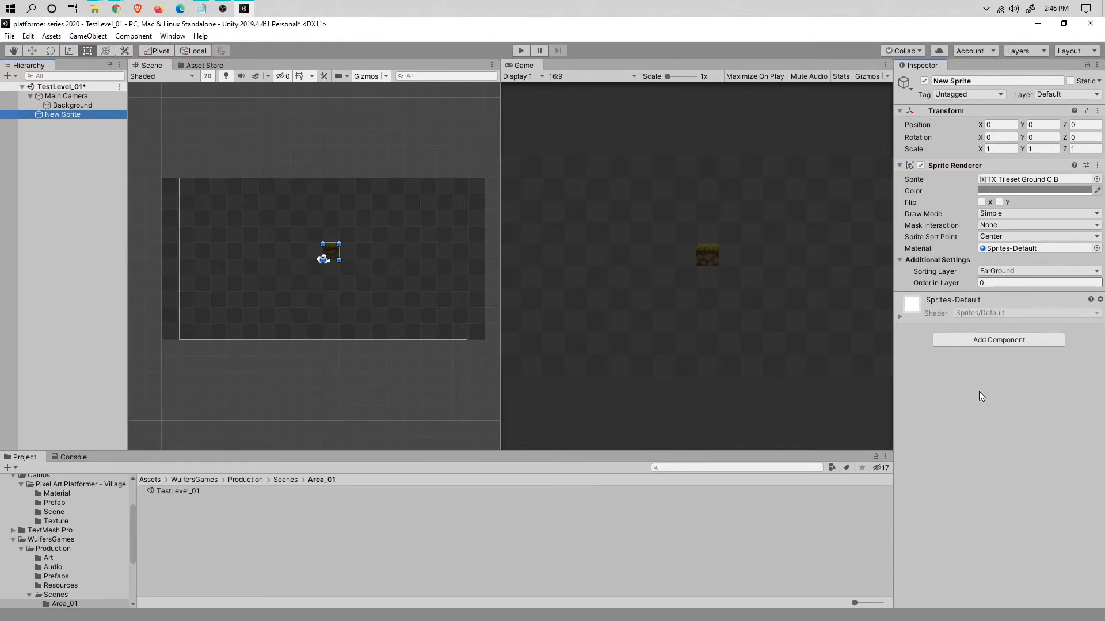
pyautogui.hotkey('ctrl', 's')
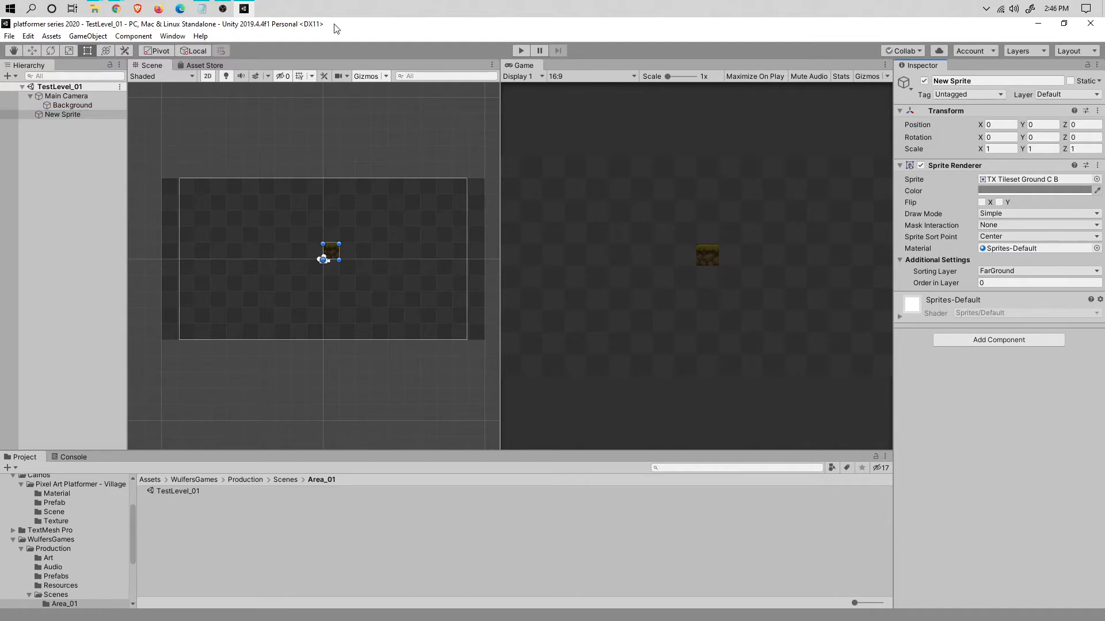
# Change New Sprite's draw mode to Tiled and set its width to 5
pyautogui.scroll(3, 365, 233)
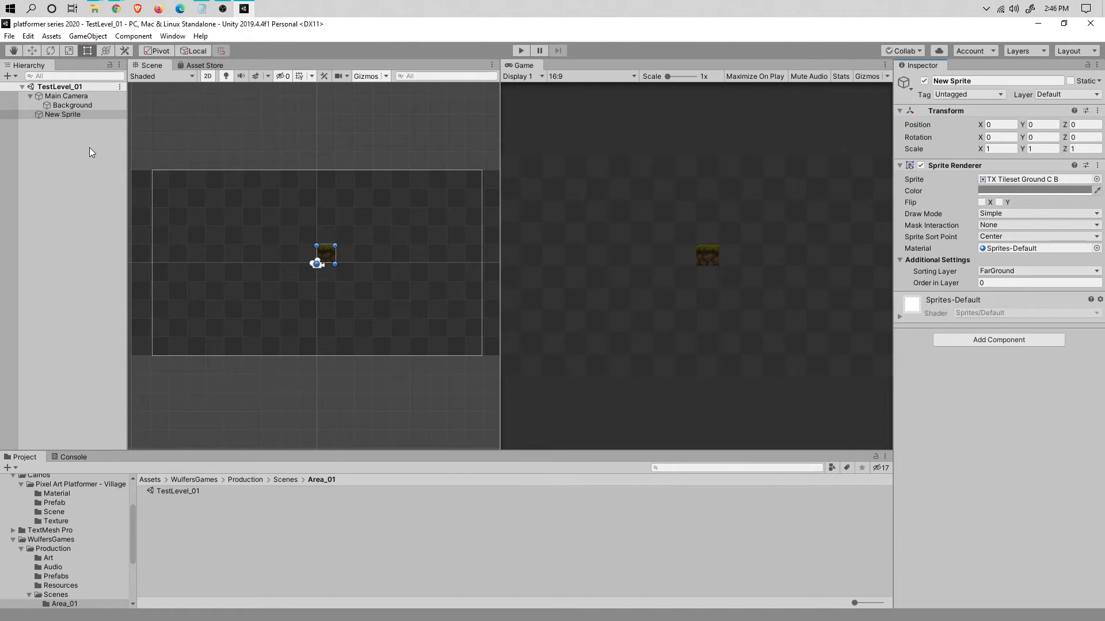
pyautogui.click(74, 123)
pyautogui.click(79, 117)
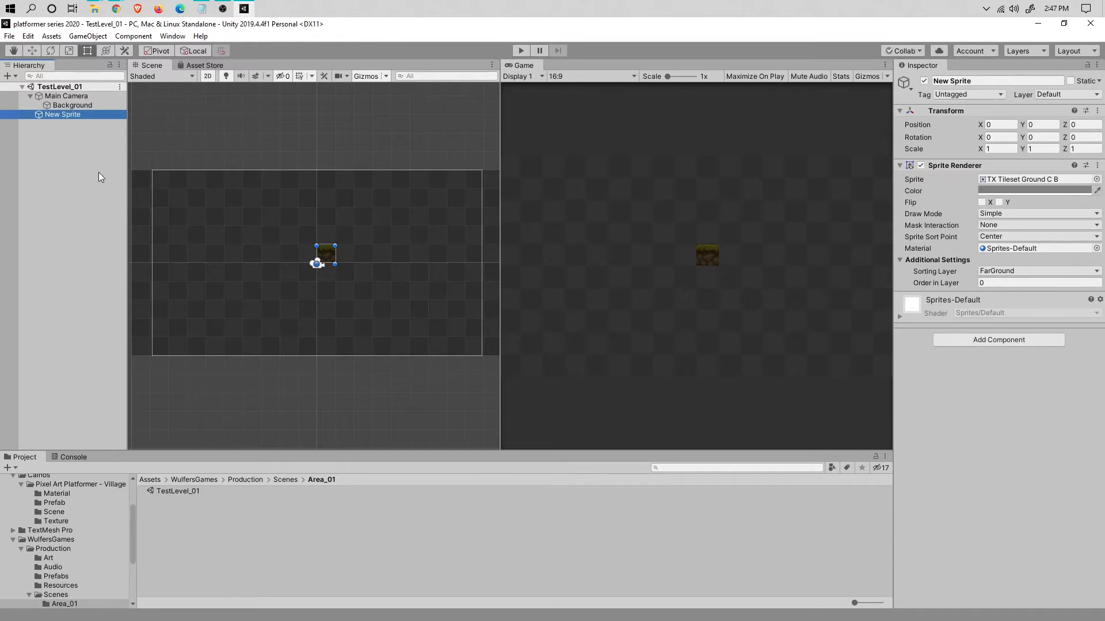
pyautogui.moveTo(333, 227); pyautogui.dragTo(367, 226, button='middle')
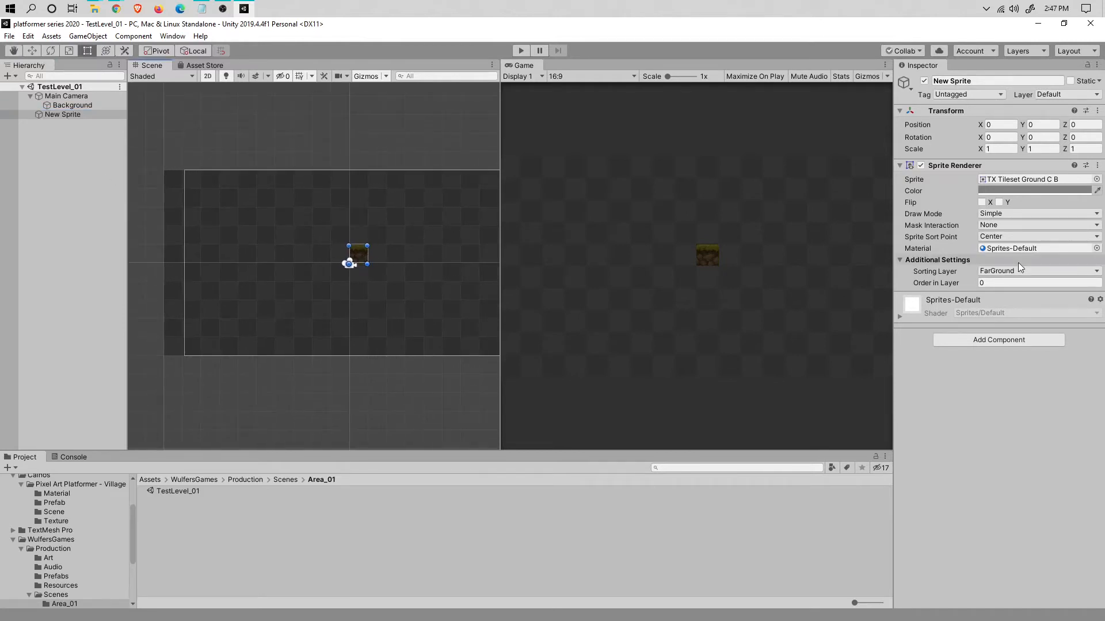
pyautogui.click(989, 214)
pyautogui.click(1007, 253)
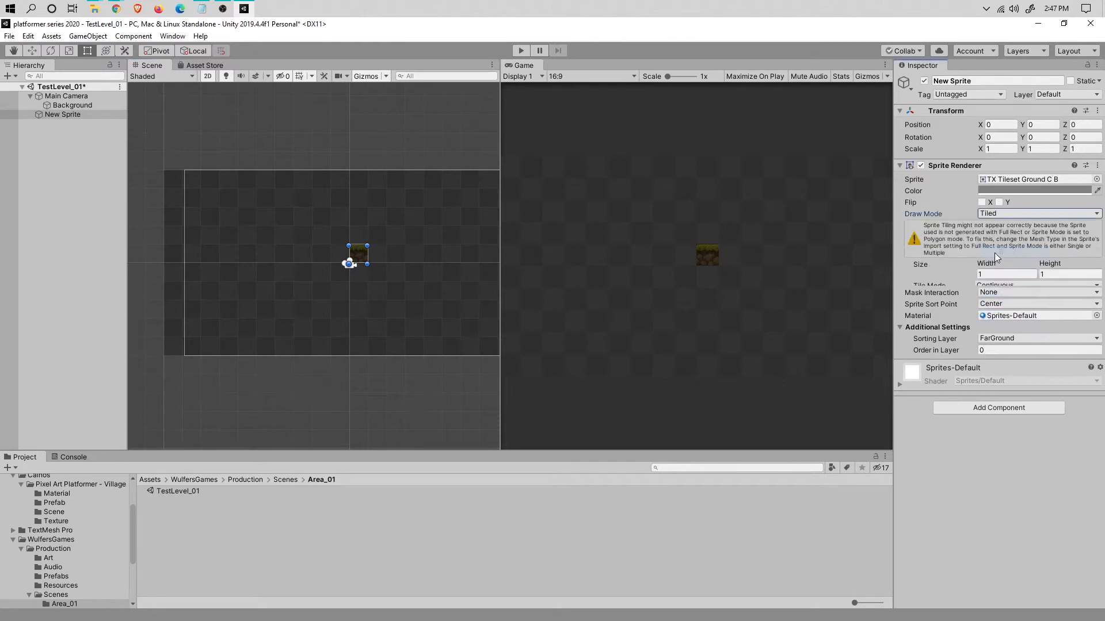
pyautogui.click(991, 274)
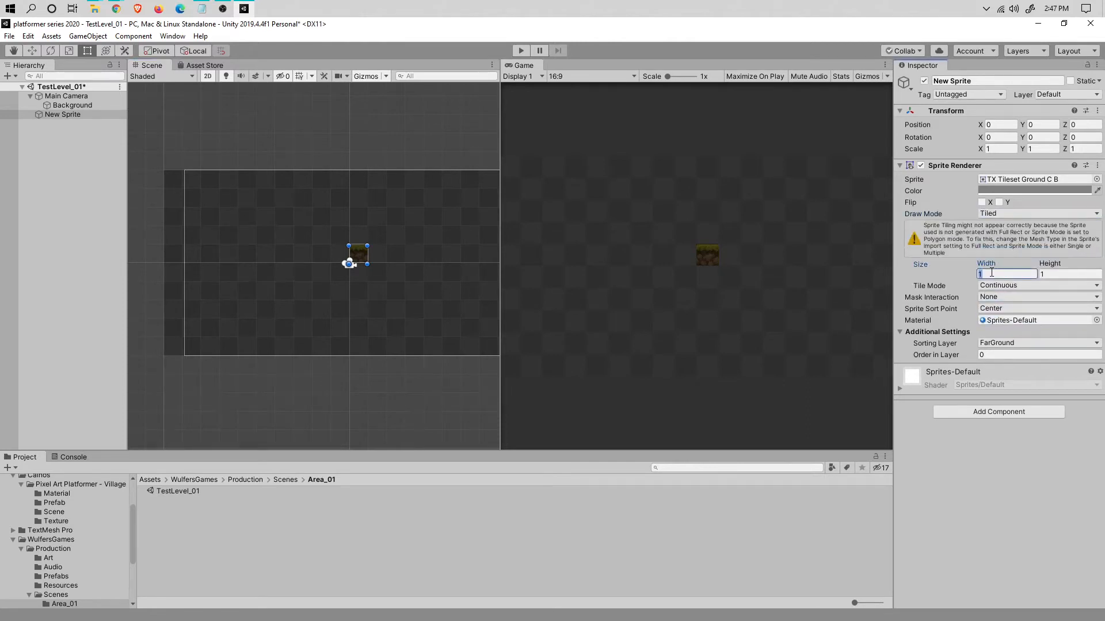
pyautogui.write('5')
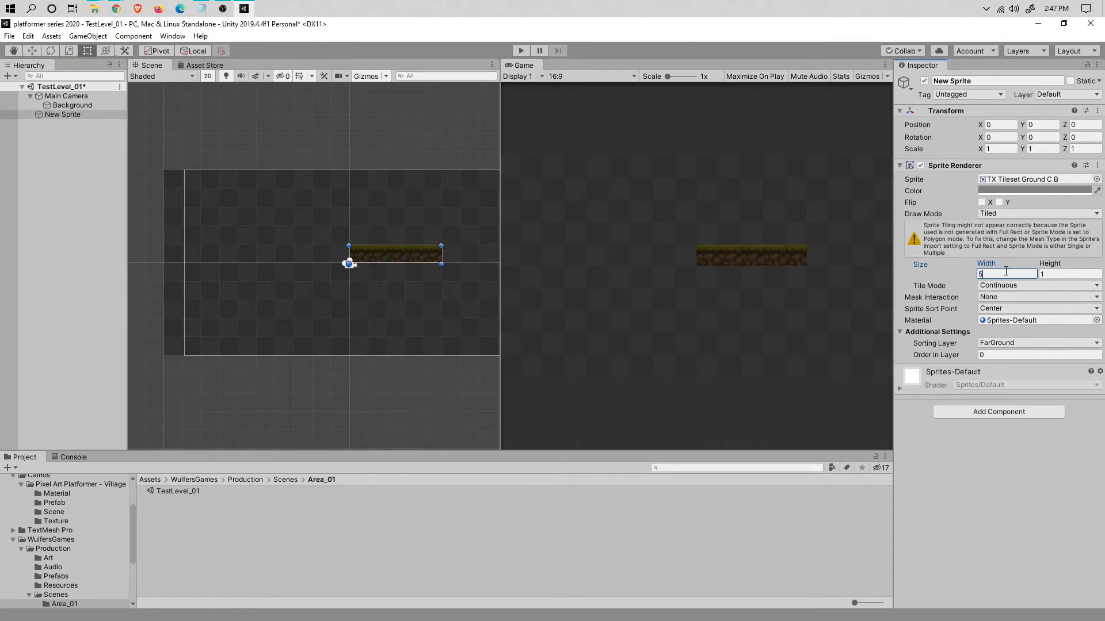
# Try a tiled height of 4 on New Sprite and set it back to 1
pyautogui.click(1071, 274)
pyautogui.write('4')
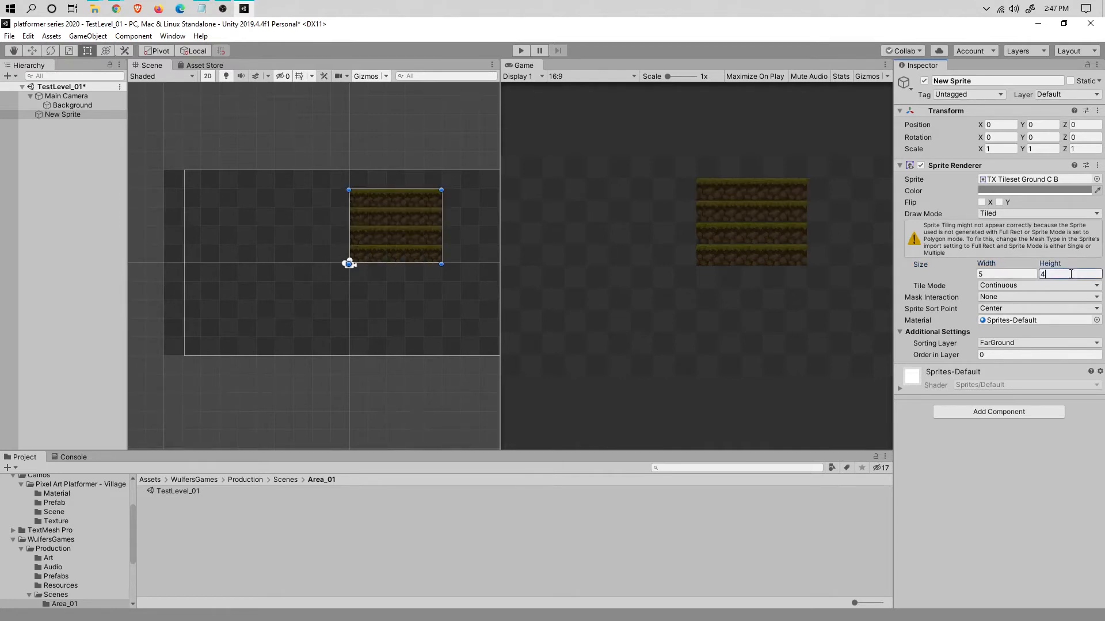
pyautogui.press('BackSpace')
pyautogui.write('1')
# Duplicate New Sprite and assign a plain dirt ground tile without grass to the copy
pyautogui.click(88, 136)
pyautogui.hotkey('ctrl', 'd')
pyautogui.click(1096, 179)
pyautogui.click(371, 163)
pyautogui.click(841, 220)
# Move the dirt sprite directly beneath the grass strip, at X position 0 and Y position -1
pyautogui.moveTo(398, 248); pyautogui.dragTo(399, 272)
pyautogui.click(1043, 124)
pyautogui.write('-1')
pyautogui.press('Return')
pyautogui.click(1001, 125)
pyautogui.write('09')
pyautogui.press('Return')
# Set the dirt sprite's height to 3 and its Y position to -3, and save the scene
pyautogui.click(1069, 274)
pyautogui.write('3')
pyautogui.click(1044, 125)
pyautogui.write('-3')
pyautogui.press('Return')
pyautogui.hotkey('ctrl', 's')
pyautogui.moveTo(399, 254); pyautogui.dragTo(360, 206, button='middle')
pyautogui.click(84, 159)
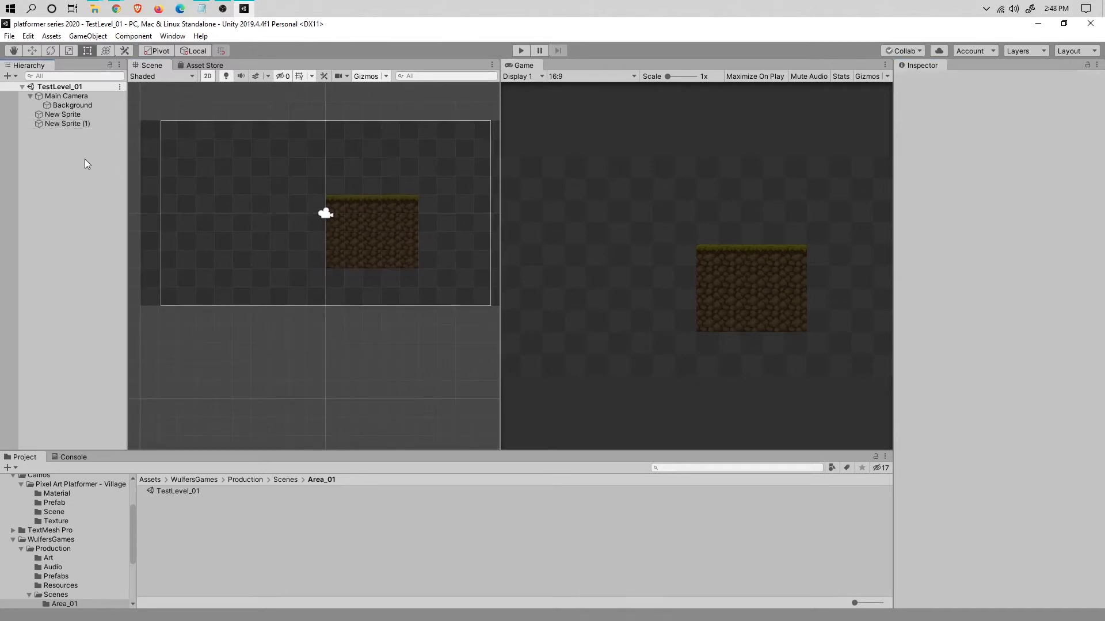
pyautogui.click(69, 115)
pyautogui.rightClick(67, 158)
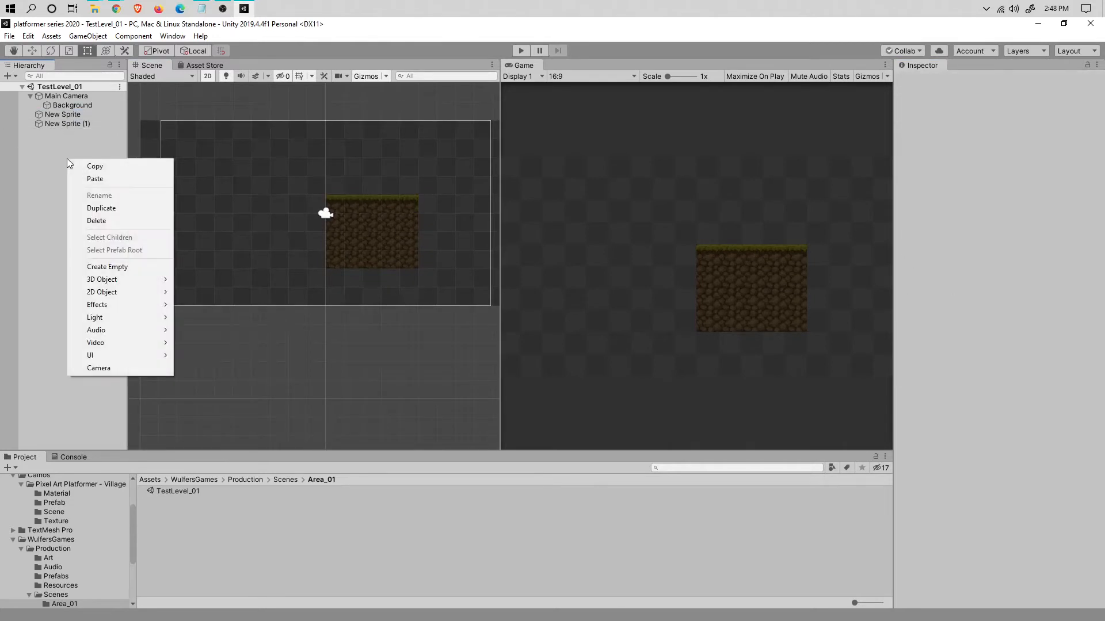
pyautogui.moveTo(103, 292)
pyautogui.click(195, 292)
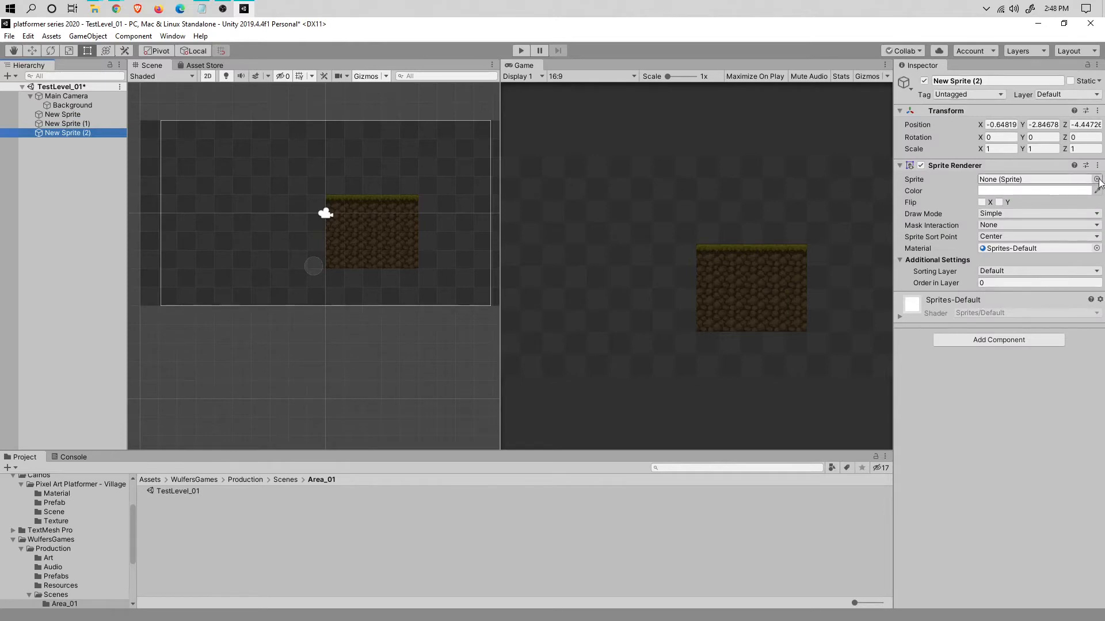
# Duplicate the grass strip New Sprite as New Sprite (2) and assign the TX Tileset Ground Row L sprite to the copy
pyautogui.click(69, 141)
pyautogui.click(69, 132)
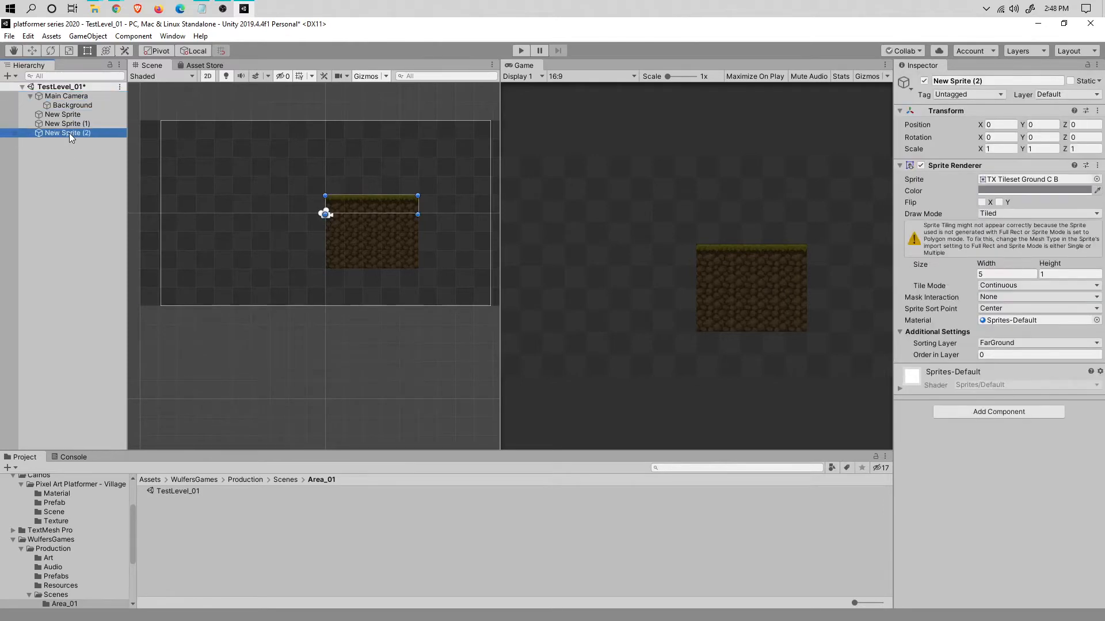
pyautogui.click(1097, 179)
pyautogui.click(372, 200)
pyautogui.click(763, 114)
# Set New Sprite (2)'s width to 1 and its X position to -1
pyautogui.click(994, 274)
pyautogui.write('1')
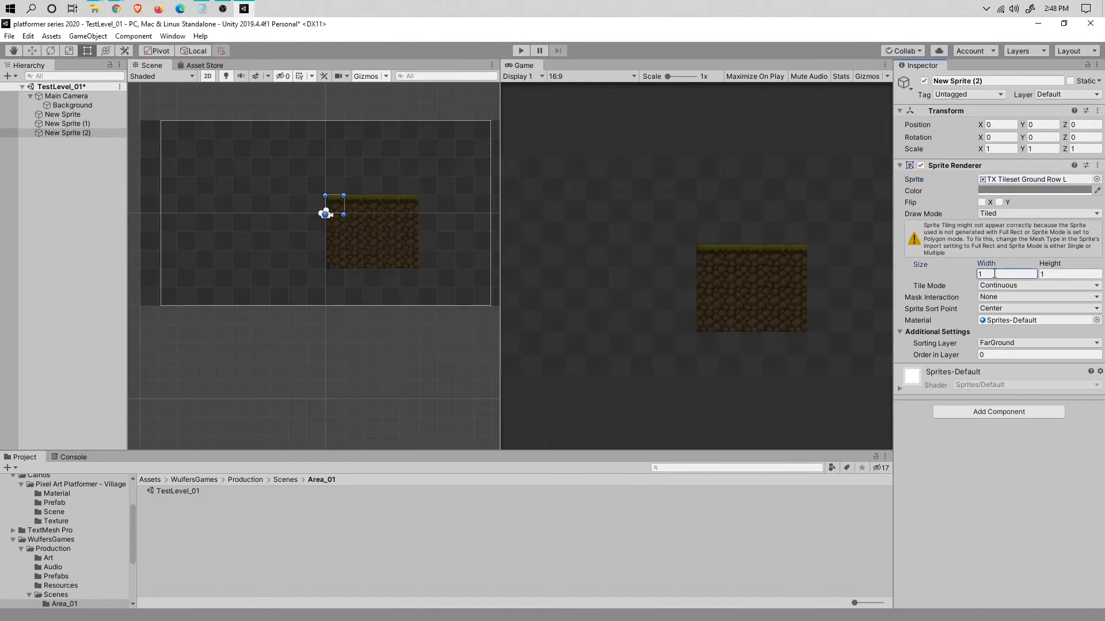
pyautogui.click(998, 124)
pyautogui.write('-1')
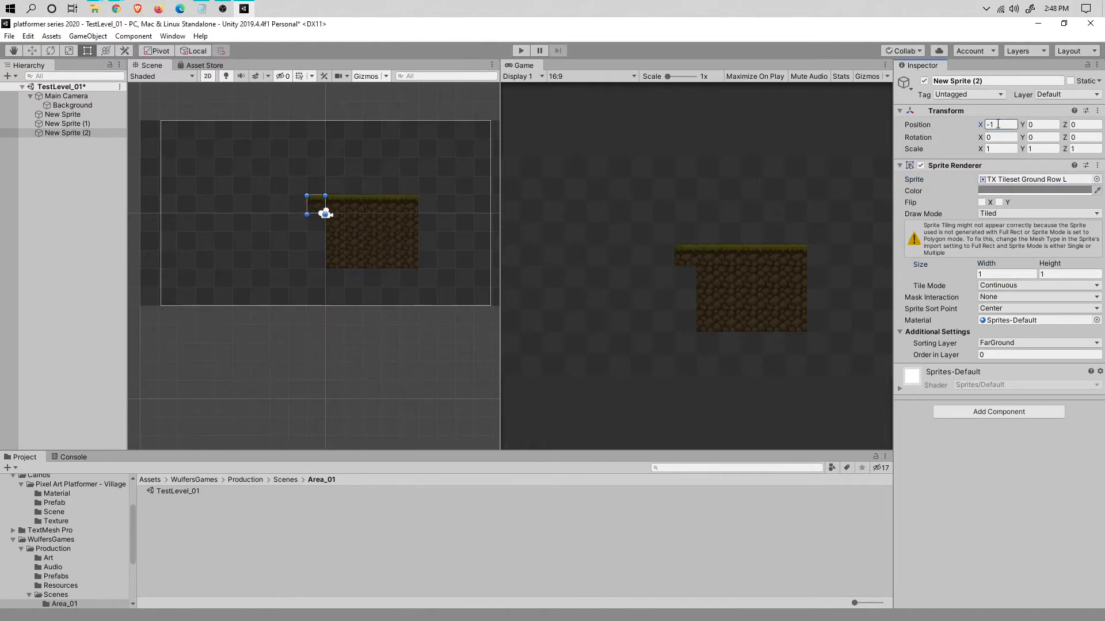
# Duplicate New Sprite (2) and give the copy a height of 3 and a Y position of -3
pyautogui.click(74, 133)
pyautogui.hotkey('ctrl', 'd')
pyautogui.click(1064, 274)
pyautogui.write('3')
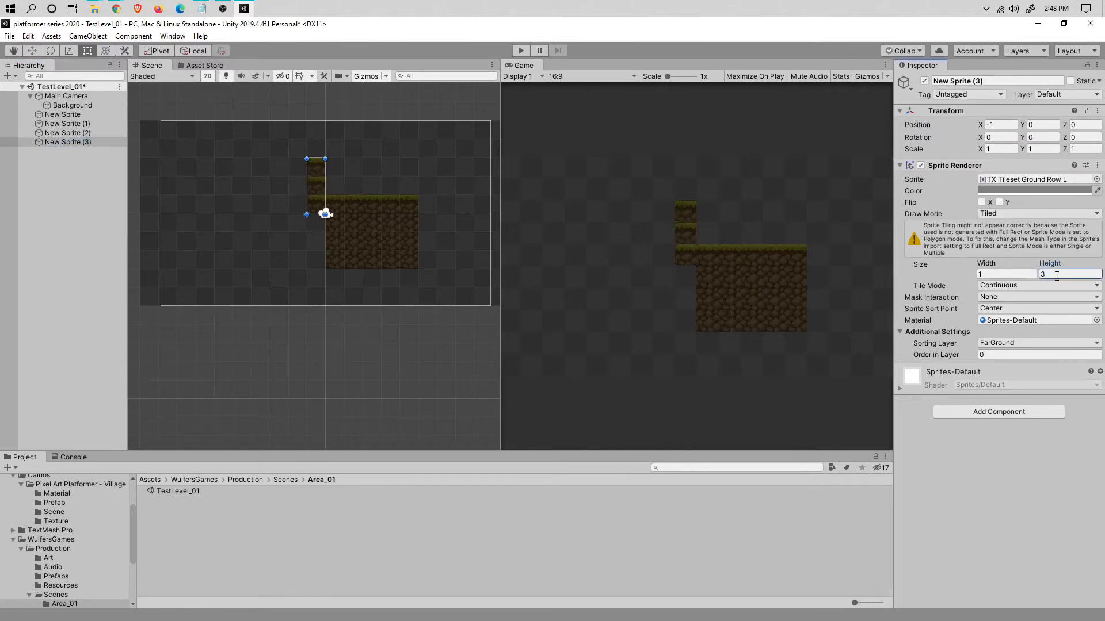
pyautogui.click(1041, 124)
pyautogui.write('-3')
# Assign the TX Tileset Ground BL sprite to New Sprite (3) and save the scene
pyautogui.click(1096, 179)
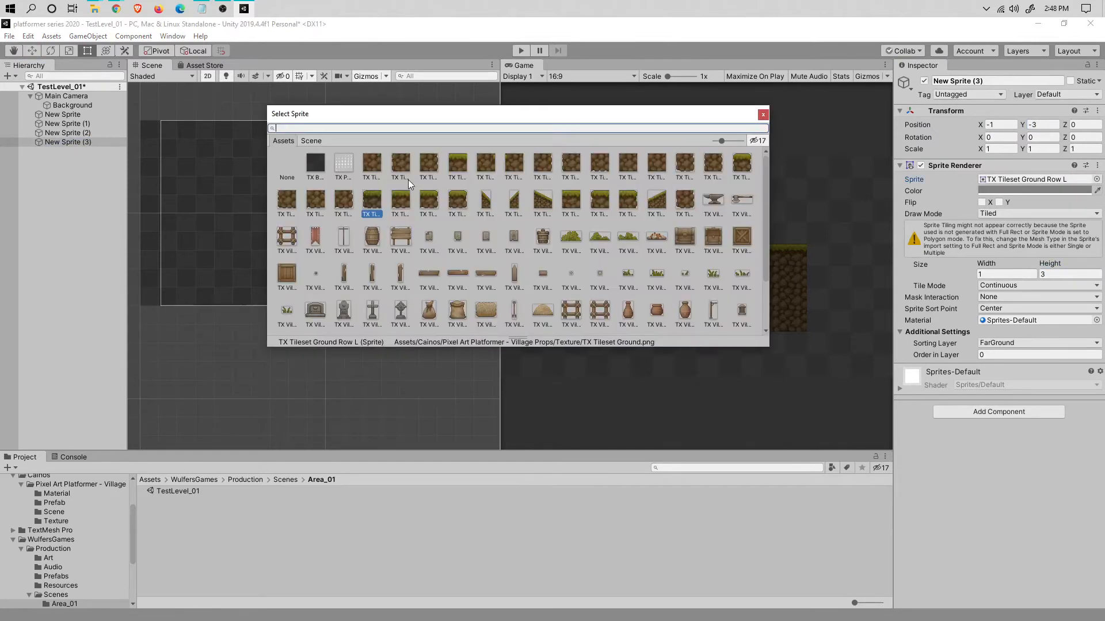
pyautogui.click(402, 156)
pyautogui.click(763, 114)
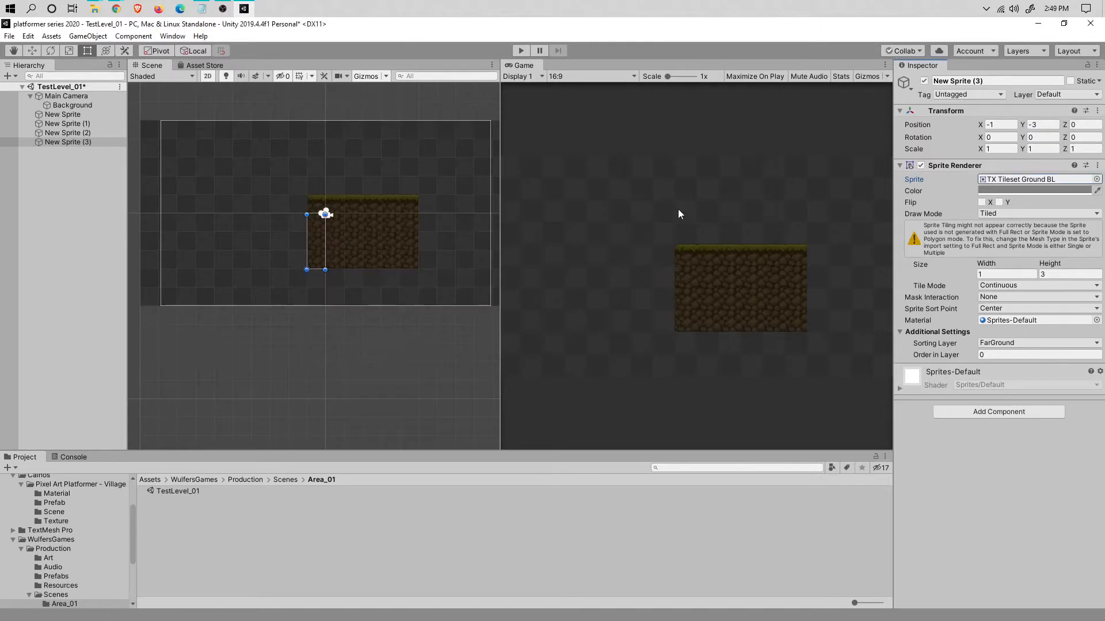
pyautogui.hotkey('ctrl', 's')
# Duplicate the two left-edge ground pieces, New Sprite (2) and New Sprite (3), together
pyautogui.click(74, 123)
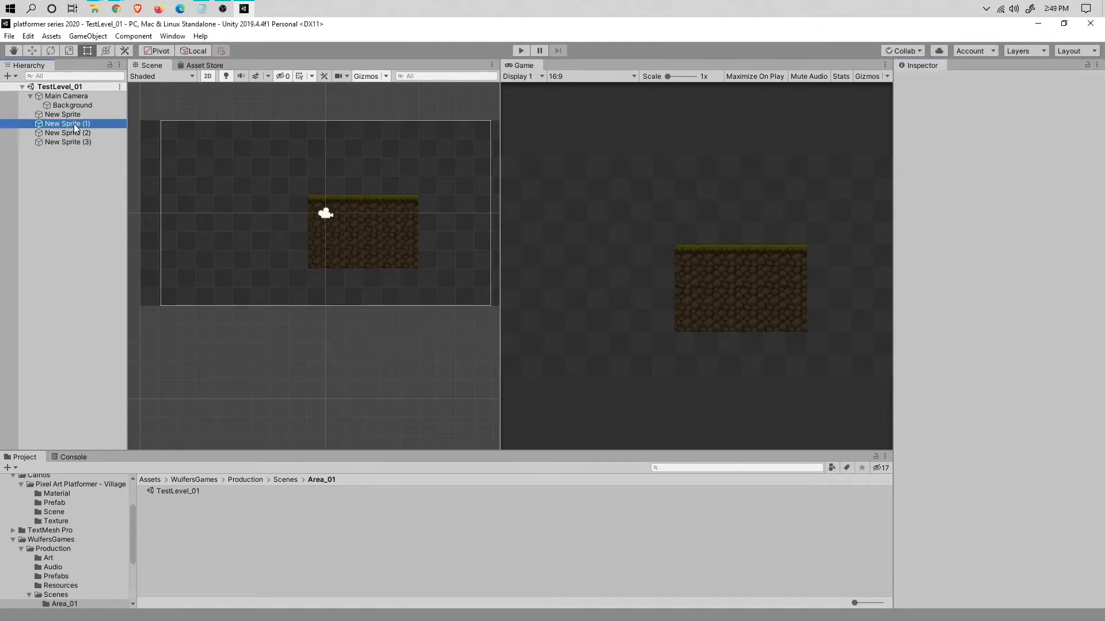
pyautogui.click(73, 141)
pyautogui.keyDown('ctrl'); pyautogui.click(72, 133); pyautogui.keyUp('ctrl')
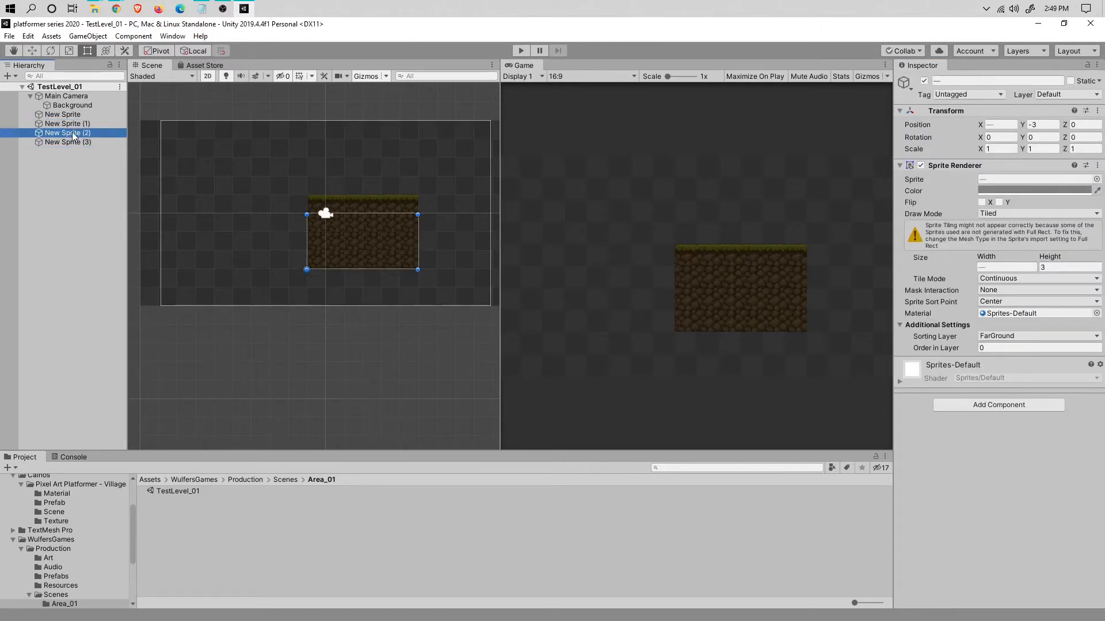
pyautogui.hotkey('ctrl', 'd')
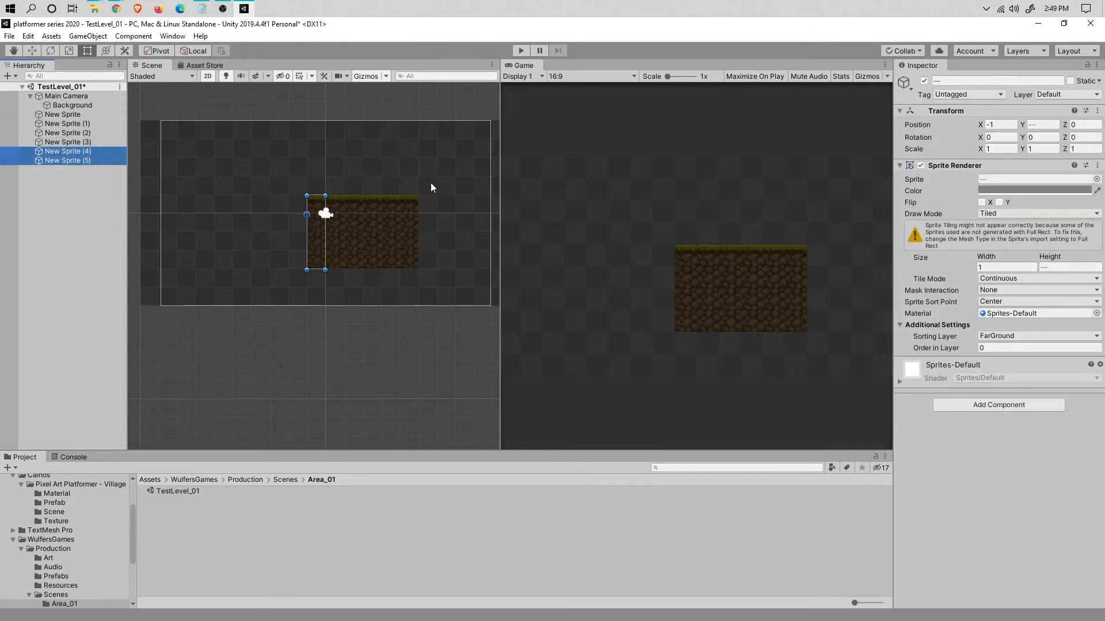
# Set the X position of both duplicated edge pieces to 5, at the right end of the platform
pyautogui.click(999, 126)
pyautogui.write('5')
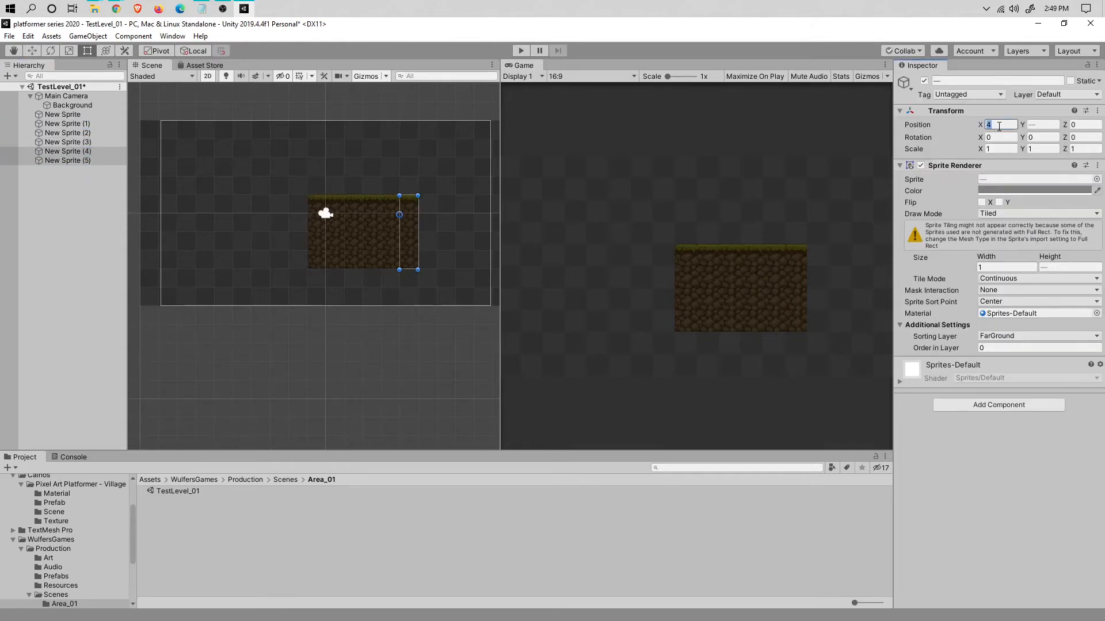
pyautogui.press('Return')
pyautogui.write('6')
pyautogui.press('Return')
pyautogui.write('5')
pyautogui.press('Return')
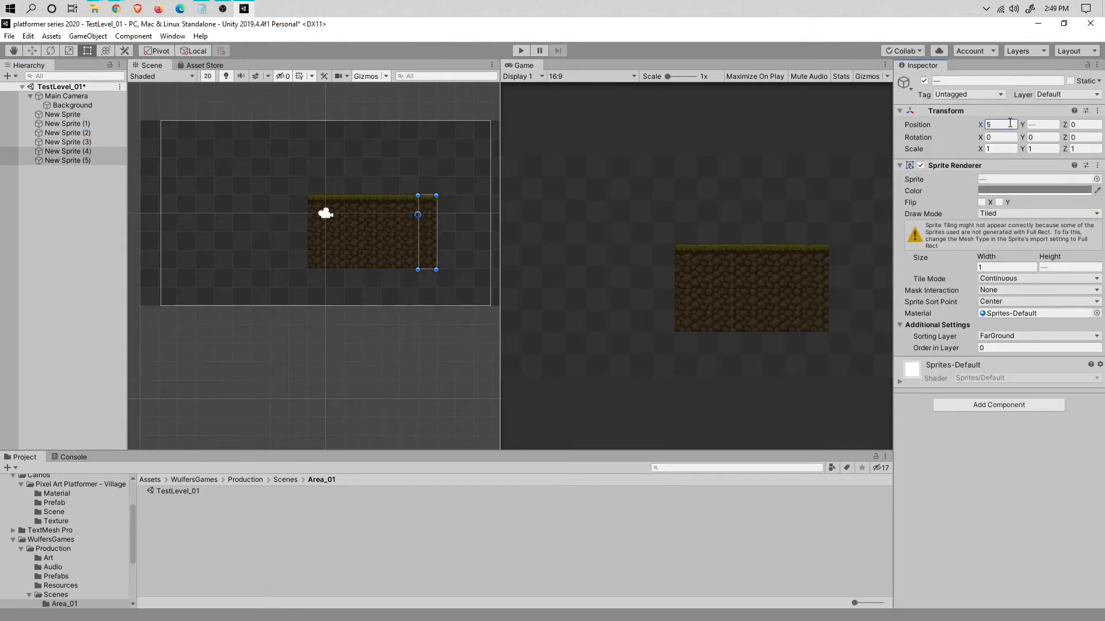
# Assign the TX Tileset Ground TR sprite to New Sprite (4) at the platform's upper right corner
pyautogui.click(80, 152)
pyautogui.click(1096, 179)
pyautogui.click(457, 200)
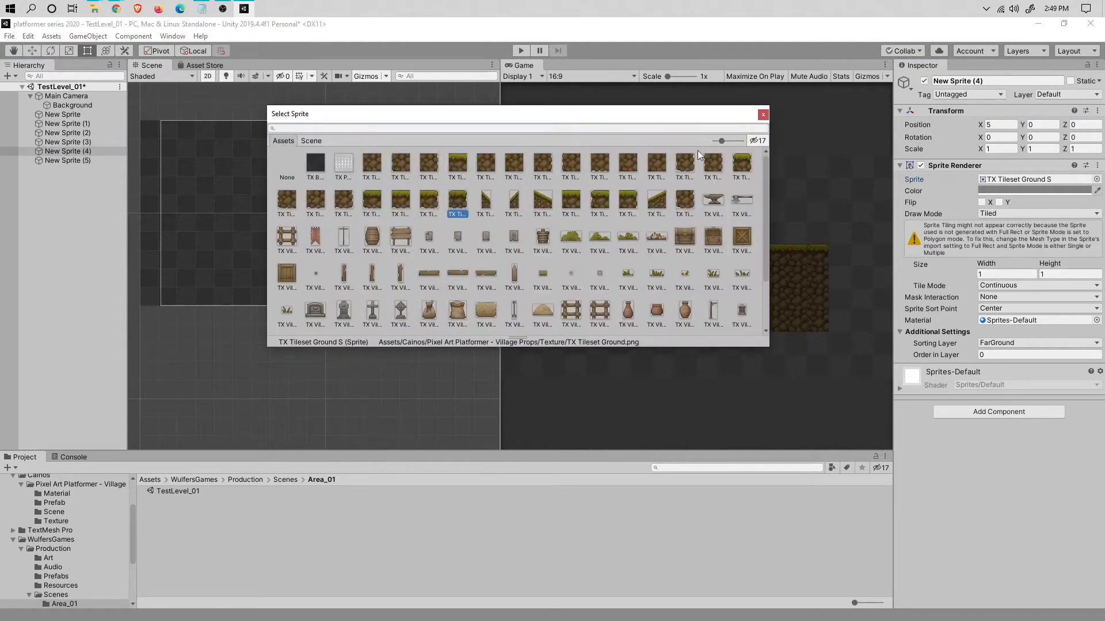
pyautogui.click(629, 203)
pyautogui.click(765, 116)
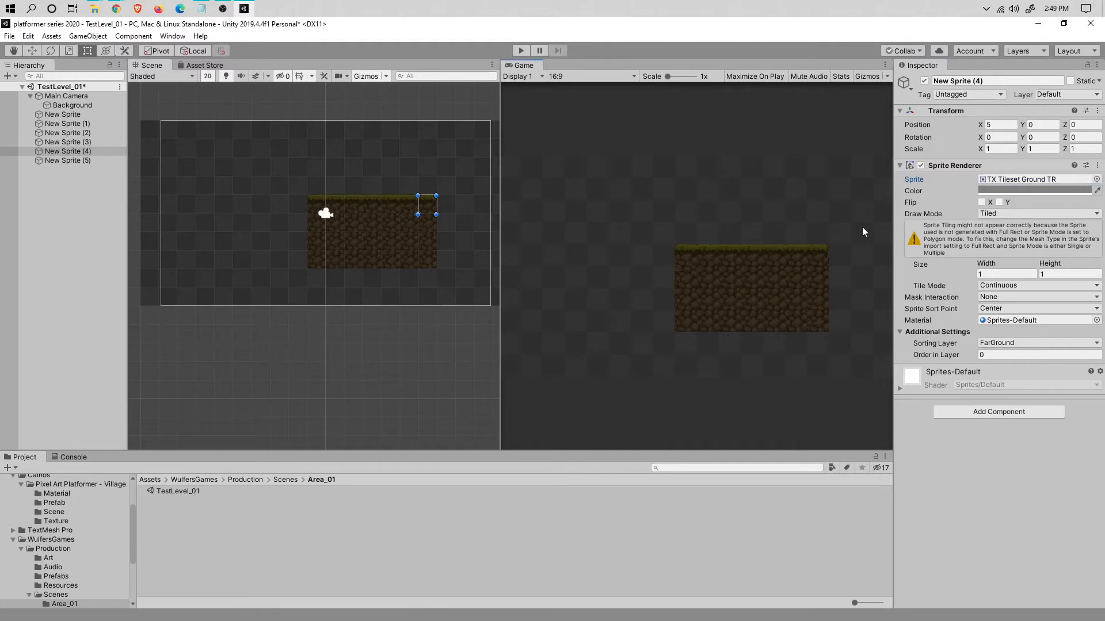
# Replace New Sprite (2)'s sprite with the matching grass-topped tile for the platform's upper left corner
pyautogui.click(79, 134)
pyautogui.click(1015, 179)
pyautogui.click(1096, 179)
pyautogui.click(597, 201)
pyautogui.click(764, 113)
# Assign the TX Tileset Ground BR sprite to New Sprite (5) at the platform's lower right edge
pyautogui.click(68, 161)
pyautogui.click(1097, 179)
pyautogui.click(543, 167)
pyautogui.click(430, 166)
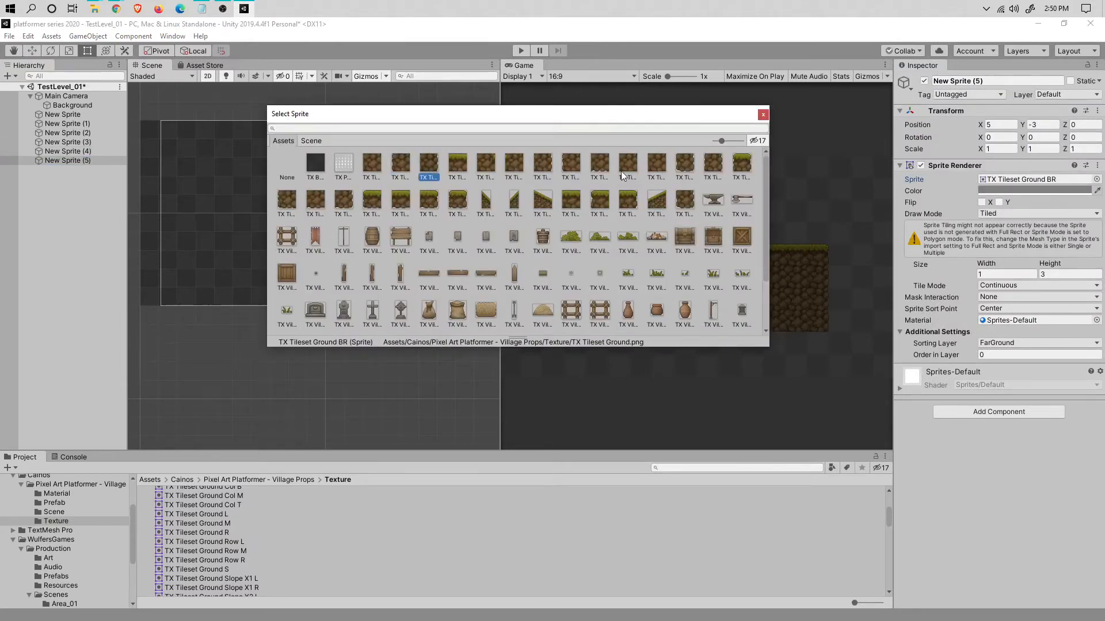
# Rename the platform's central fill sprite, New Sprite (1), as far_ground_middle_5x3
pyautogui.click(762, 115)
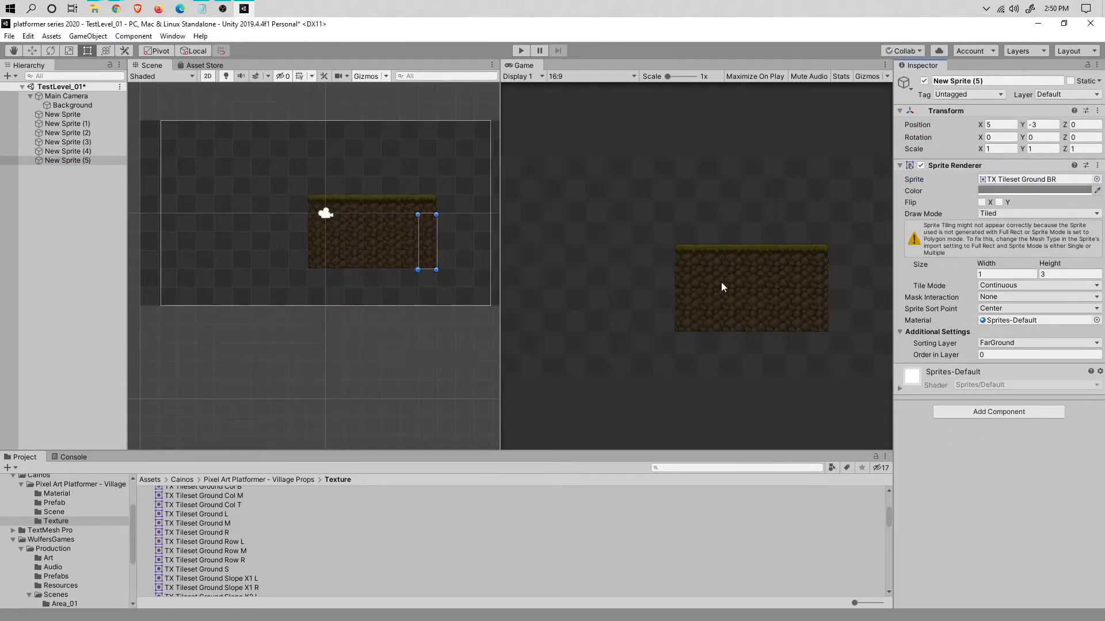
pyautogui.click(385, 241)
pyautogui.click(993, 81)
pyautogui.press('BackSpace')
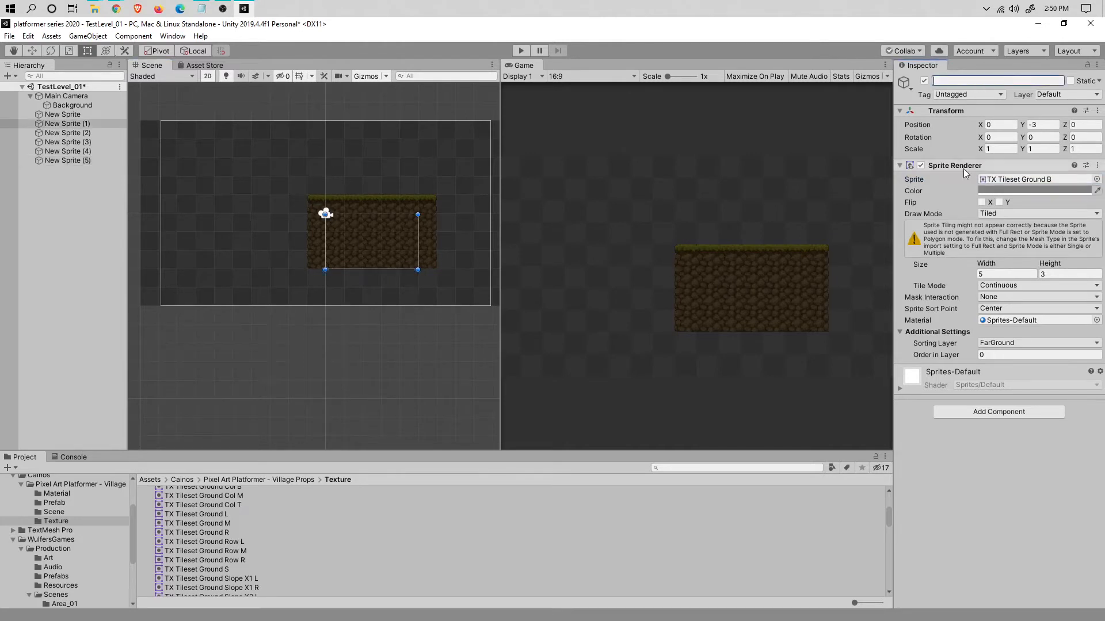
pyautogui.write('far_ground_middle_5x3')
pyautogui.press('Return')
# Rename the platform's lower left piece as far_ground_left_1x3 and its upper left corner as far_ground_left_grass_1x1
pyautogui.click(67, 141)
pyautogui.click(996, 80)
pyautogui.write('far_ground_left_1x3')
pyautogui.press('Return')
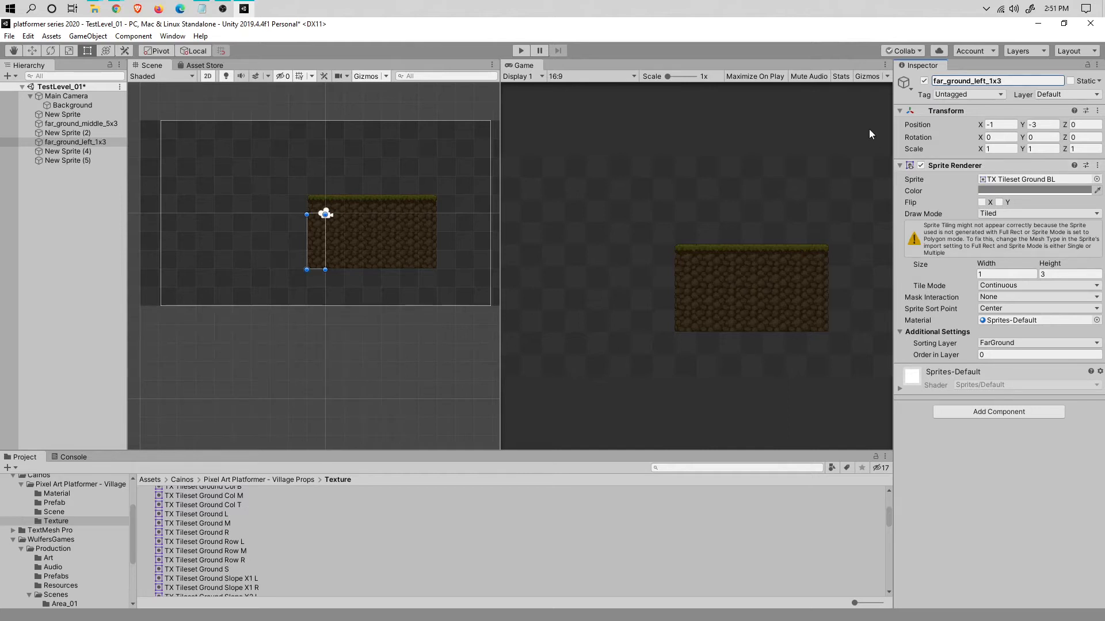
pyautogui.click(67, 132)
pyautogui.click(993, 81)
pyautogui.write('far_ground_left_grass_1x1')
pyautogui.press('Return')
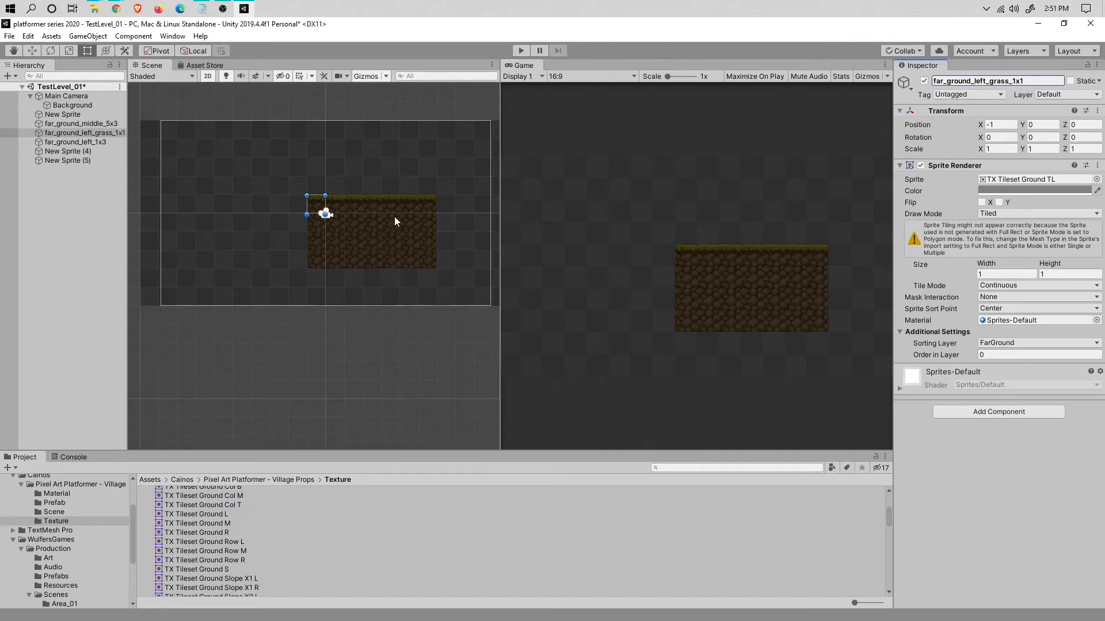
# Rename the platform's lower right piece as far_ground_right_1x3 and its upper right corner as far_ground_right_grass_1x1
pyautogui.click(68, 159)
pyautogui.click(992, 81)
pyautogui.write('far_grounf')
pyautogui.press('BackSpace')
pyautogui.write('d_right')
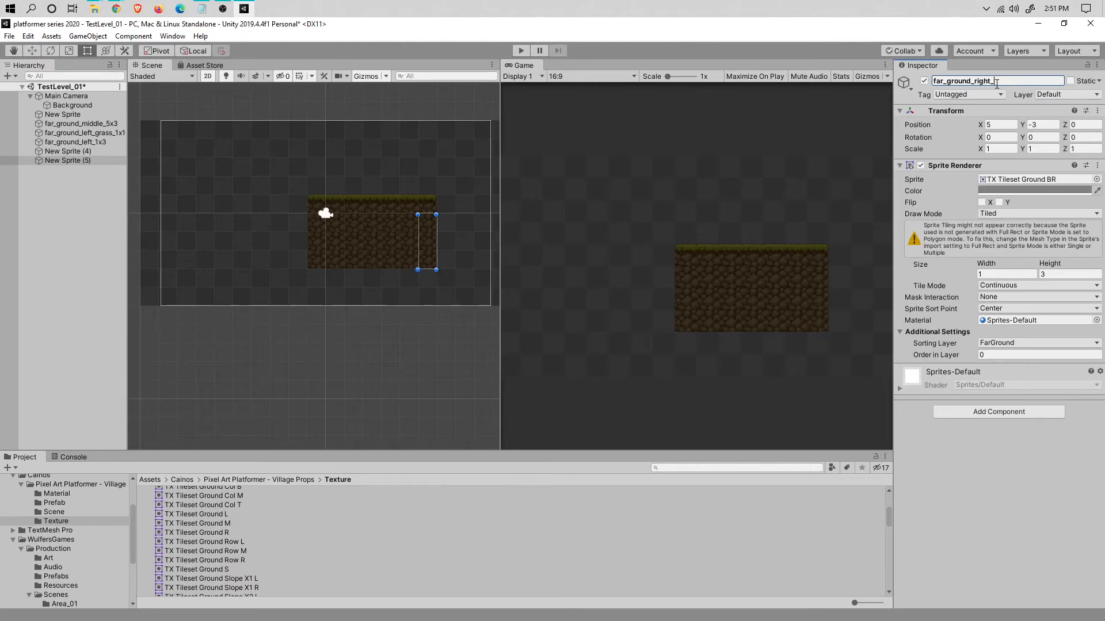
pyautogui.write('_1x3')
pyautogui.press('Return')
pyautogui.press('Up')
pyautogui.click(1009, 80)
pyautogui.write('far_ground_right_grass_1x1')
pyautogui.press('Return')
# Rename the platform's central grass strip as far_ground_middle_grass_1x3 and save the scene
pyautogui.click(353, 201)
pyautogui.click(982, 81)
pyautogui.write('far_ground')
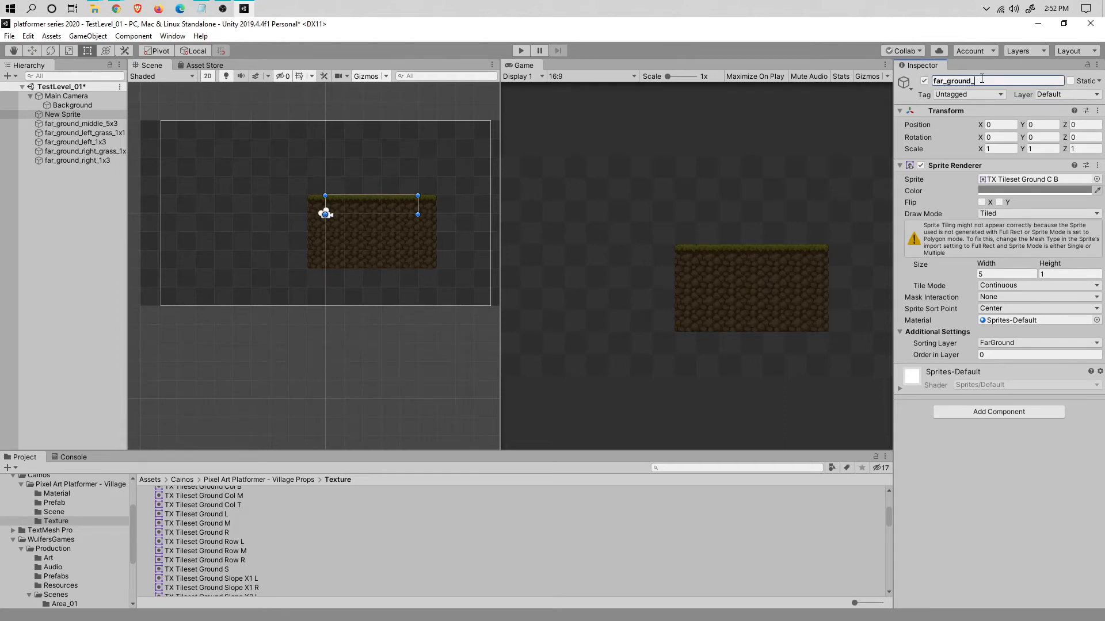
pyautogui.write('middle_grass_1x3')
pyautogui.press('Return')
pyautogui.click(64, 197)
pyautogui.click(85, 114)
pyautogui.click(81, 184)
pyautogui.hotkey('ctrl', 's')
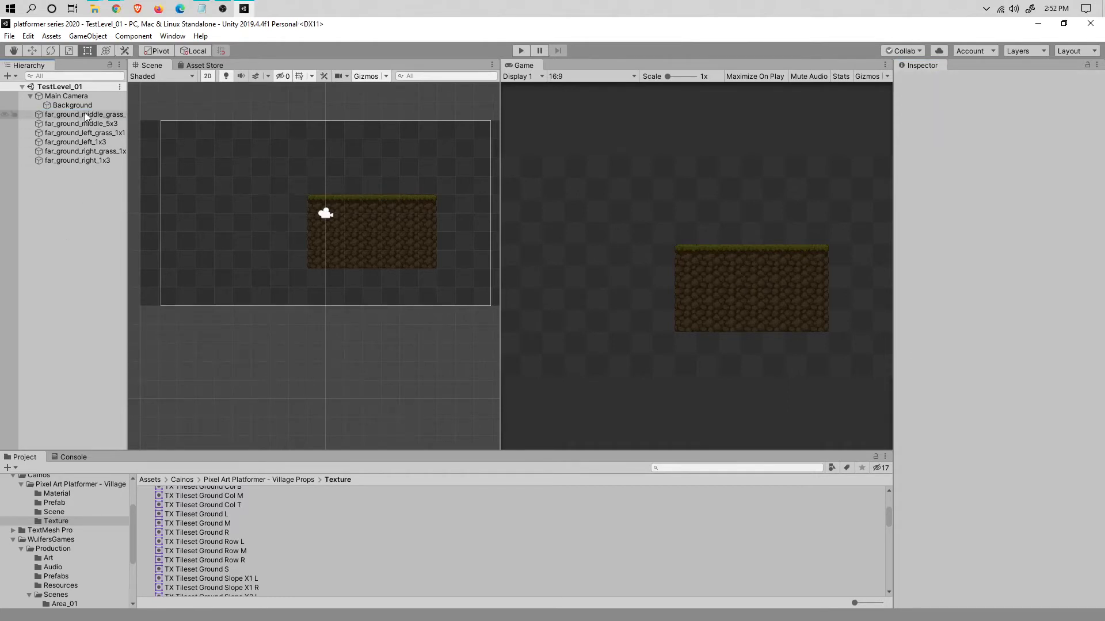
pyautogui.click(85, 114)
pyautogui.keyDown('ctrl'); pyautogui.click(84, 152); pyautogui.keyUp('ctrl')
pyautogui.keyDown('ctrl'); pyautogui.click(85, 161); pyautogui.keyUp('ctrl')
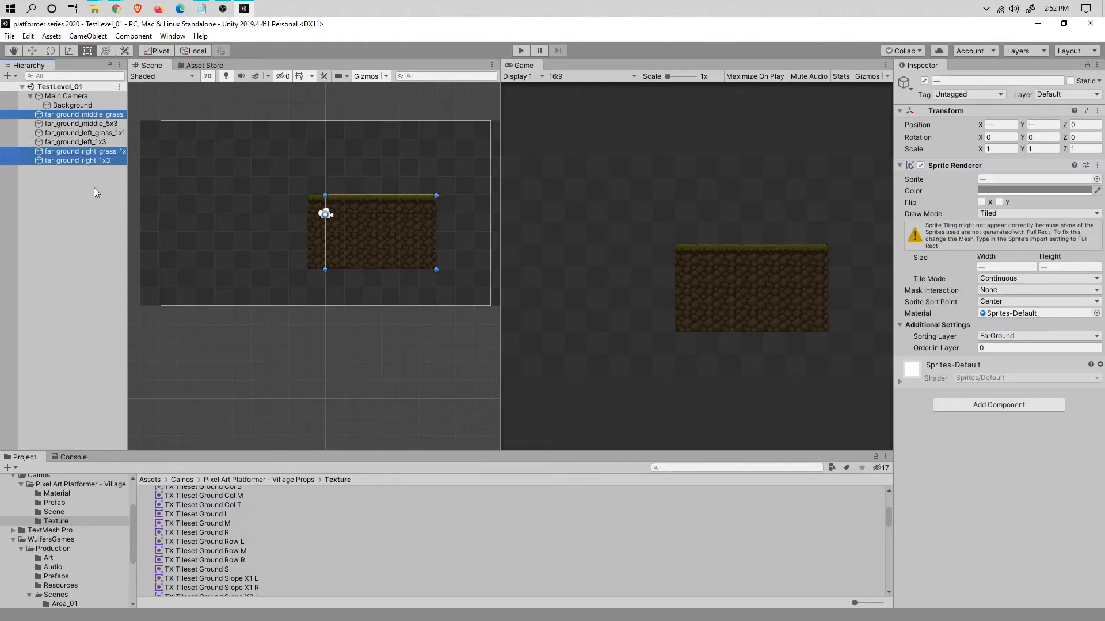
pyautogui.click(94, 188)
pyautogui.click(91, 114)
pyautogui.keyDown('shift'); pyautogui.click(91, 161); pyautogui.keyUp('shift')
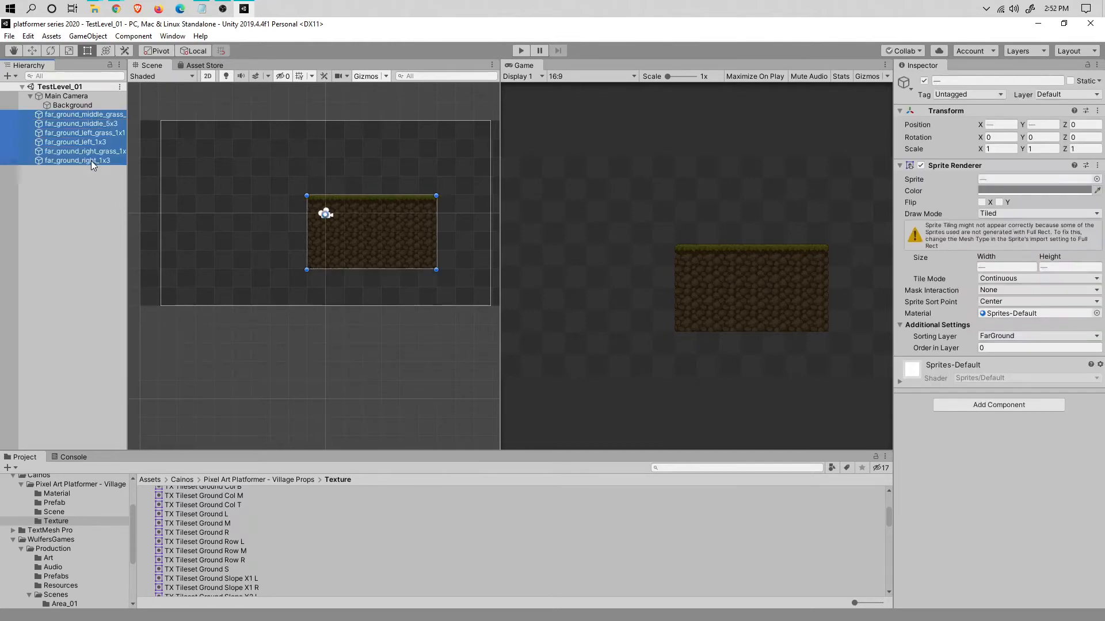
pyautogui.click(91, 196)
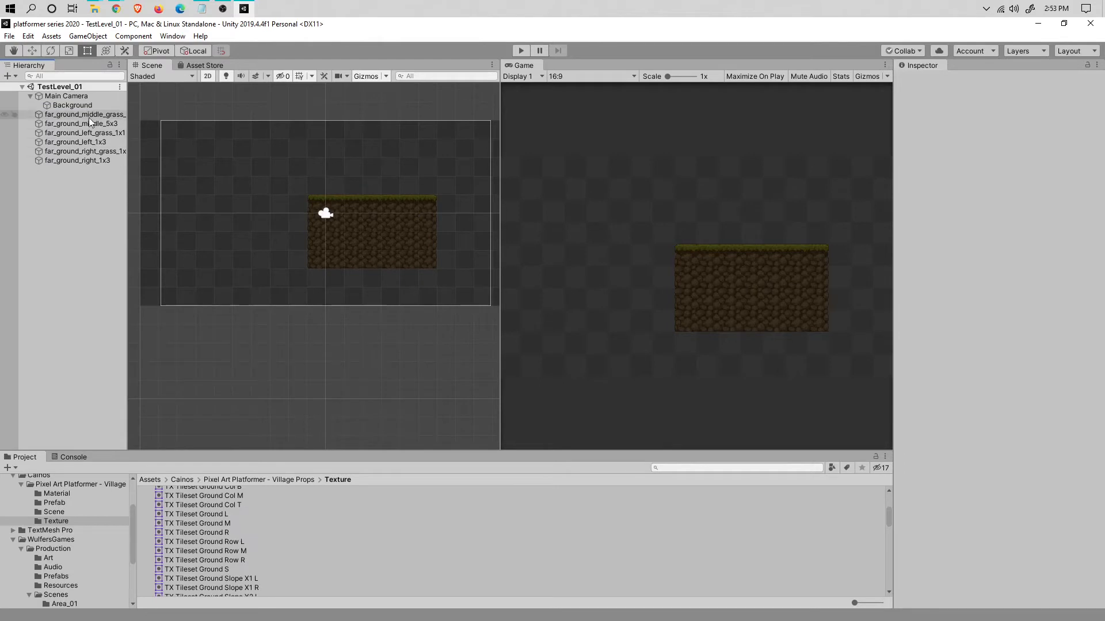
pyautogui.click(86, 115)
pyautogui.keyDown('ctrl'); pyautogui.click(79, 161); pyautogui.keyUp('ctrl')
pyautogui.keyDown('ctrl'); pyautogui.click(81, 152); pyautogui.keyUp('ctrl')
pyautogui.keyDown('ctrl'); pyautogui.click(85, 134); pyautogui.keyUp('ctrl')
pyautogui.keyDown('ctrl'); pyautogui.click(86, 141); pyautogui.keyUp('ctrl')
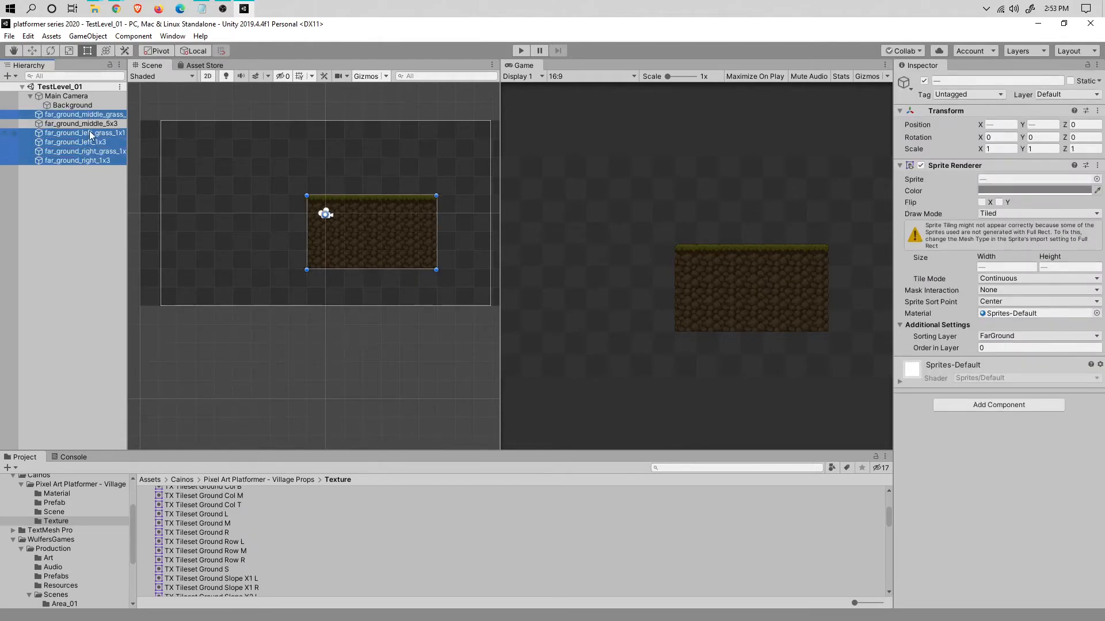
pyautogui.keyDown('ctrl'); pyautogui.click(91, 125); pyautogui.keyUp('ctrl')
# Create an empty game object at the scene root and name it far_ground_objects
pyautogui.rightClick(84, 207)
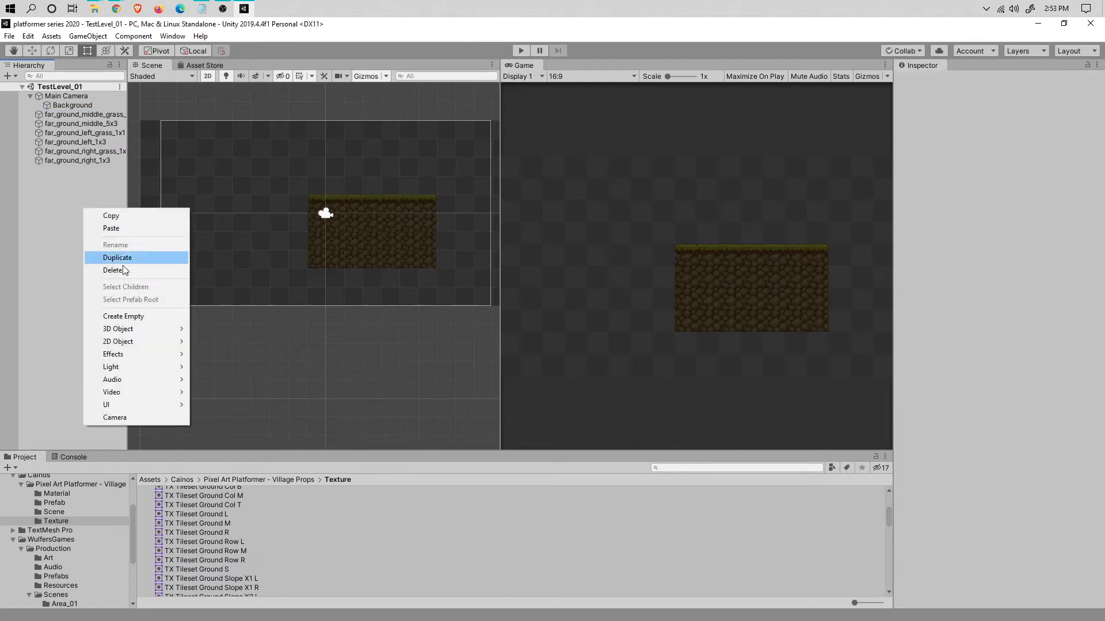
pyautogui.click(123, 316)
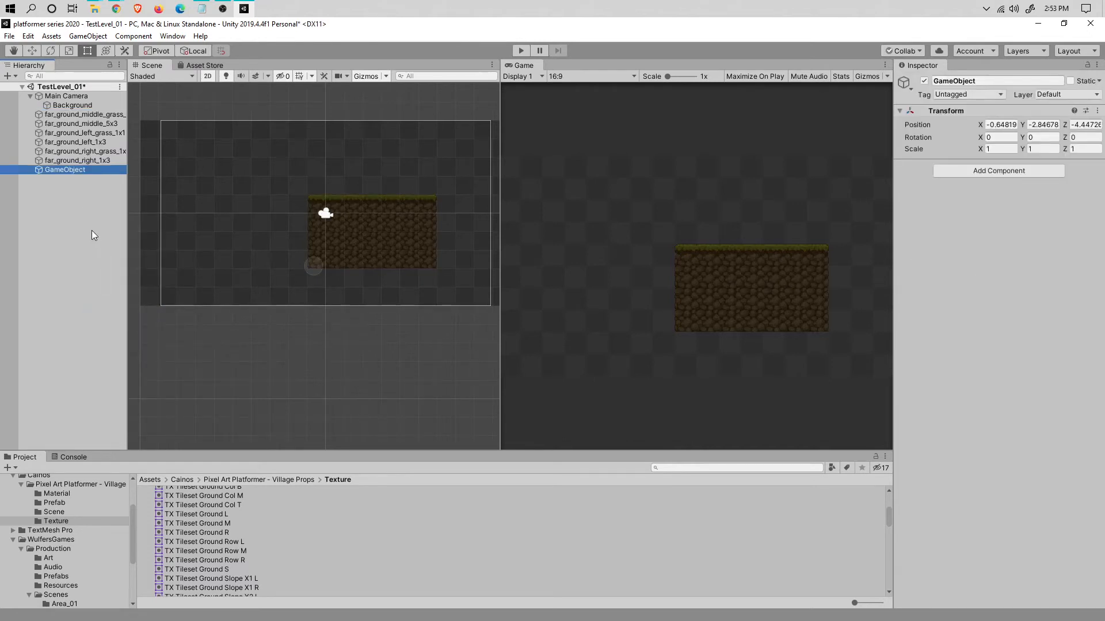
pyautogui.press('F2')
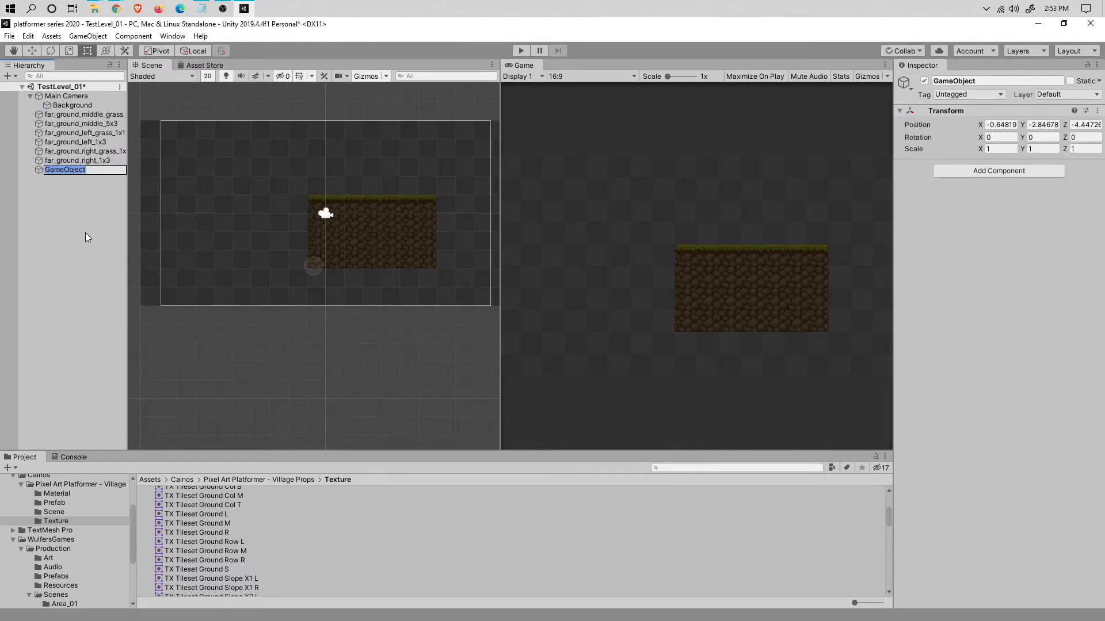
pyautogui.write('far_ground_objects')
pyautogui.press('Return')
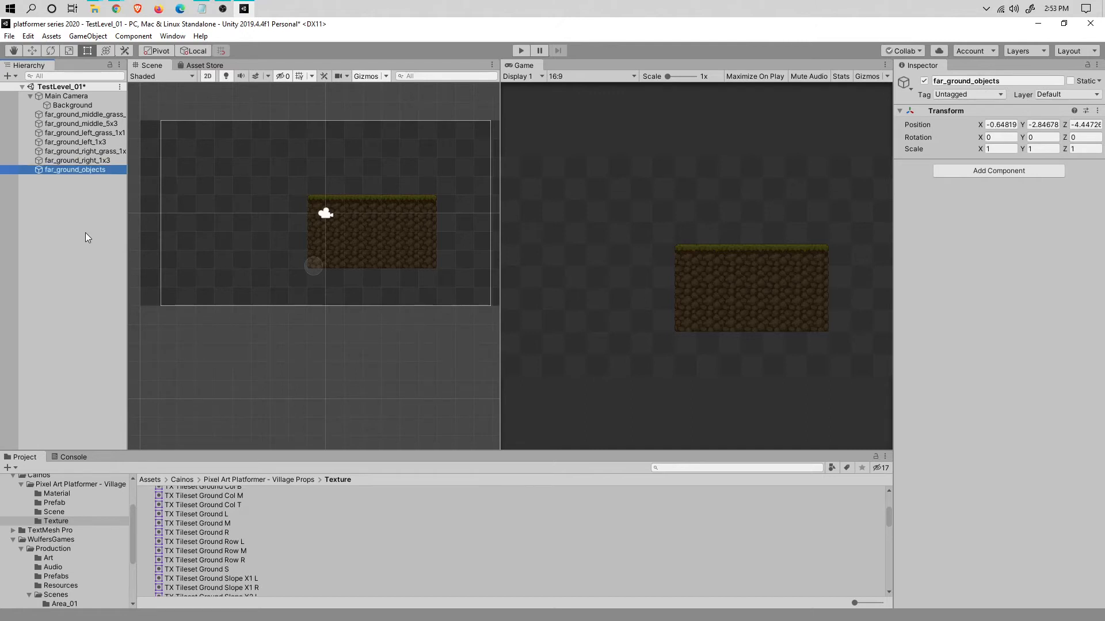
# Set the position of far_ground_objects to X 0, Y 0, Z 0
pyautogui.click(1005, 125)
pyautogui.write('0')
pyautogui.press('Tab')
pyautogui.write('0')
pyautogui.press('Tab')
pyautogui.write('0')
pyautogui.press('Return')
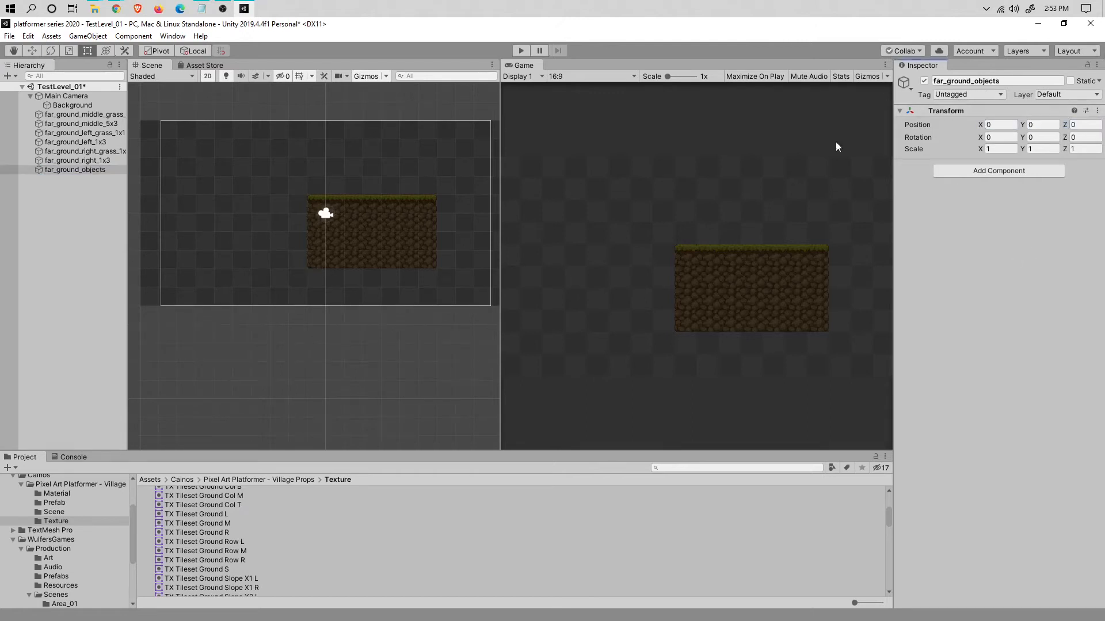
# Make all six platform pieces children of far_ground_objects and save the scene
pyautogui.click(79, 161)
pyautogui.keyDown('shift'); pyautogui.click(92, 113); pyautogui.keyUp('shift')
pyautogui.moveTo(88, 131)
pyautogui.mouseDown()
pyautogui.moveTo(91, 176)
pyautogui.moveTo(88, 123)
pyautogui.mouseUp()
pyautogui.click(84, 116)
pyautogui.hotkey('ctrl', 's')
# Assign the Ground tag to all six platform pieces
pyautogui.click(86, 169)
pyautogui.click(968, 95)
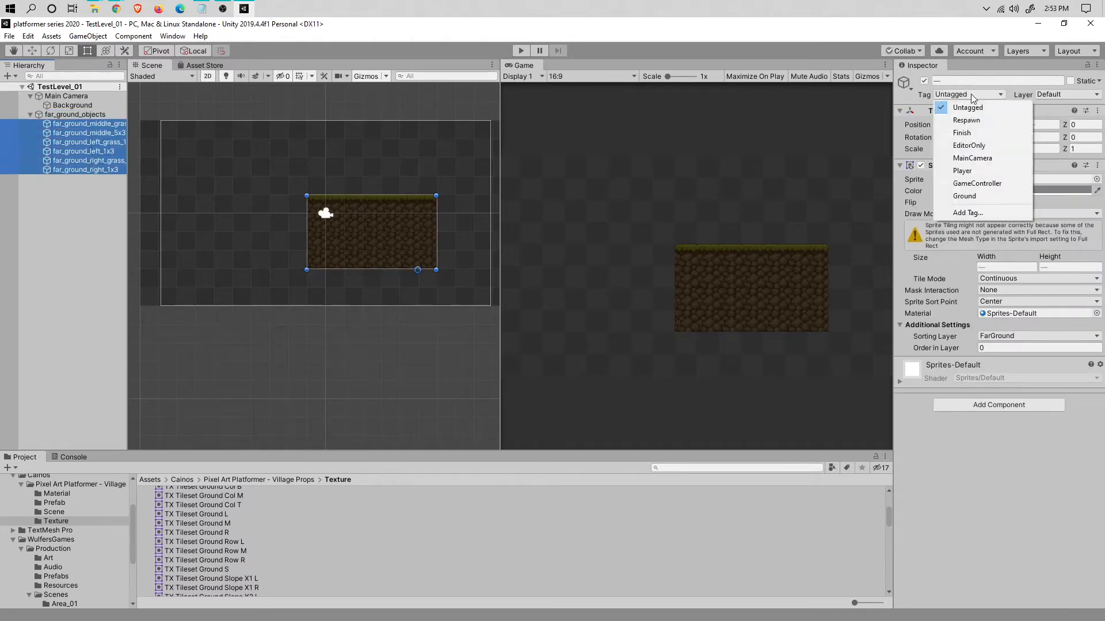
pyautogui.click(964, 196)
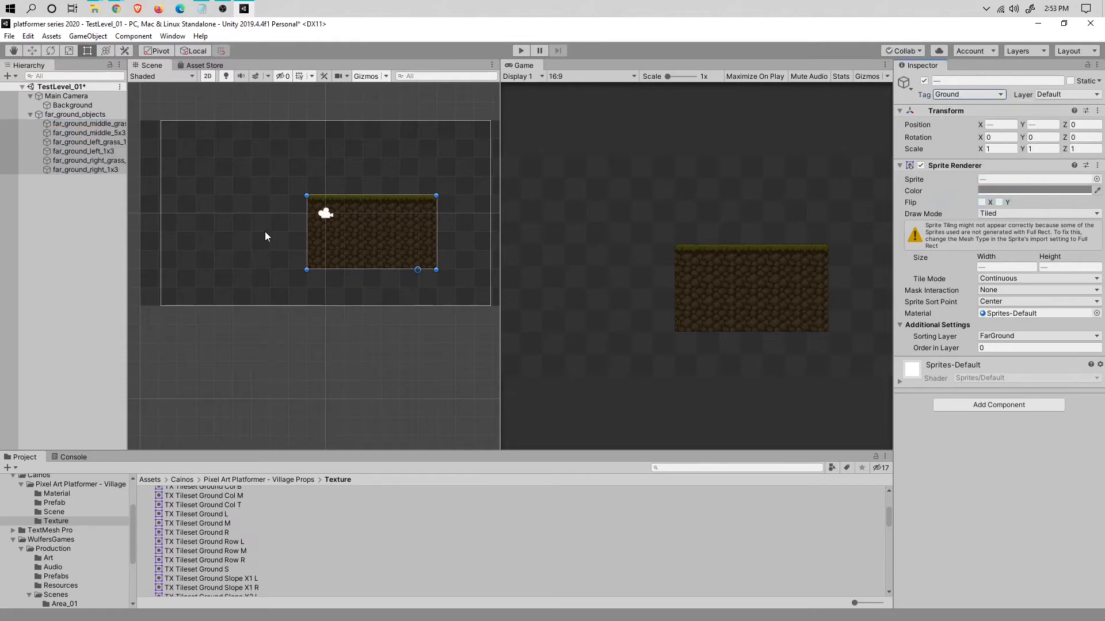
# Set the tag of the three lower platform pieces without grass to Untagged and save the scene
pyautogui.click(28, 198)
pyautogui.click(81, 117)
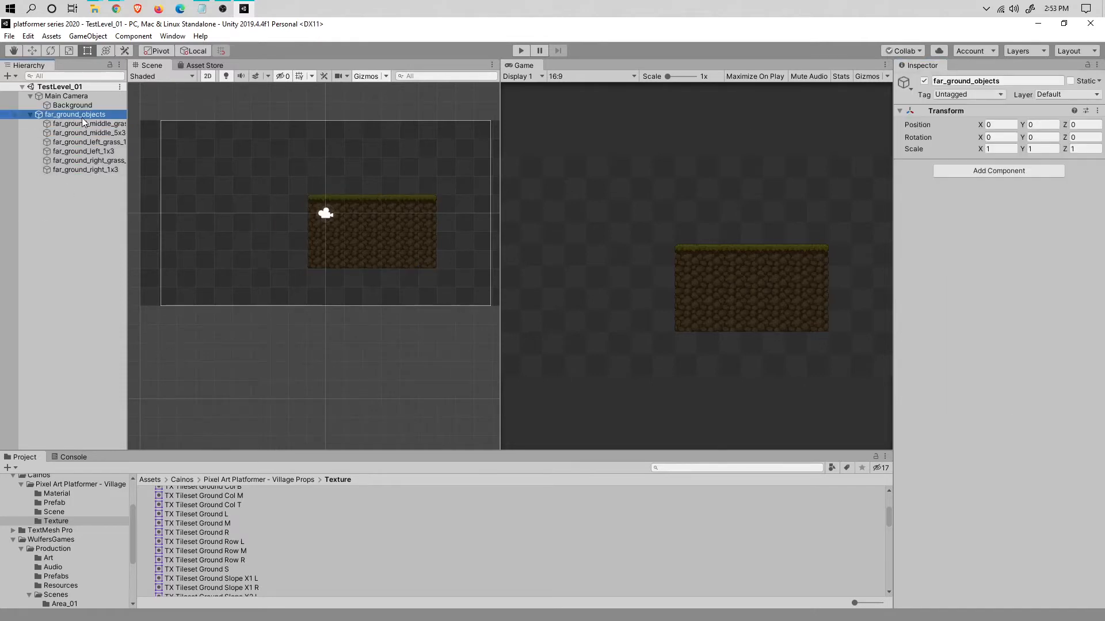
pyautogui.click(84, 123)
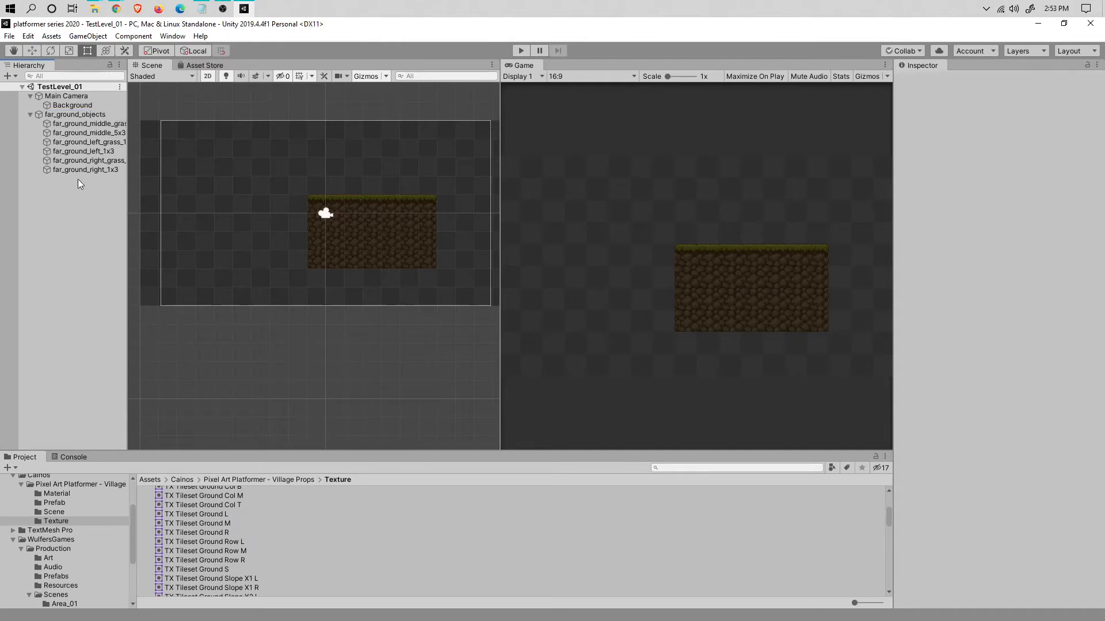
pyautogui.keyDown('ctrl'); pyautogui.click(88, 132); pyautogui.keyUp('ctrl')
pyautogui.moveTo(314, 196); pyautogui.dragTo(509, 209)
pyautogui.click(101, 133)
pyautogui.keyDown('ctrl'); pyautogui.click(86, 151); pyautogui.keyUp('ctrl')
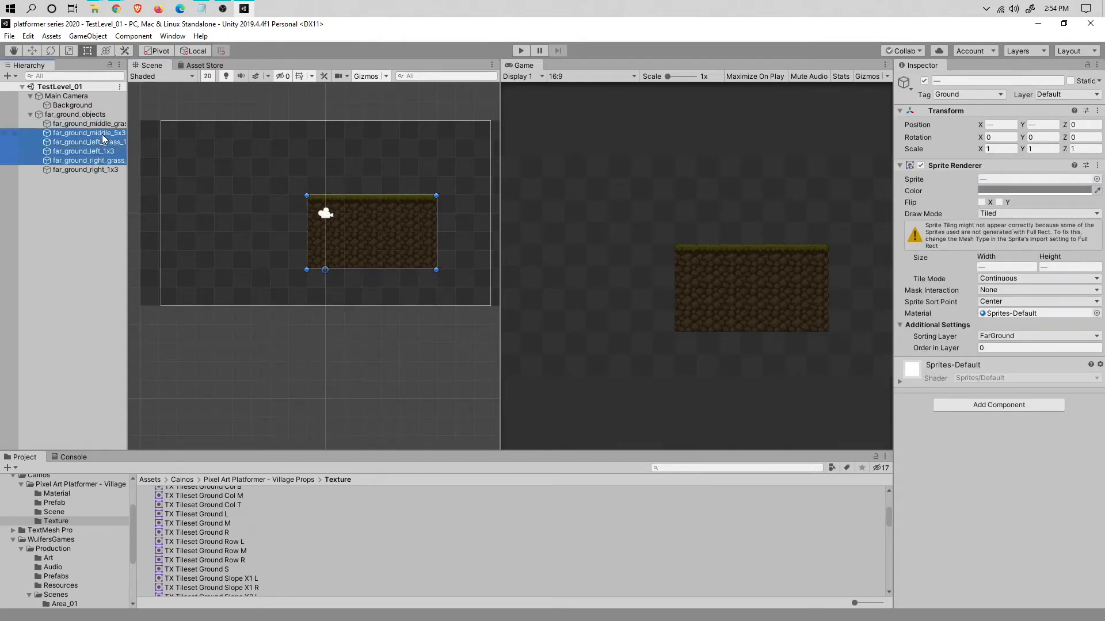
pyautogui.keyDown('shift'); pyautogui.click(426, 236); pyautogui.keyUp('shift')
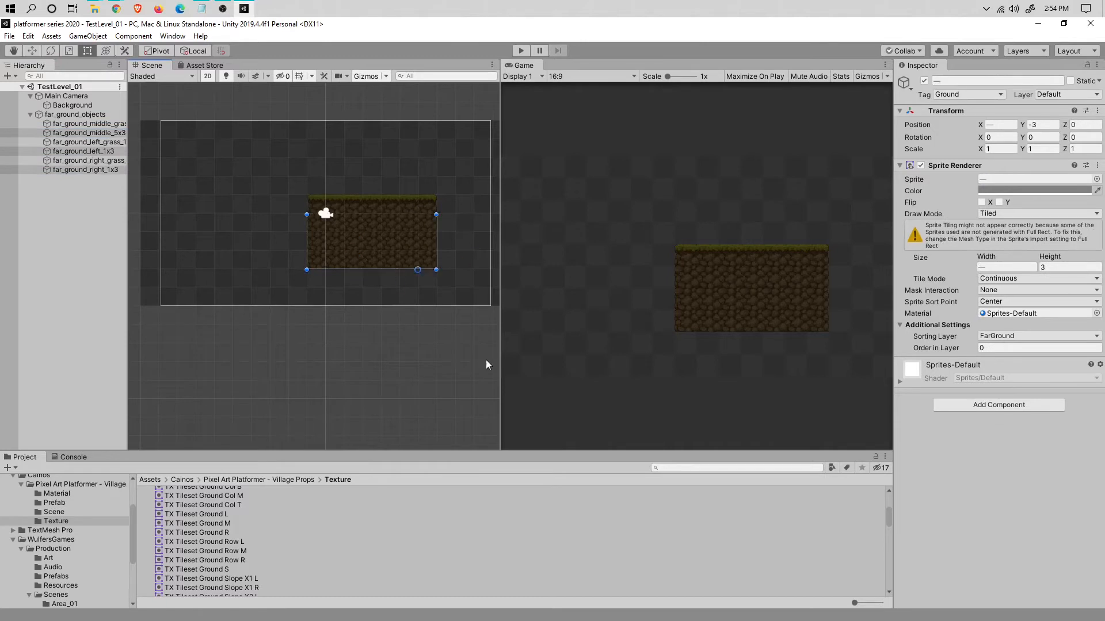
pyautogui.click(969, 94)
pyautogui.click(967, 107)
pyautogui.click(67, 255)
pyautogui.hotkey('ctrl', 's')
pyautogui.click(95, 124)
pyautogui.keyDown('ctrl'); pyautogui.click(86, 134); pyautogui.keyUp('ctrl')
pyautogui.keyDown('ctrl'); pyautogui.click(86, 142); pyautogui.keyUp('ctrl')
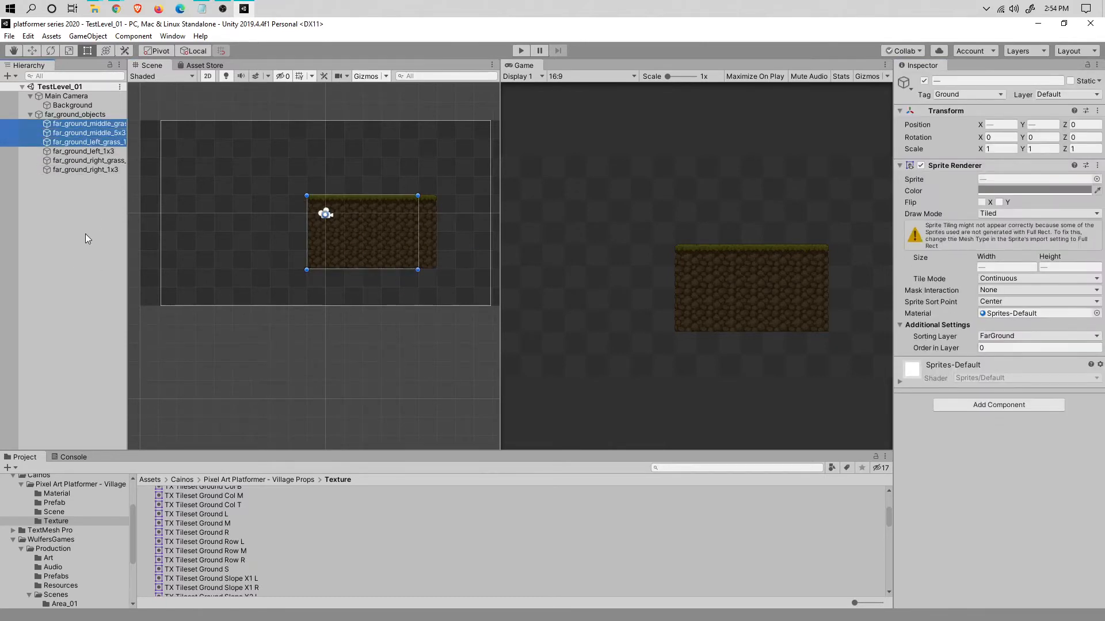
pyautogui.click(85, 234)
pyautogui.click(319, 203)
pyautogui.keyDown('shift'); pyautogui.click(360, 201); pyautogui.keyUp('shift')
pyautogui.keyDown('shift'); pyautogui.click(427, 203); pyautogui.keyUp('shift')
pyautogui.click(72, 216)
pyautogui.click(30, 115)
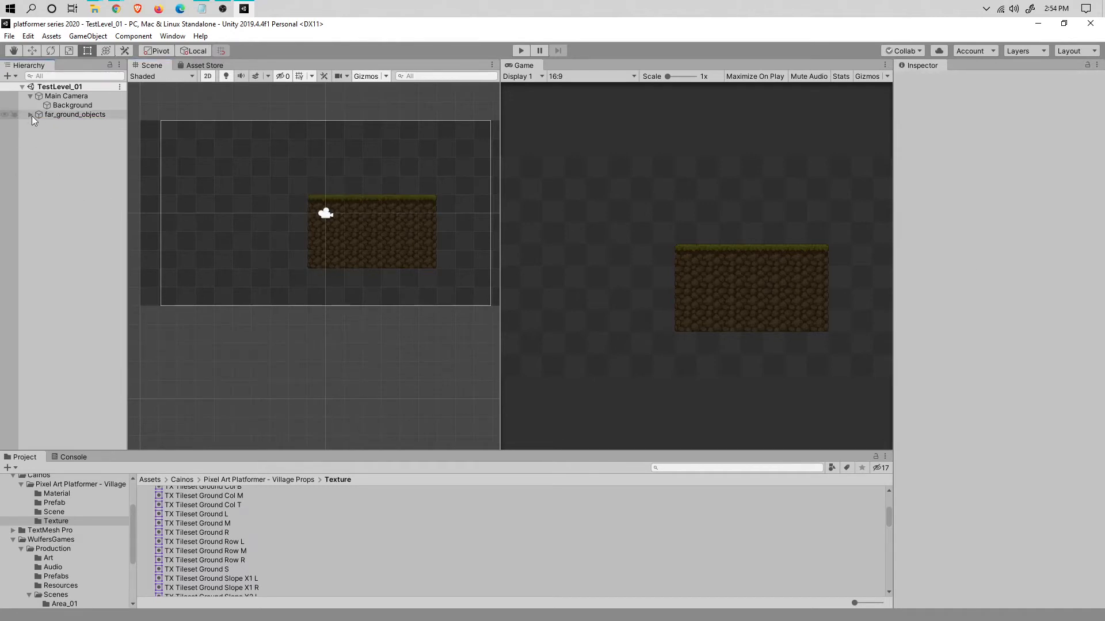
pyautogui.click(64, 116)
pyautogui.click(30, 115)
pyautogui.click(83, 168)
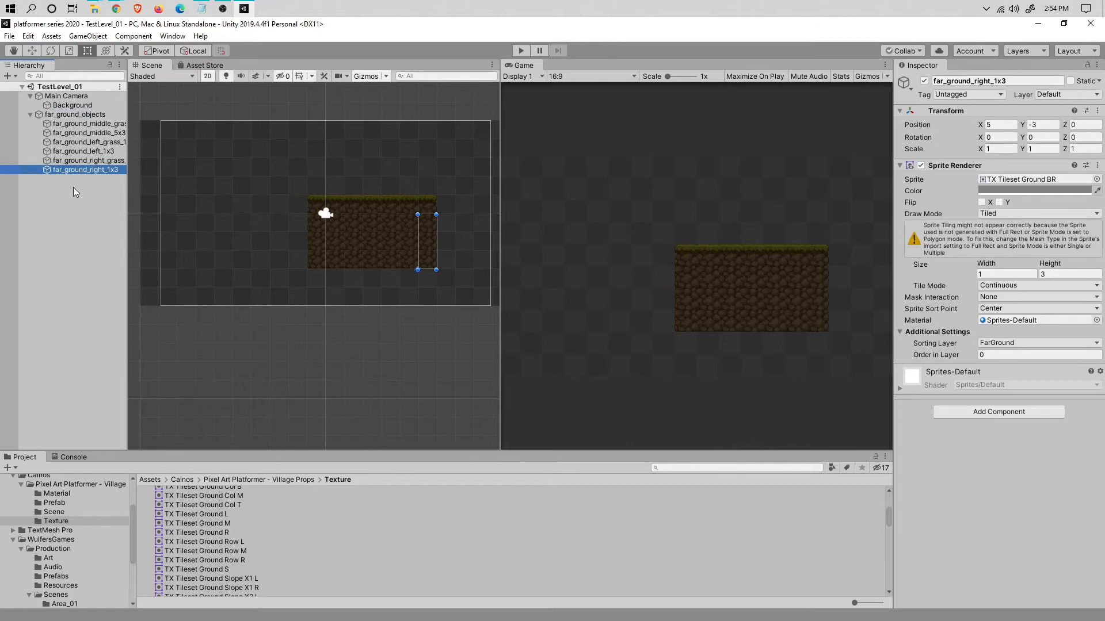
pyautogui.click(66, 181)
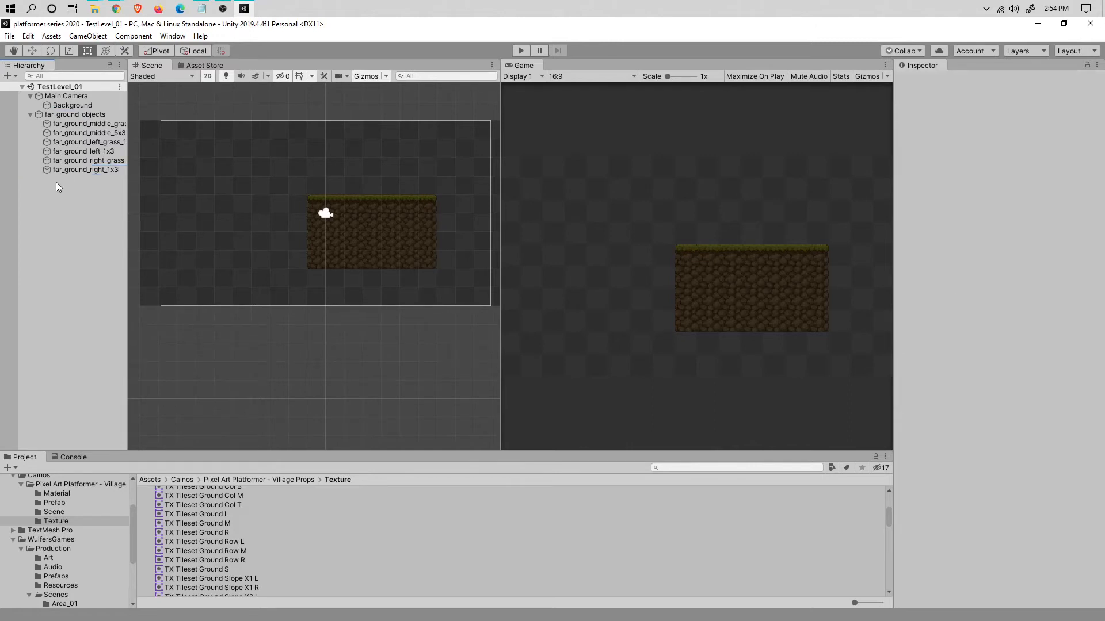
# Add a new 2D sprite under far_ground_objects and assign it the TX Village Props Bush A sprite
pyautogui.rightClick(76, 115)
pyautogui.moveTo(140, 248)
pyautogui.click(202, 248)
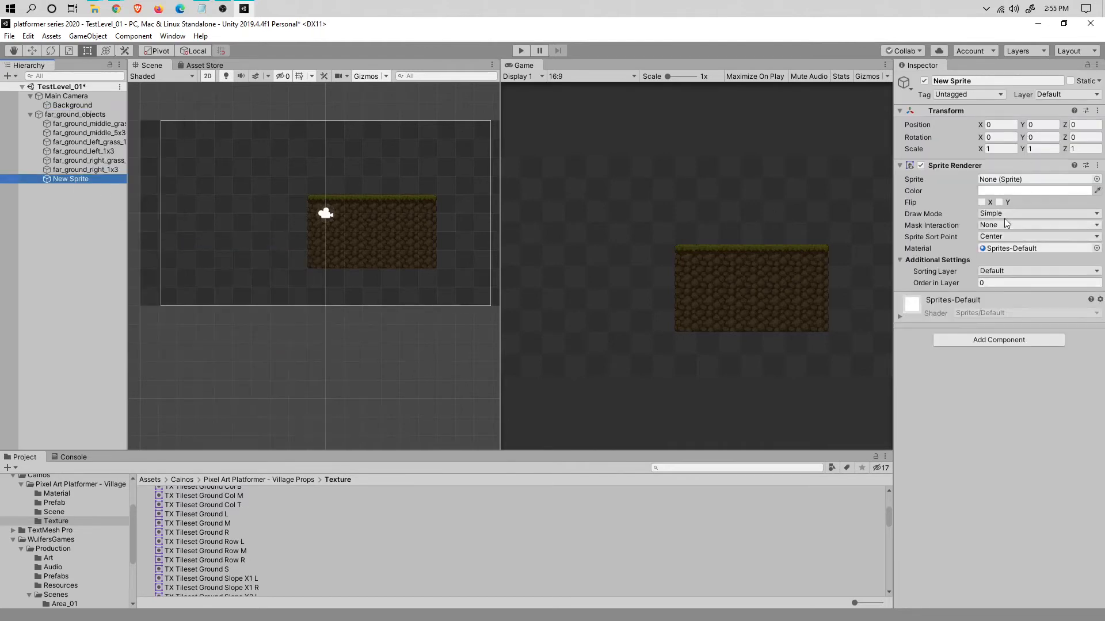
pyautogui.click(1096, 179)
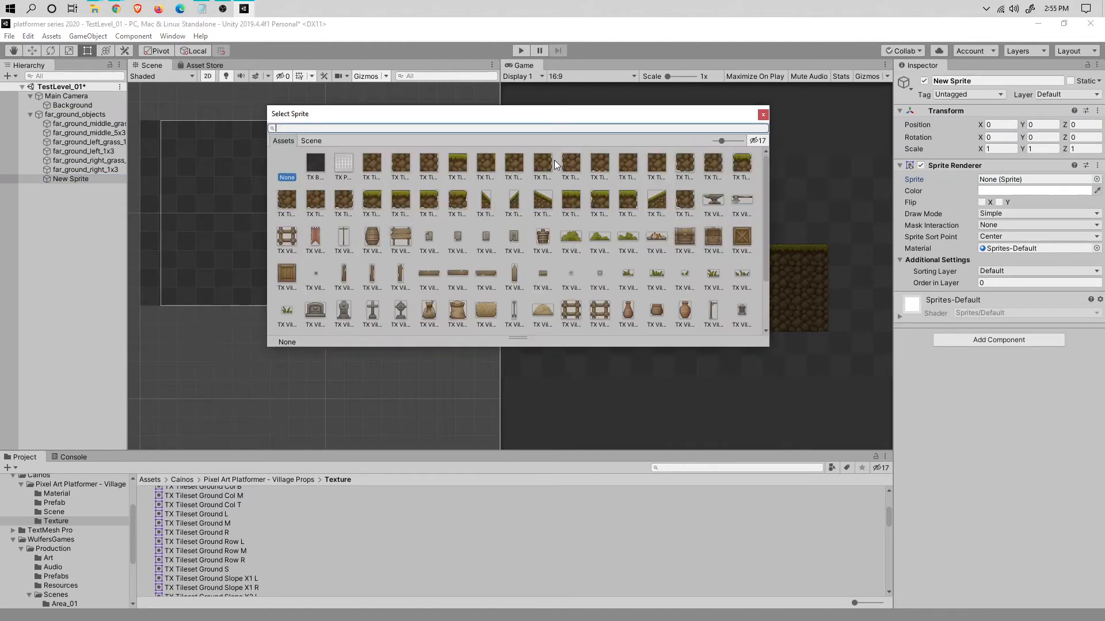
pyautogui.doubleClick(571, 238)
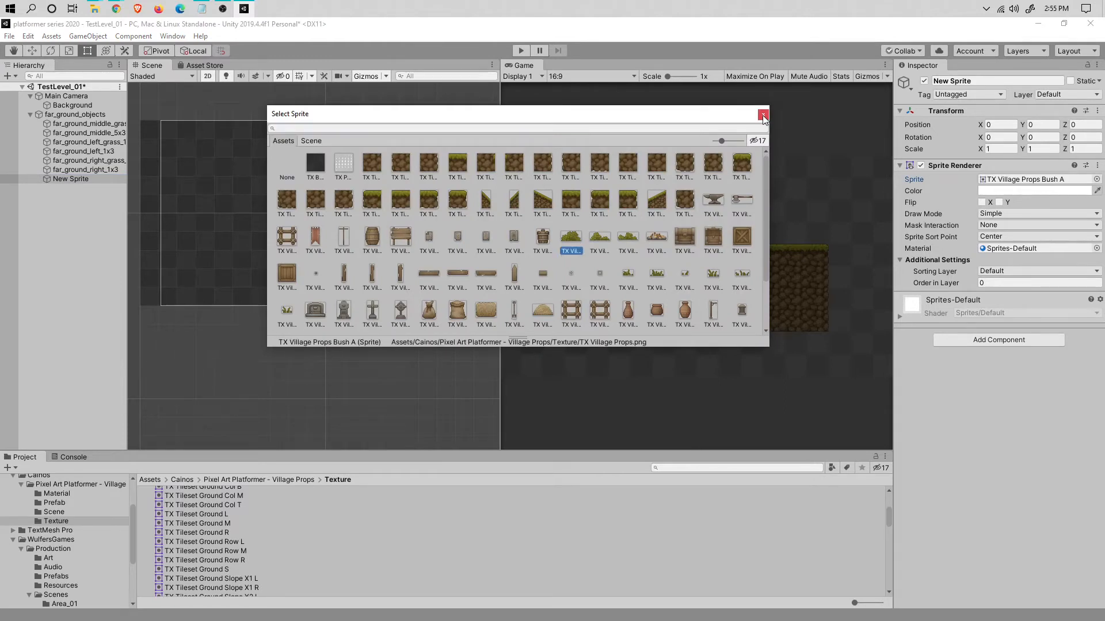
# Put the bush sprite on the FarGround sorting layer and set its color to R 0.5, G 0.5, B 0.5
pyautogui.click(1038, 271)
pyautogui.click(1001, 304)
pyautogui.click(1085, 191)
pyautogui.click(843, 313)
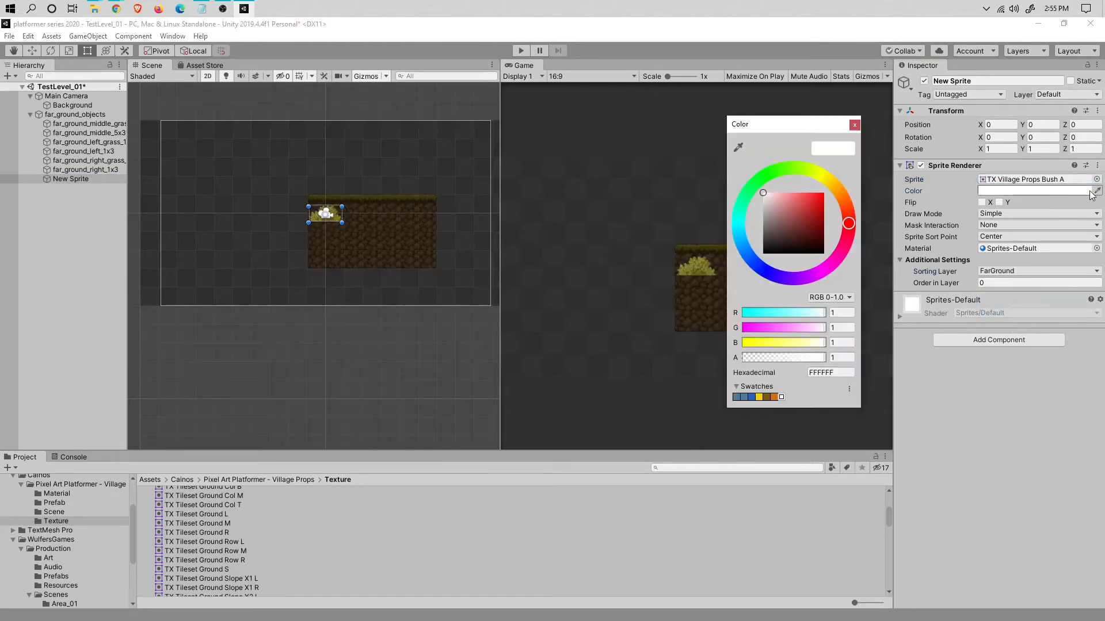
pyautogui.write('0.5')
pyautogui.press('Tab')
pyautogui.write('0.5')
pyautogui.press('Tab')
pyautogui.write('0.5')
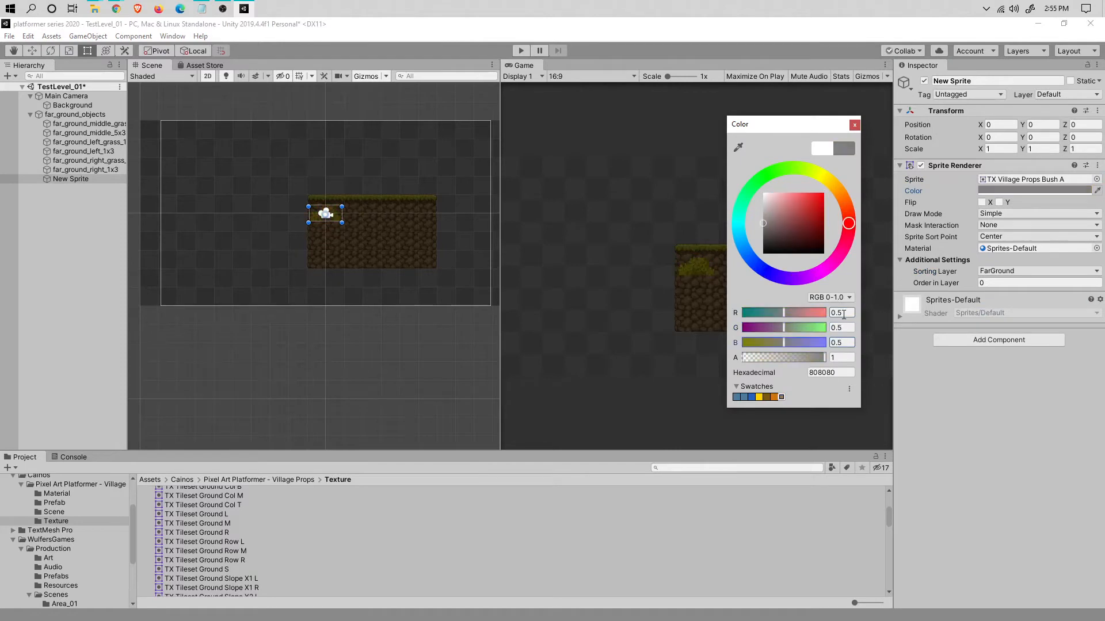
pyautogui.click(855, 125)
# Move the bush beside the platform's lower left corner at X -2, Y -2.5, and save the scene
pyautogui.click(1013, 213)
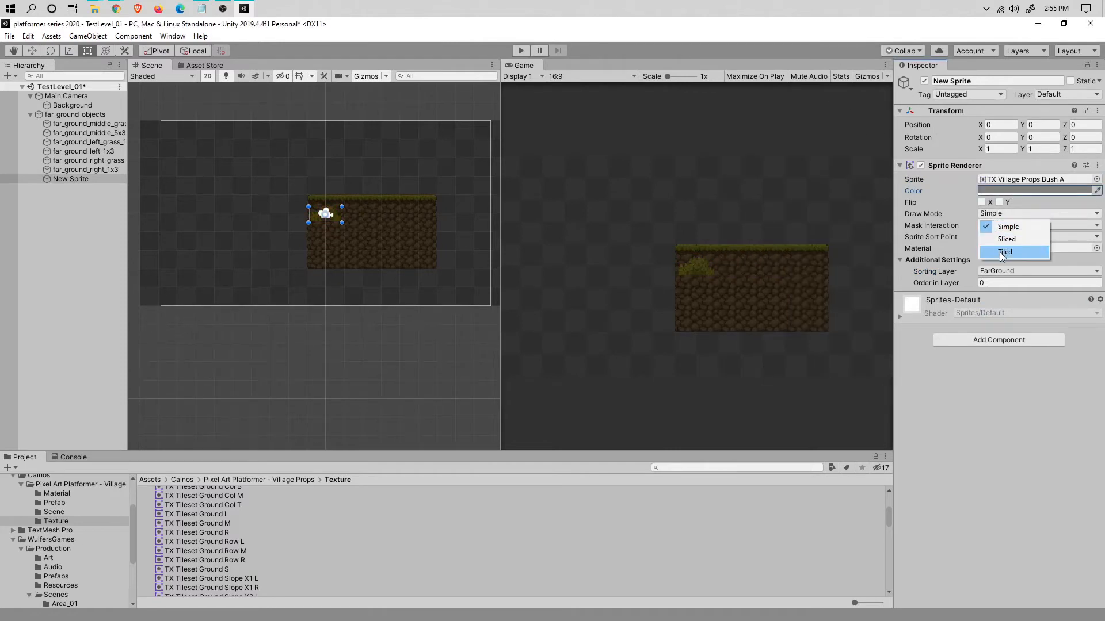
pyautogui.click(980, 398)
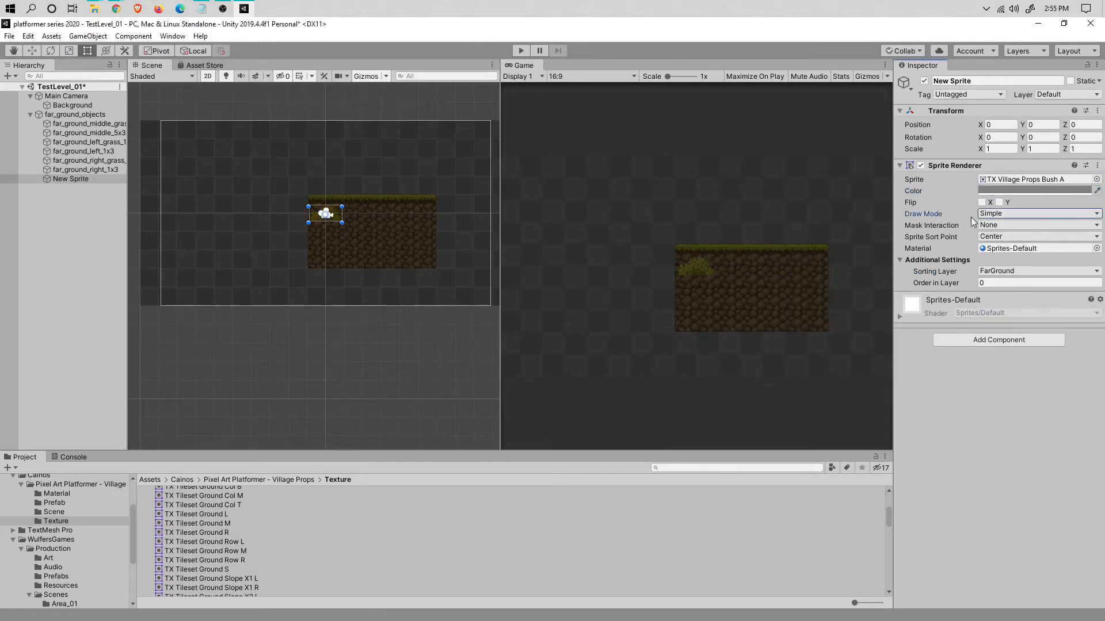
pyautogui.moveTo(337, 217); pyautogui.dragTo(301, 263)
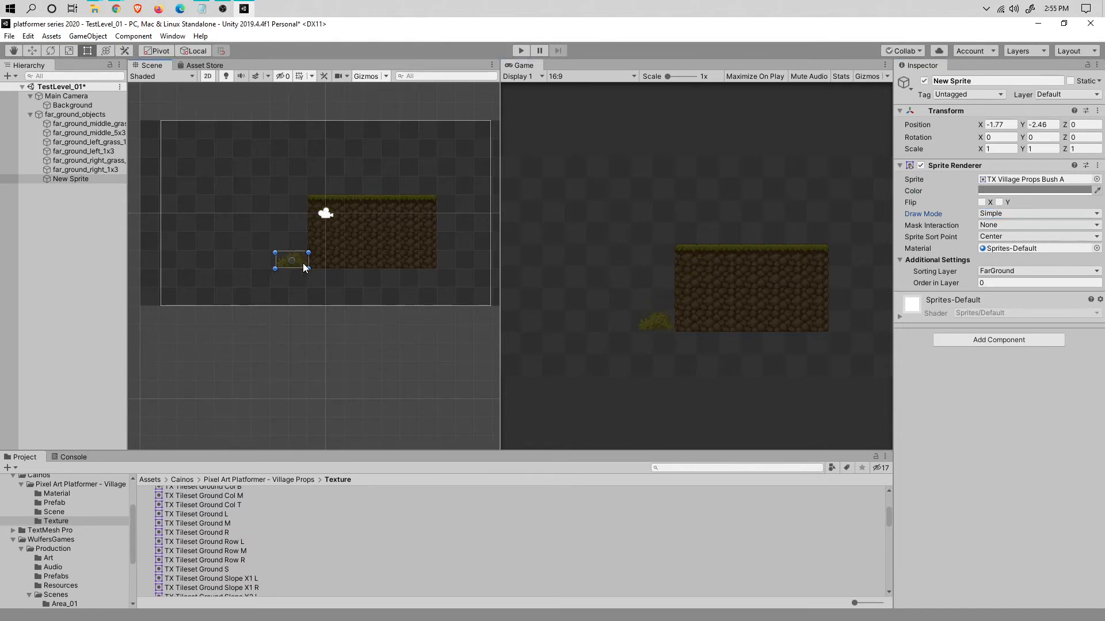
pyautogui.click(1006, 126)
pyautogui.write('-2')
pyautogui.click(1036, 125)
pyautogui.write('-2')
pyautogui.doubleClick(1036, 125)
pyautogui.write('-2.5')
pyautogui.click(1012, 443)
pyautogui.hotkey('ctrl', 's')
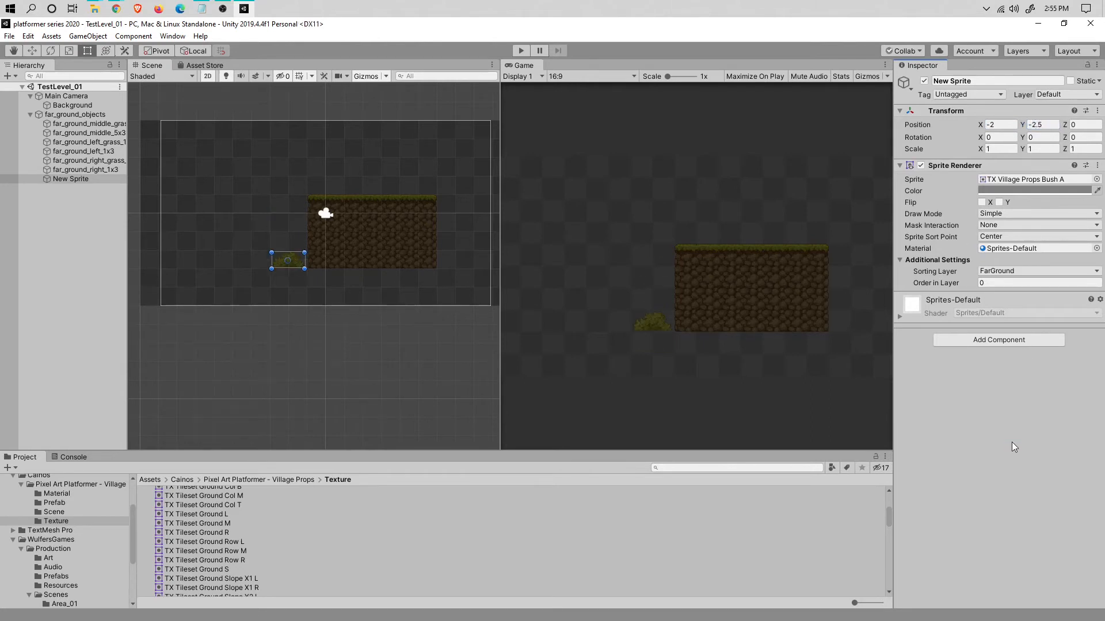
# Rename the bush sprite as far_ground_bush_01
pyautogui.click(989, 81)
pyautogui.write('far_ground_bush')
pyautogui.press('Return')
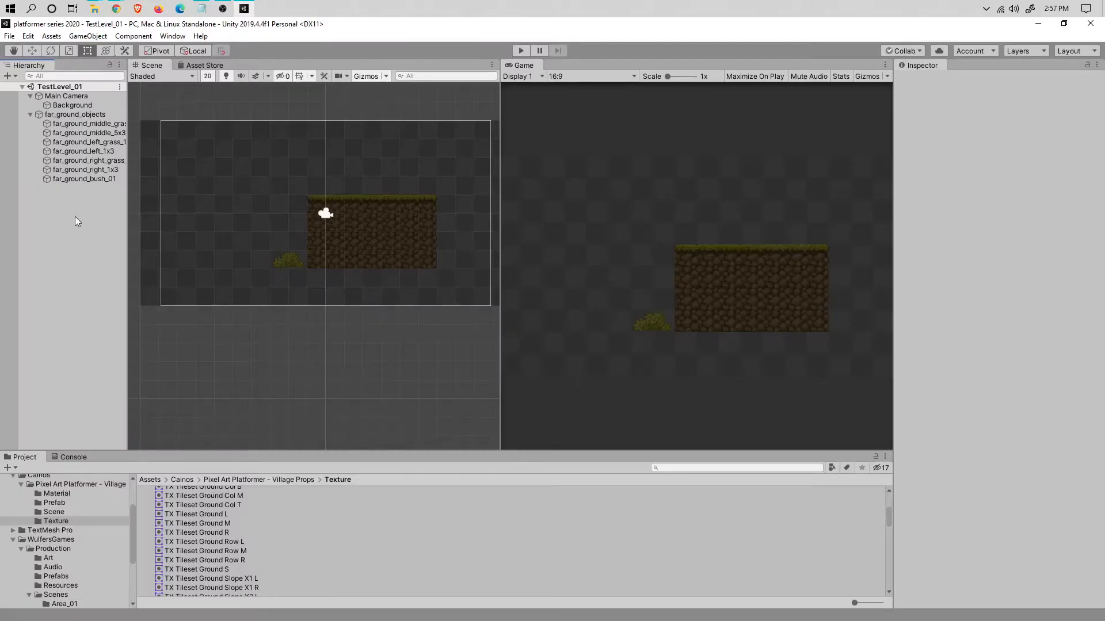
# Add a new 2D sprite at the scene root, set its position to X 0, Y 0, Z 0, and save the scene
pyautogui.rightClick(75, 216)
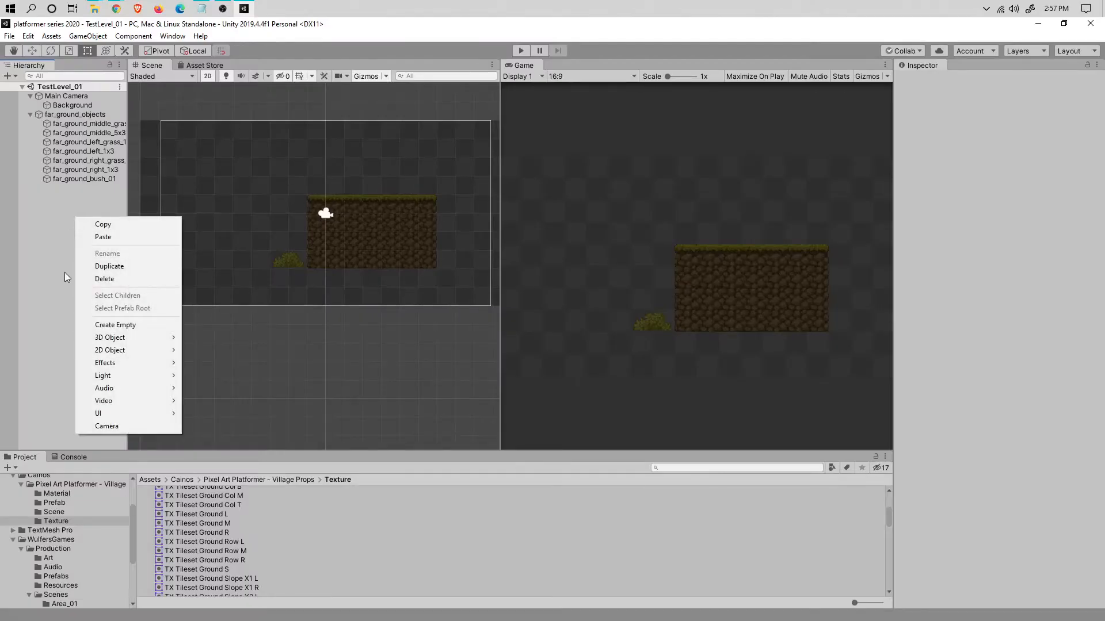
pyautogui.moveTo(178, 351)
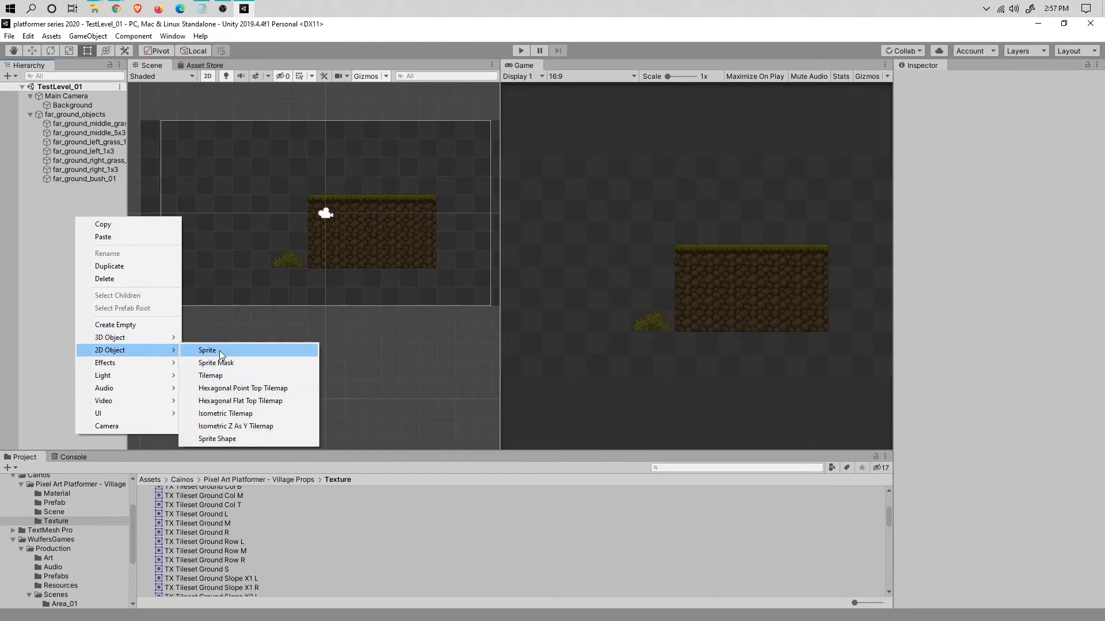
pyautogui.click(217, 349)
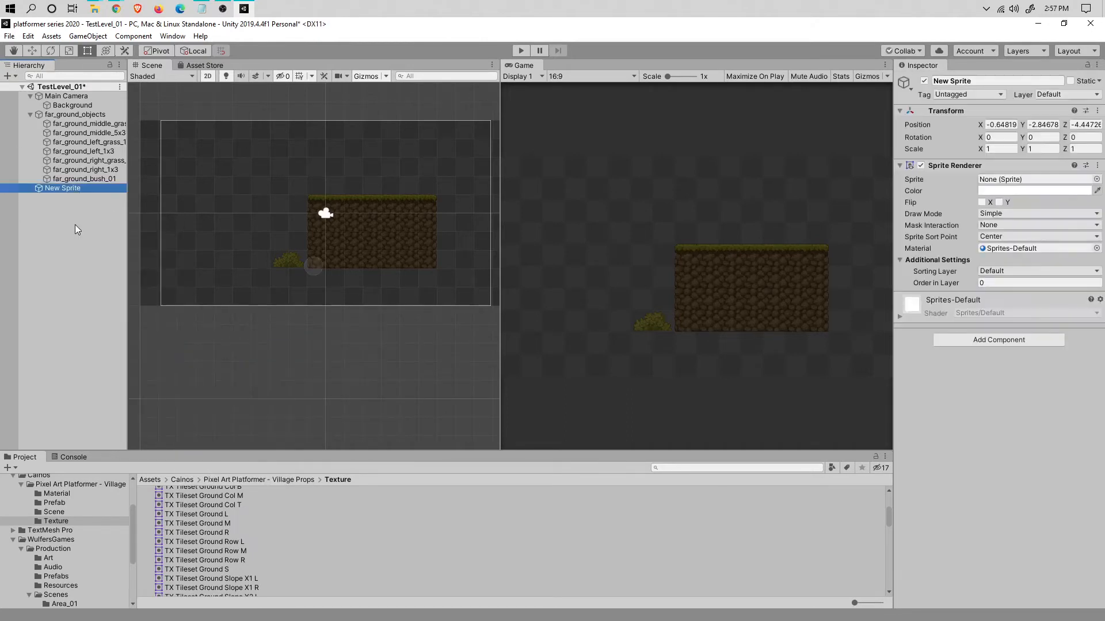
pyautogui.click(1011, 125)
pyautogui.write('0')
pyautogui.press('Tab')
pyautogui.write('0')
pyautogui.press('Tab')
pyautogui.write('0')
pyautogui.hotkey('ctrl', 's')
pyautogui.click(1019, 429)
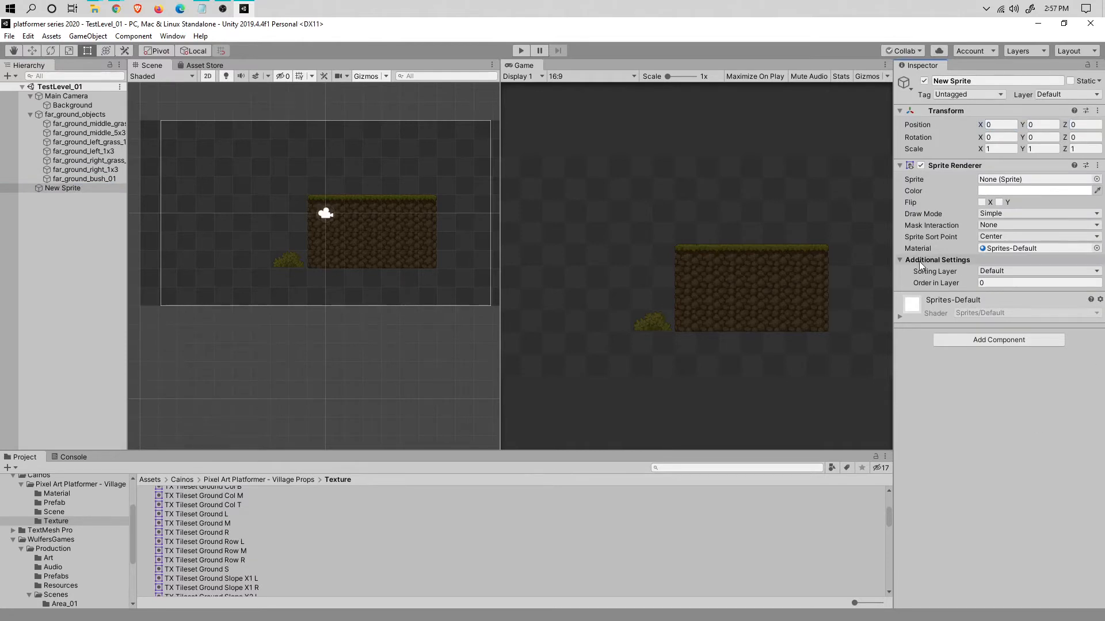
# Add a sorting layer named MidGround after FarGround in the project's sorting layers
pyautogui.click(988, 272)
pyautogui.click(1012, 320)
pyautogui.click(1072, 181)
pyautogui.click(1023, 168)
pyautogui.write('mlD')
pyautogui.press('BackSpace')
pyautogui.press('BackSpace')
pyautogui.press('BackSpace')
pyautogui.write('MidGroun')
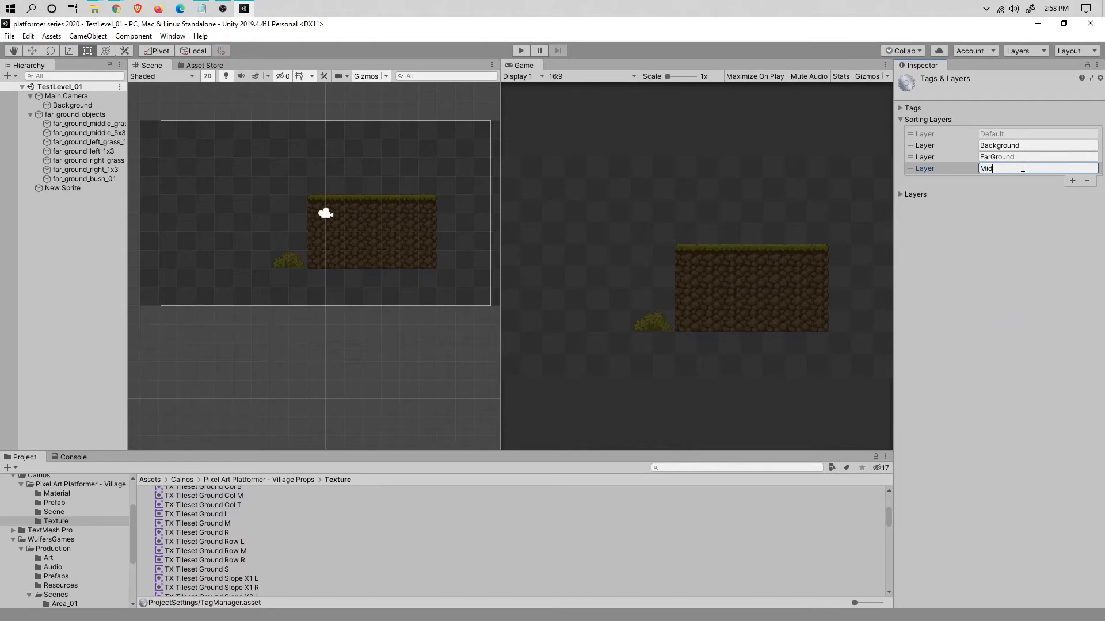
# Tag the new sprite as Ground and save the scene
pyautogui.click(62, 188)
pyautogui.click(969, 94)
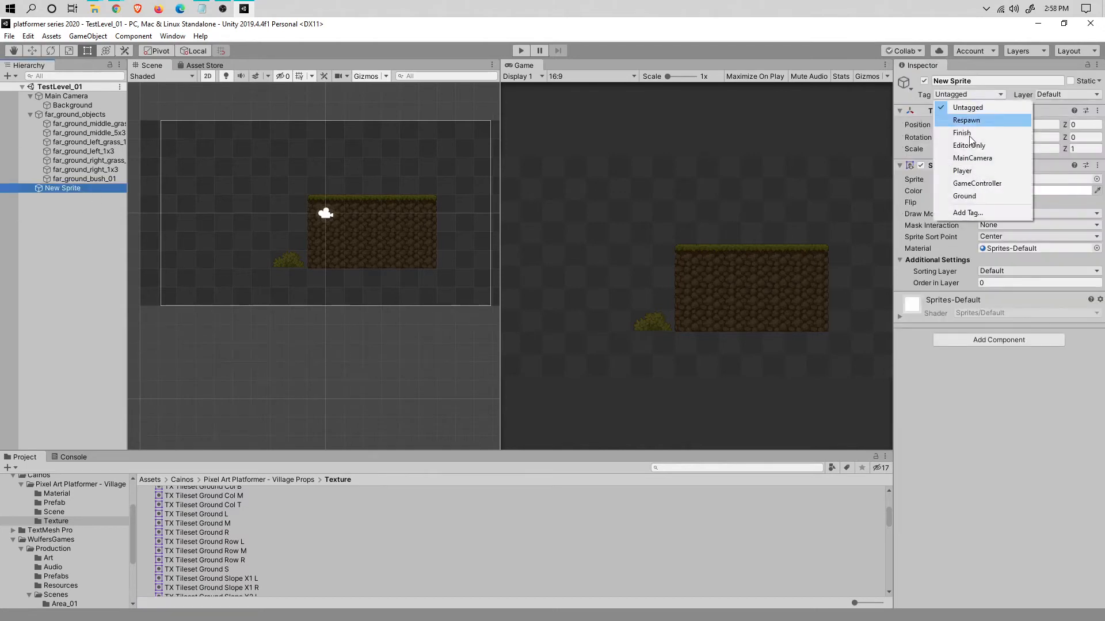
pyautogui.click(979, 196)
pyautogui.click(1065, 95)
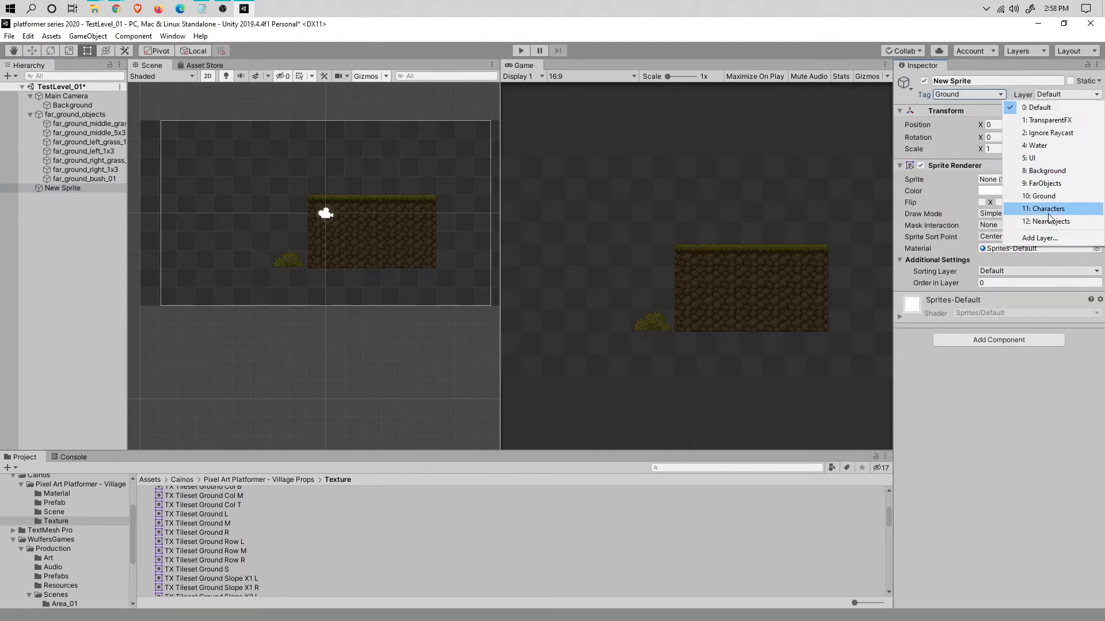
pyautogui.click(1011, 439)
pyautogui.hotkey('ctrl', 's')
# Assign the TX Tileset Ground C B sprite and put it on the MidGround sorting layer with order in layer 1
pyautogui.click(1097, 179)
pyautogui.click(291, 177)
pyautogui.click(767, 114)
pyautogui.click(995, 282)
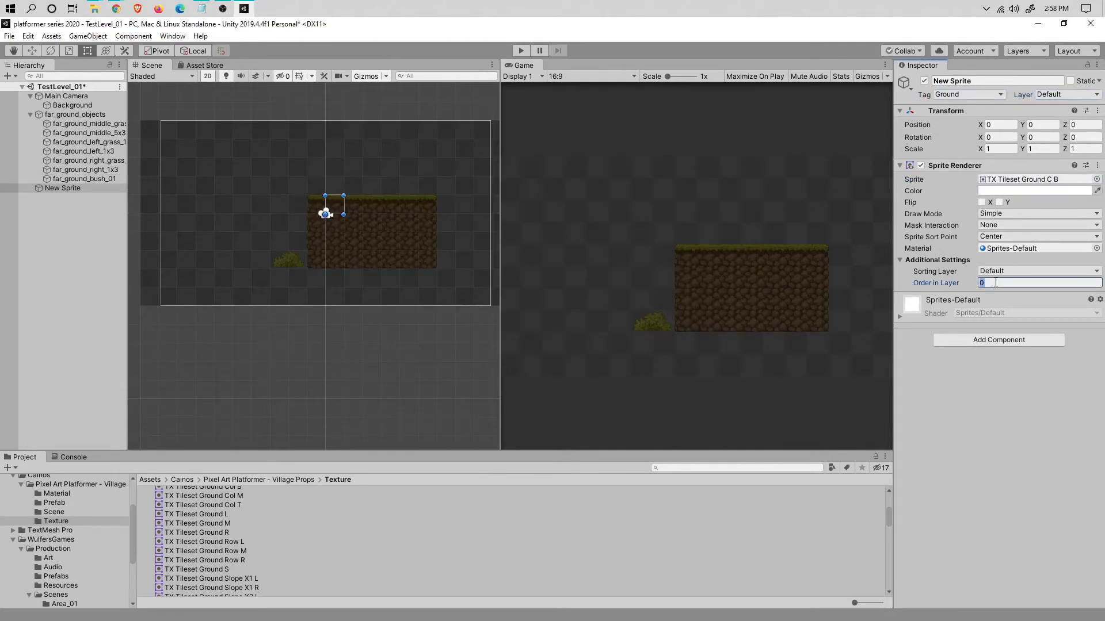
pyautogui.write('1')
pyautogui.click(990, 273)
pyautogui.click(1011, 322)
# Move the ground tile below the far-ground platform's lower left corner at X -1, Y -4
pyautogui.moveTo(338, 208); pyautogui.dragTo(320, 278)
pyautogui.click(1007, 126)
pyautogui.write('-1')
pyautogui.press('Tab')
pyautogui.write('-4')
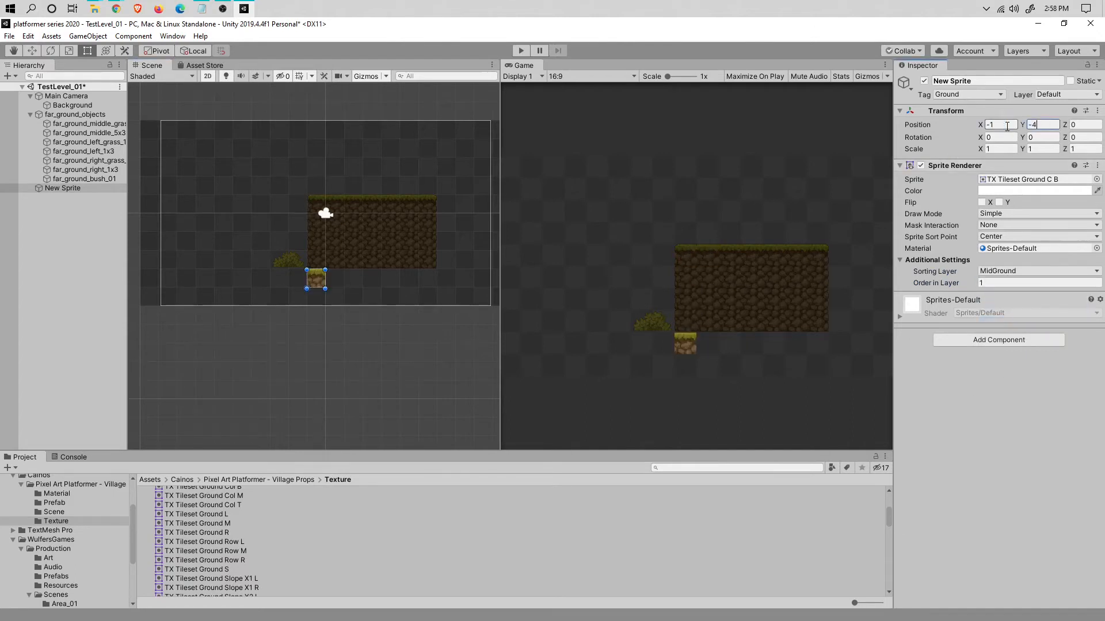
# Set the ground tile's draw mode to Tiled with a width of 10
pyautogui.click(1004, 213)
pyautogui.click(1003, 252)
pyautogui.click(992, 274)
pyautogui.write('10')
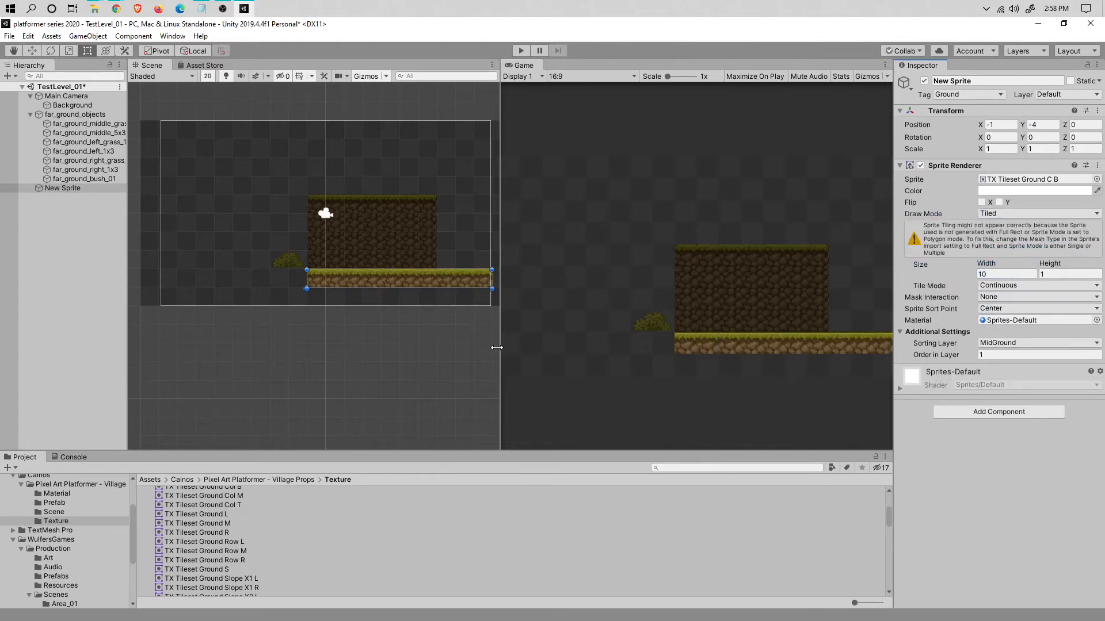
# Reposition the tiled ground strip to X -4, Y -4 and save the scene
pyautogui.moveTo(412, 281); pyautogui.dragTo(360, 282)
pyautogui.click(1006, 128)
pyautogui.write('-4')
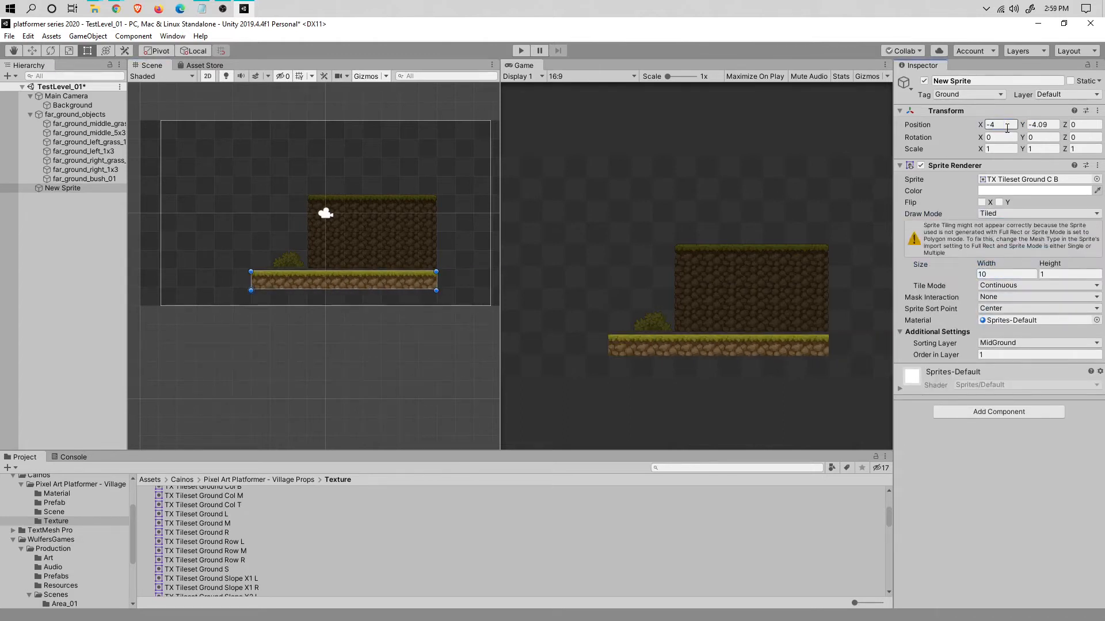
pyautogui.press('Tab')
pyautogui.write('-4')
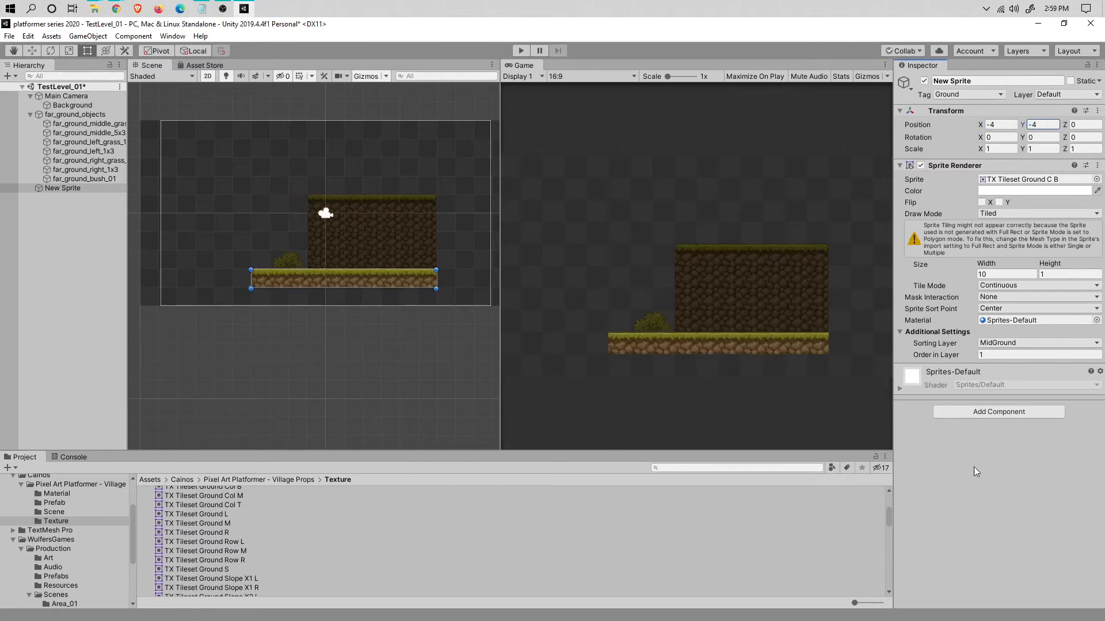
pyautogui.click(71, 232)
pyautogui.hotkey('ctrl', 's')
# Rename the tiled ground strip as mid_ground_grass_10x1
pyautogui.click(67, 189)
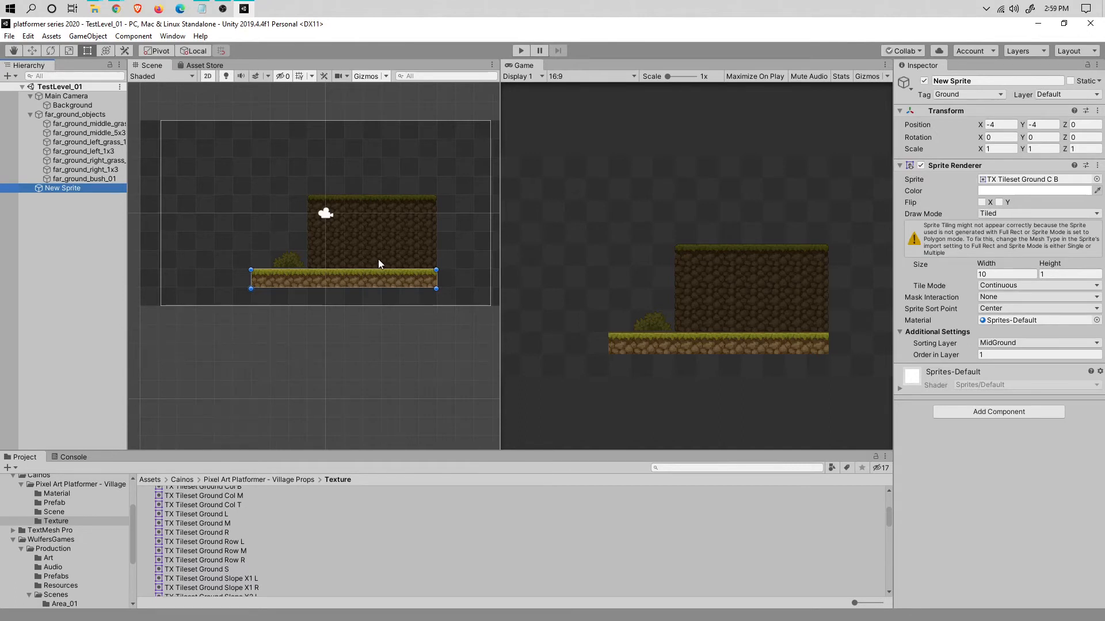
pyautogui.press('F2')
pyautogui.write('mid_ground_')
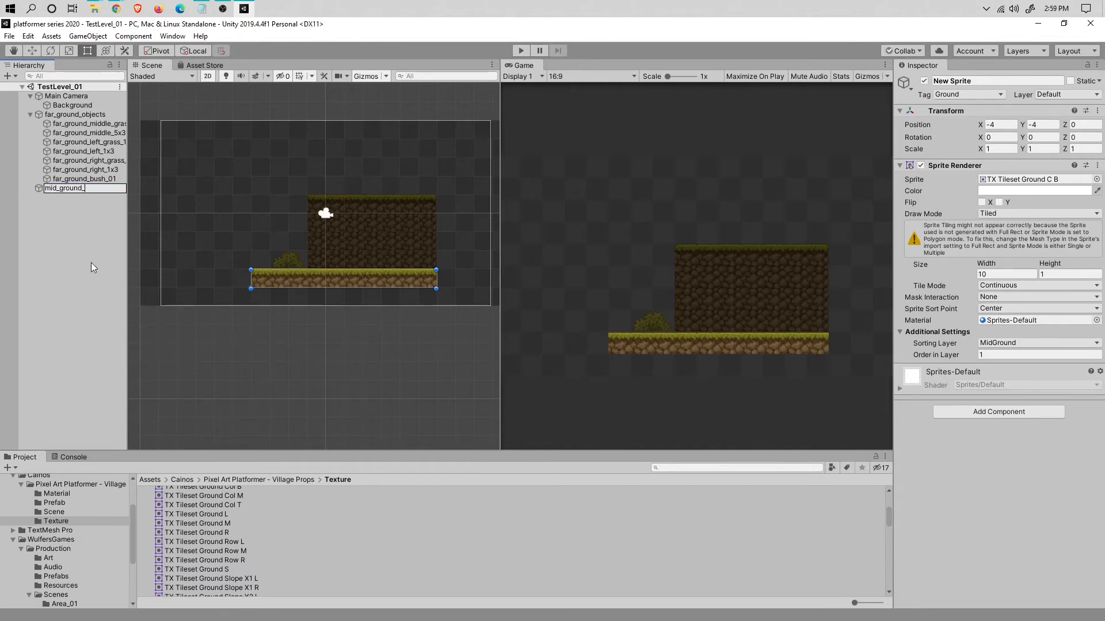
pyautogui.write('grass_10x1')
pyautogui.press('Return')
# Duplicate mid_ground_grass_10x1 as a left end piece using the TX Tileset Ground TL sprite, width 1, at X -5
pyautogui.click(70, 187)
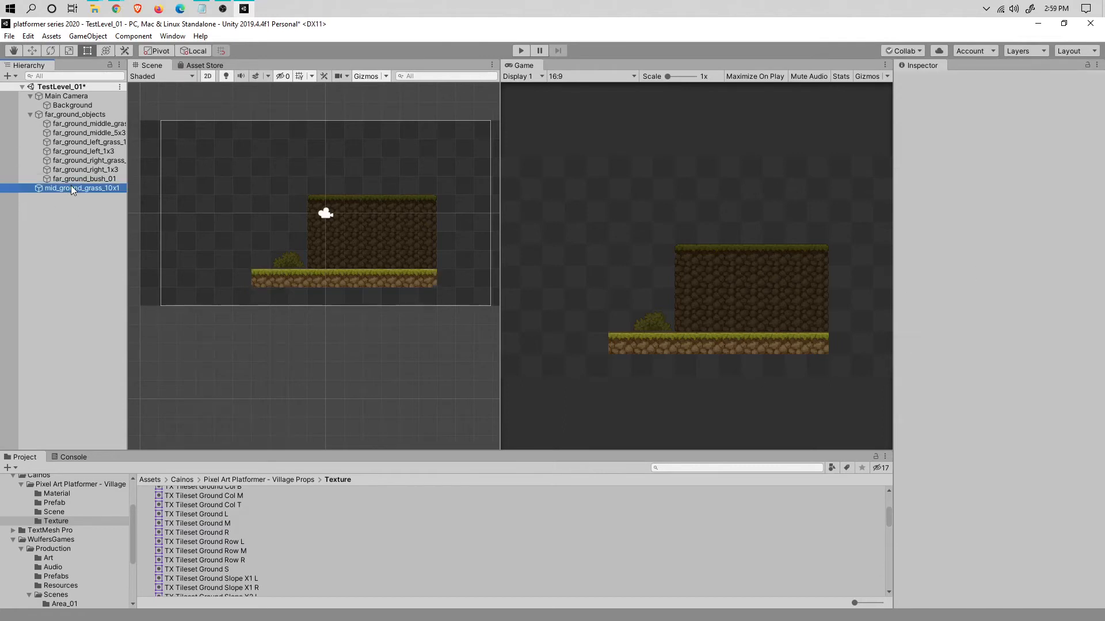
pyautogui.hotkey('ctrl', 'd')
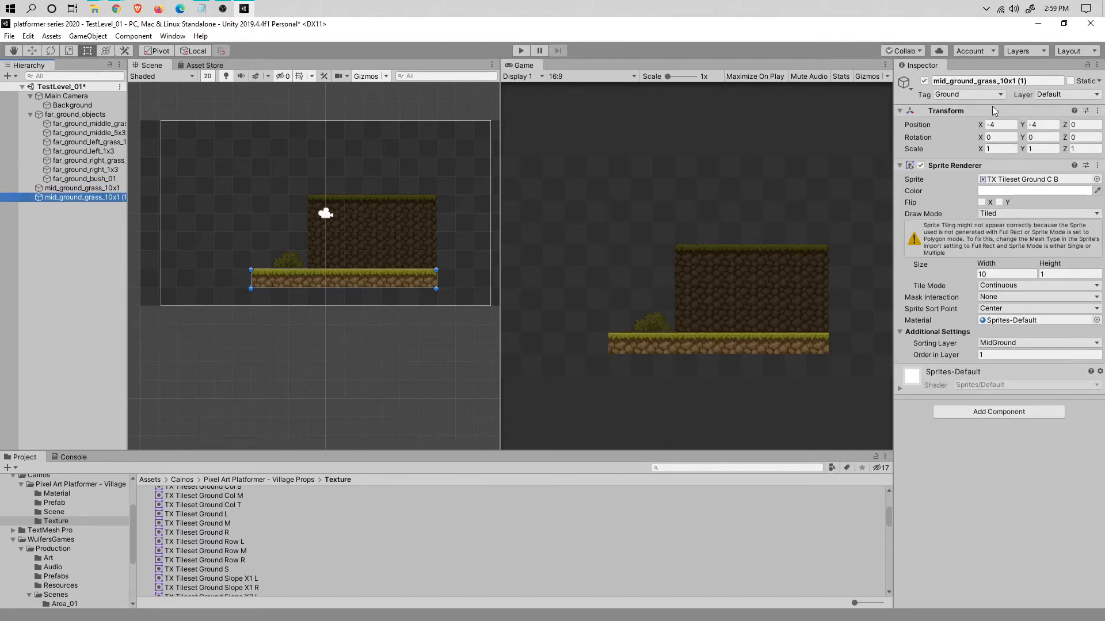
pyautogui.click(1097, 179)
pyautogui.click(602, 204)
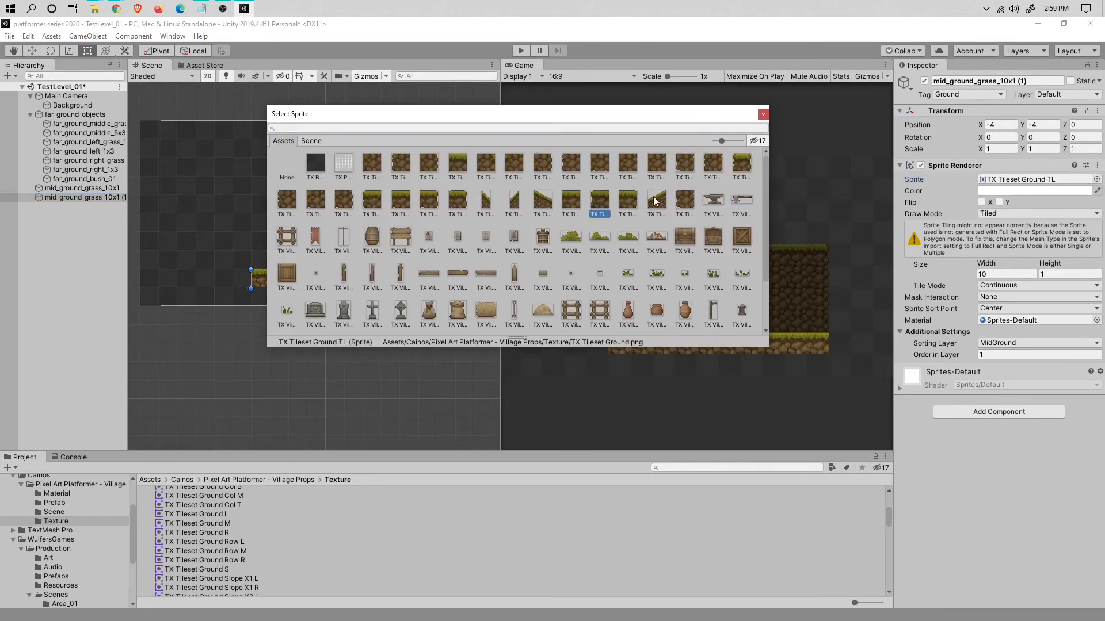
pyautogui.click(764, 114)
pyautogui.doubleClick(1002, 275)
pyautogui.write('1')
pyautogui.doubleClick(1009, 124)
pyautogui.write('-5')
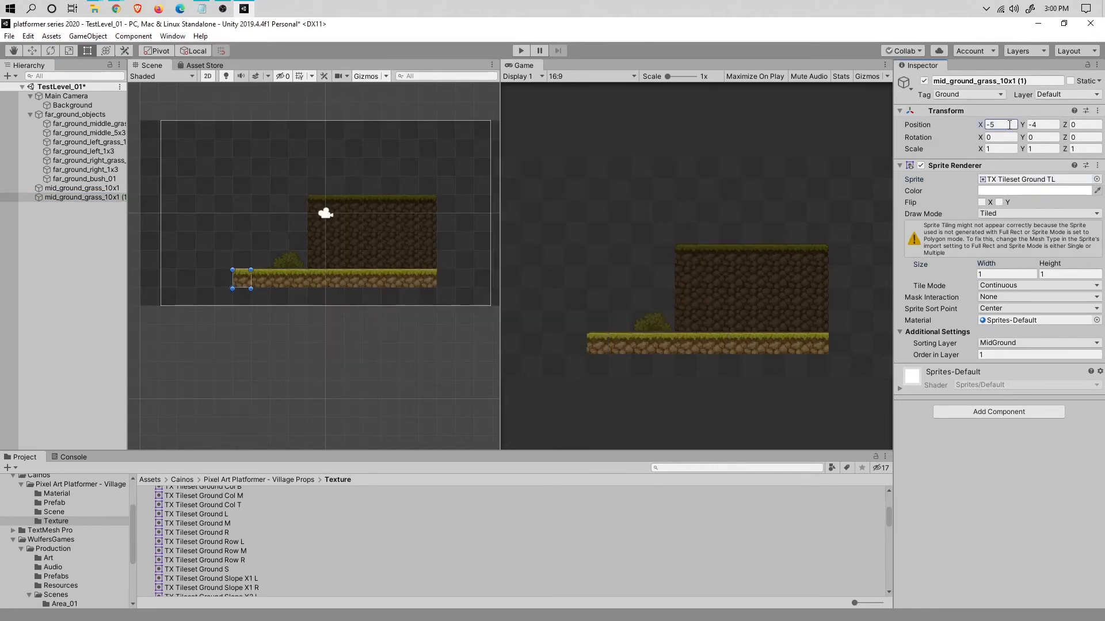
# Rename the left end piece as mid_ground_left_grass_1x1
pyautogui.click(80, 197)
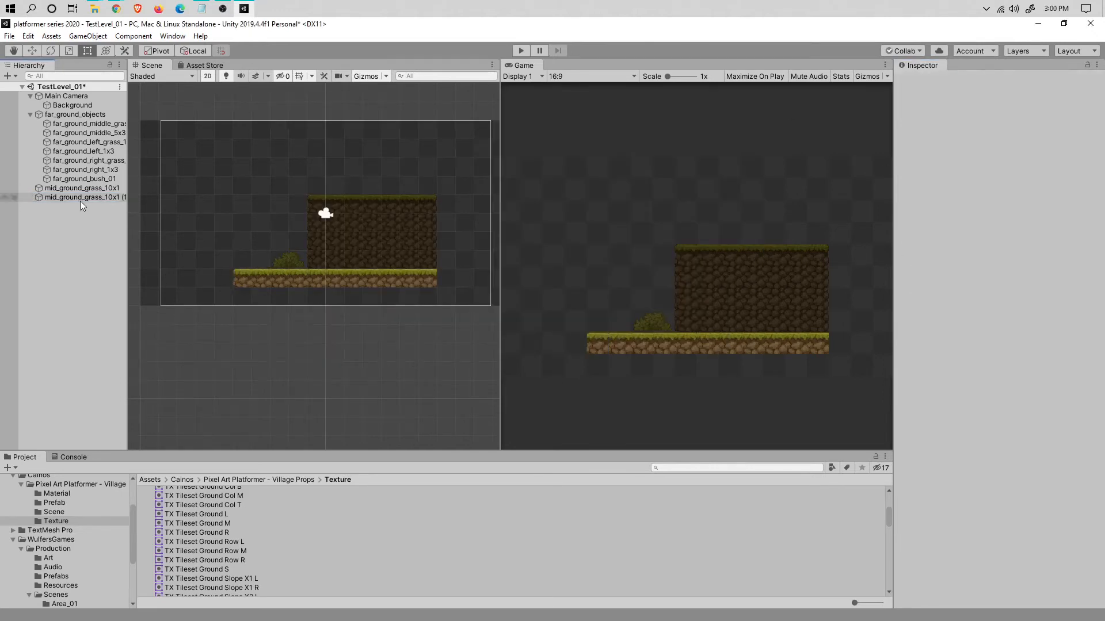
pyautogui.press('Left')
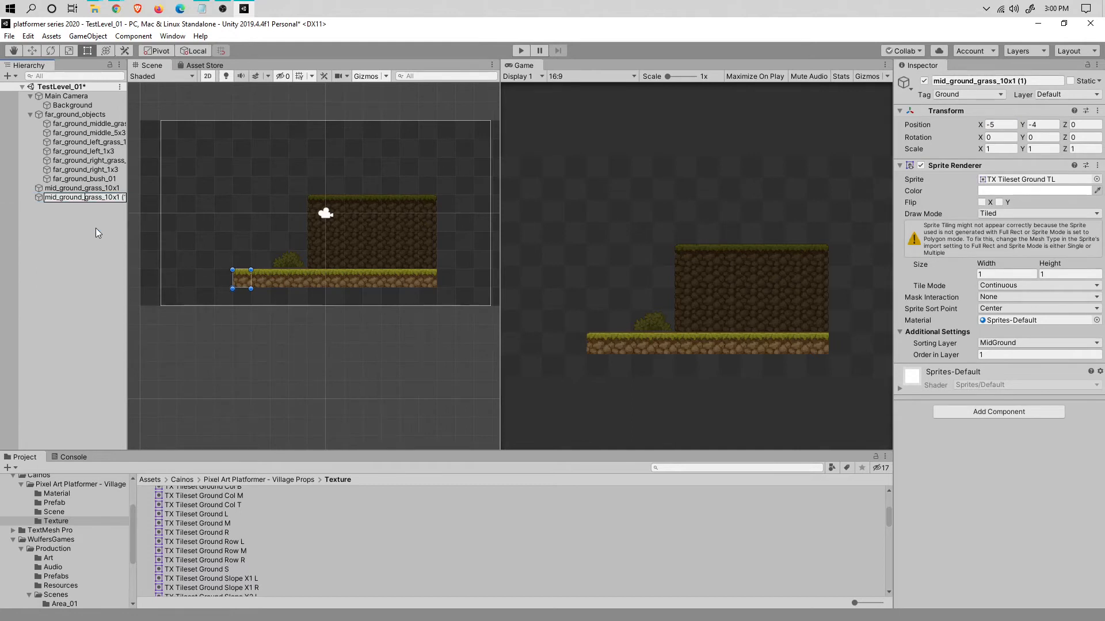
pyautogui.write('left_')
pyautogui.hotkey('shift', 'End')
pyautogui.write('1x1')
pyautogui.press('Return')
pyautogui.click(96, 228)
# Duplicate the left end piece and name the copy mid_ground_right_grass_1x1
pyautogui.click(105, 199)
pyautogui.hotkey('ctrl', 'd')
pyautogui.press('F2')
pyautogui.write('right_')
pyautogui.press('Return')
# Assign TX Tileset Ground TR to the right end piece, place it against the strip's right end, and save the scene
pyautogui.click(1096, 179)
pyautogui.doubleClick(683, 202)
pyautogui.click(1006, 124)
pyautogui.click(1006, 124)
pyautogui.write('+10')
pyautogui.press('Return')
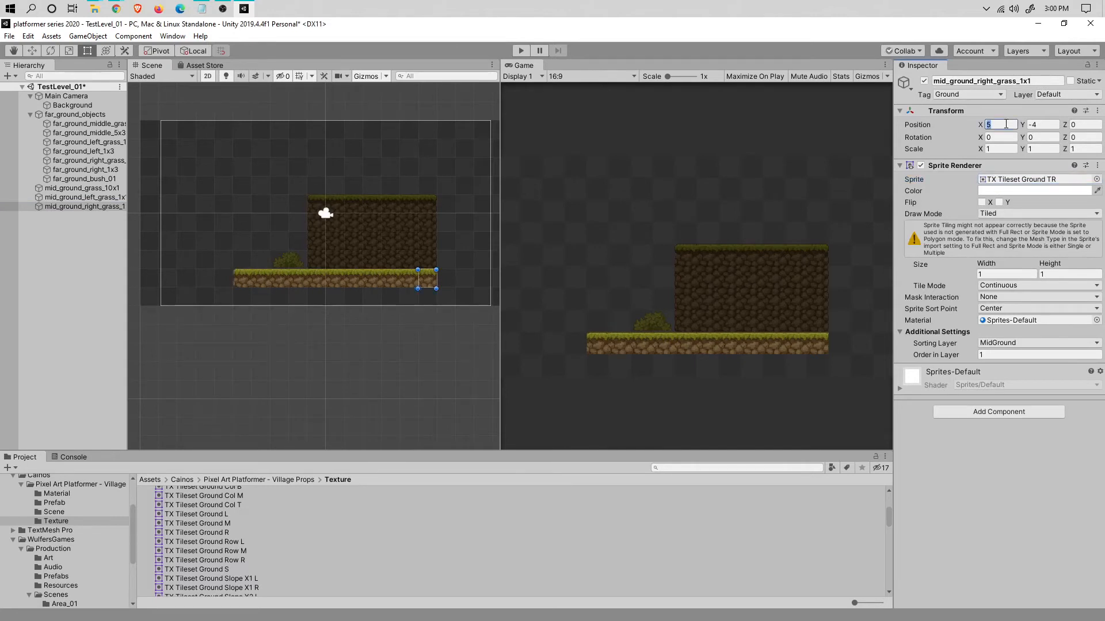
pyautogui.click(315, 346)
pyautogui.hotkey('ctrl', 's')
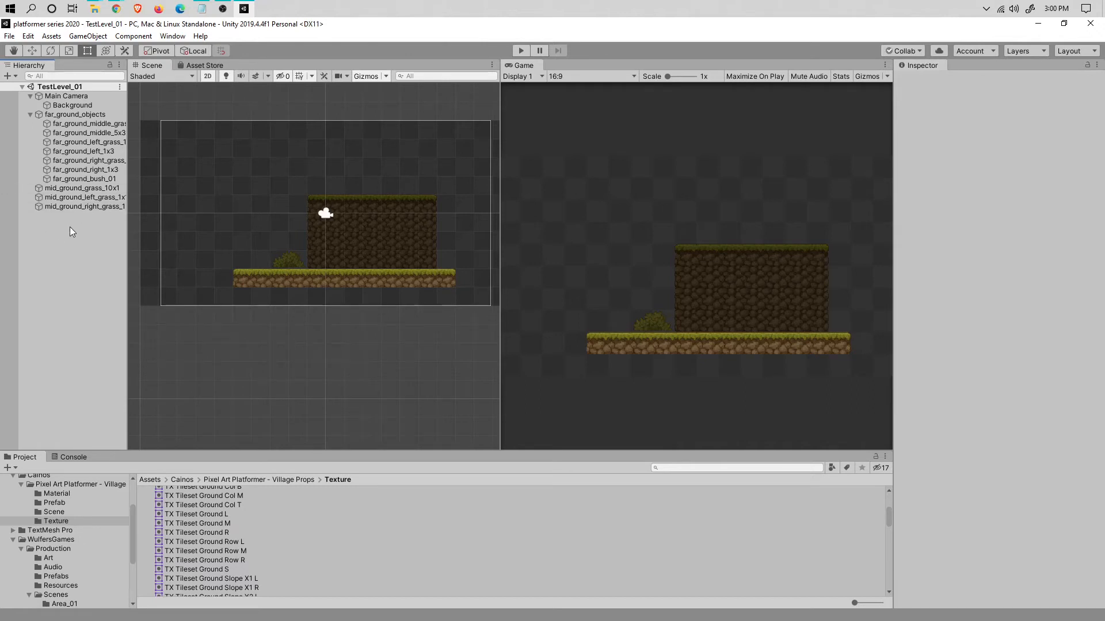
# Create an empty game object at the scene root named mid_ground_objects
pyautogui.rightClick(70, 227)
pyautogui.click(112, 336)
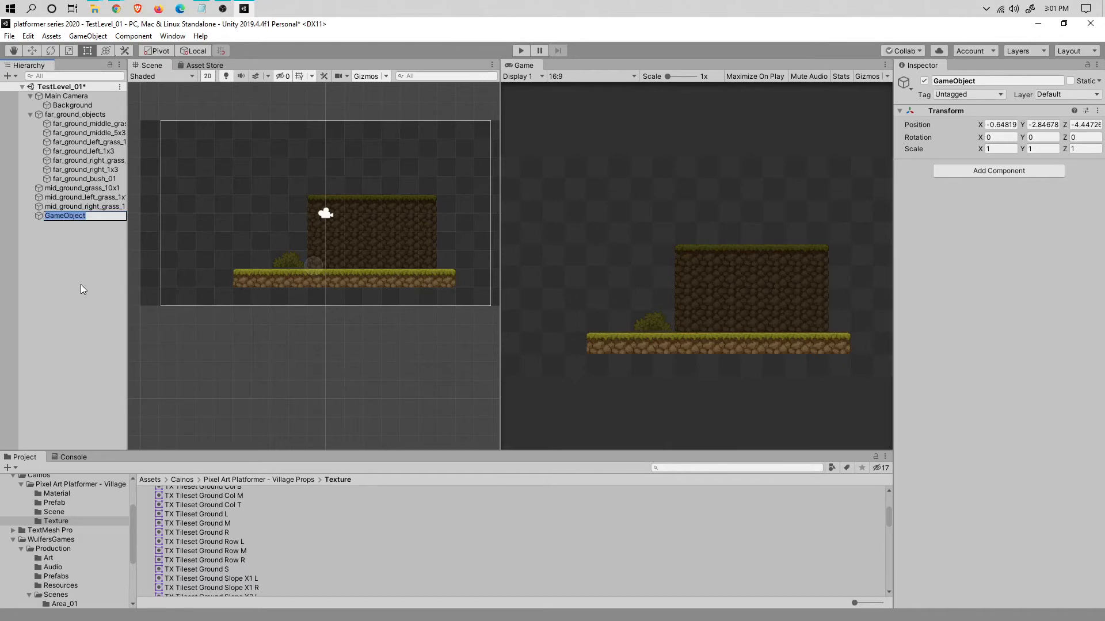
pyautogui.press('BackSpace')
pyautogui.write('mid_ground_objects')
pyautogui.press('Return')
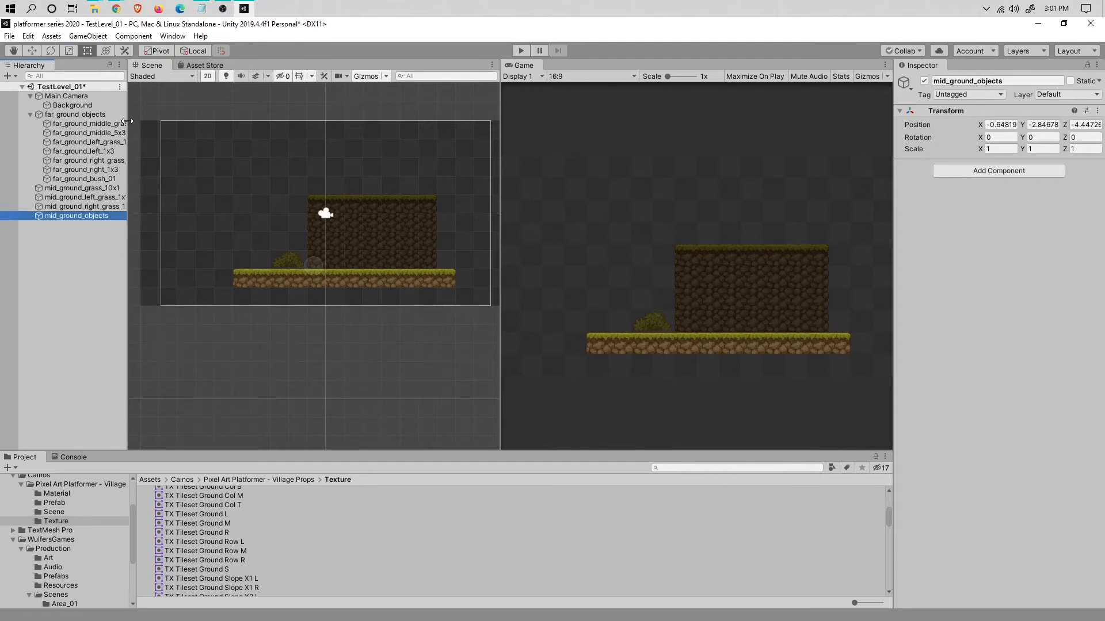
# Group the three mid_ground grass pieces under mid_ground_objects
pyautogui.click(78, 188)
pyautogui.keyDown('shift'); pyautogui.click(78, 206); pyautogui.keyUp('shift')
pyautogui.moveTo(83, 208)
pyautogui.mouseDown()
pyautogui.moveTo(84, 224)
pyautogui.moveTo(80, 189)
pyautogui.mouseUp()
pyautogui.click(67, 229)
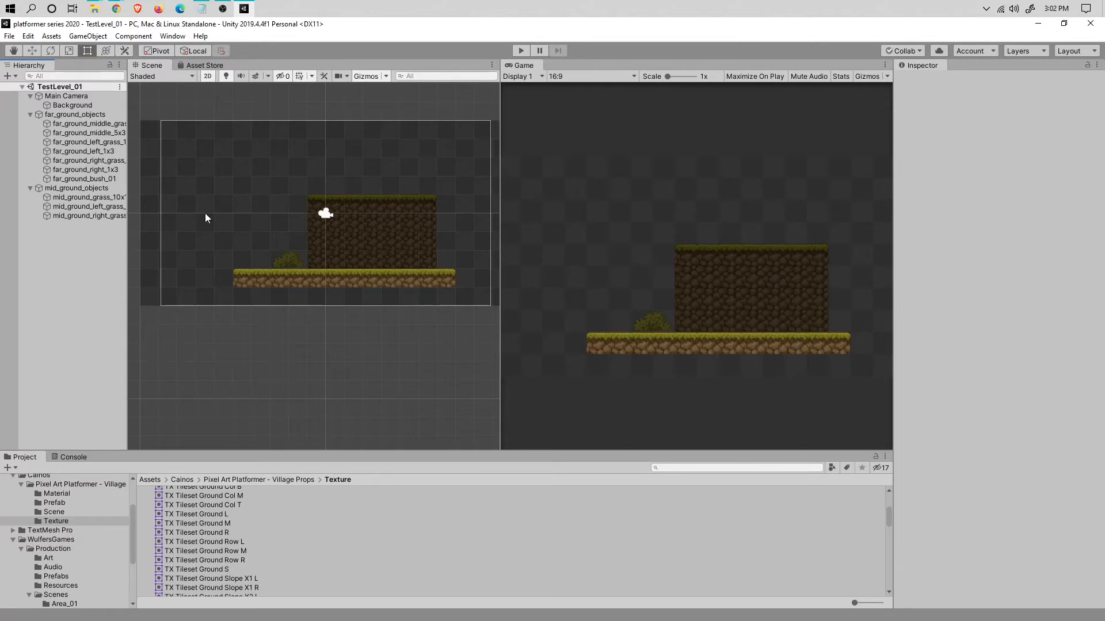
# Create another 2D sprite outside the groups and set its position to X 0, Y 0, Z 0
pyautogui.rightClick(73, 253)
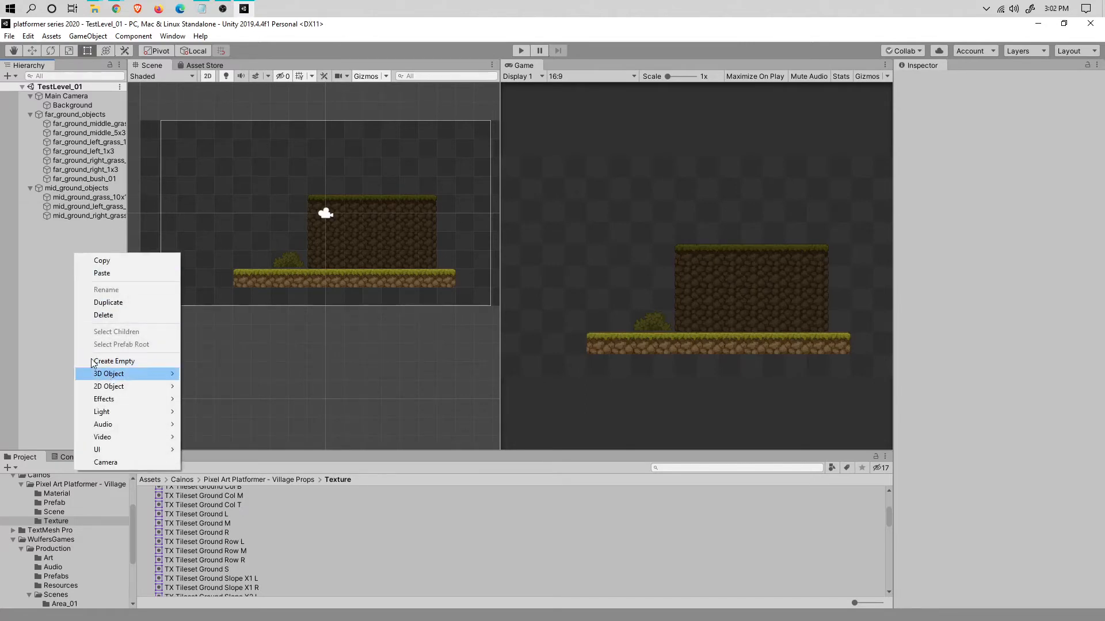
pyautogui.click(44, 254)
pyautogui.rightClick(56, 282)
pyautogui.moveTo(109, 414)
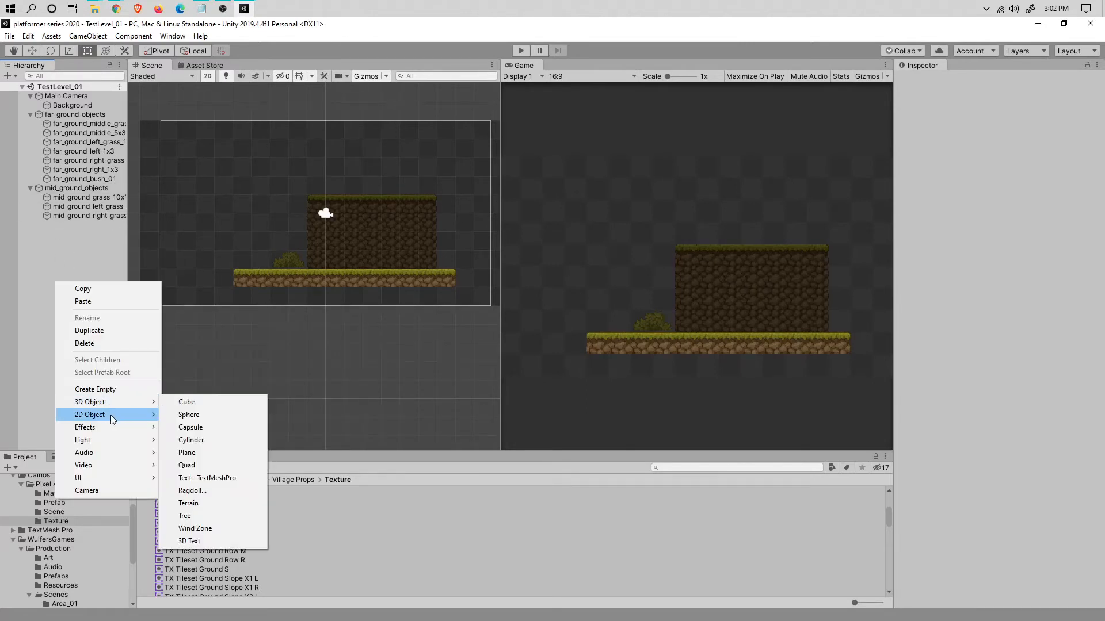
pyautogui.click(179, 415)
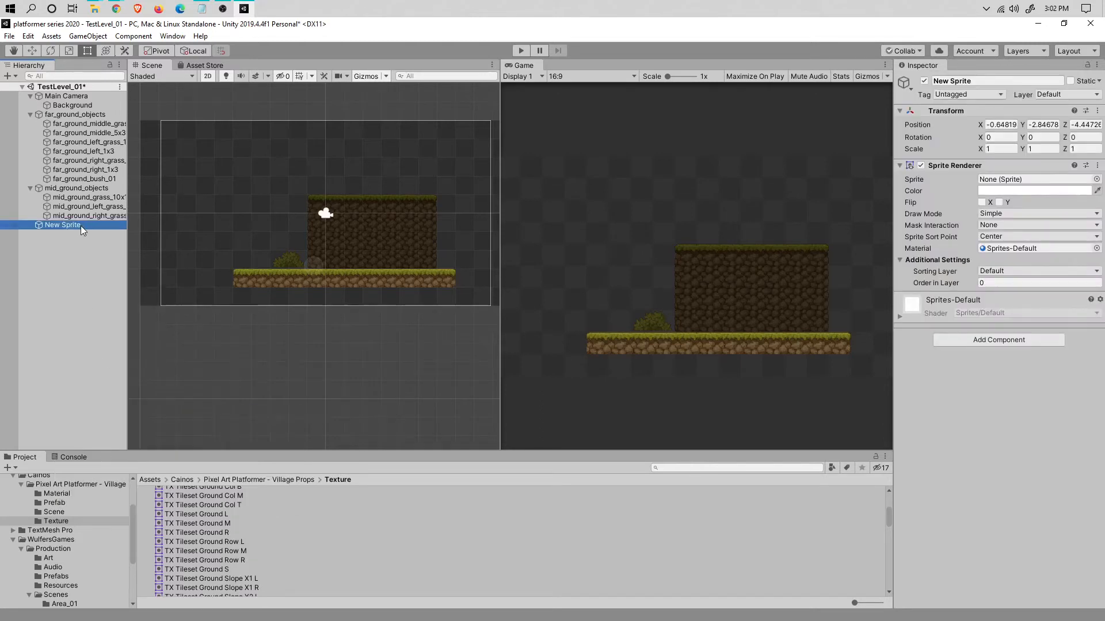
pyautogui.click(996, 125)
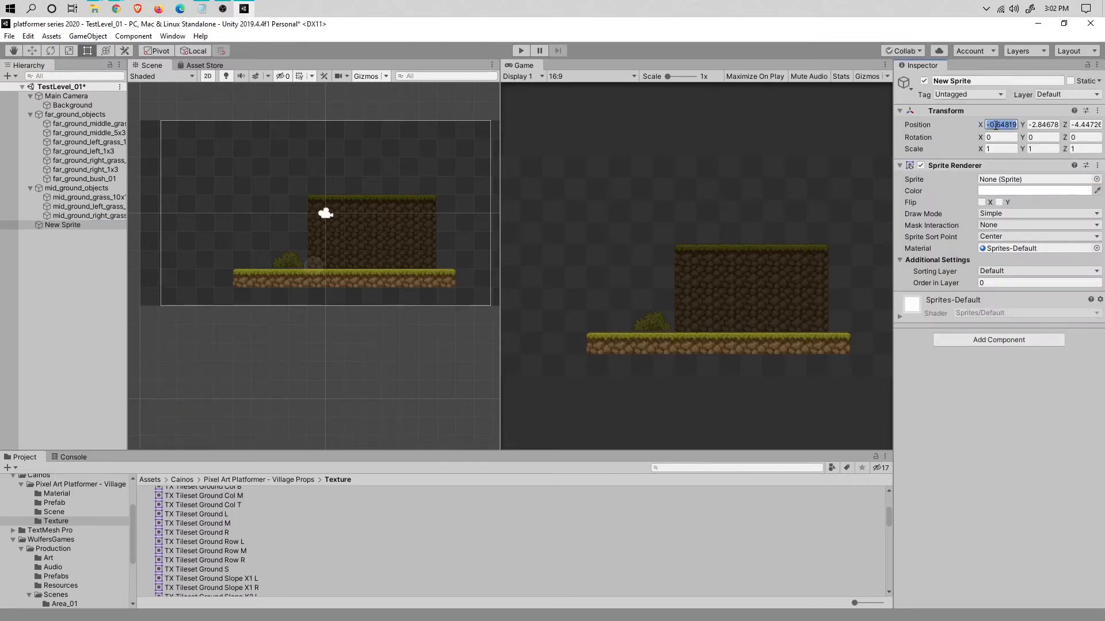
pyautogui.write('0')
pyautogui.press('Tab')
pyautogui.write('0')
pyautogui.press('Tab')
pyautogui.write('0')
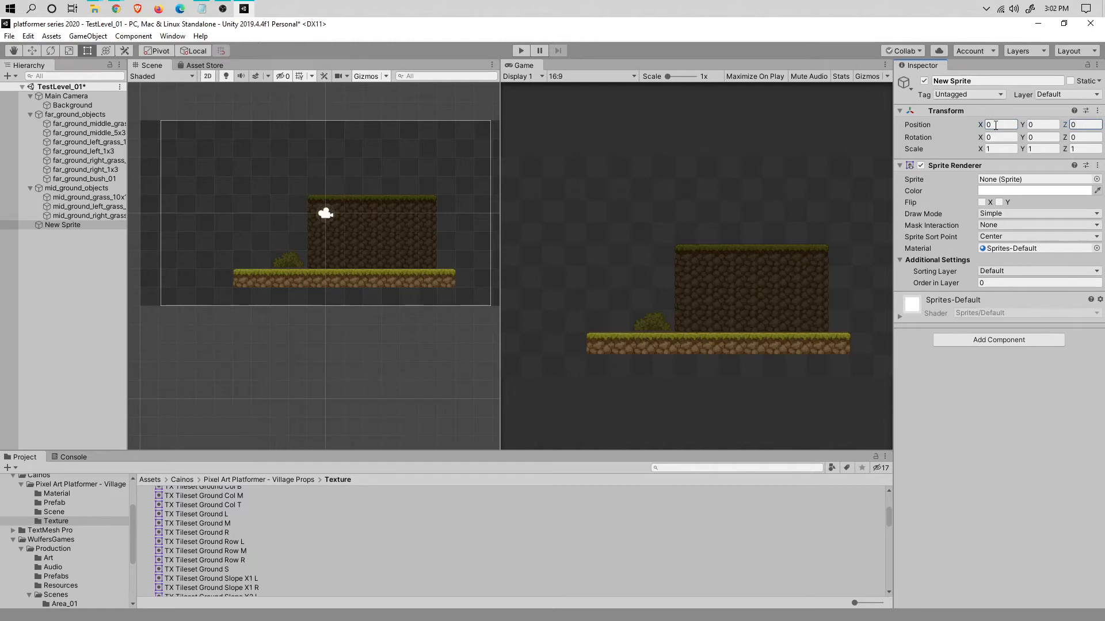
# Add a sorting layer named NearGround after MidGround
pyautogui.click(1030, 271)
pyautogui.click(1013, 340)
pyautogui.click(1072, 193)
pyautogui.click(1023, 181)
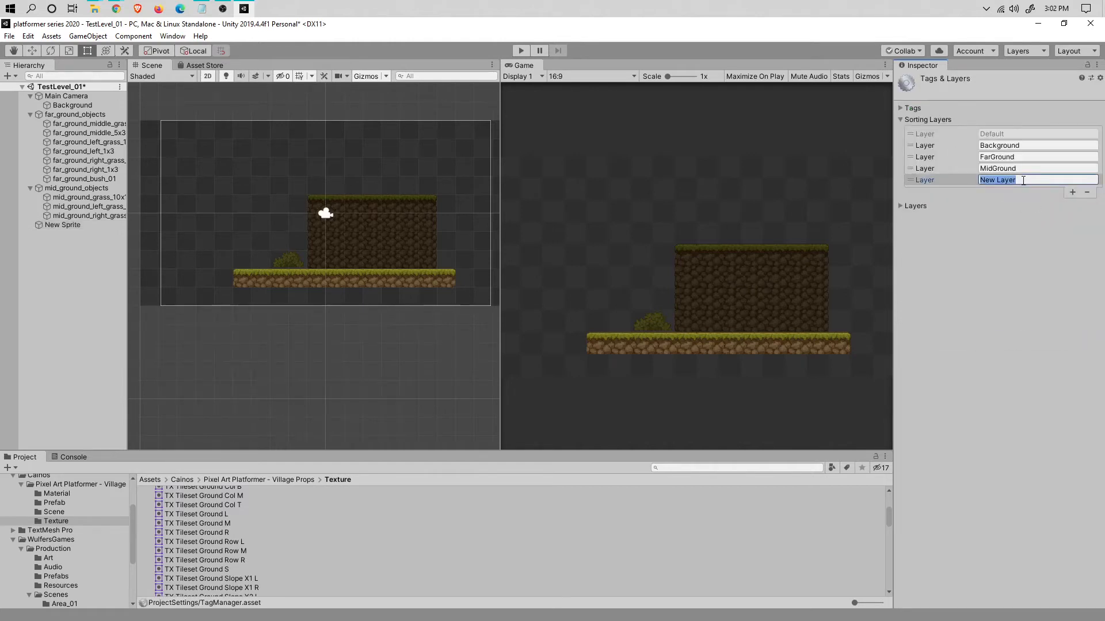
pyautogui.write('NearGround')
pyautogui.click(992, 267)
# Put the new sprite on the NearGround sorting layer with order in layer 2, and save the scene
pyautogui.click(79, 256)
pyautogui.click(63, 225)
pyautogui.click(1039, 271)
pyautogui.click(1025, 335)
pyautogui.click(1002, 283)
pyautogui.write('2')
pyautogui.click(987, 455)
pyautogui.hotkey('ctrl', 's')
# Assign the TX Village Props Bush B sprite to the NearGround sprite
pyautogui.click(99, 197)
pyautogui.click(77, 224)
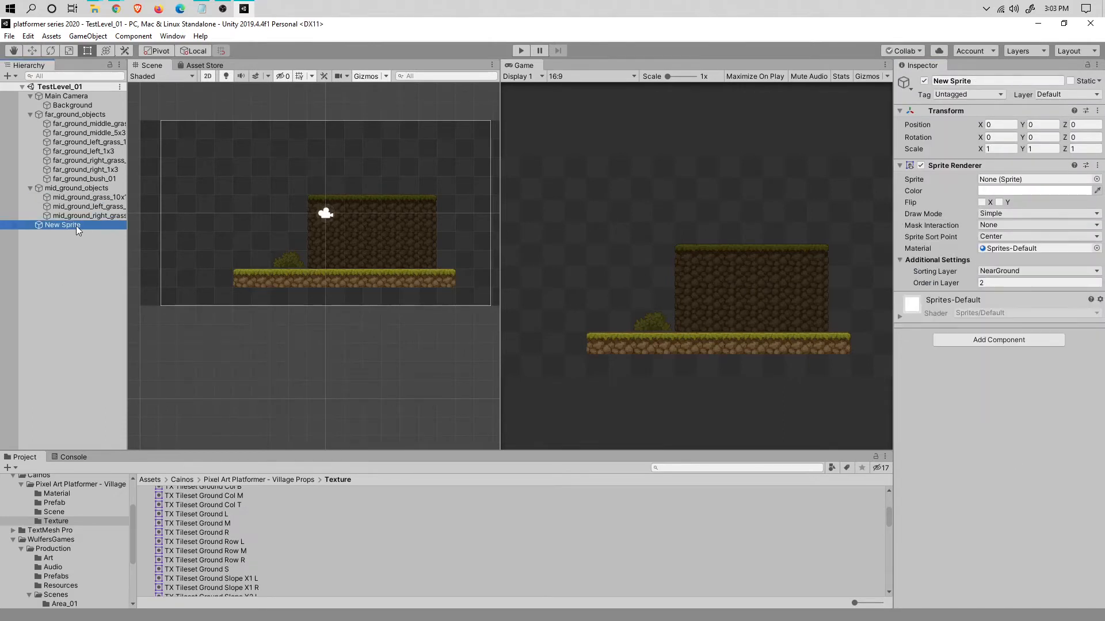
pyautogui.click(1097, 180)
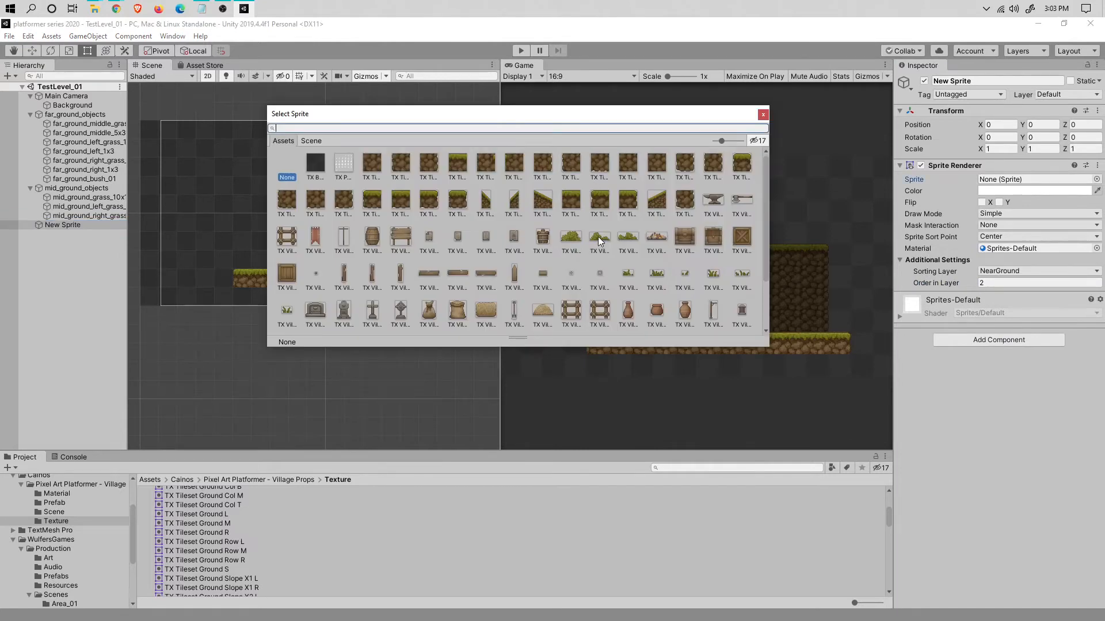
pyautogui.doubleClick(599, 238)
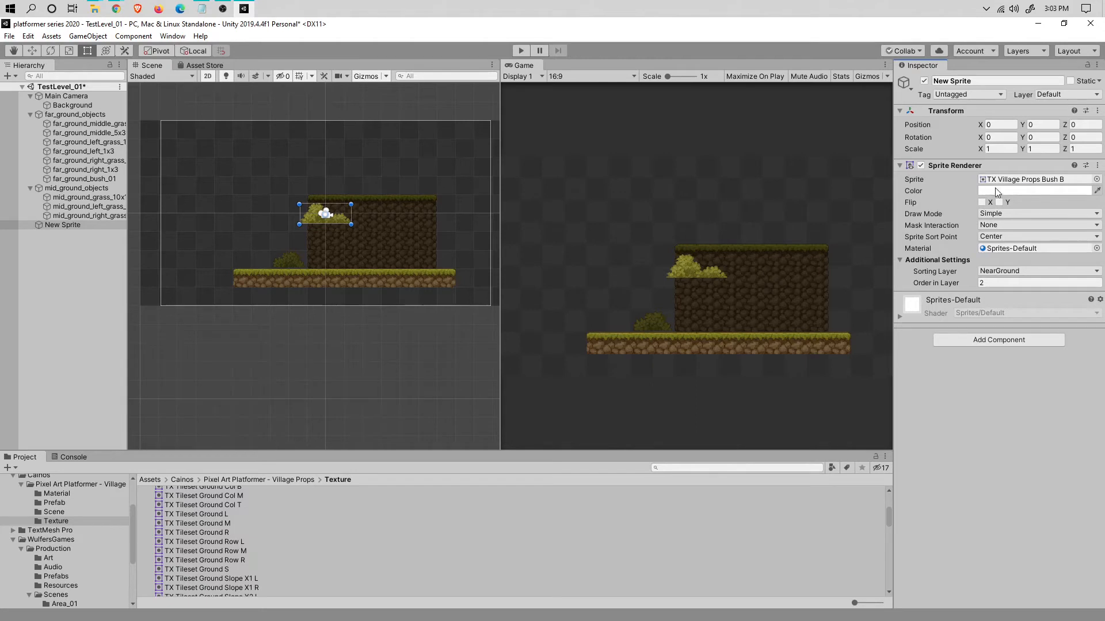
# Tint the three mid-ground grass sprites with RGB 0.75, 0.75, 0.75 and save the scene
pyautogui.hotkey('ctrl', 's')
pyautogui.click(76, 197)
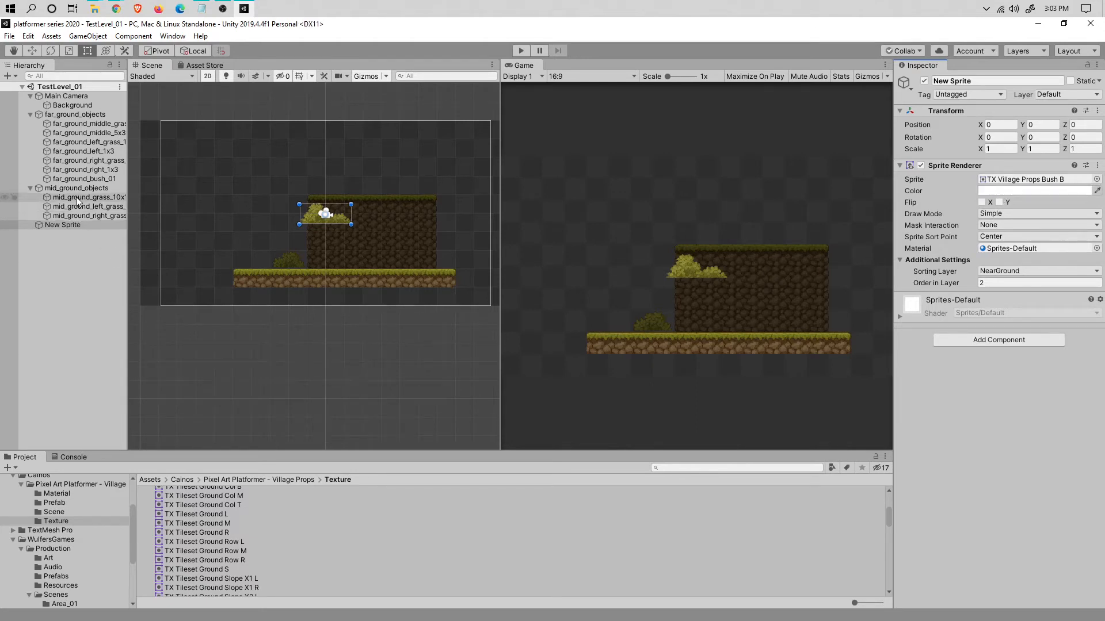
pyautogui.keyDown('shift'); pyautogui.click(78, 215); pyautogui.keyUp('shift')
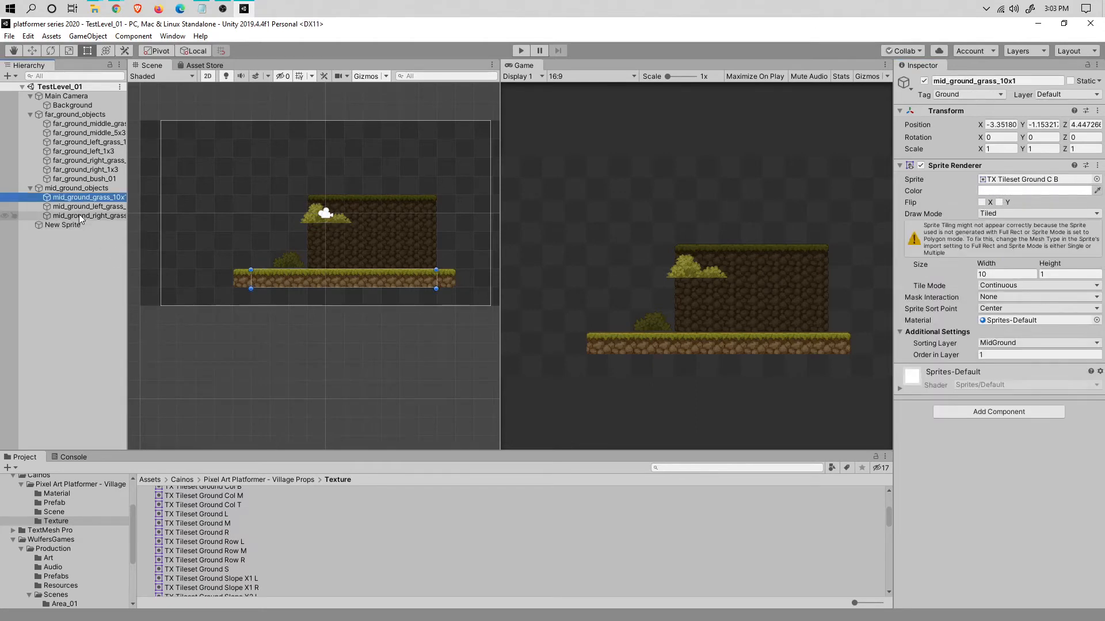
pyautogui.click(1016, 190)
pyautogui.click(840, 312)
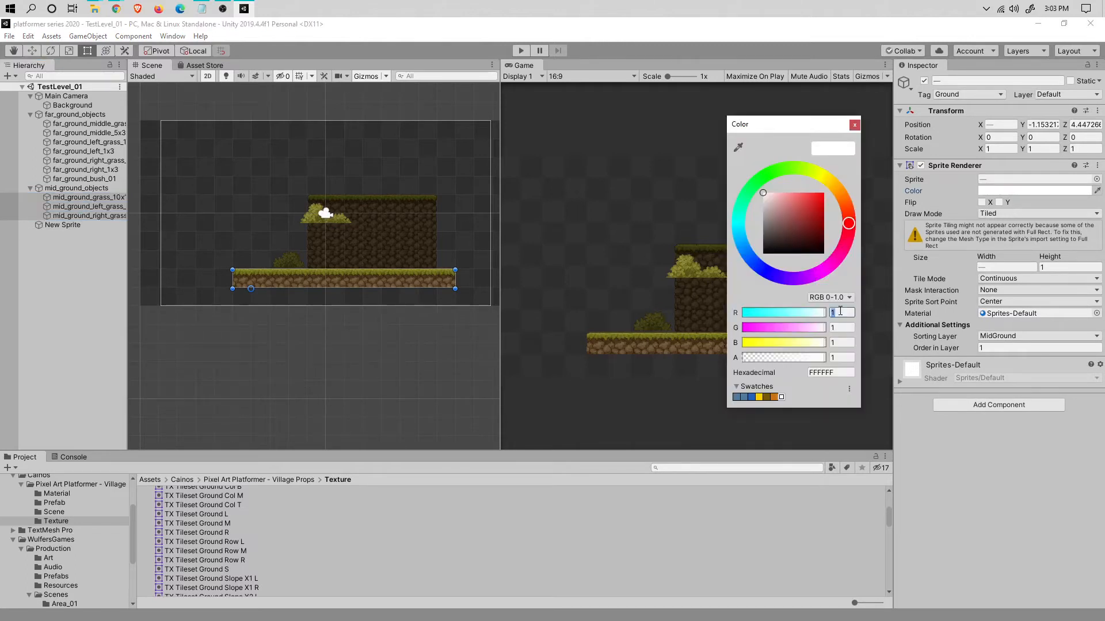
pyautogui.write('0.875')
pyautogui.press('Tab')
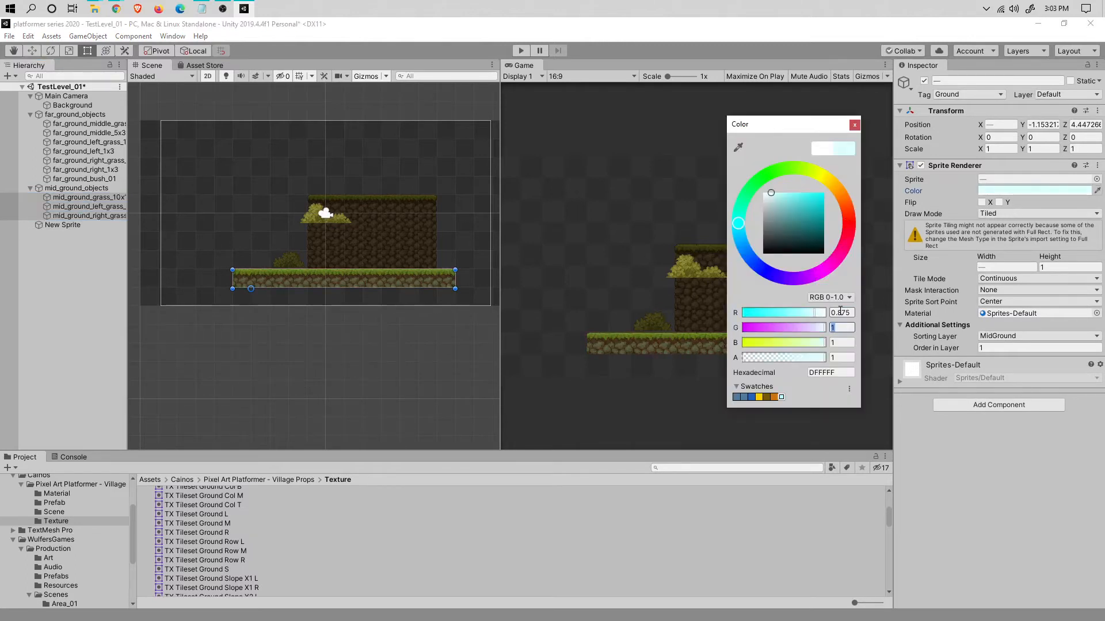
pyautogui.click(840, 312)
pyautogui.write('0.75')
pyautogui.press('Tab')
pyautogui.press('BackSpace')
pyautogui.write('0.75')
pyautogui.press('Tab')
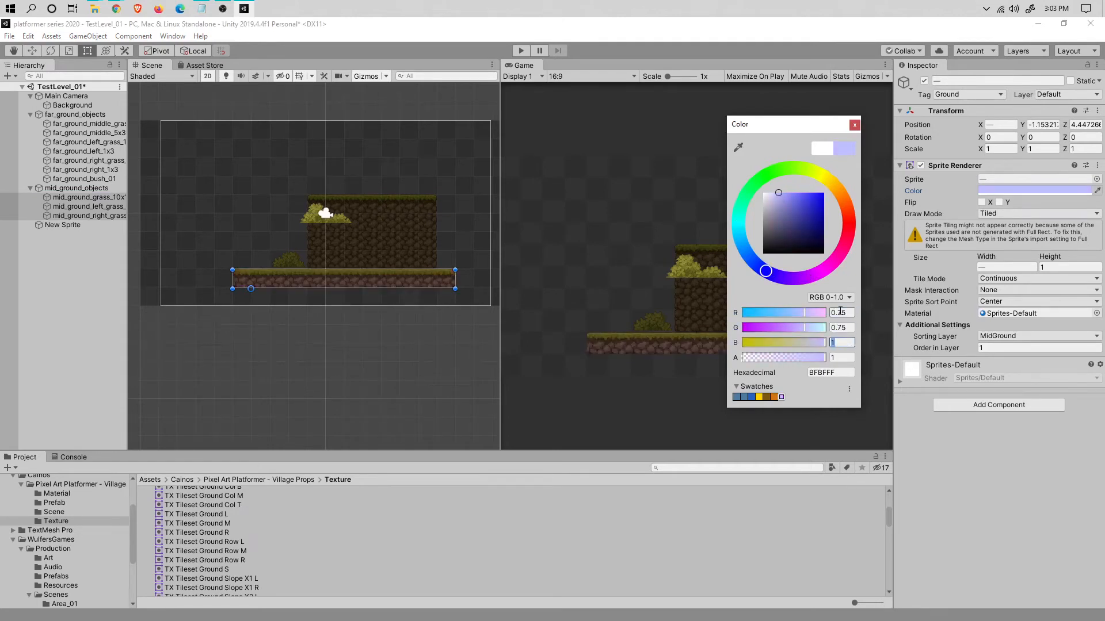
pyautogui.write('0.75')
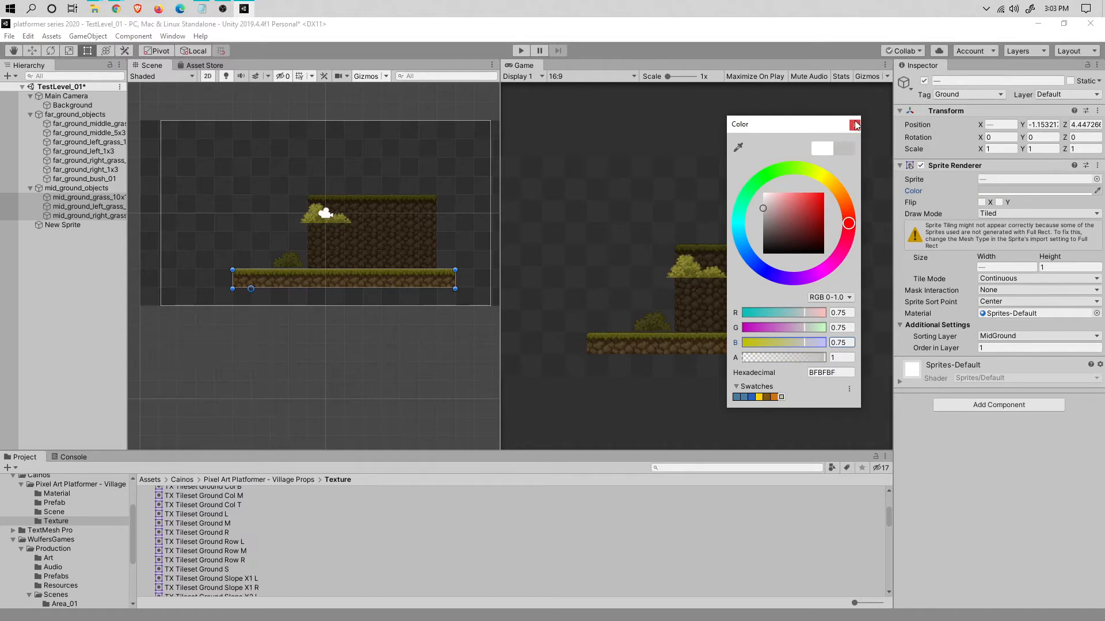
pyautogui.click(855, 125)
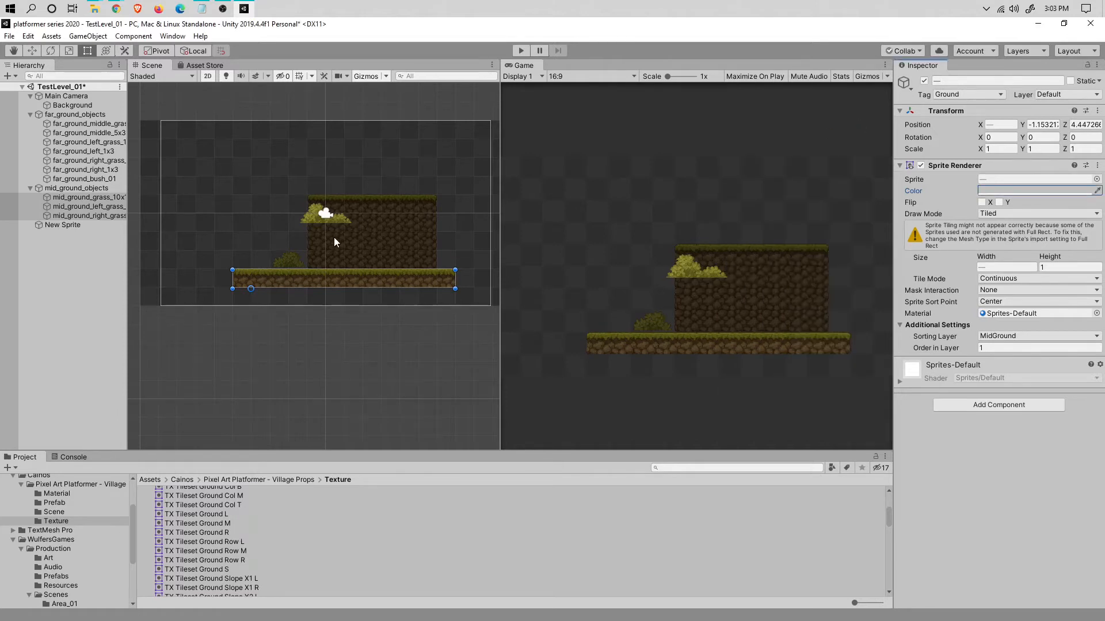
pyautogui.hotkey('ctrl', 's')
# Position the near-ground bush sprite at X 5.5, Y -2.5 and save the scene
pyautogui.click(61, 249)
pyautogui.click(62, 219)
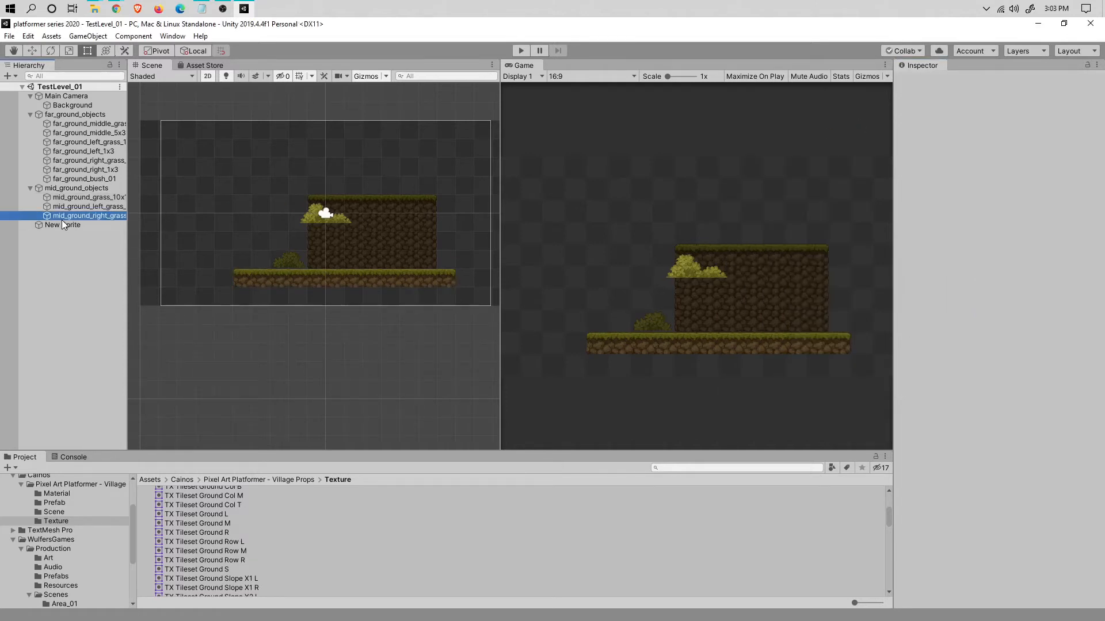
pyautogui.click(63, 223)
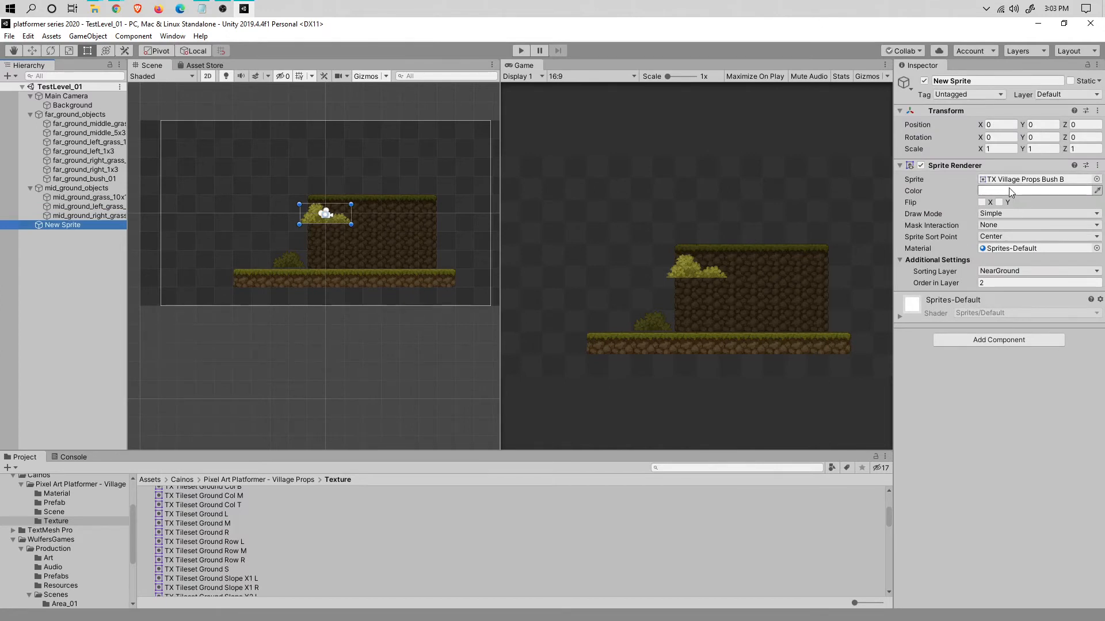
pyautogui.click(994, 395)
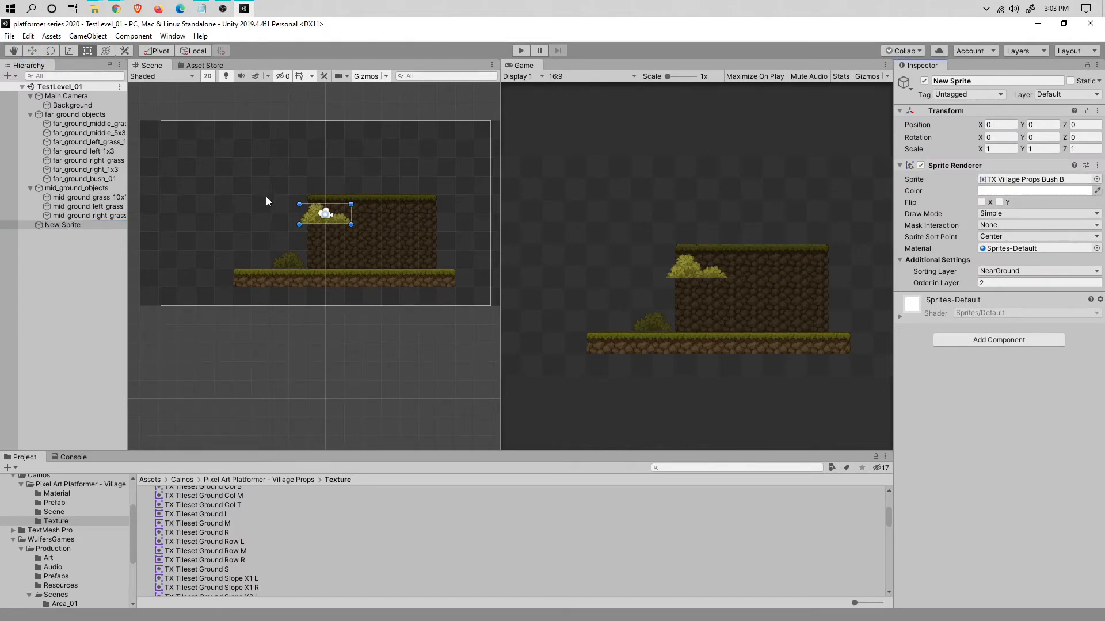
pyautogui.moveTo(310, 216); pyautogui.dragTo(408, 262)
pyautogui.click(1005, 124)
pyautogui.write('5')
pyautogui.press('Tab')
pyautogui.write('3')
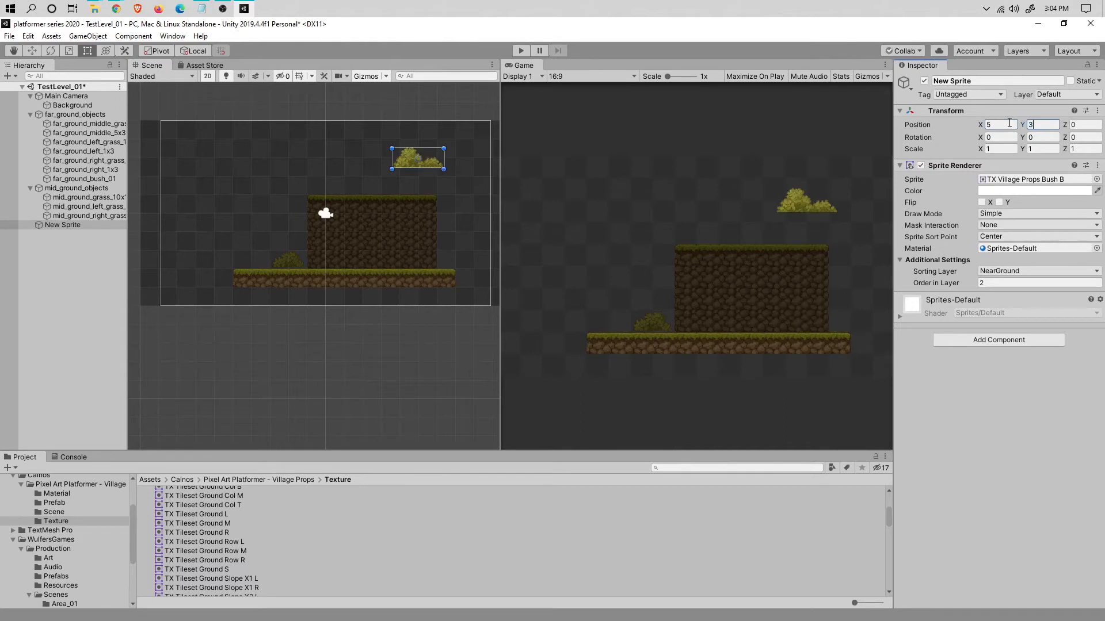
pyautogui.press('BackSpace')
pyautogui.write('-2.5')
pyautogui.click(1010, 124)
pyautogui.write('-6')
pyautogui.press('BackSpace')
pyautogui.press('BackSpace')
pyautogui.write('6')
pyautogui.press('BackSpace')
pyautogui.write('5.5')
pyautogui.press('Return')
pyautogui.hotkey('ctrl', 's')
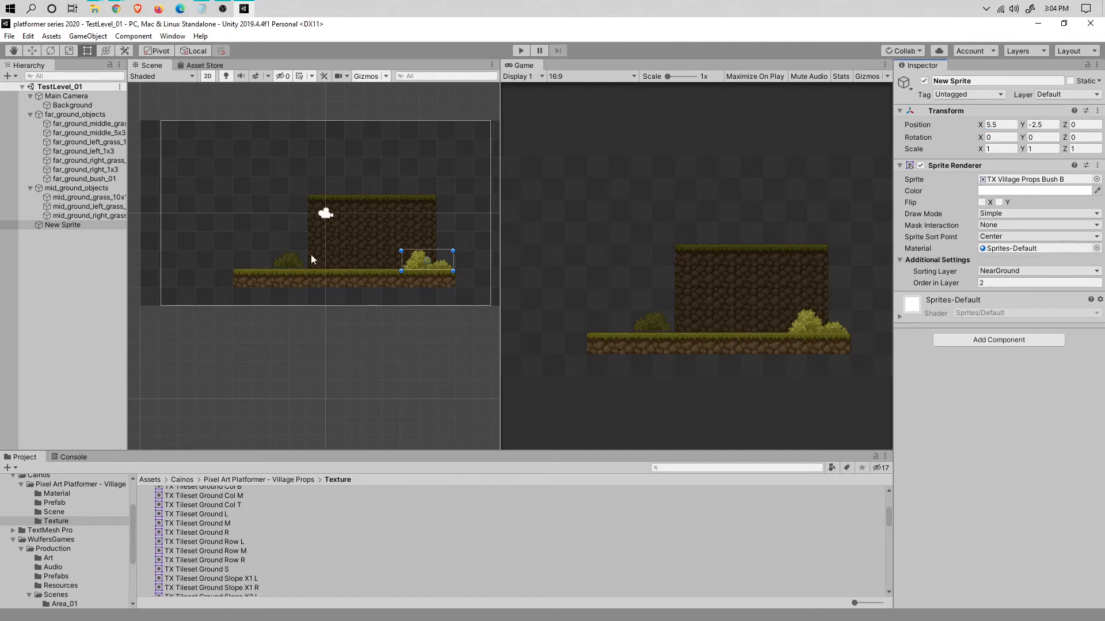
# Rename the near-ground bush sprite to near_ground_bush_01
pyautogui.click(80, 224)
pyautogui.press('BackSpace')
pyautogui.write('near_ground_')
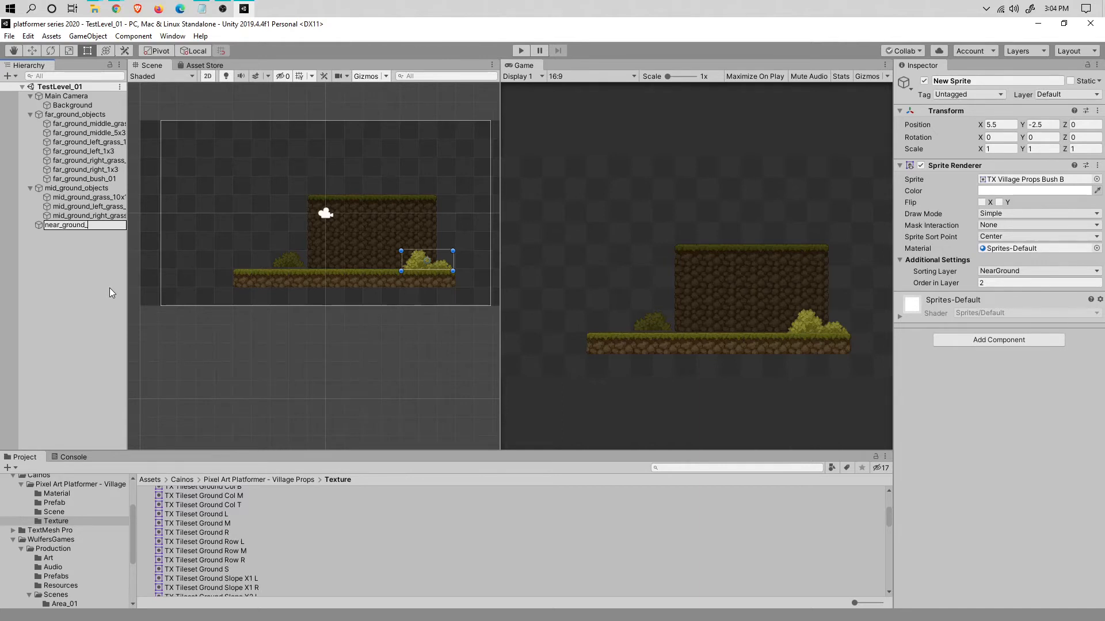
pyautogui.write('grass_01')
pyautogui.press('Return')
pyautogui.press('F2')
pyautogui.click(105, 225)
pyautogui.press('BackSpace')
pyautogui.press('BackSpace')
pyautogui.press('BackSpace')
pyautogui.press('BackSpace')
pyautogui.press('BackSpace')
pyautogui.write('bush')
pyautogui.press('Return')
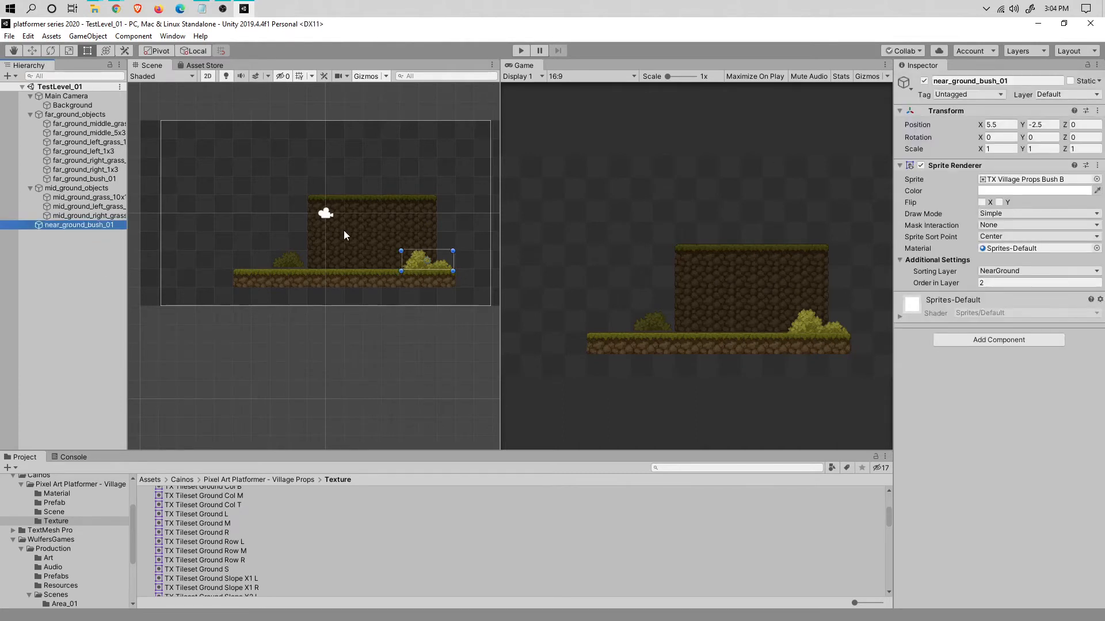
# Duplicate near_ground_bush_01 and name the copy near_ground_crate_01
pyautogui.hotkey('ctrl', 'd')
pyautogui.press('F2')
pyautogui.press('Right')
pyautogui.press('BackSpace')
pyautogui.press('BackSpace')
pyautogui.press('BackSpace')
pyautogui.press('BackSpace')
pyautogui.press('BackSpace')
pyautogui.write('1')
pyautogui.press('Left')
pyautogui.press('Left')
pyautogui.press('Left')
pyautogui.press('BackSpace')
pyautogui.press('BackSpace')
pyautogui.press('BackSpace')
pyautogui.press('BackSpace')
pyautogui.write('crate')
pyautogui.press('Return')
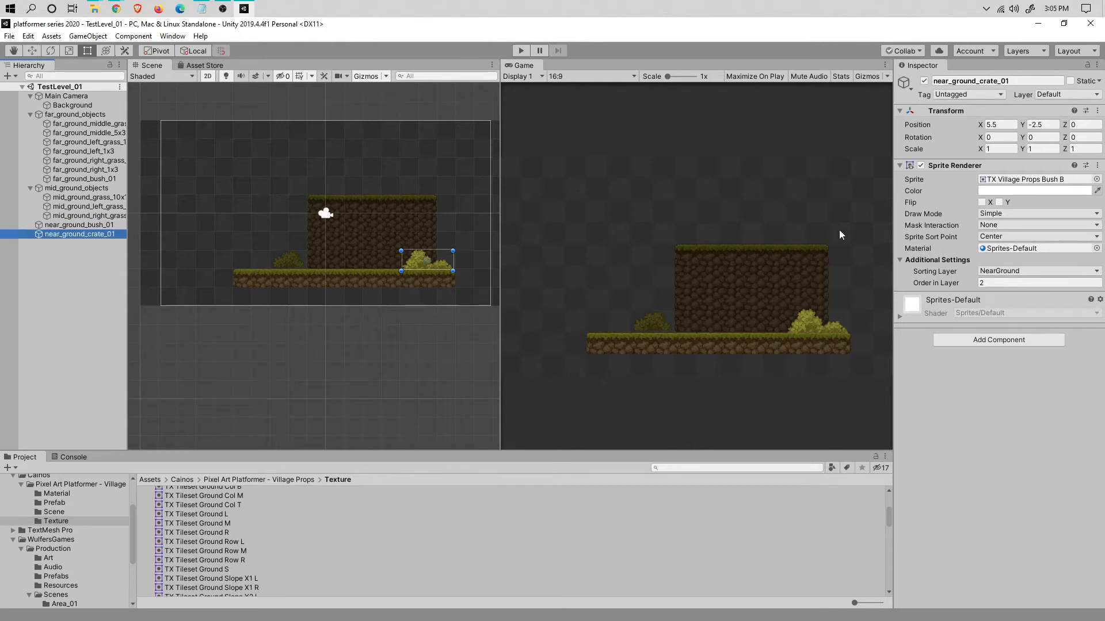
# Assign the TX Village Props Crate Large sprite to near_ground_crate_01
pyautogui.click(1096, 179)
pyautogui.click(738, 241)
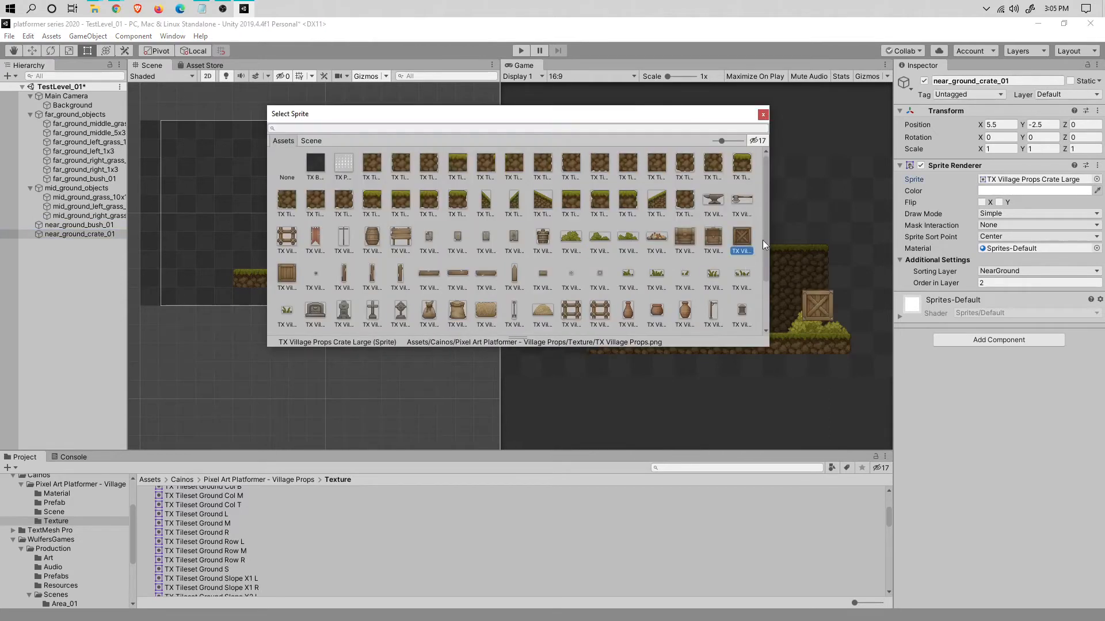
pyautogui.click(763, 114)
# Position the crate at X -4, Y -3 on the far end of the grass platform and save the scene
pyautogui.moveTo(424, 247); pyautogui.dragTo(244, 256)
pyautogui.click(1001, 124)
pyautogui.write('-4')
pyautogui.press('Tab')
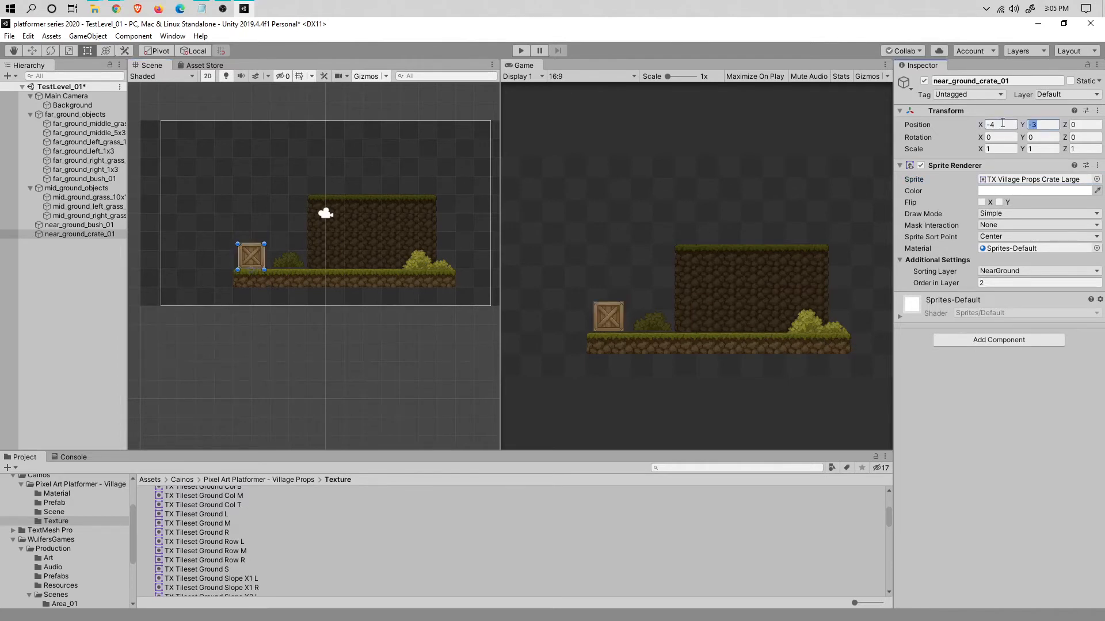
pyautogui.write('-3')
pyautogui.hotkey('ctrl', 's')
# Create an empty game object in the scene root and name it near_ground_objects
pyautogui.click(79, 251)
pyautogui.click(85, 226)
pyautogui.keyDown('shift'); pyautogui.click(88, 233); pyautogui.keyUp('shift')
pyautogui.click(78, 274)
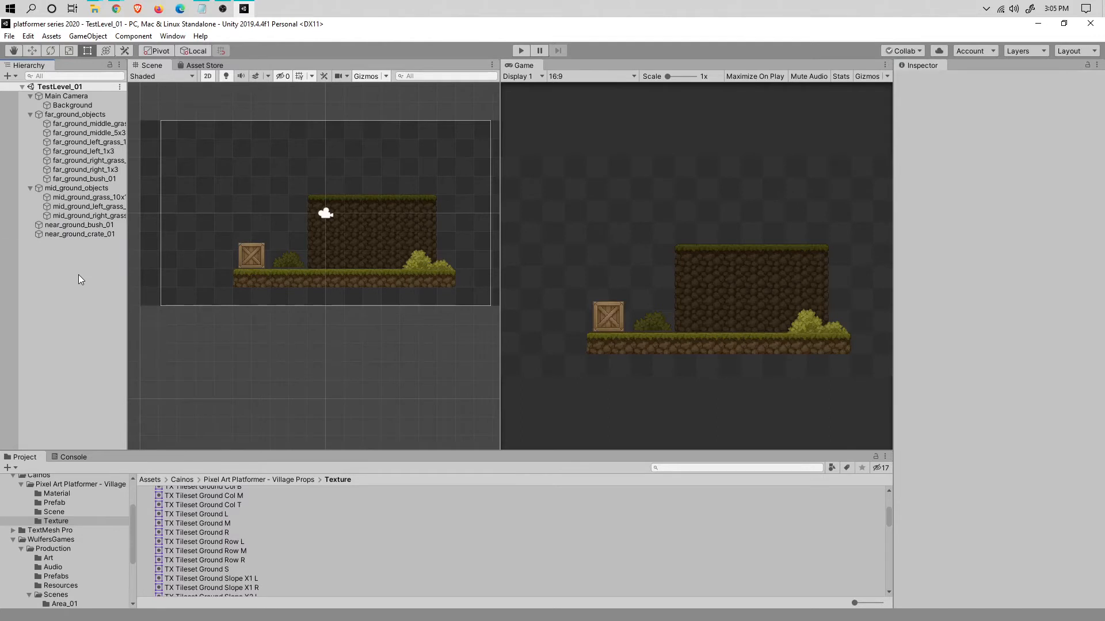
pyautogui.rightClick(79, 274)
pyautogui.click(131, 384)
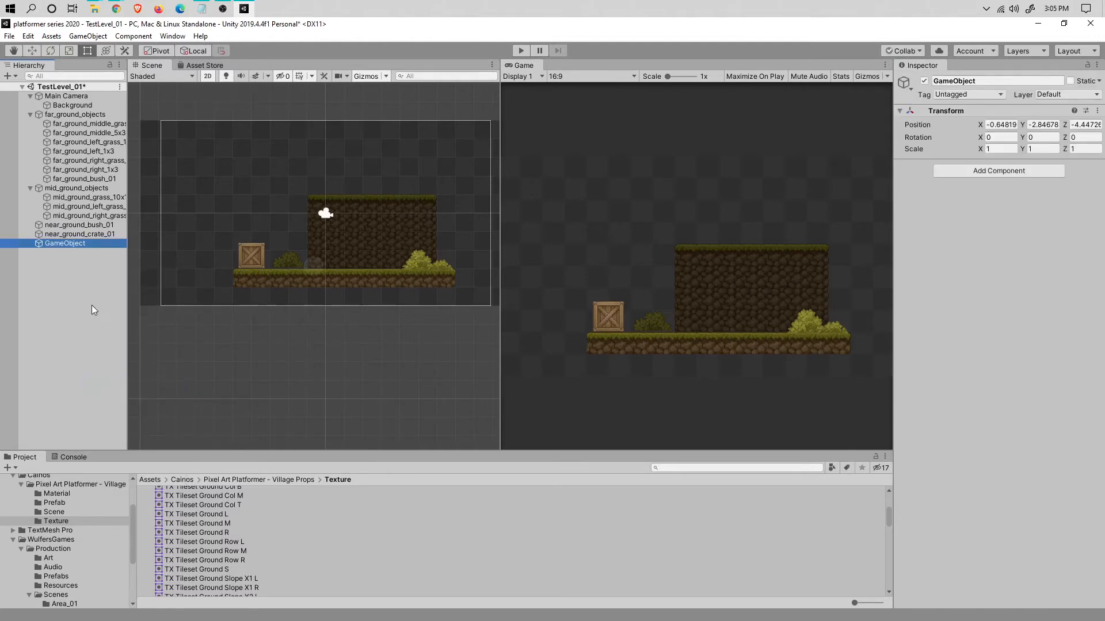
pyautogui.press('F2')
pyautogui.write('near_gro')
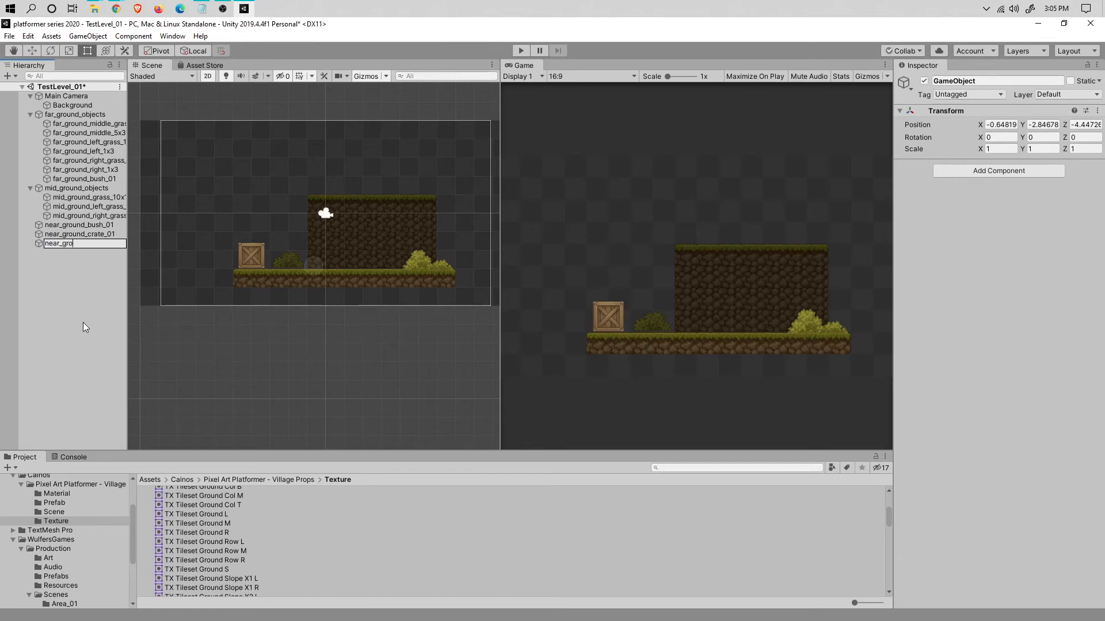
pyautogui.write('und_objects')
pyautogui.press('Return')
# Parent near_ground_bush_01 and near_ground_crate_01 to near_ground_objects and save the scene
pyautogui.click(112, 236)
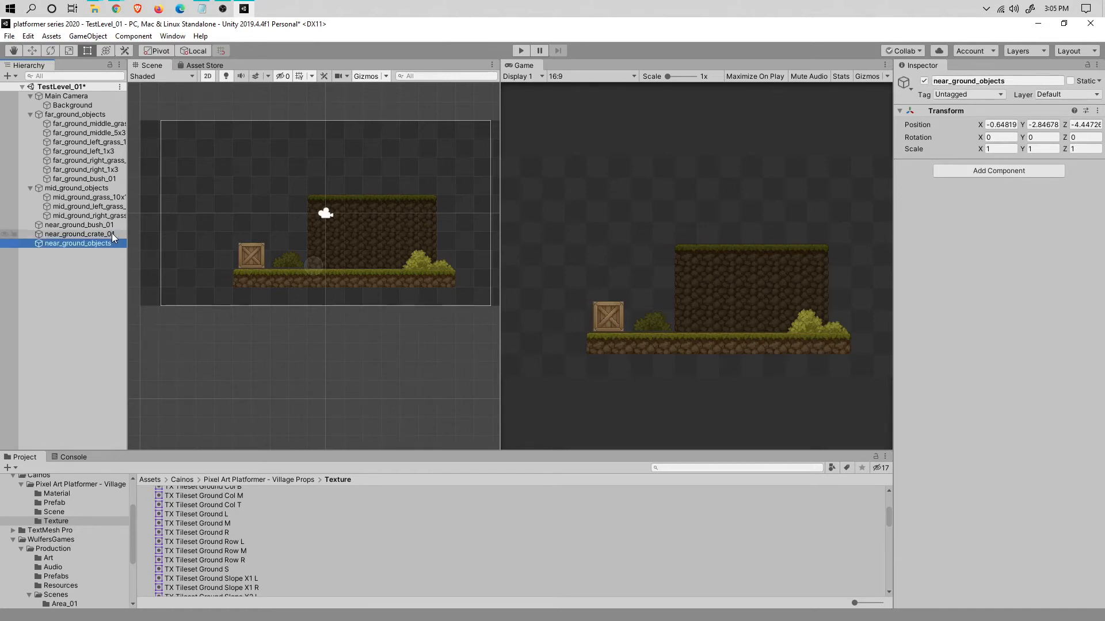
pyautogui.keyDown('shift'); pyautogui.click(106, 228); pyautogui.keyUp('shift')
pyautogui.moveTo(103, 237); pyautogui.dragTo(102, 244)
pyautogui.click(71, 283)
pyautogui.hotkey('ctrl', 's')
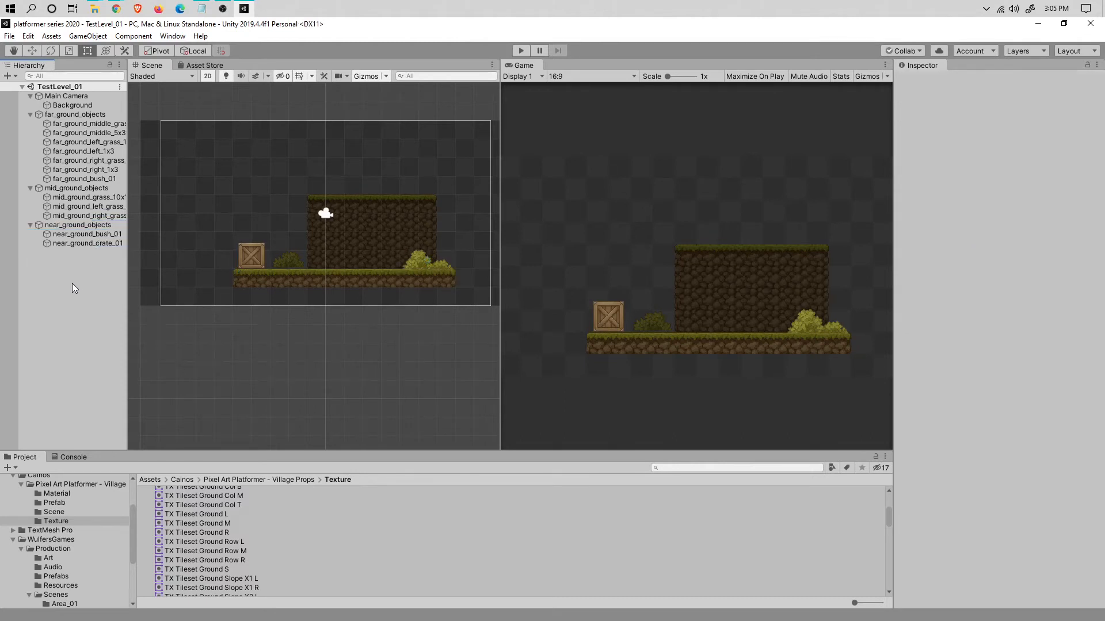
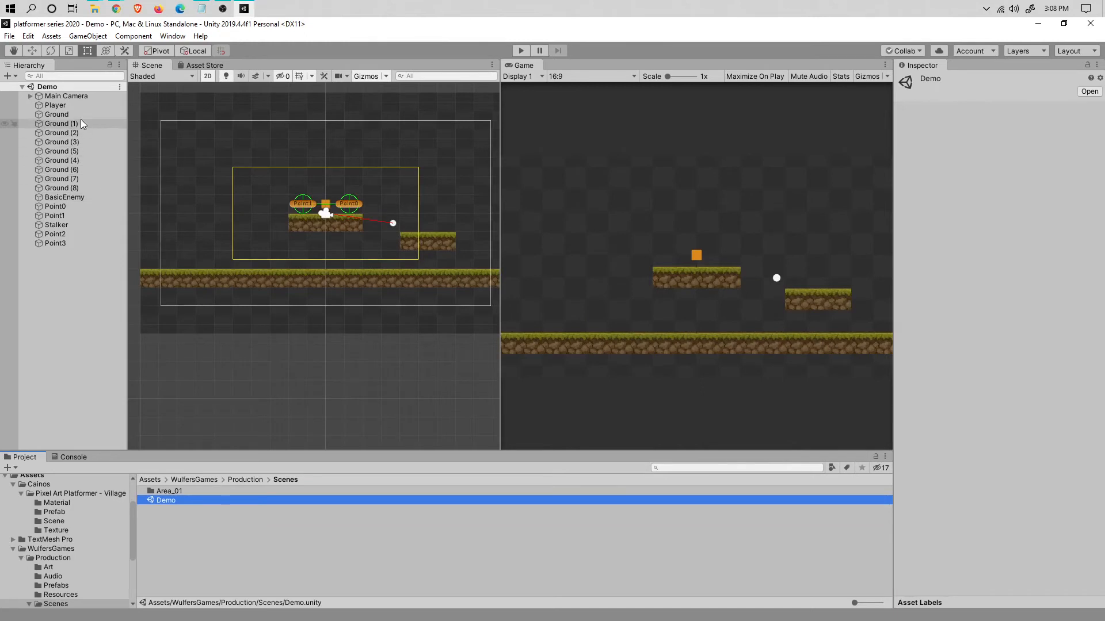
# Create a prefab of the Demo scene's Player in the WulfersGames Production Prefabs folder
pyautogui.click(78, 105)
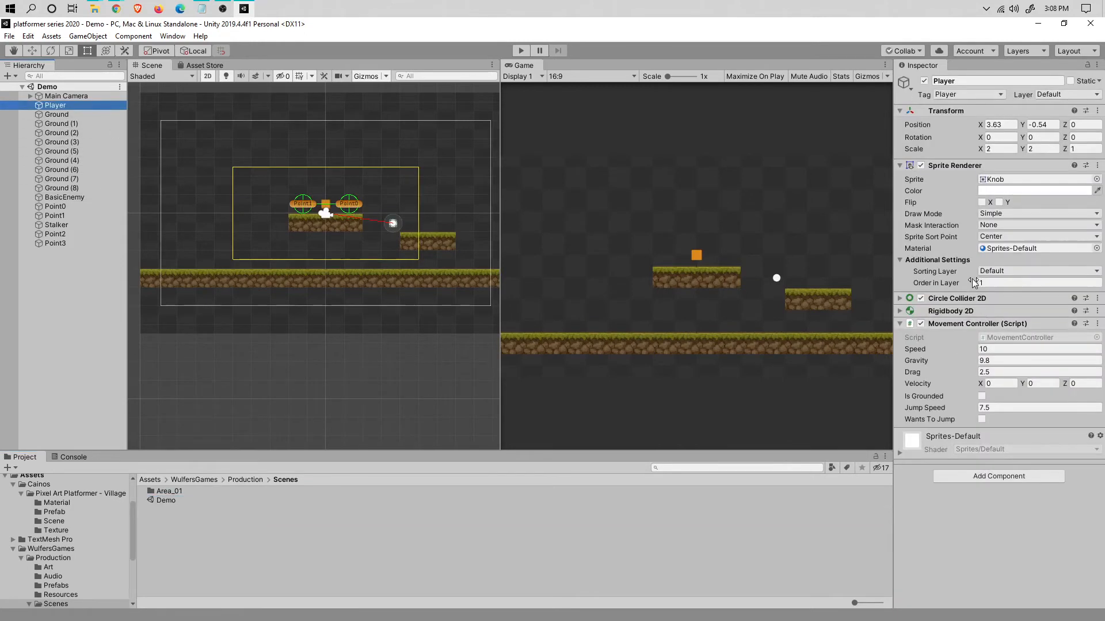
pyautogui.click(199, 480)
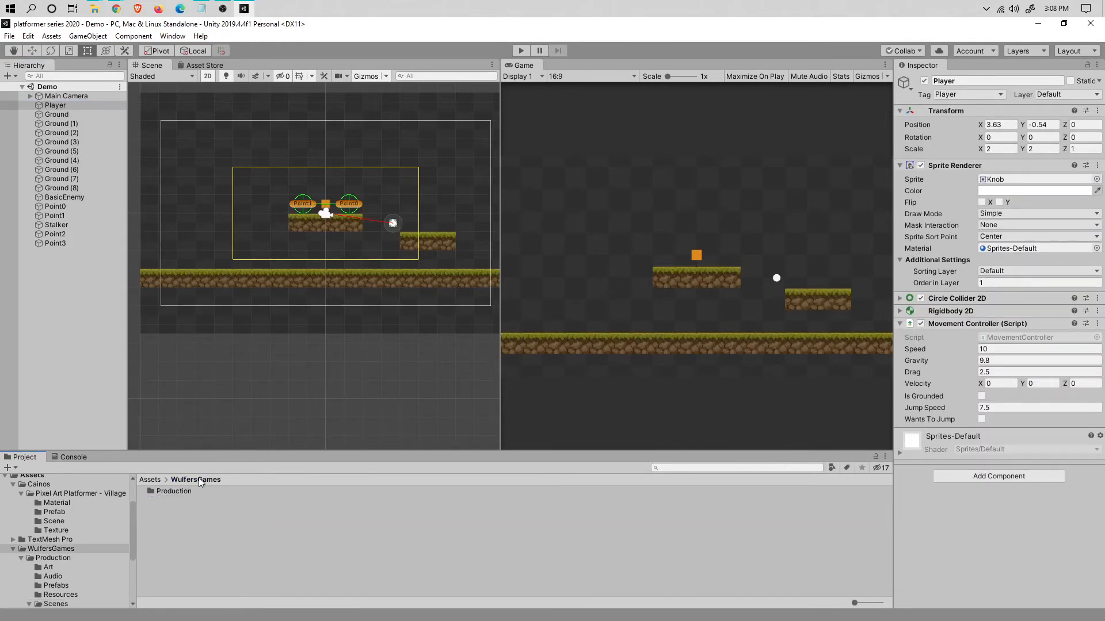
pyautogui.doubleClick(191, 490)
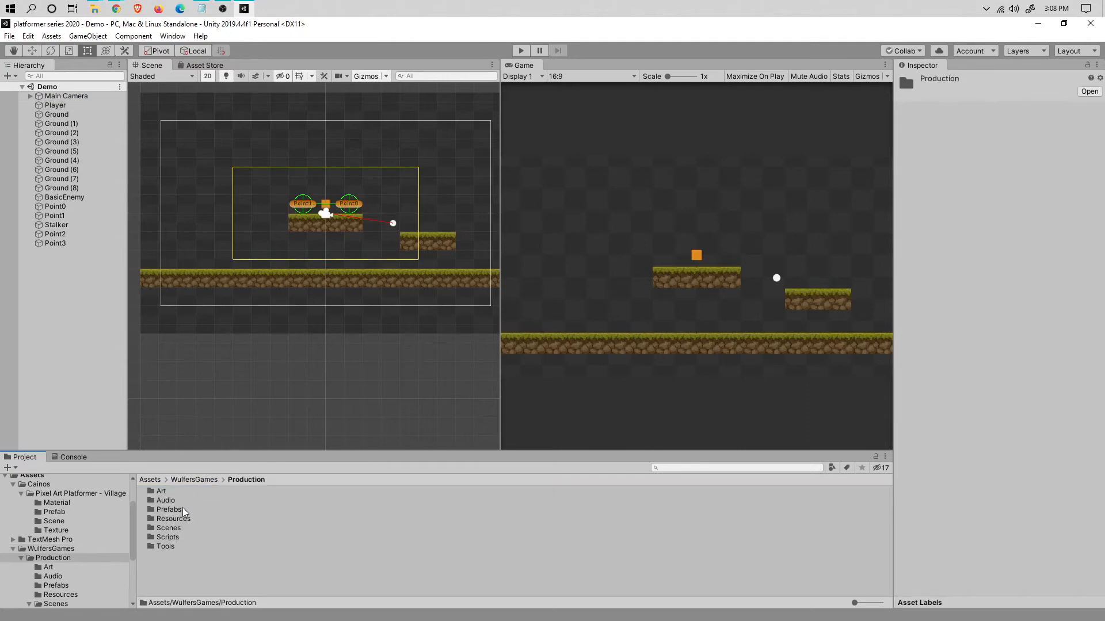
pyautogui.doubleClick(181, 509)
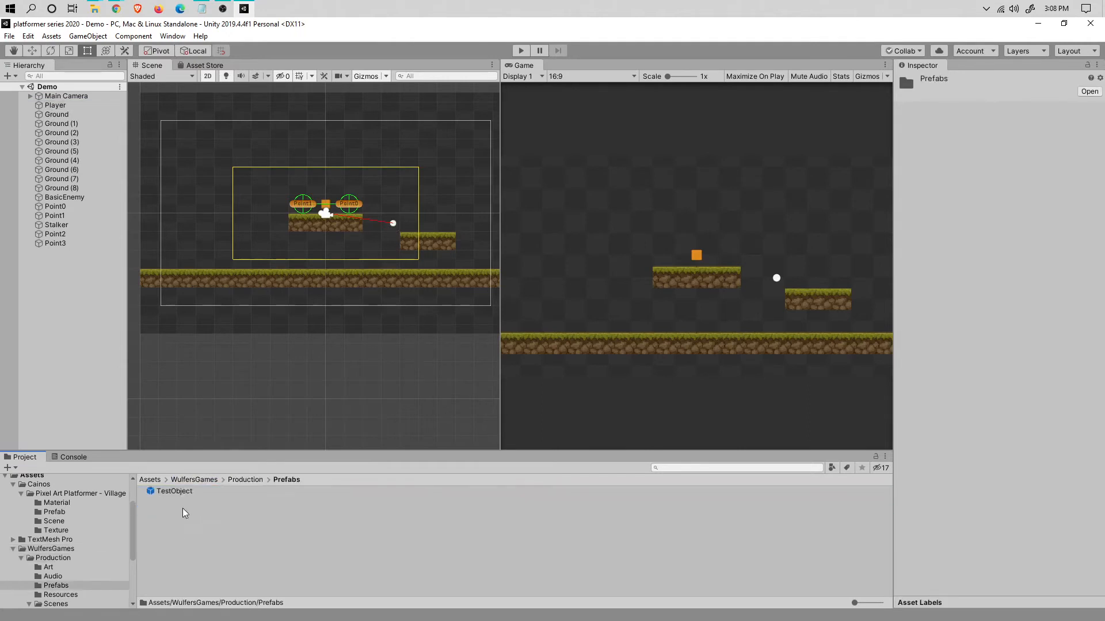
pyautogui.click(68, 105)
pyautogui.moveTo(63, 105); pyautogui.dragTo(213, 540)
# Create a prefab of the Demo scene's Main Camera in the Prefabs folder
pyautogui.click(63, 96)
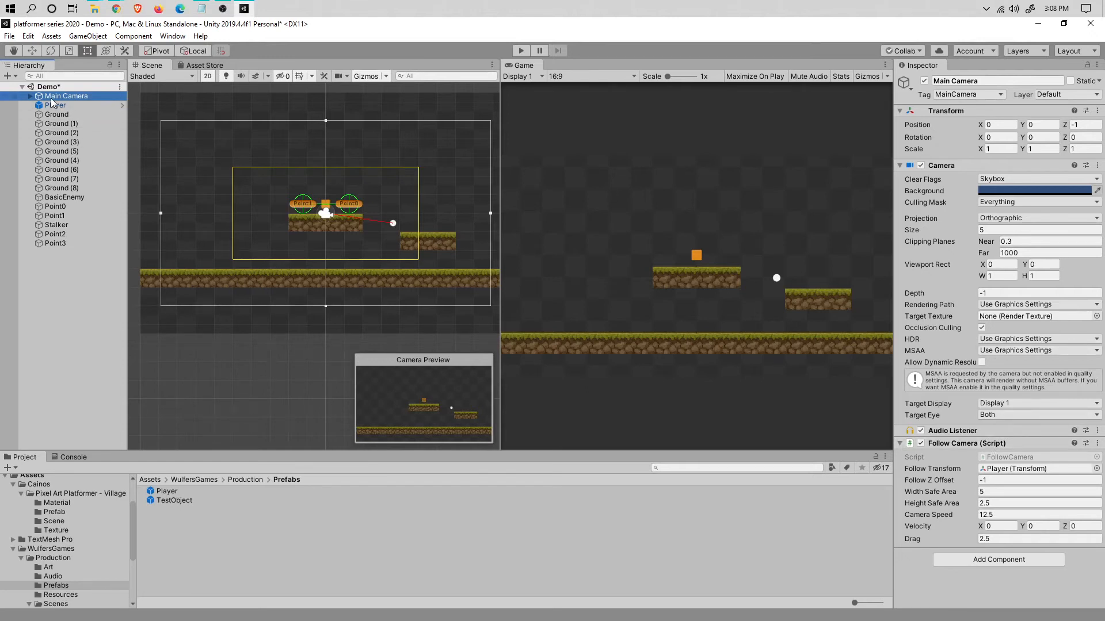
pyautogui.moveTo(48, 100); pyautogui.dragTo(200, 567)
pyautogui.click(199, 565)
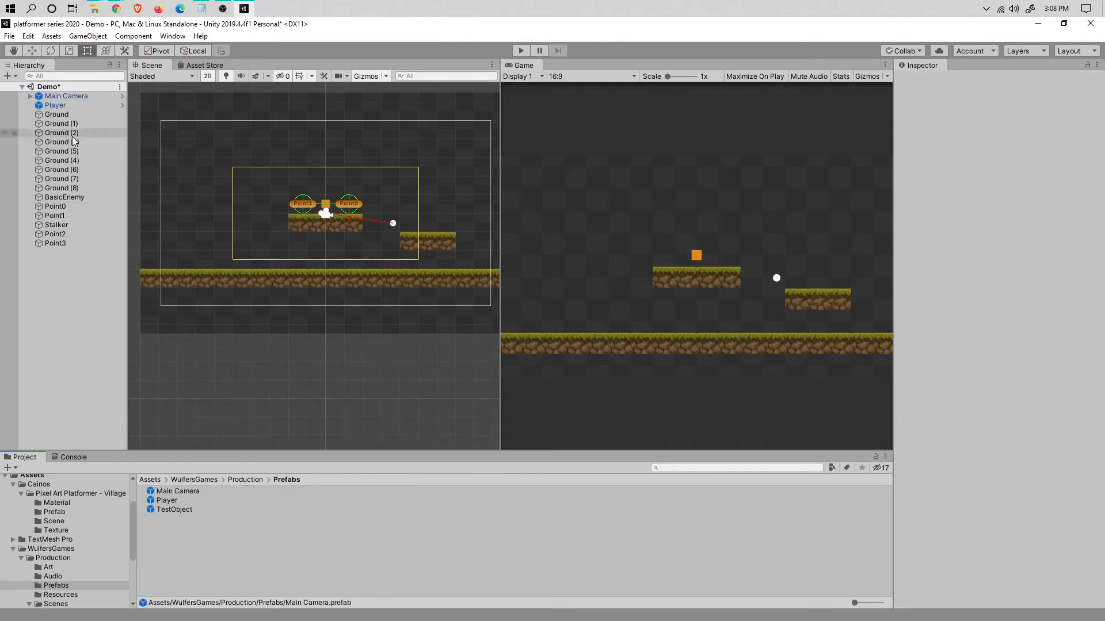
# Create prefabs of the BasicEnemy and Stalker objects in the Prefabs folder
pyautogui.click(65, 197)
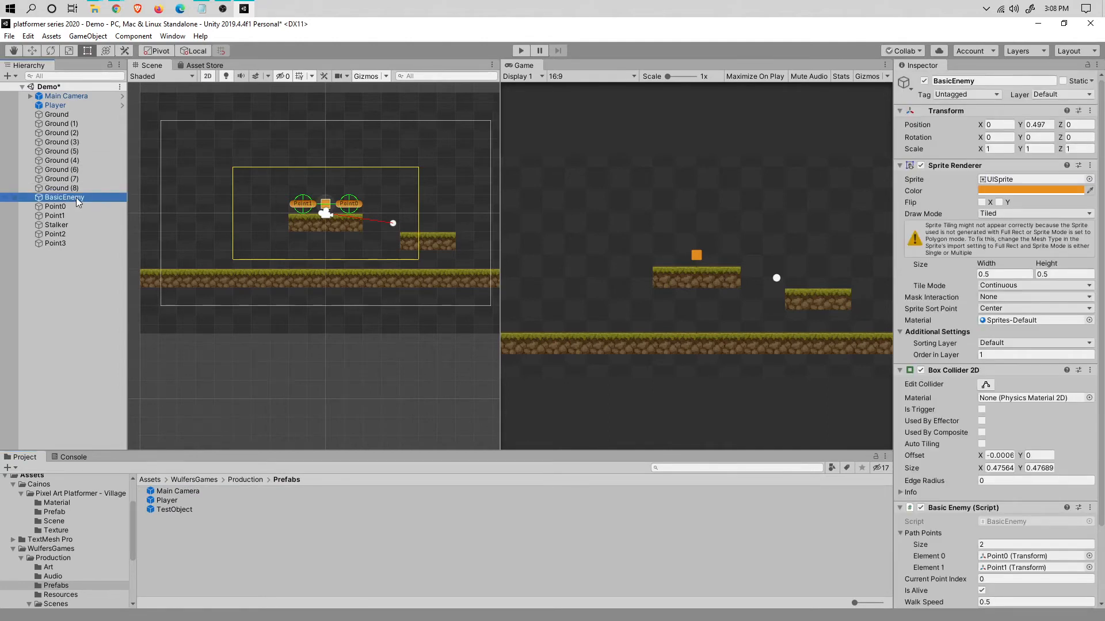
pyautogui.moveTo(76, 198); pyautogui.dragTo(180, 537)
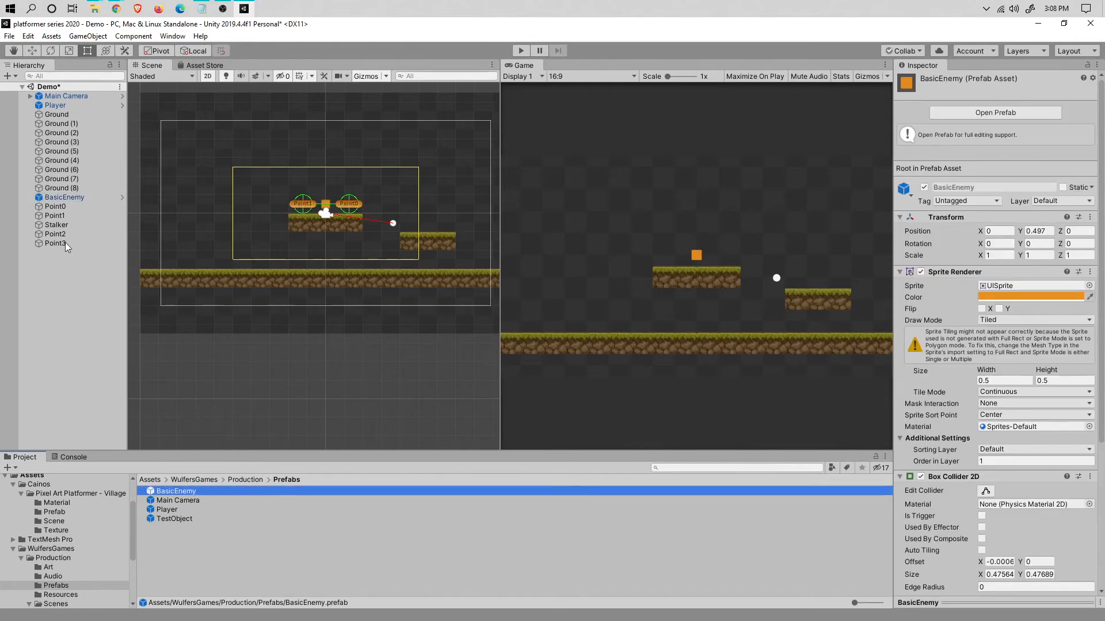
pyautogui.click(64, 223)
pyautogui.moveTo(63, 223); pyautogui.dragTo(187, 554)
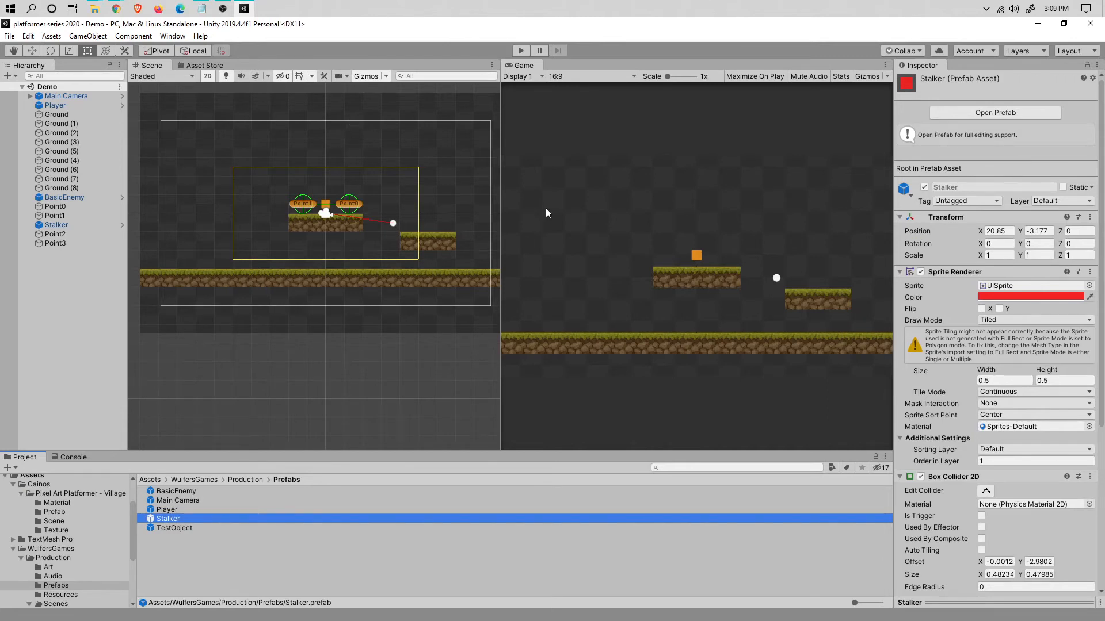
# Open the TestLevel_01 scene from the Area_01 folder in WulfersGames Production Scenes
pyautogui.click(199, 479)
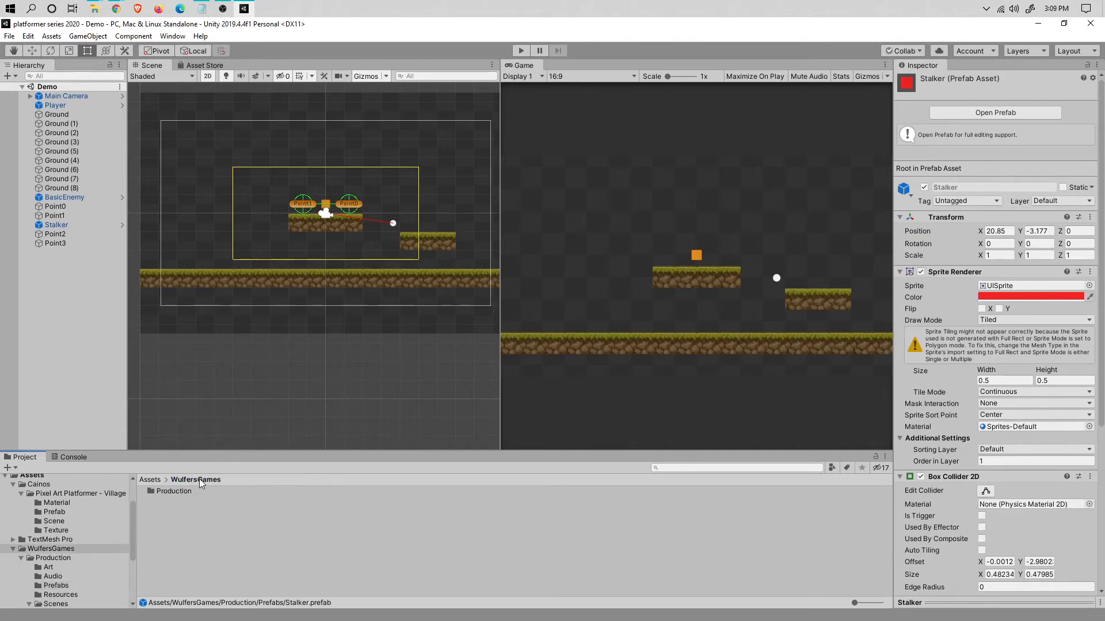
pyautogui.doubleClick(178, 490)
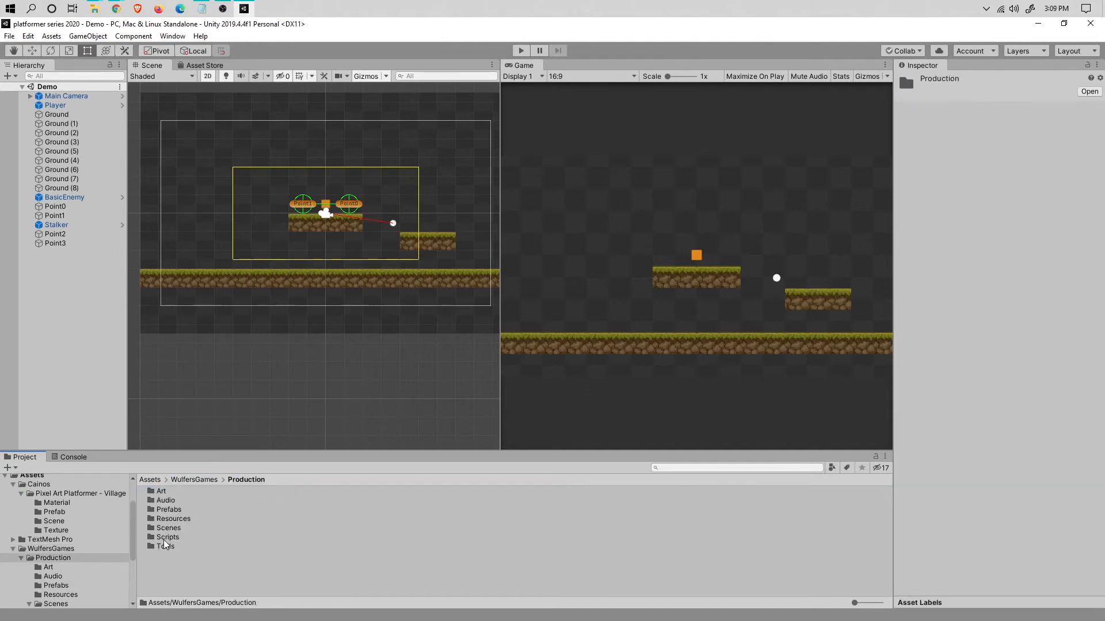
pyautogui.doubleClick(173, 527)
pyautogui.doubleClick(168, 491)
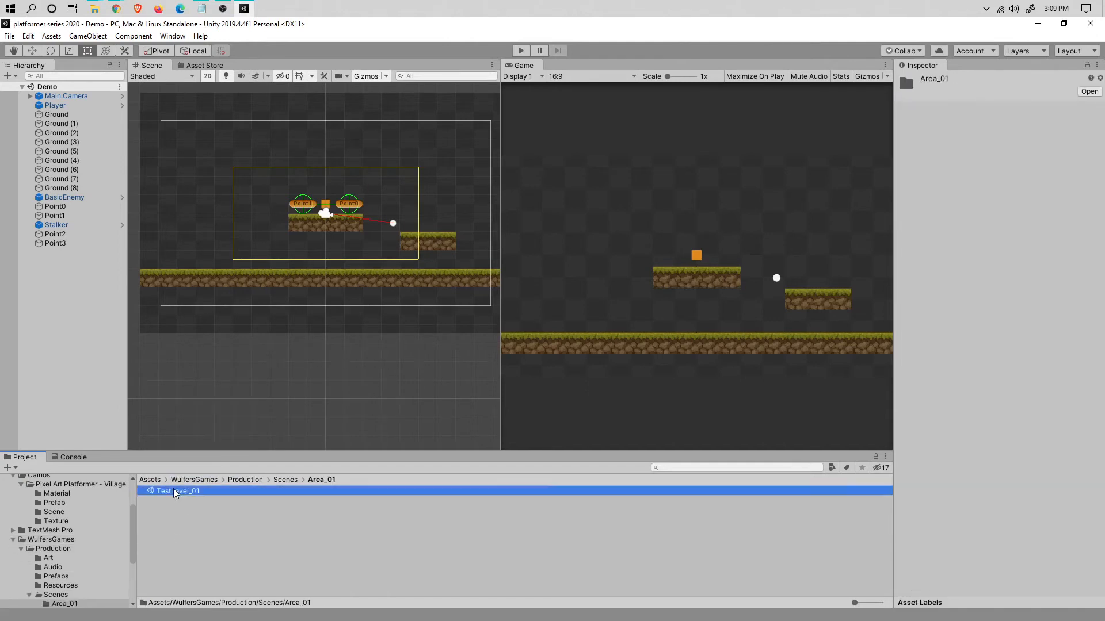
pyautogui.doubleClick(176, 490)
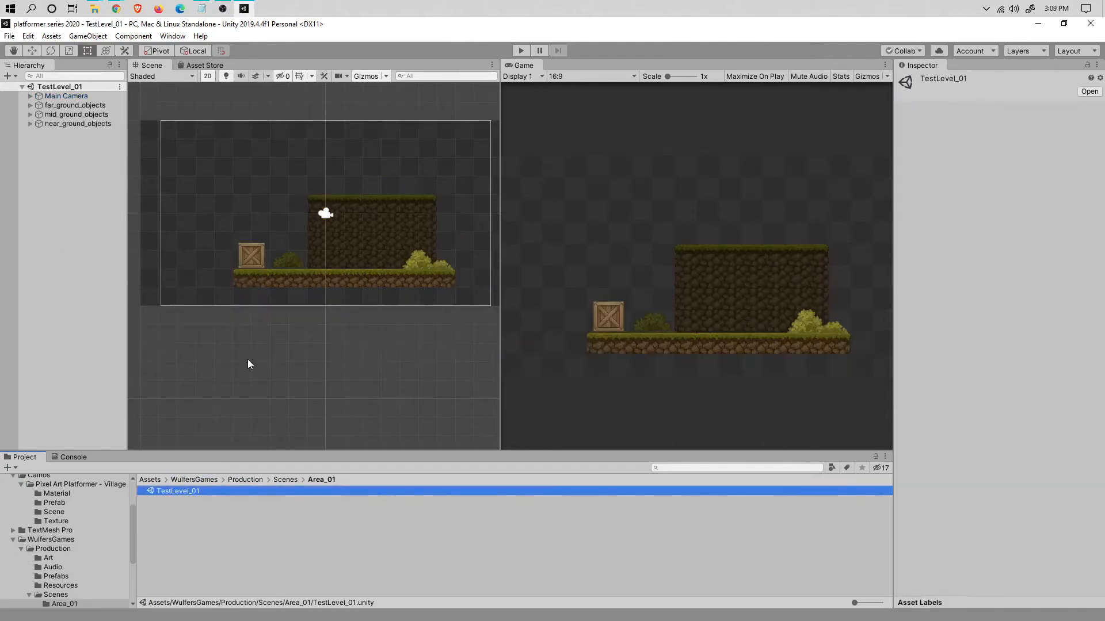
# Add the Player prefab from the Production Prefabs folder to the root of the TestLevel_01 scene
pyautogui.click(246, 480)
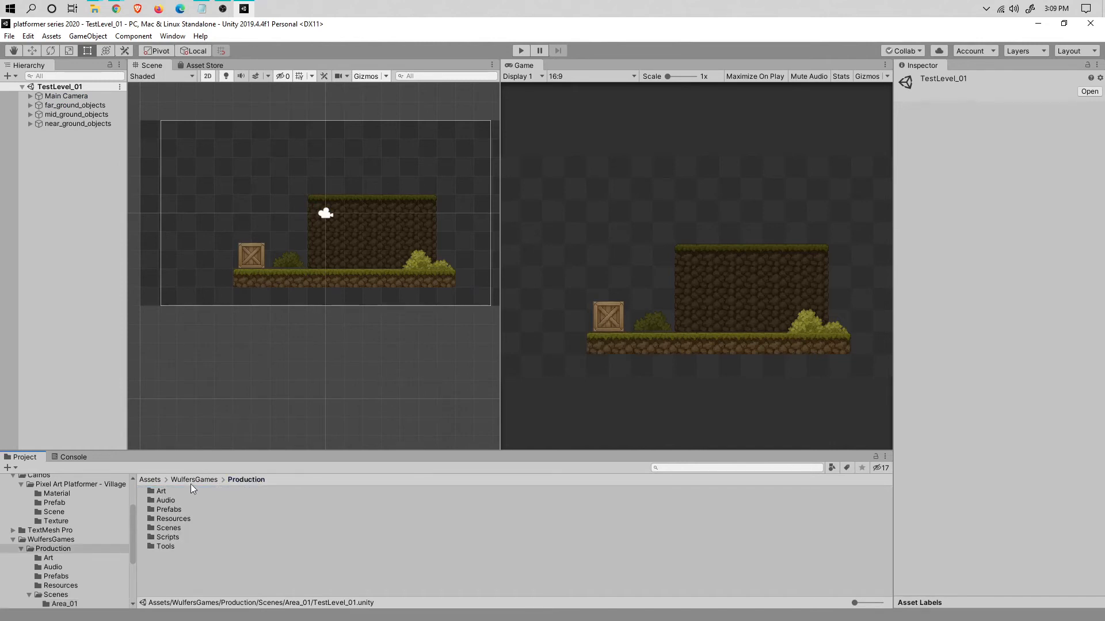
pyautogui.doubleClick(172, 509)
pyautogui.moveTo(179, 508); pyautogui.dragTo(102, 240)
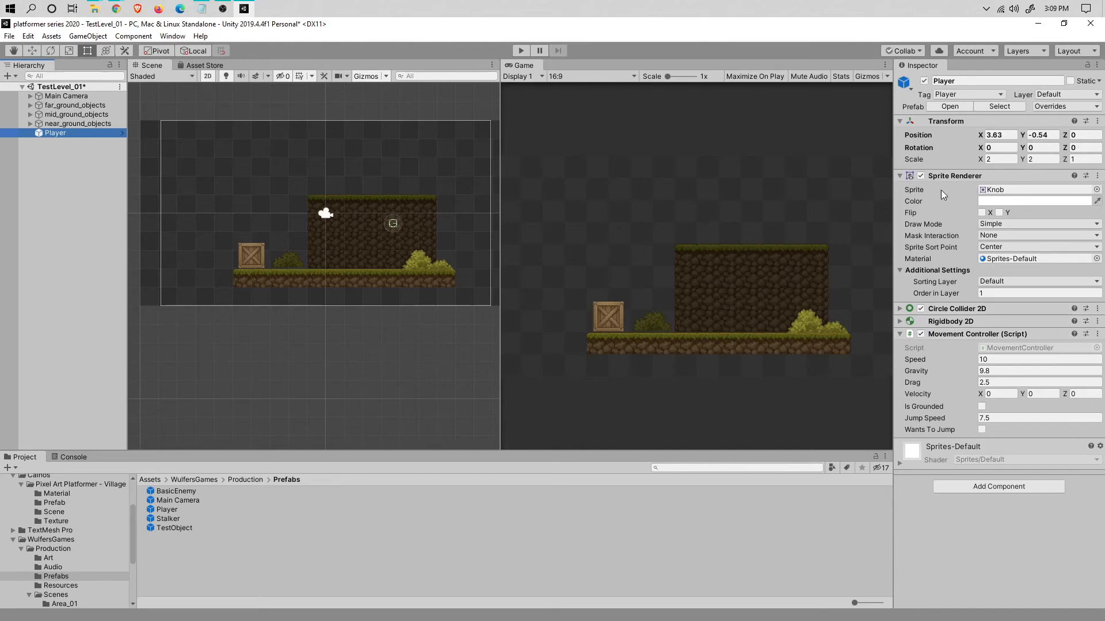
# Set the Player's X and Y position to 0 and save the scene
pyautogui.click(998, 136)
pyautogui.write('0')
pyautogui.press('Tab')
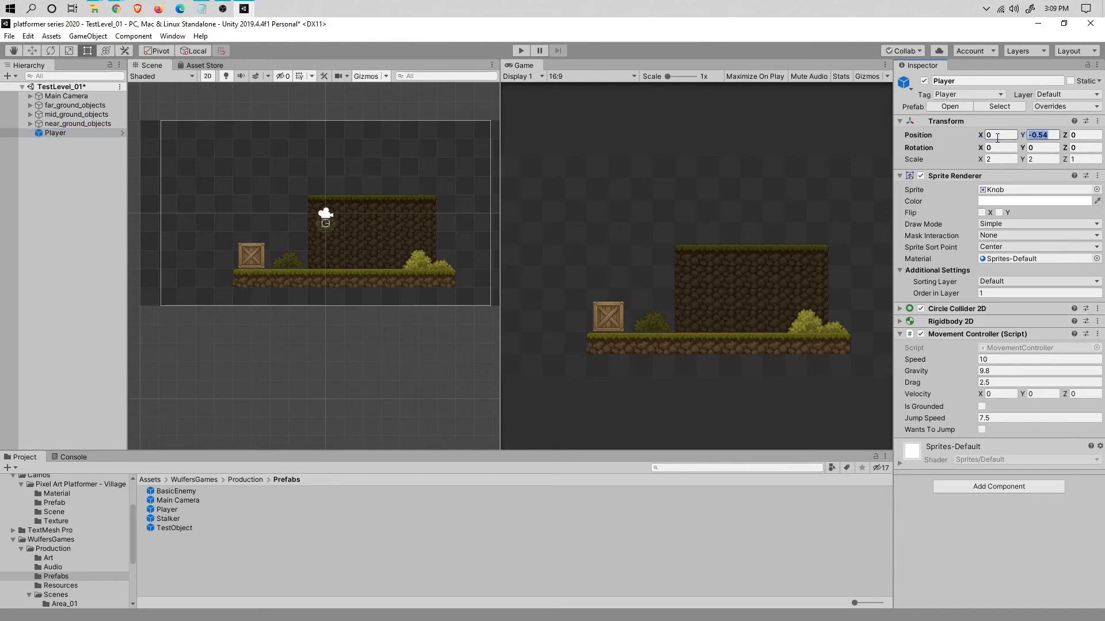
pyautogui.write('0')
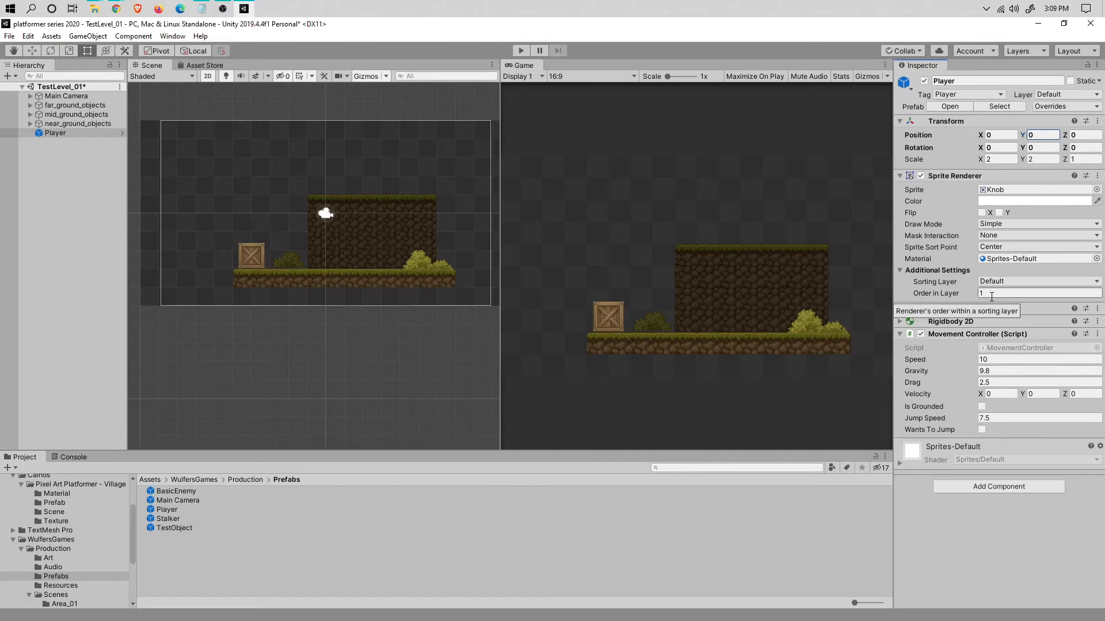
pyautogui.hotkey('ctrl', 's')
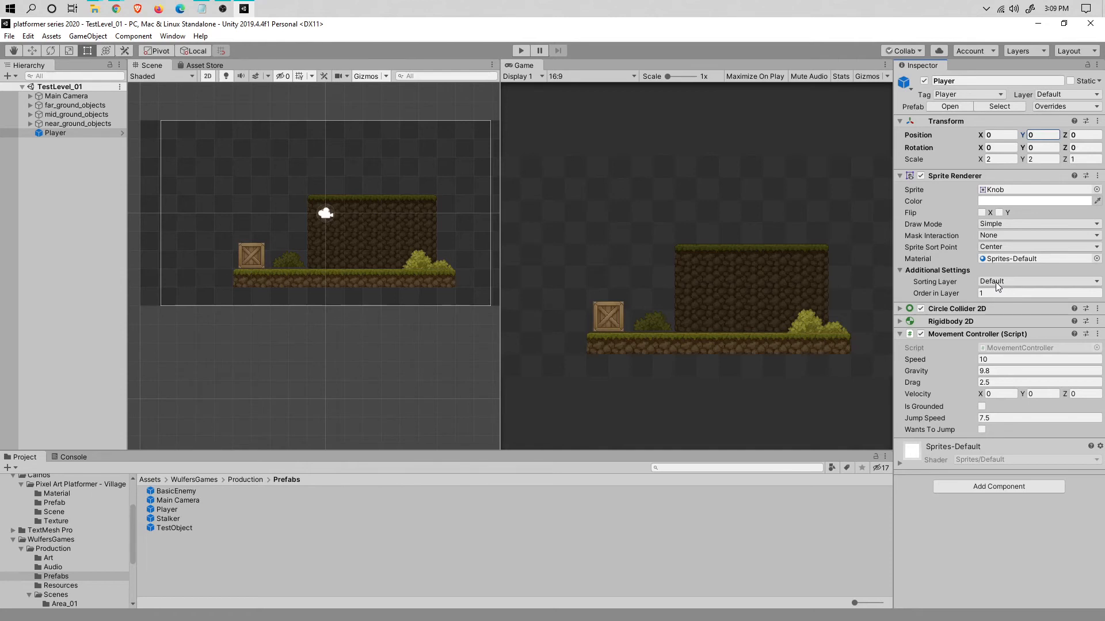
# Add a sorting layer named Players and place it between MidGround and NearGround
pyautogui.click(996, 282)
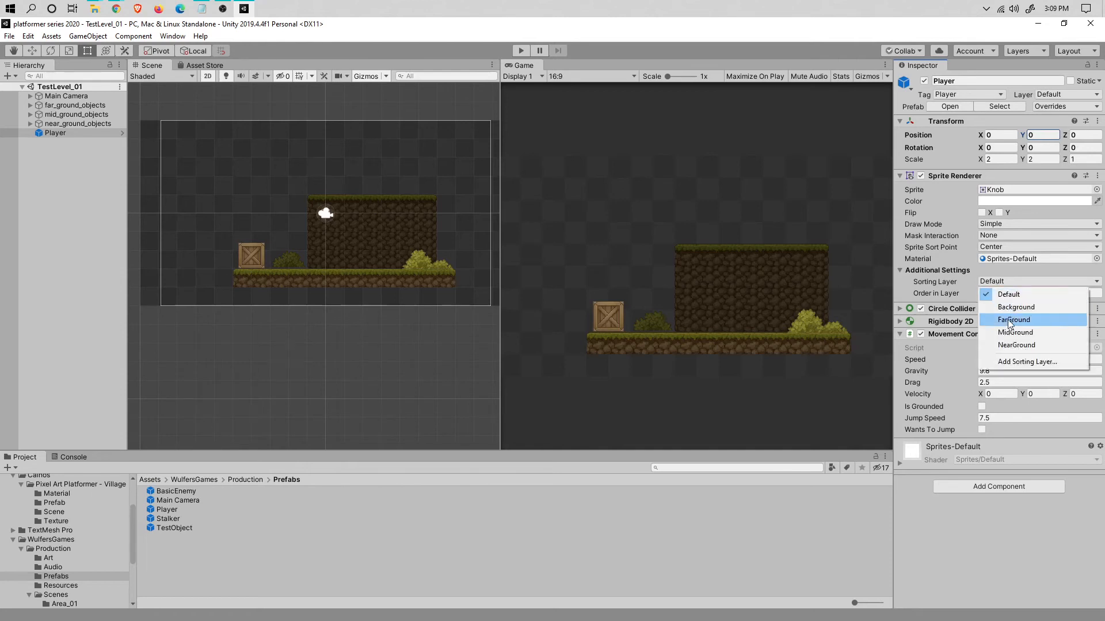
pyautogui.click(1016, 362)
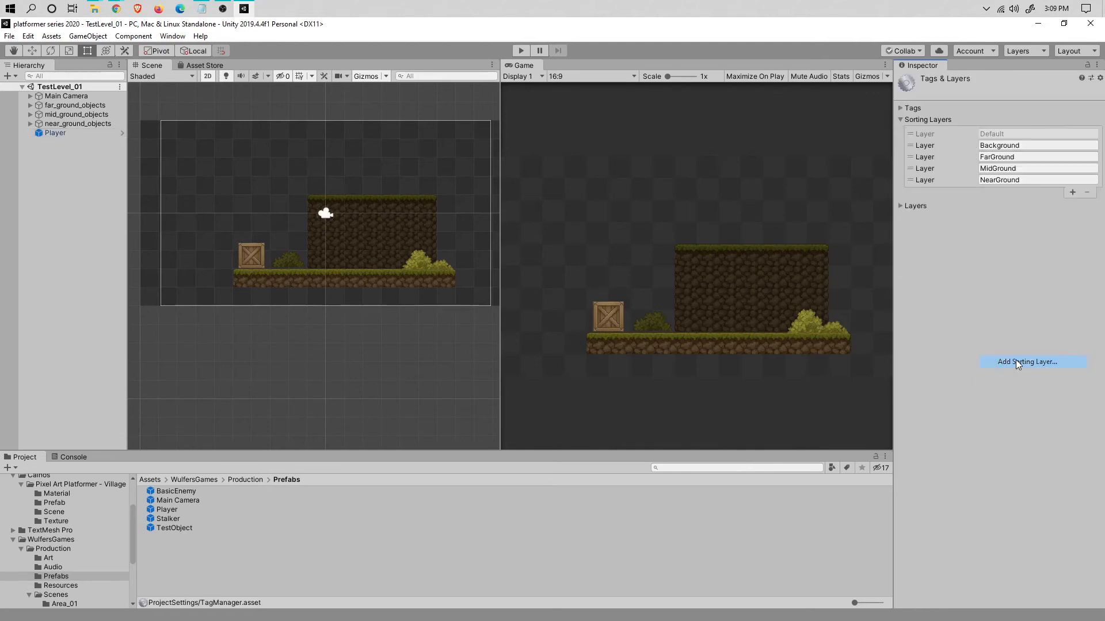
pyautogui.click(1072, 192)
pyautogui.click(1025, 192)
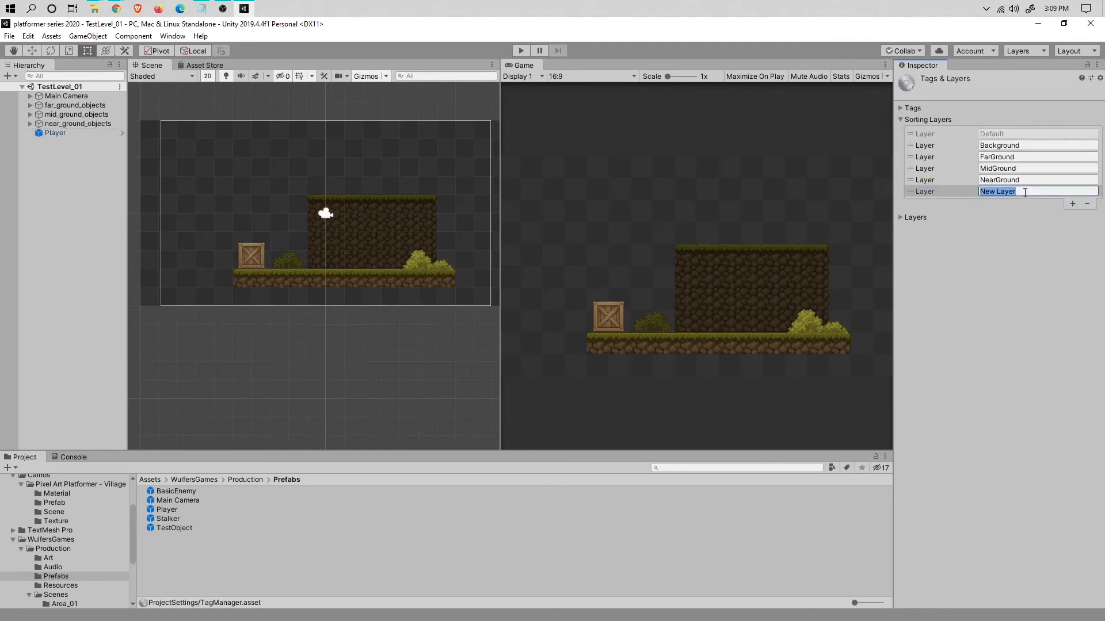
pyautogui.write('PL')
pyautogui.press('BackSpace')
pyautogui.write('layers')
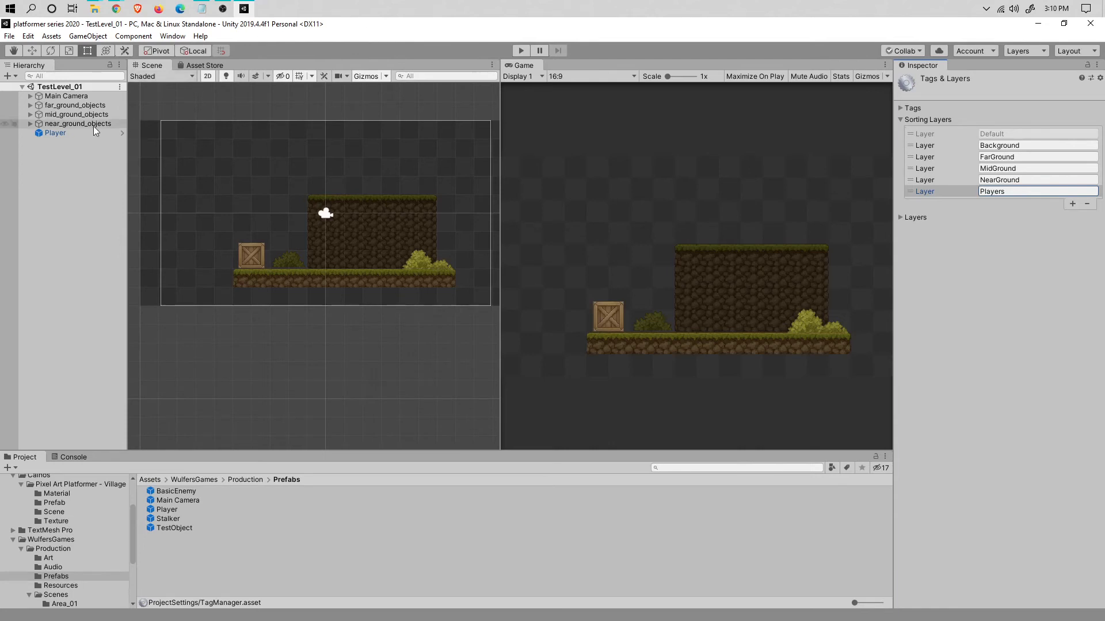
pyautogui.click(960, 244)
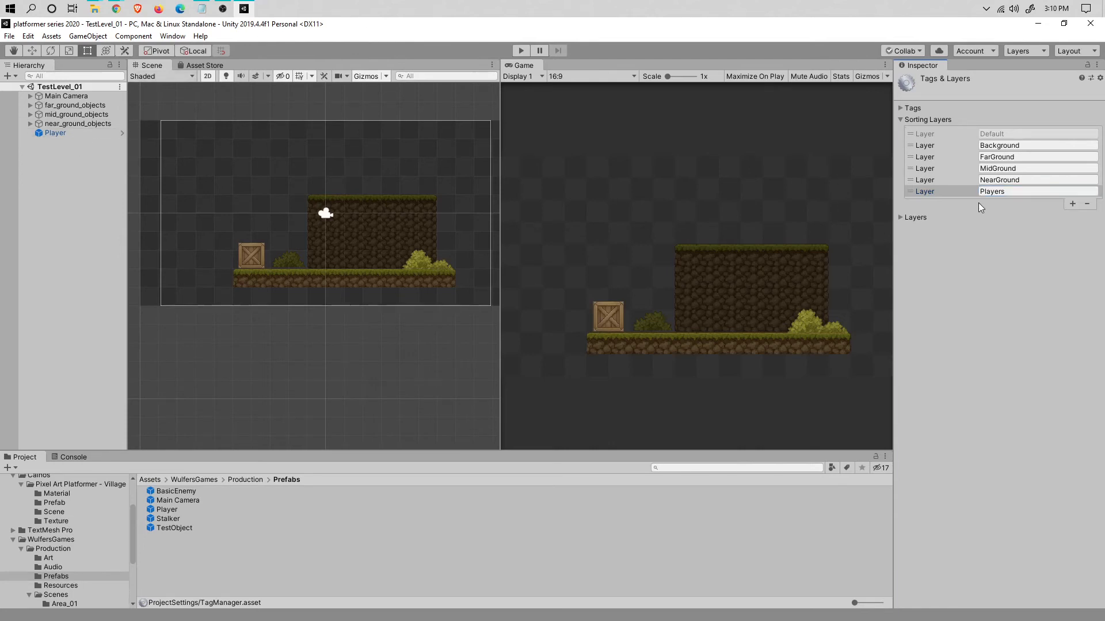
pyautogui.moveTo(910, 192)
pyautogui.mouseDown()
pyautogui.moveTo(909, 169)
pyautogui.moveTo(911, 180)
pyautogui.mouseUp()
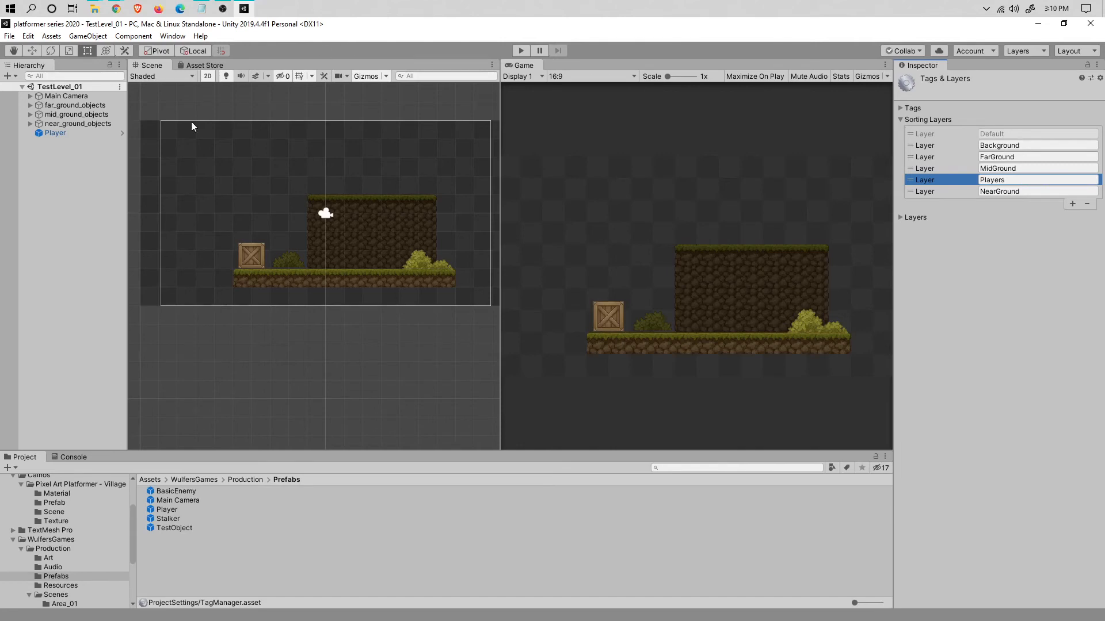
# Assign the Player's sprite to the Players sorting layer and save the scene
pyautogui.click(55, 133)
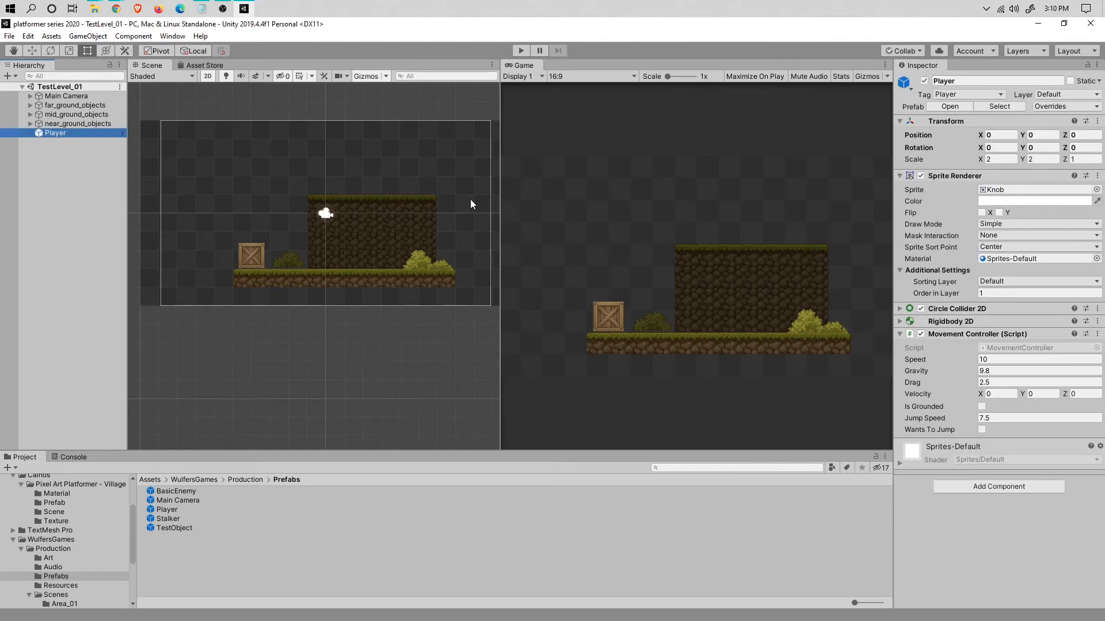
pyautogui.click(982, 281)
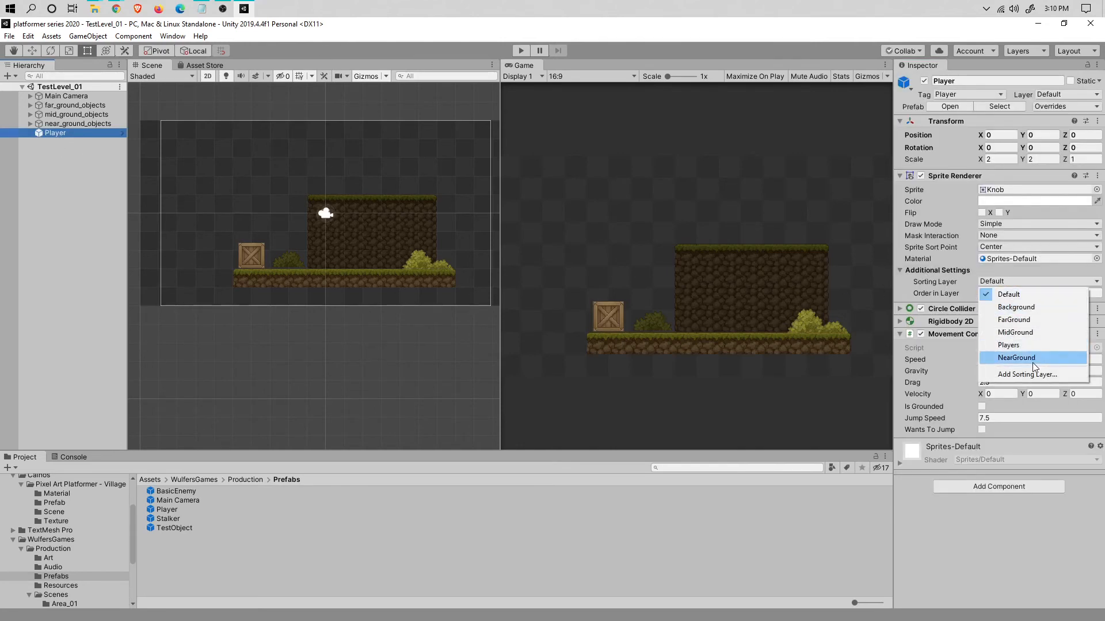
pyautogui.click(1028, 346)
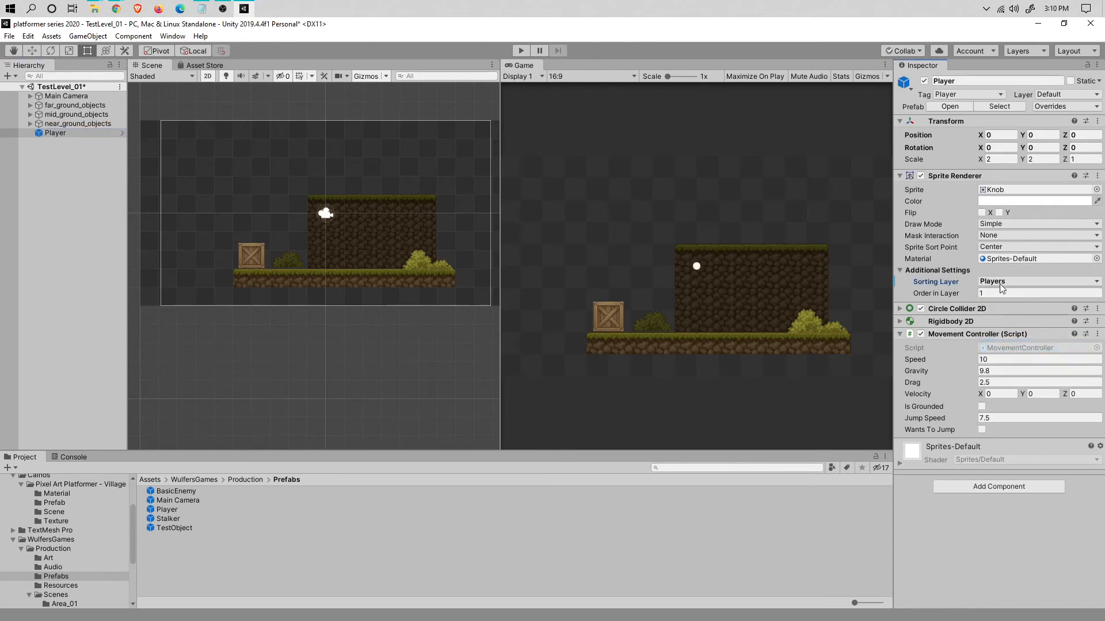
pyautogui.hotkey('ctrl', 's')
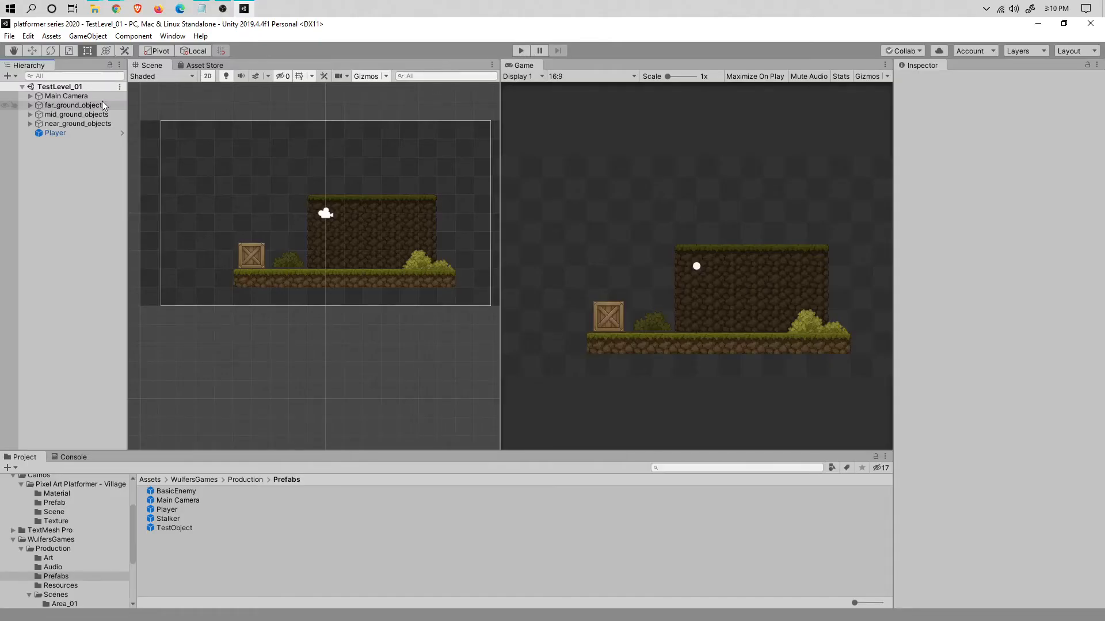
# Move the Player above the tall far-ground block, to about X 1.52, Y 1.31, and save the scene
pyautogui.click(65, 133)
pyautogui.press('w')
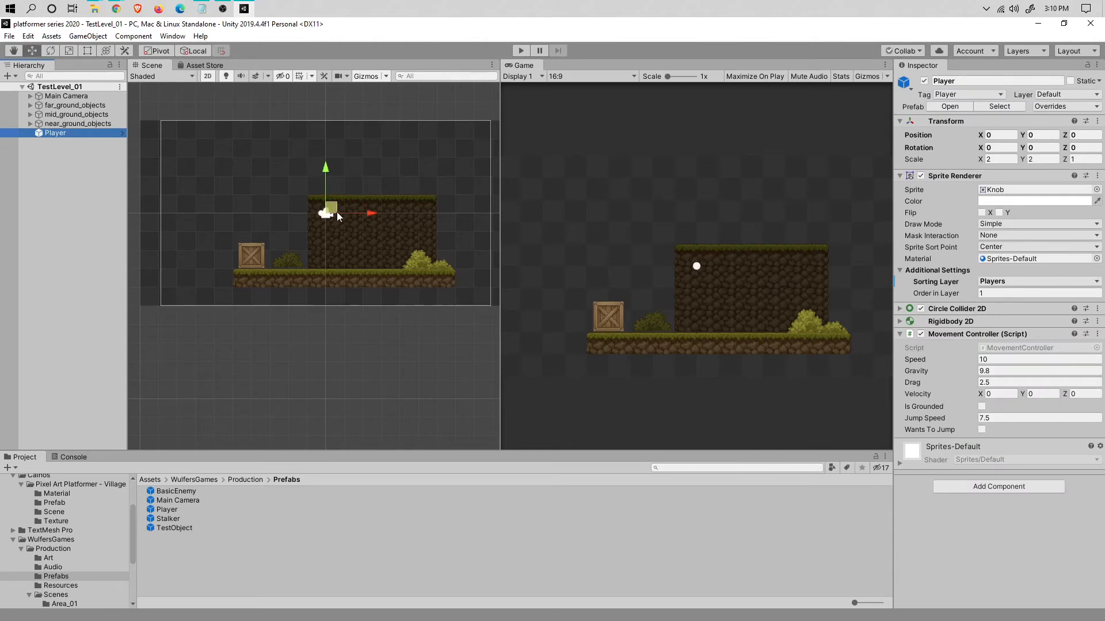
pyautogui.moveTo(332, 211); pyautogui.dragTo(365, 184)
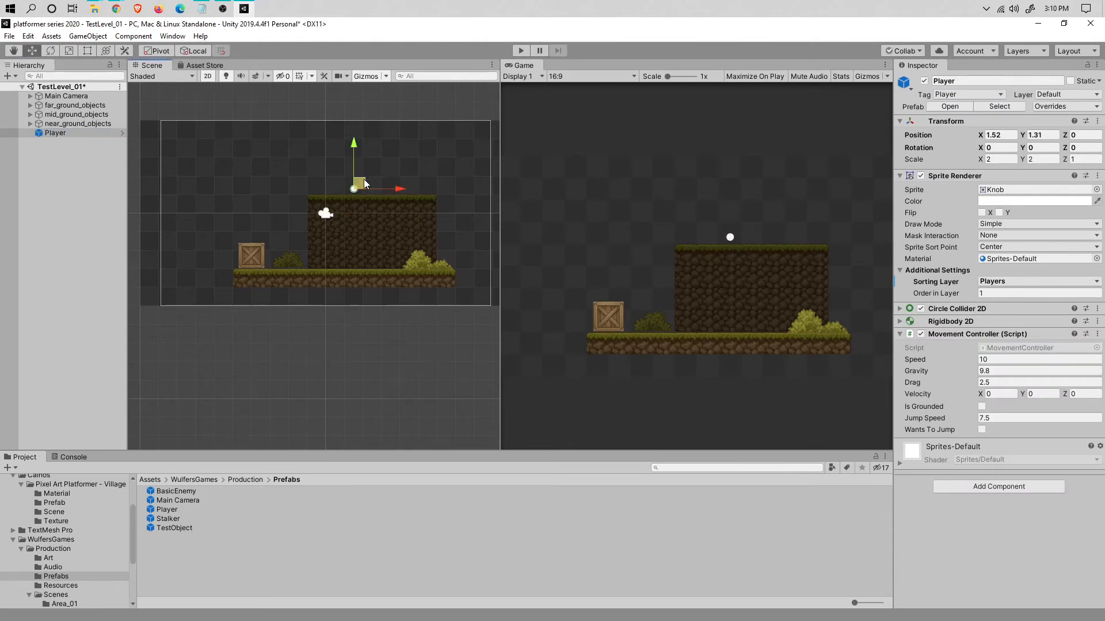
pyautogui.hotkey('ctrl', 's')
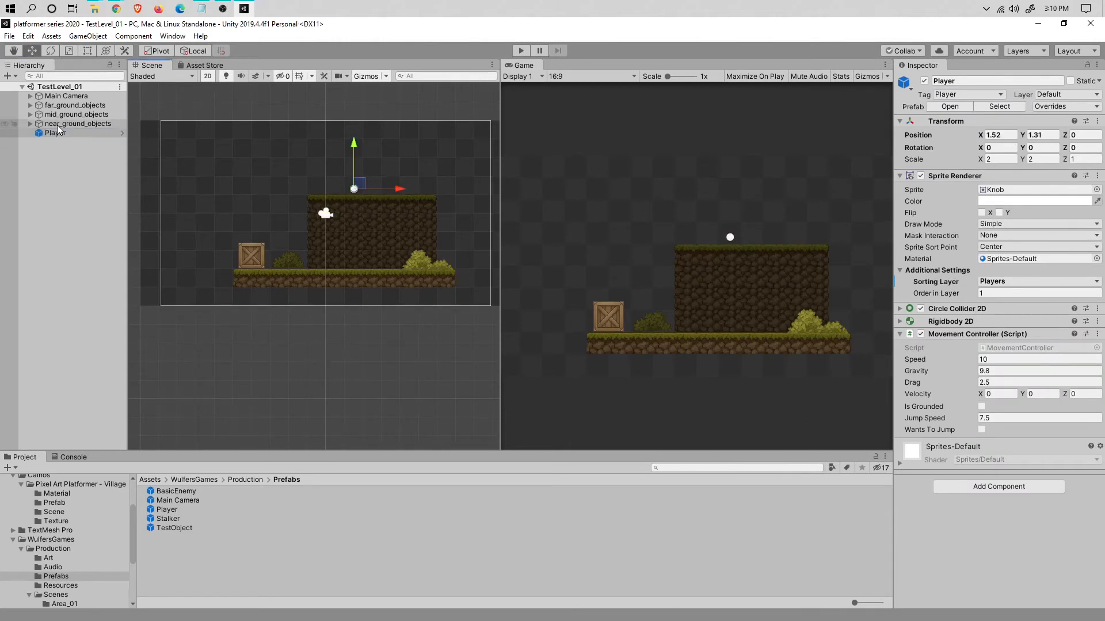
# Play-test the level to see how the Player falls against the ground, and stop the test
pyautogui.click(69, 181)
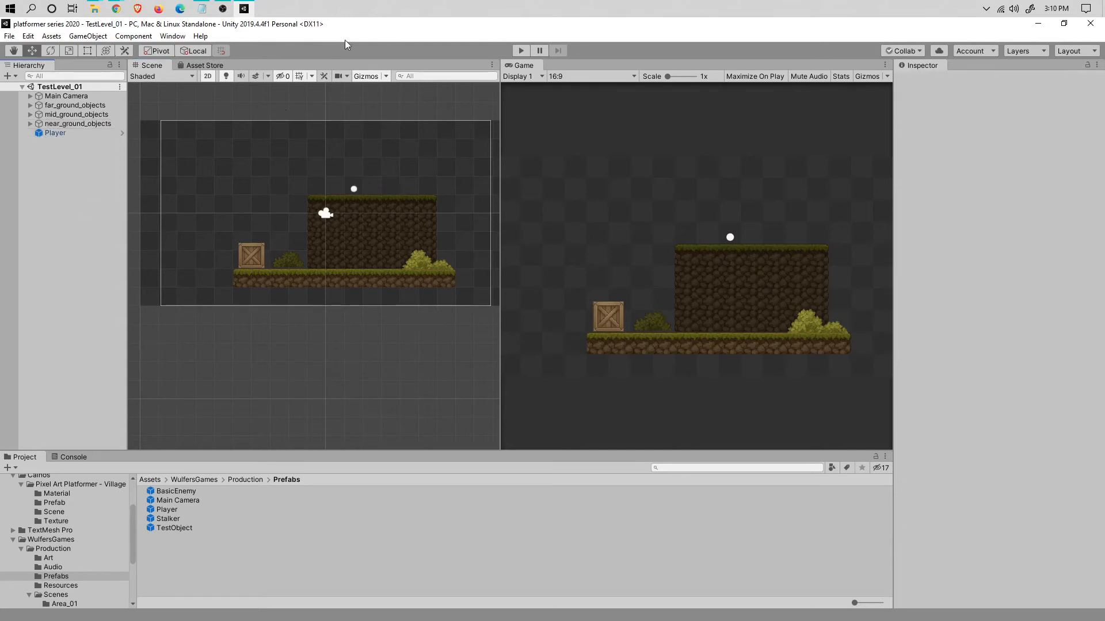
pyautogui.click(520, 50)
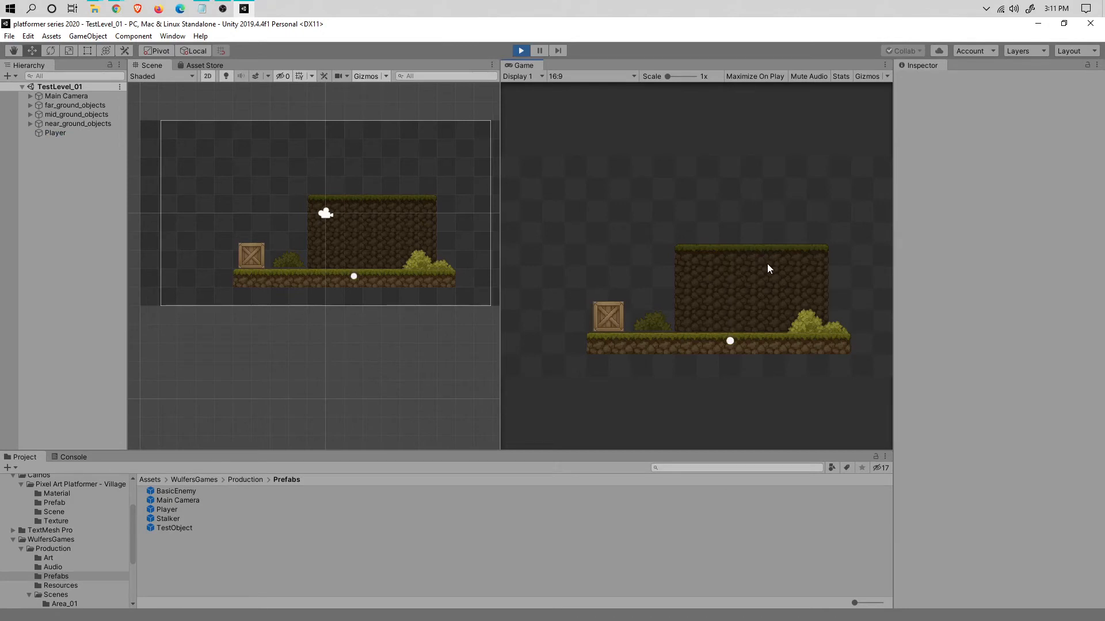
pyautogui.click(521, 50)
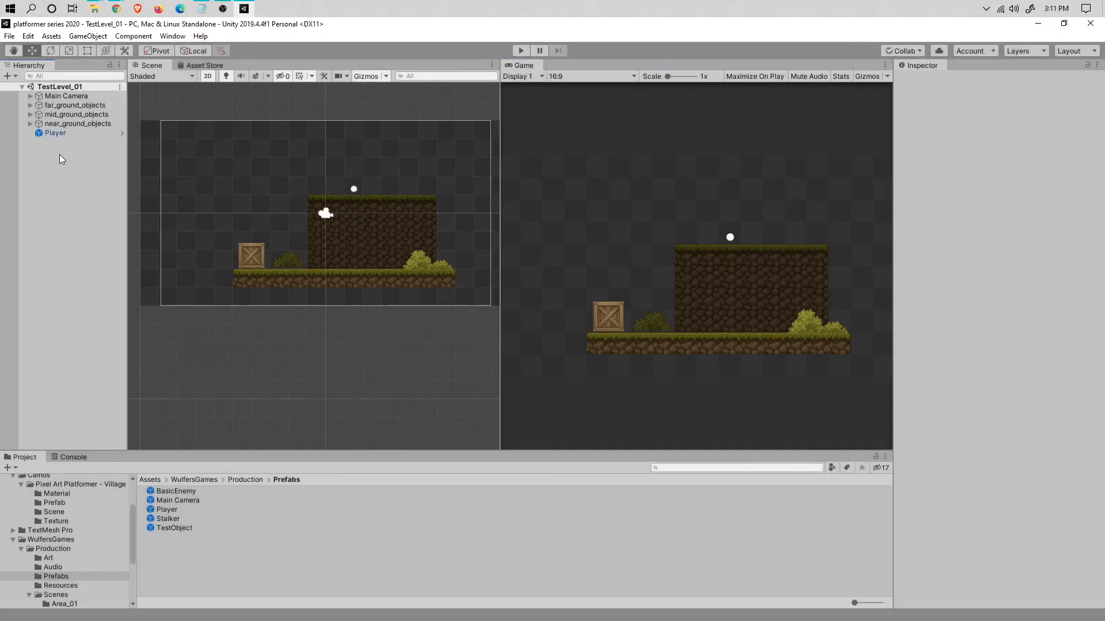
# Examine the components and extents of the three grass sprites grouped under mid_ground_objects
pyautogui.click(32, 114)
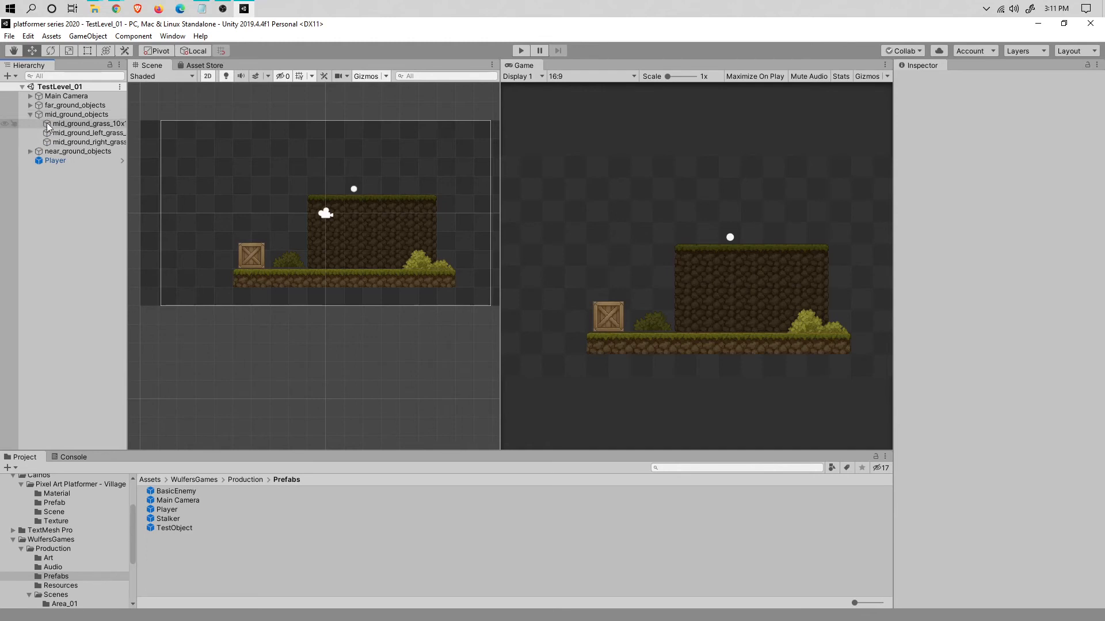
pyautogui.click(76, 112)
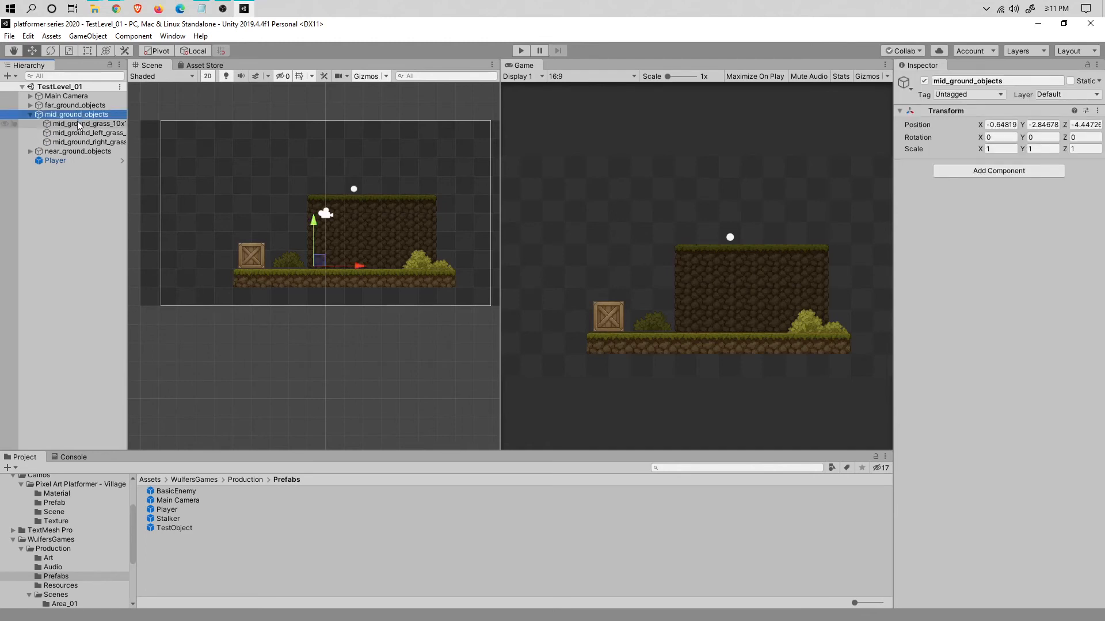
pyautogui.click(78, 122)
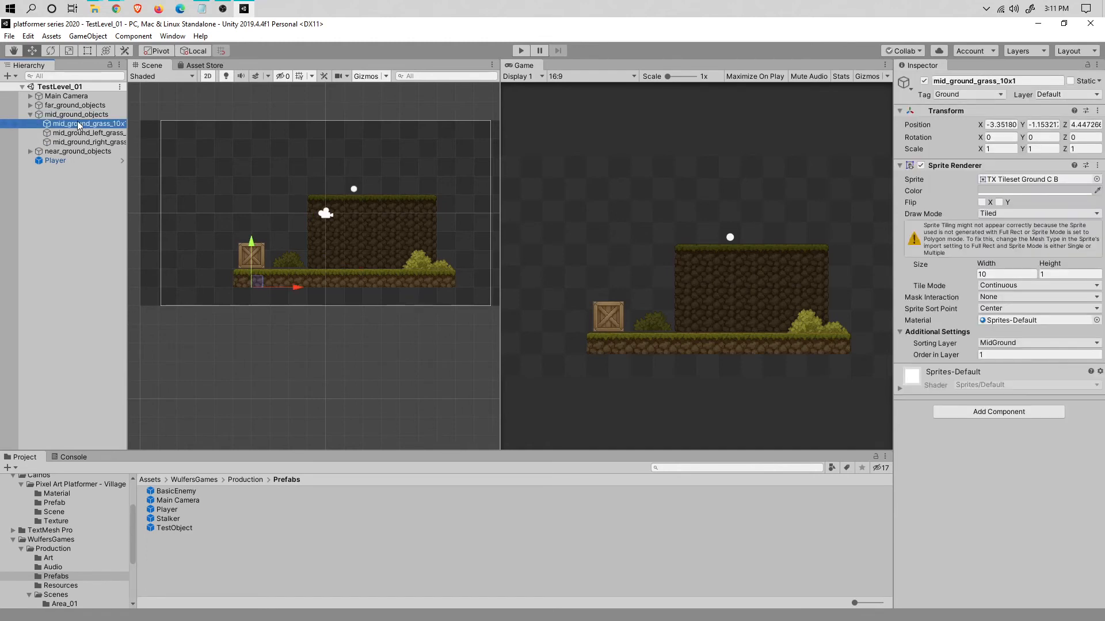
pyautogui.keyDown('shift'); pyautogui.click(81, 141); pyautogui.keyUp('shift')
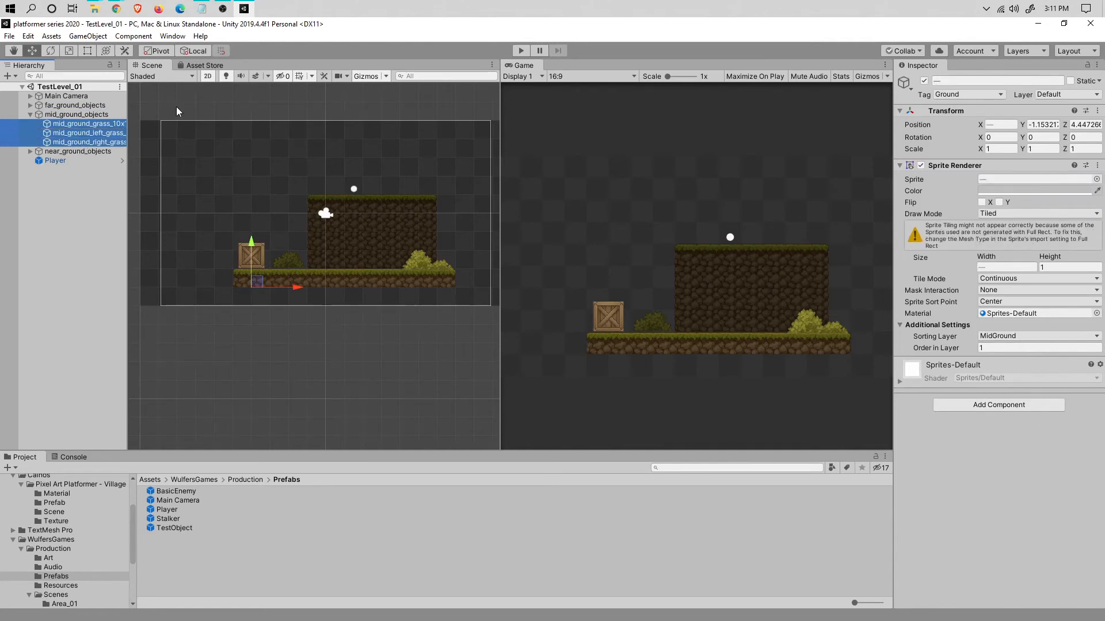
pyautogui.press('q')
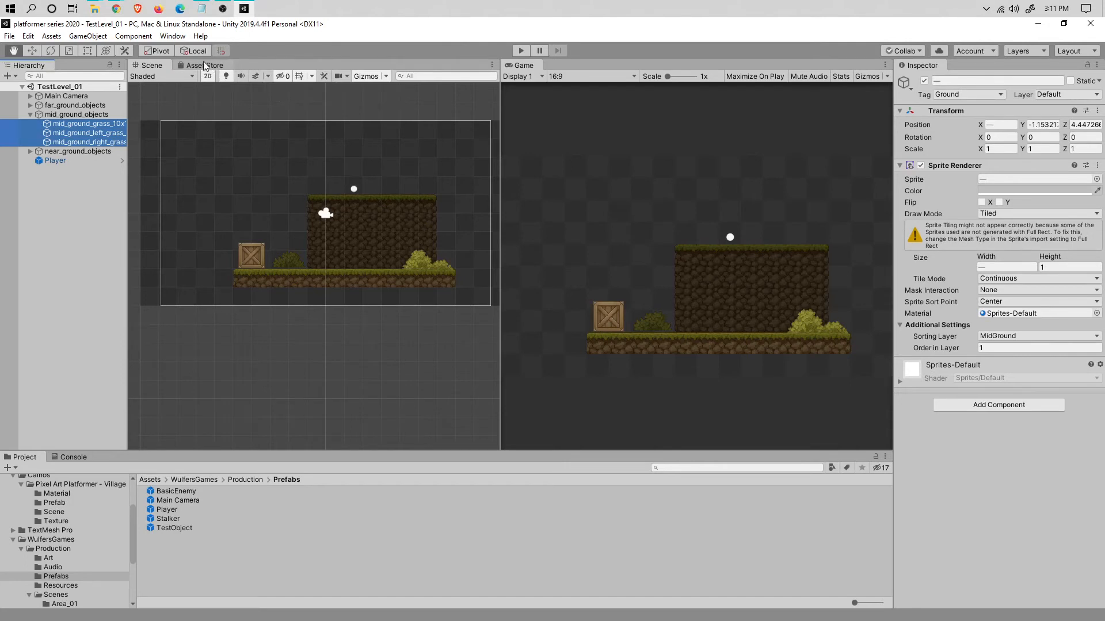
pyautogui.click(87, 51)
pyautogui.click(64, 229)
pyautogui.click(64, 118)
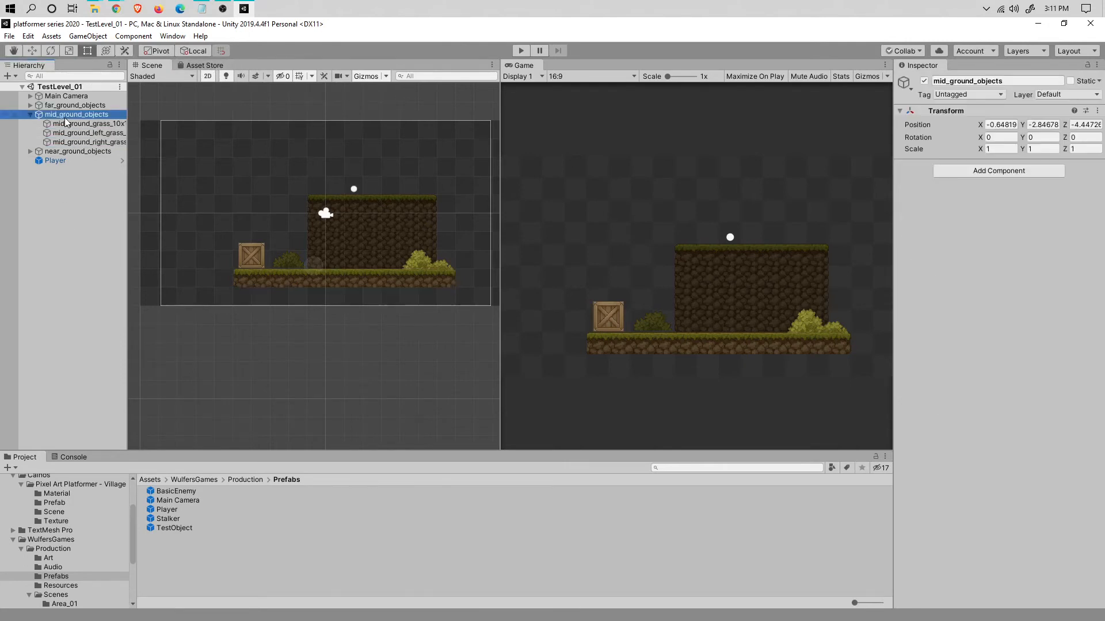
pyautogui.click(65, 121)
pyautogui.keyDown('shift'); pyautogui.click(73, 141); pyautogui.keyUp('shift')
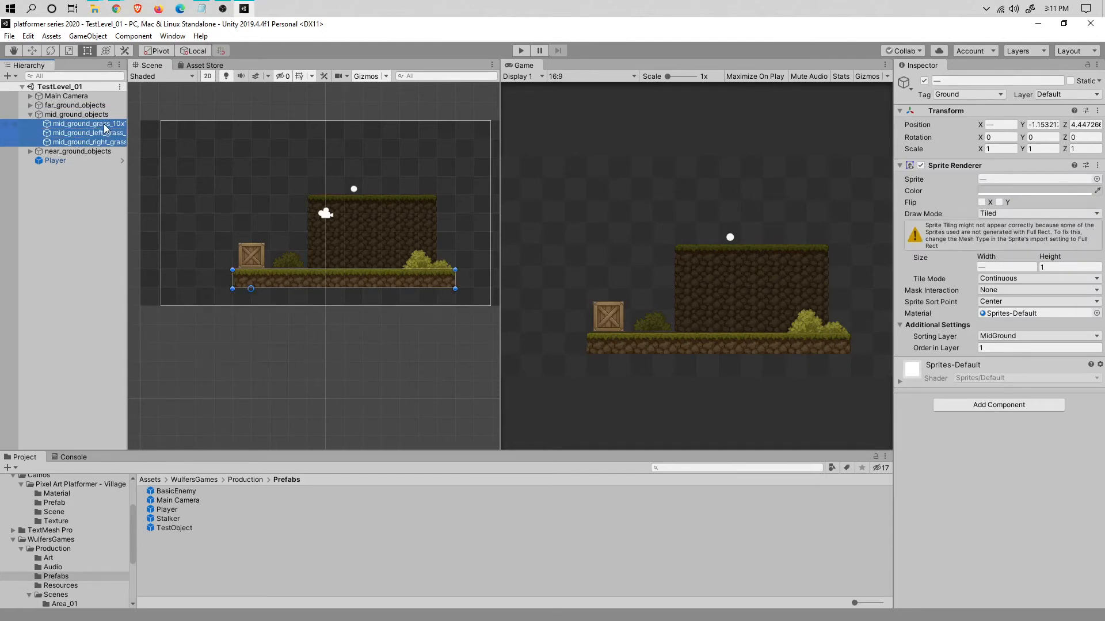
pyautogui.click(91, 181)
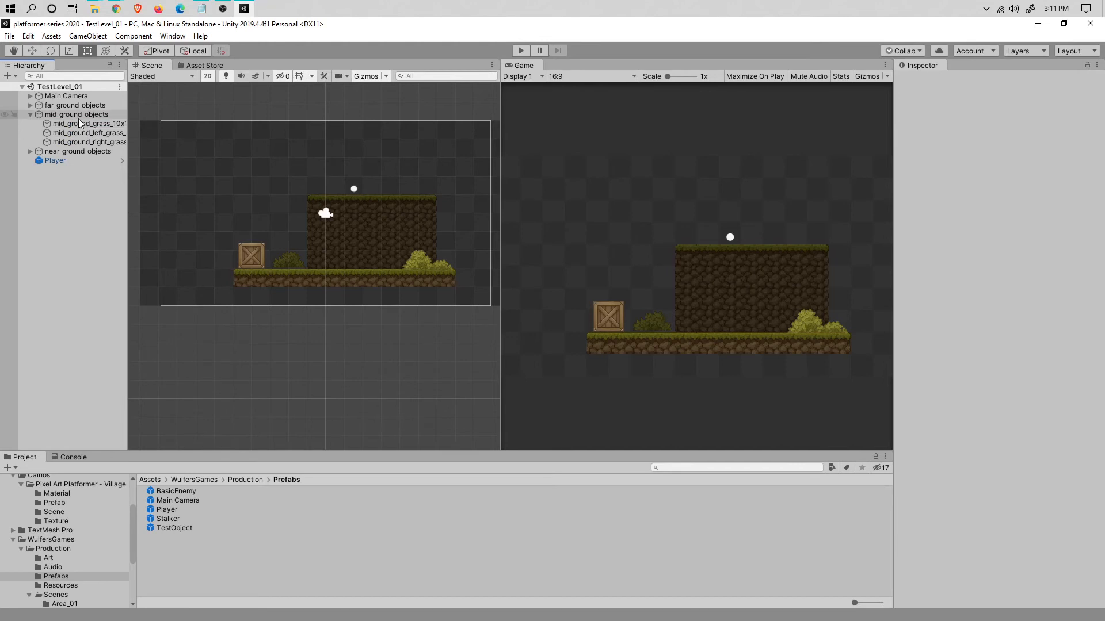
pyautogui.click(78, 123)
pyautogui.keyDown('ctrl'); pyautogui.click(83, 131); pyautogui.keyUp('ctrl')
pyautogui.keyDown('ctrl'); pyautogui.click(82, 142); pyautogui.keyUp('ctrl')
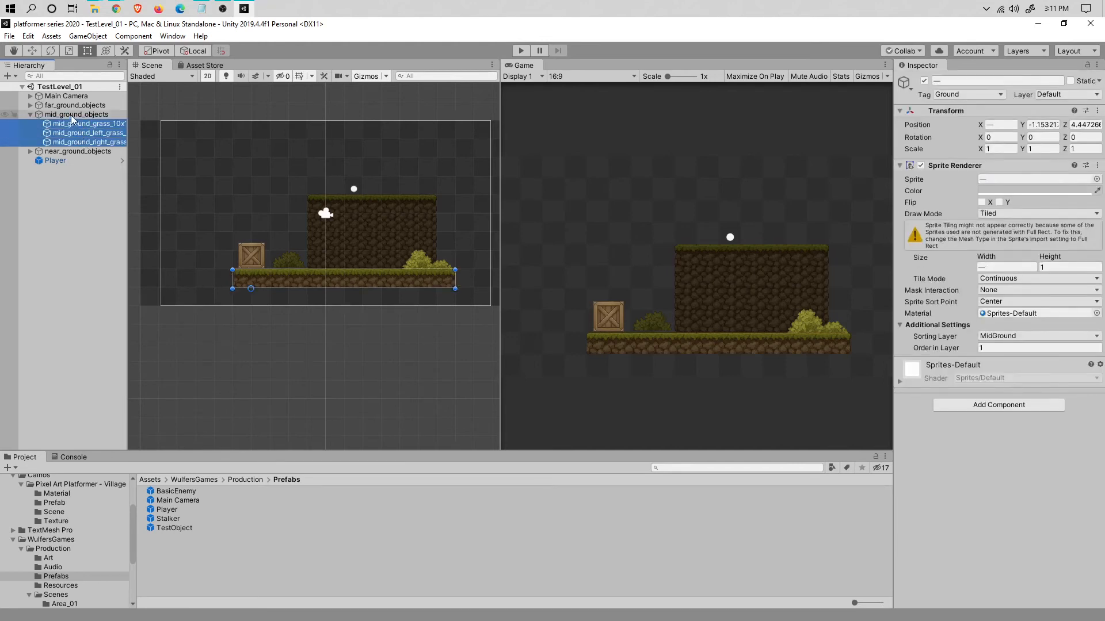
pyautogui.click(31, 114)
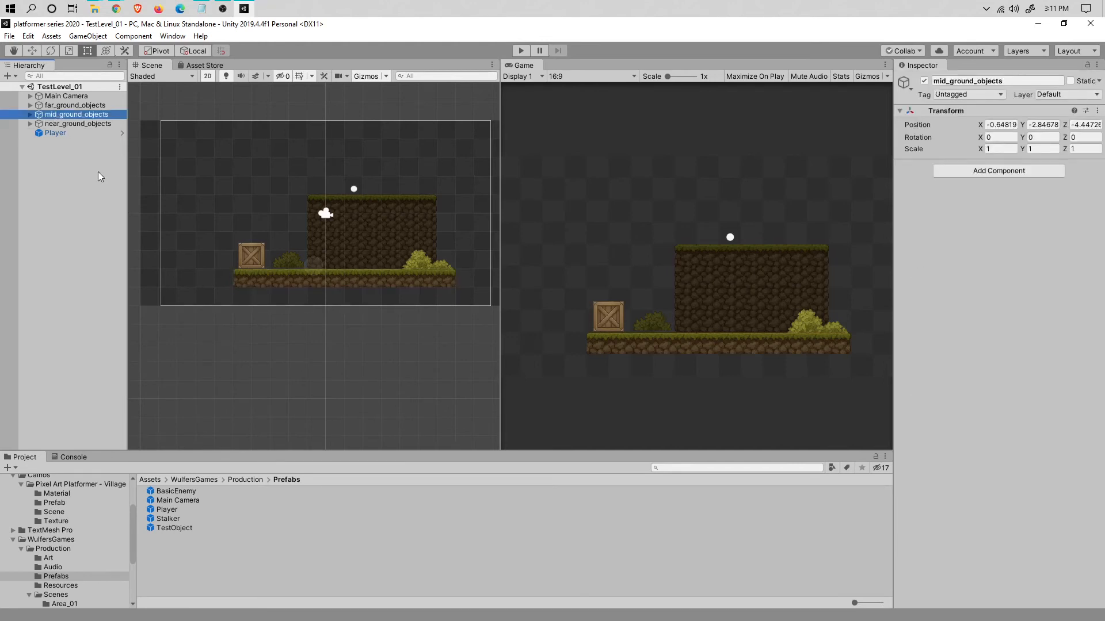
# Duplicate mid_ground_objects, order the copy directly below the original, and set its X position to 13
pyautogui.hotkey('ctrl', 'd')
pyautogui.moveTo(76, 143); pyautogui.dragTo(73, 123)
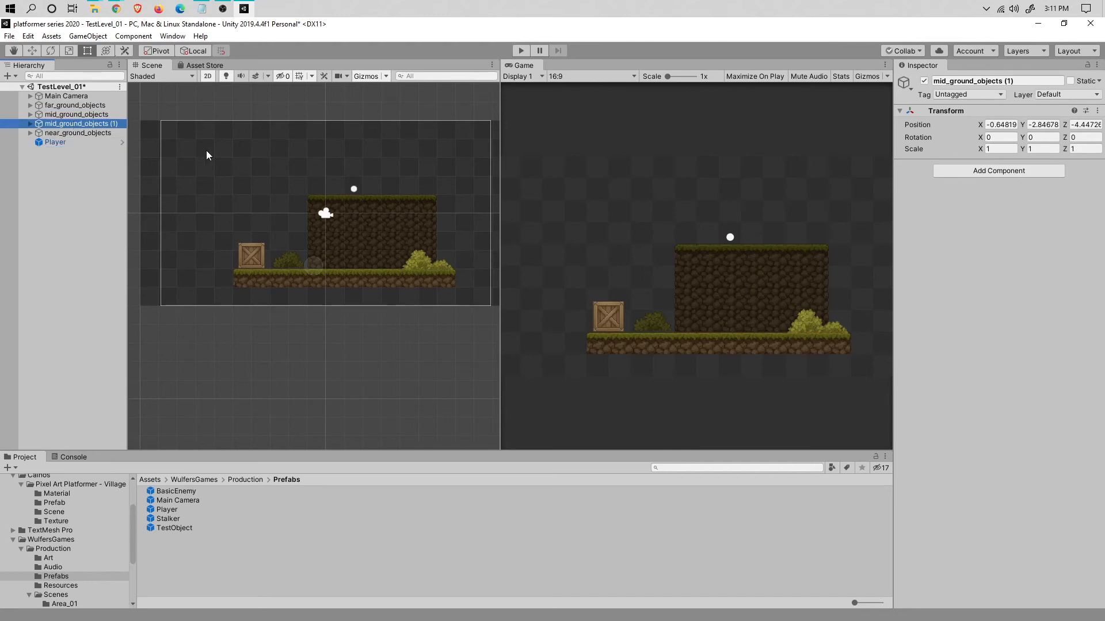
pyautogui.press('w')
pyautogui.moveTo(360, 265); pyautogui.dragTo(599, 258)
pyautogui.click(1011, 124)
pyautogui.write('13')
pyautogui.press('Tab')
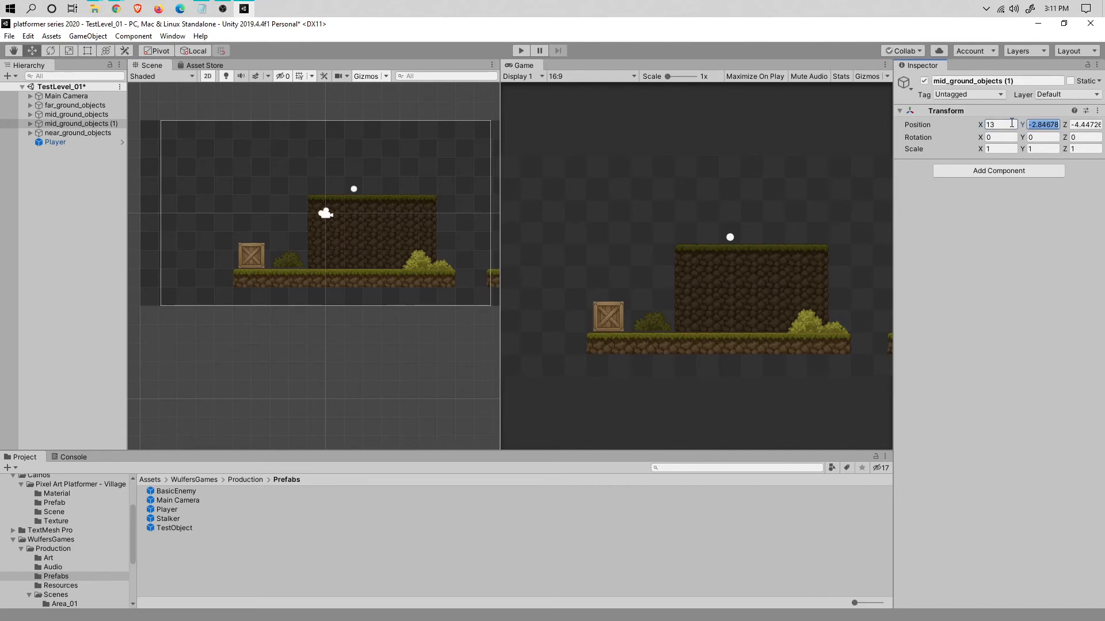
# Set the duplicated mid-ground group's position to Y -3 and Z 0
pyautogui.write('-2')
pyautogui.hotkey('ctrl', 'a')
pyautogui.write('0')
pyautogui.press('Return')
pyautogui.write('5')
pyautogui.press('Return')
pyautogui.moveTo(426, 330); pyautogui.dragTo(181, 301, button='middle')
pyautogui.moveTo(333, 236); pyautogui.dragTo(332, 192)
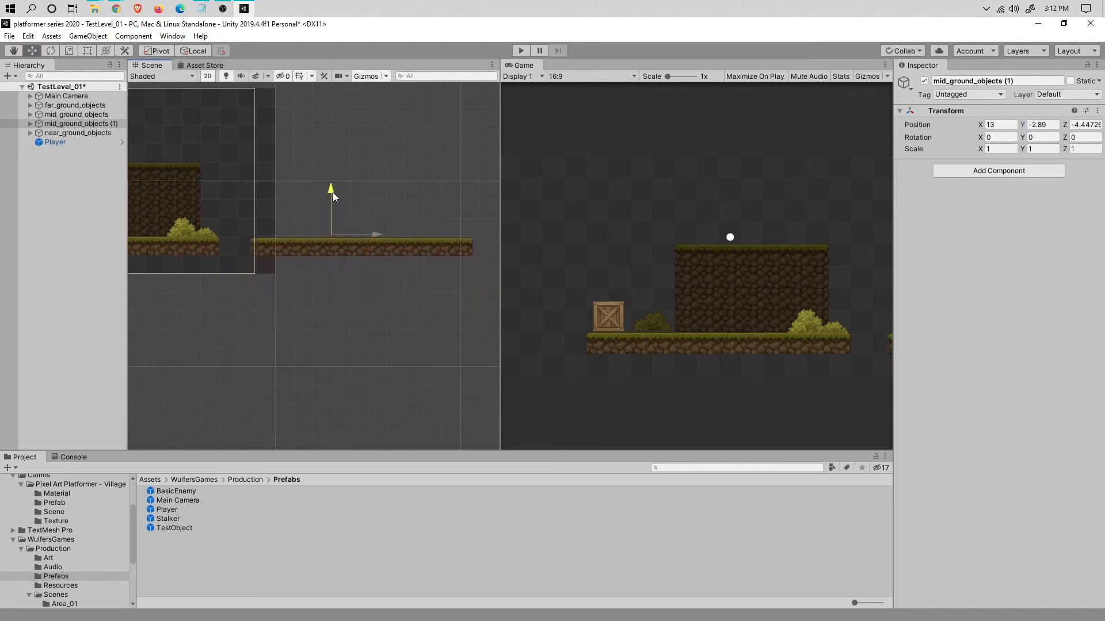
pyautogui.click(1053, 125)
pyautogui.write('-3')
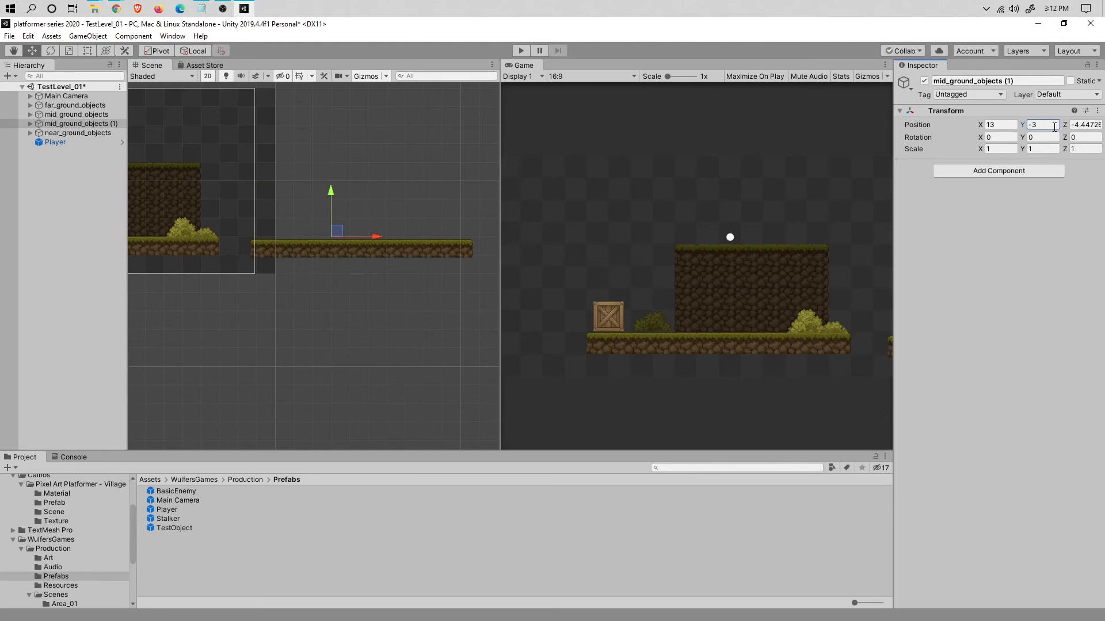
pyautogui.press('Tab')
pyautogui.write('0')
# Check the duplicated group's grass sprites, align it with the original ground at about X 13.37, Y -2.84, and save the scene
pyautogui.click(30, 124)
pyautogui.click(42, 133)
pyautogui.keyDown('shift'); pyautogui.click(73, 151); pyautogui.keyUp('shift')
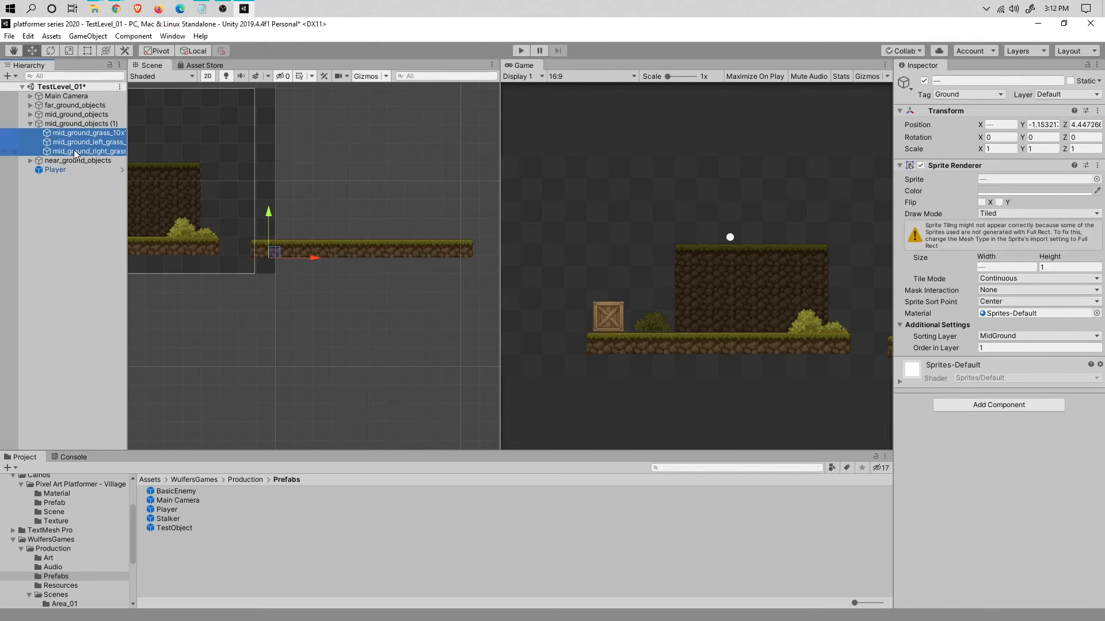
pyautogui.click(33, 124)
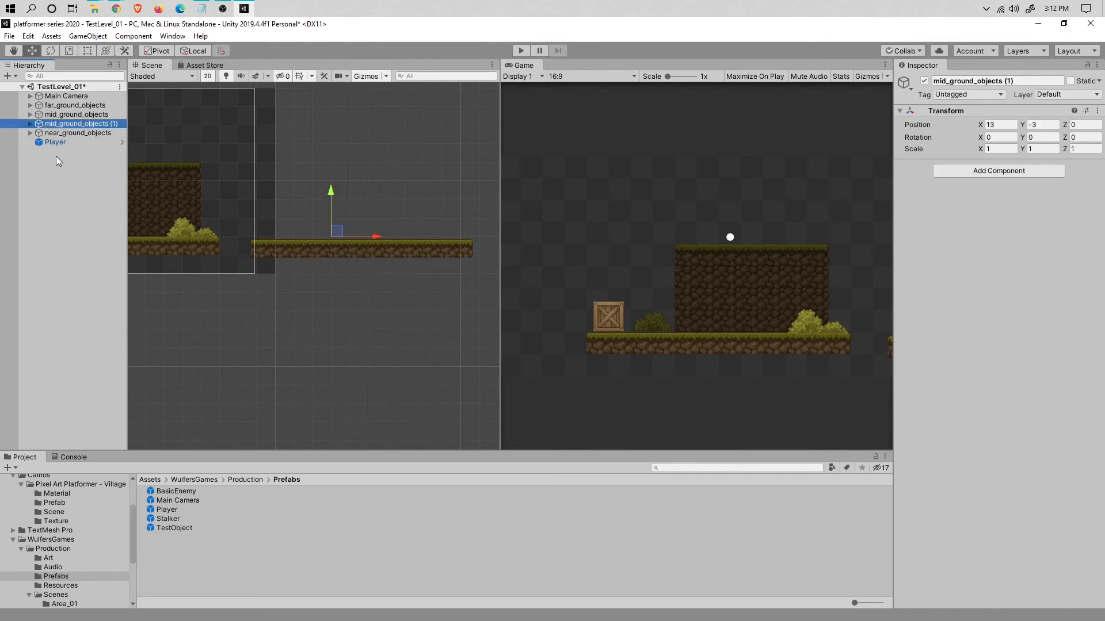
pyautogui.moveTo(242, 240); pyautogui.dragTo(381, 249, button='middle')
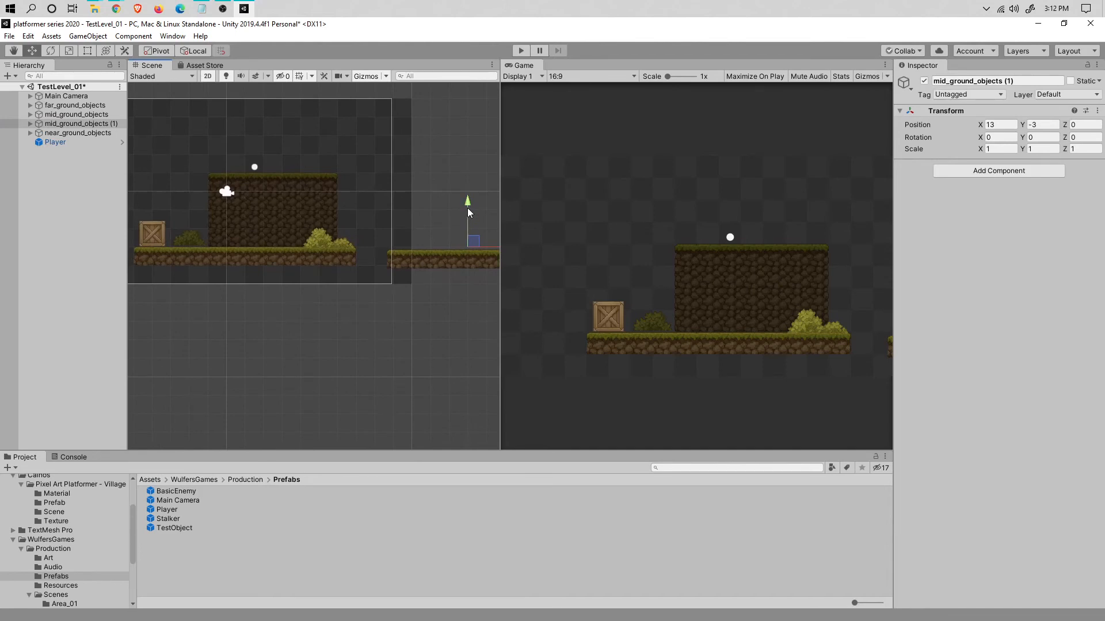
pyautogui.moveTo(468, 202); pyautogui.dragTo(467, 201)
pyautogui.moveTo(412, 293); pyautogui.dragTo(346, 284, button='middle')
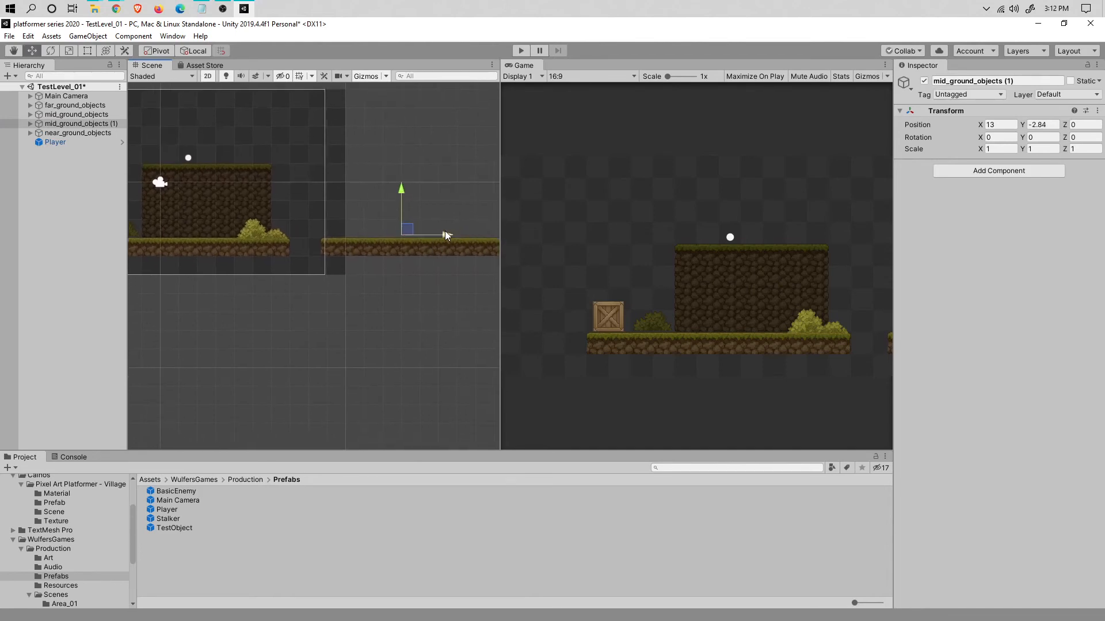
pyautogui.moveTo(444, 234); pyautogui.dragTo(453, 237)
pyautogui.moveTo(165, 278)
pyautogui.mouseDown(button='middle')
pyautogui.moveTo(427, 275)
pyautogui.moveTo(344, 287)
pyautogui.moveTo(153, 286)
pyautogui.mouseUp(button='middle')
pyautogui.hotkey('ctrl', 's')
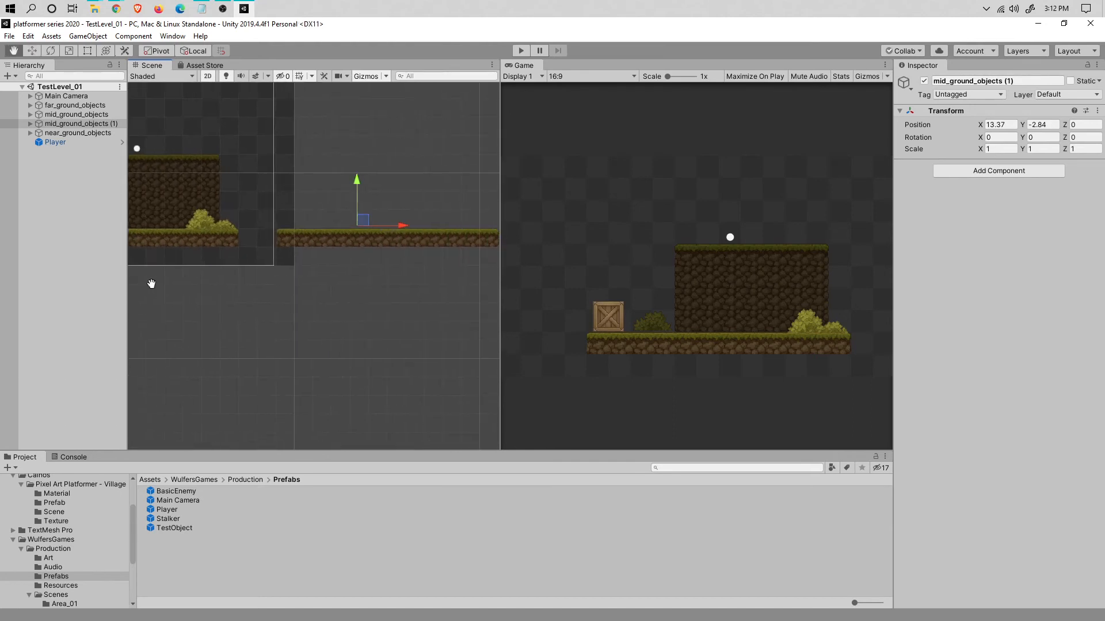
pyautogui.moveTo(295, 300); pyautogui.dragTo(459, 329, button='middle')
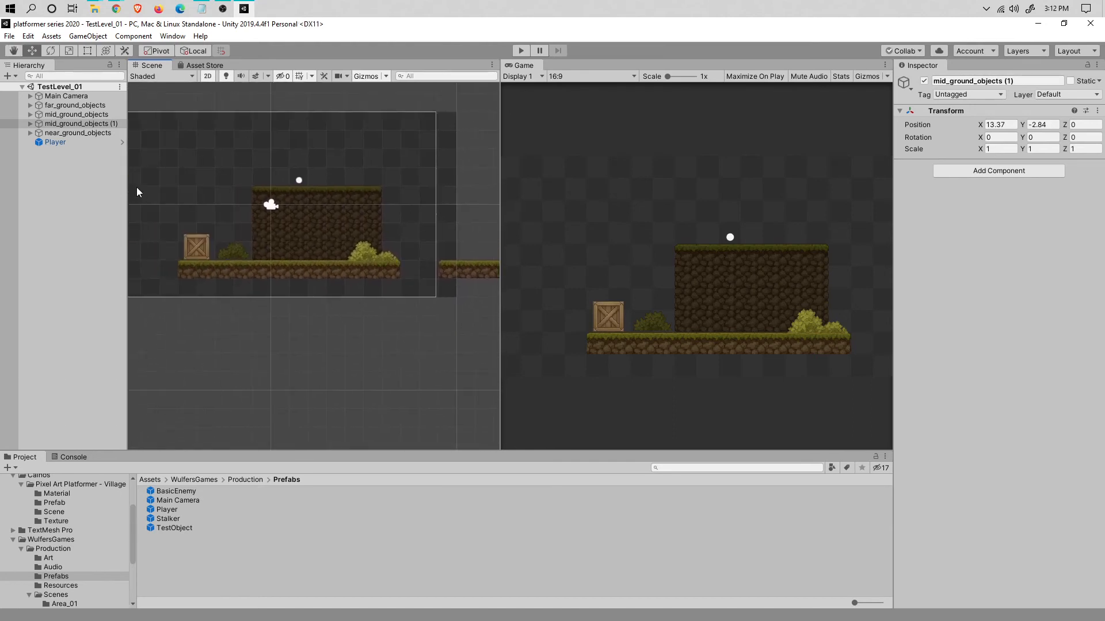
pyautogui.click(77, 177)
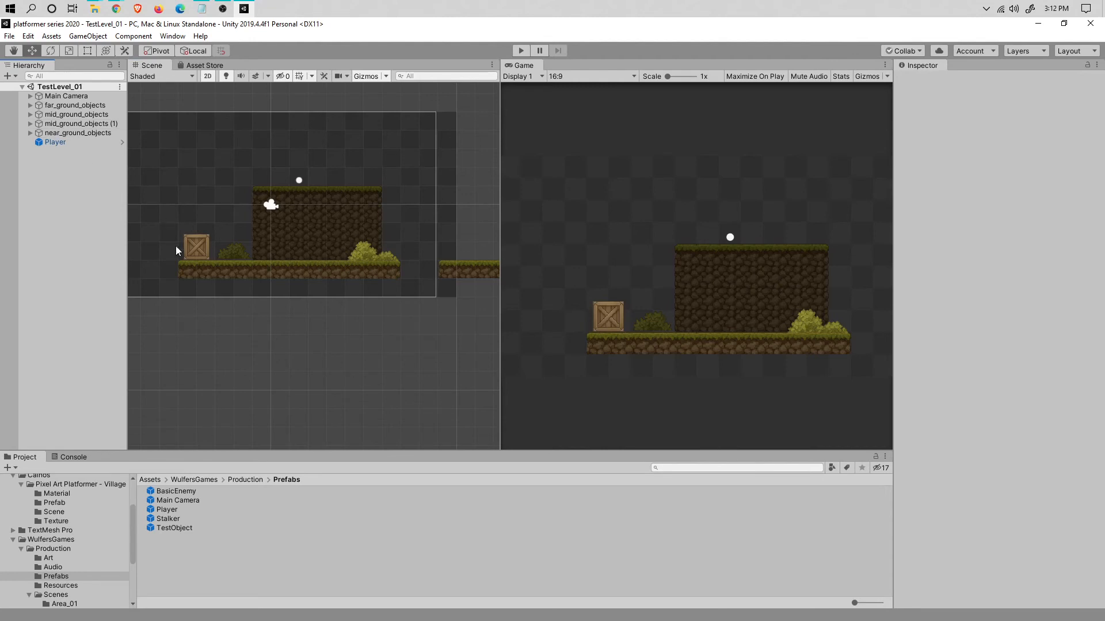
pyautogui.click(193, 270)
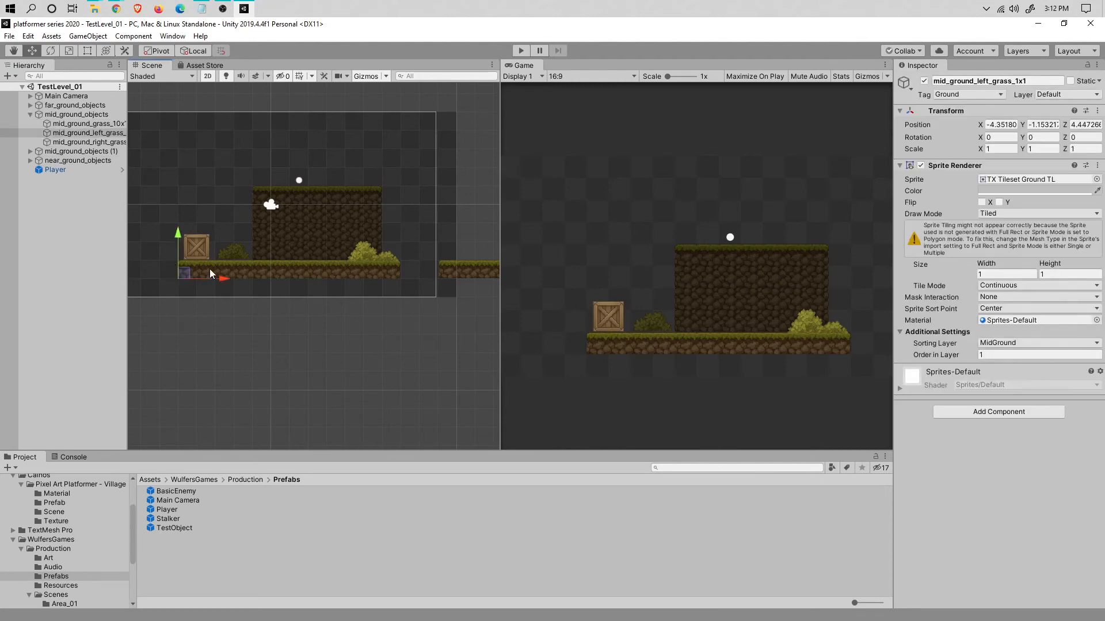
pyautogui.click(376, 274)
pyautogui.click(31, 96)
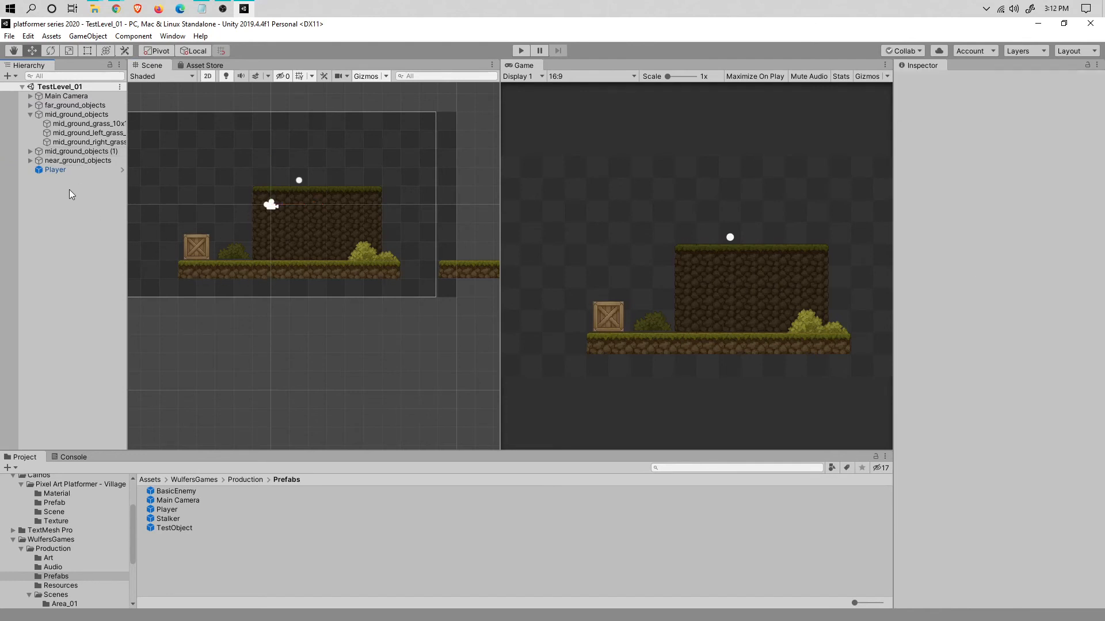
pyautogui.click(68, 123)
pyautogui.keyDown('shift'); pyautogui.click(80, 142); pyautogui.keyUp('shift')
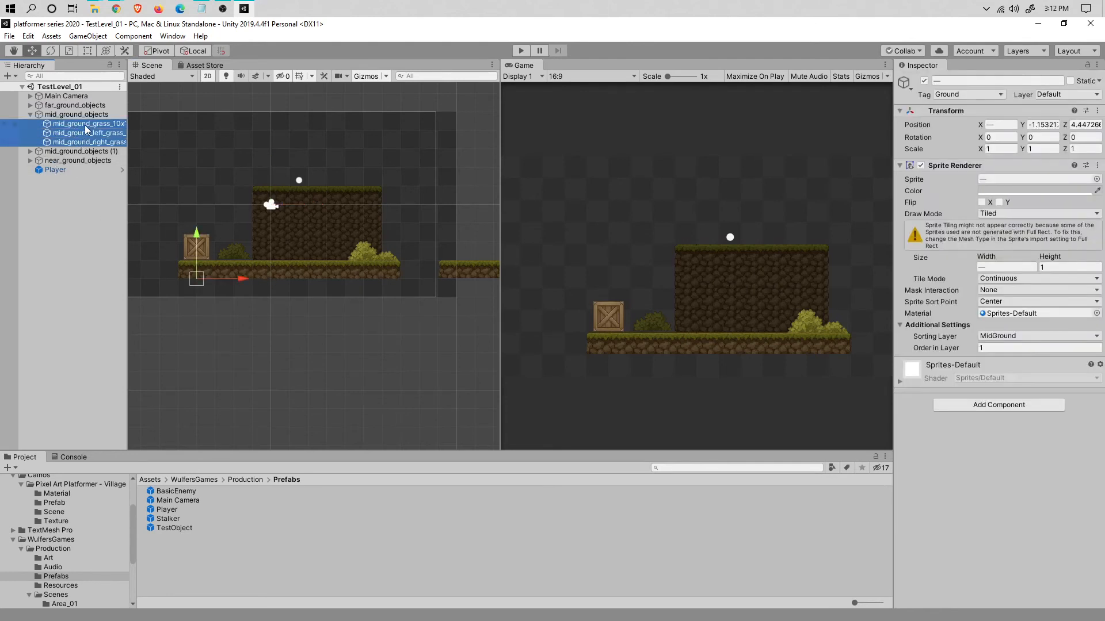
pyautogui.click(973, 406)
pyautogui.click(911, 452)
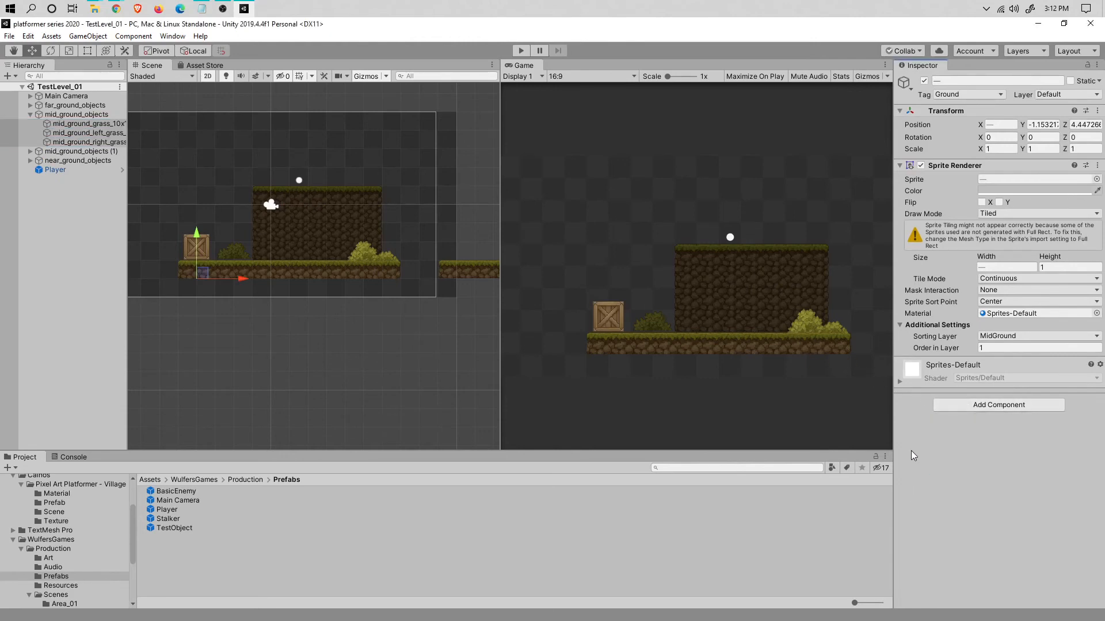
# Add a Box Collider 2D component to mid_ground_grass_10x1
pyautogui.click(74, 126)
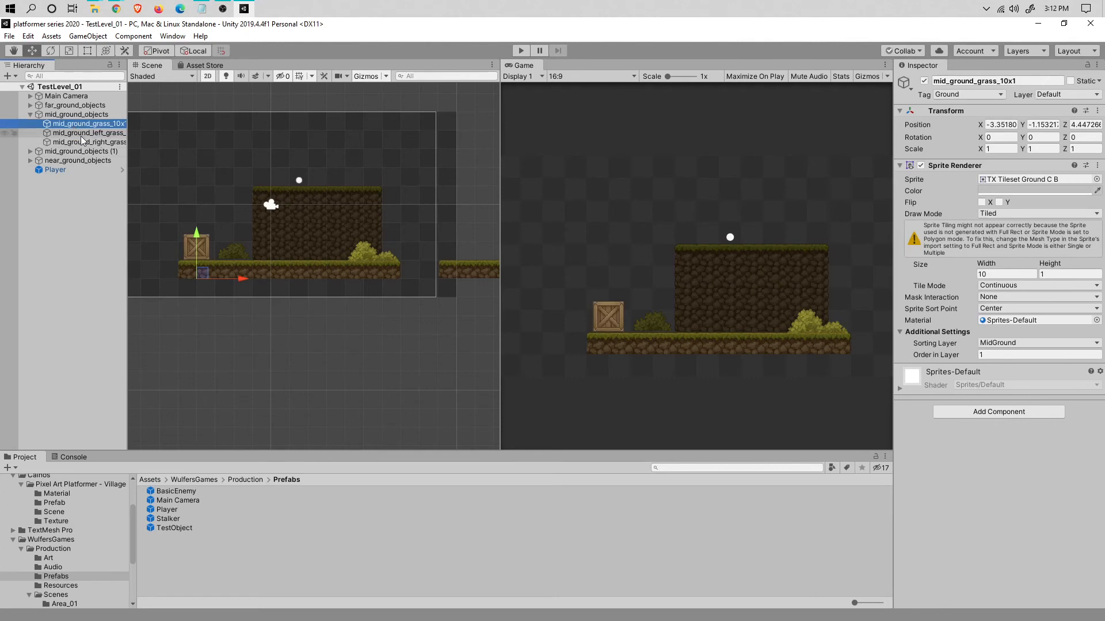
pyautogui.click(983, 413)
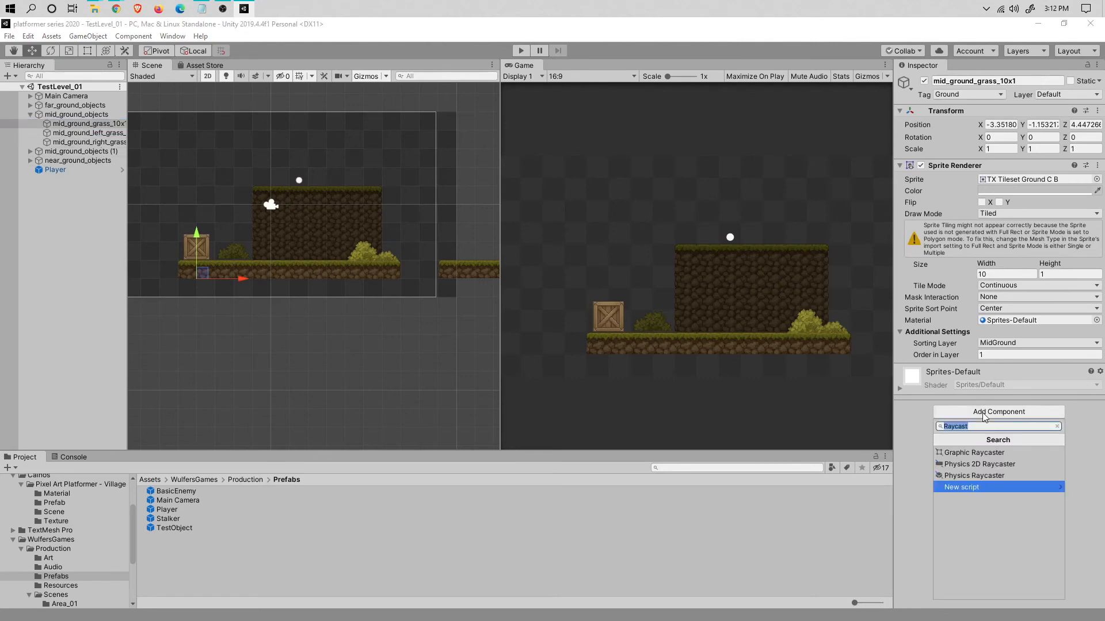
pyautogui.write('box co')
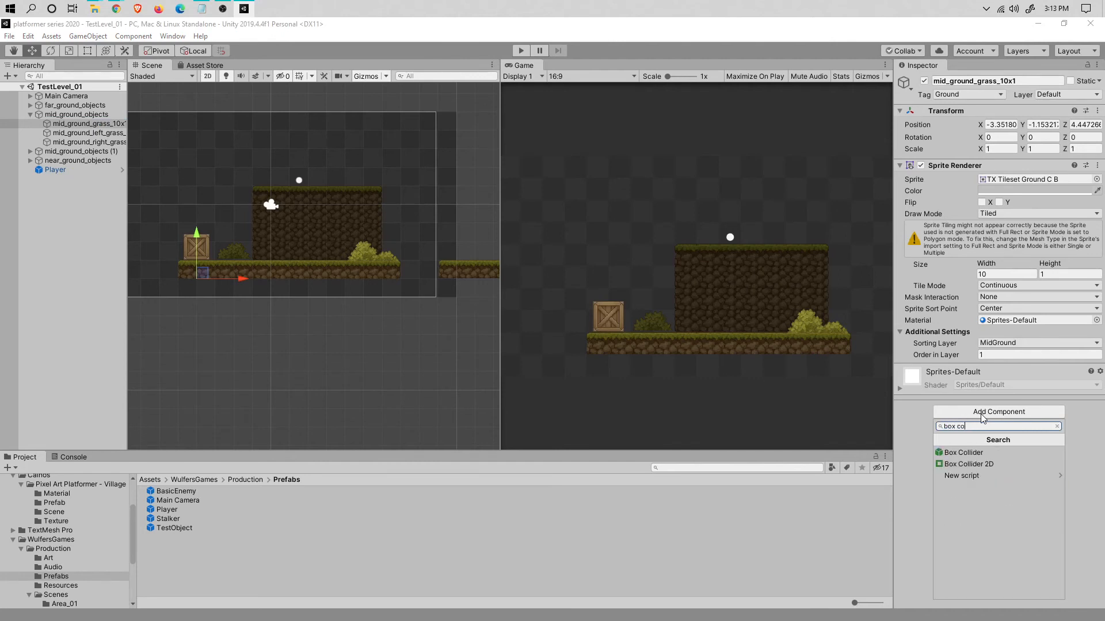
pyautogui.click(985, 464)
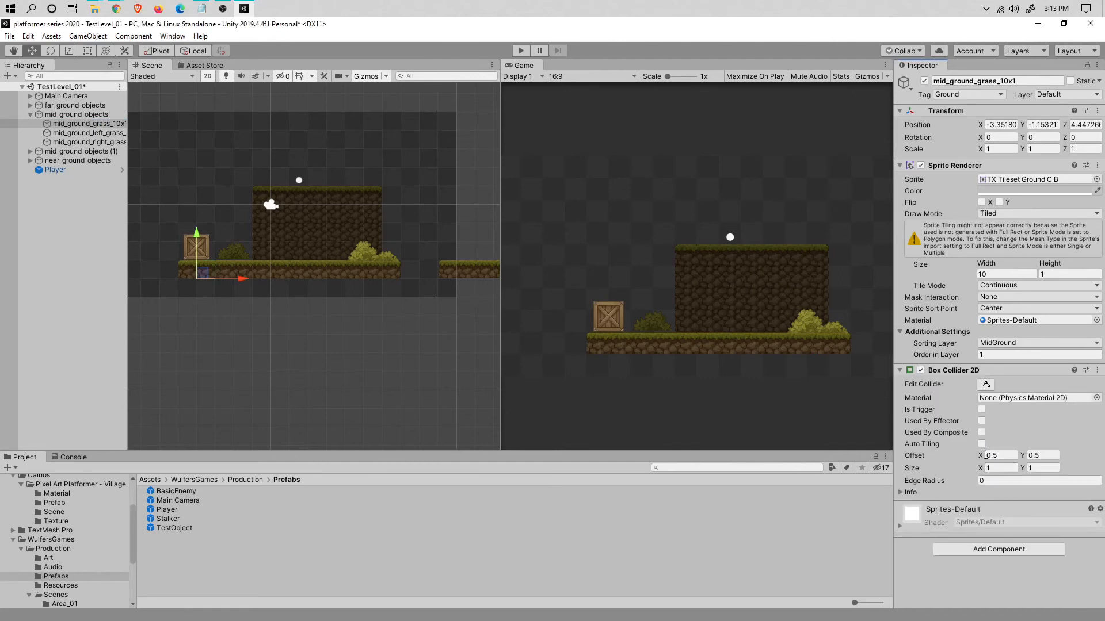
# Set the Box Collider 2D offset of mid_ground_grass_10x1 to X 0, Y 0 and switch to the Rect tool
pyautogui.click(1004, 456)
pyautogui.write('0')
pyautogui.press('Tab')
pyautogui.write('0')
pyautogui.click(1001, 456)
pyautogui.click(87, 50)
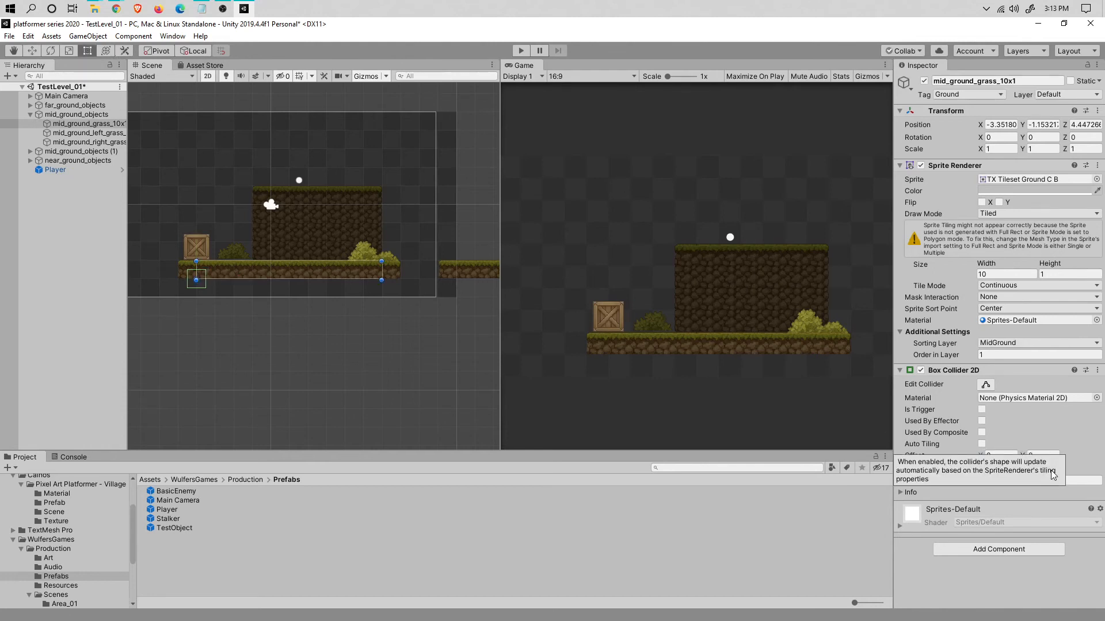
# Fit the collider to the mid_ground_grass_10x1 sprite with offset X 5, Y 0.5 and size X 10, Y 1
pyautogui.click(997, 454)
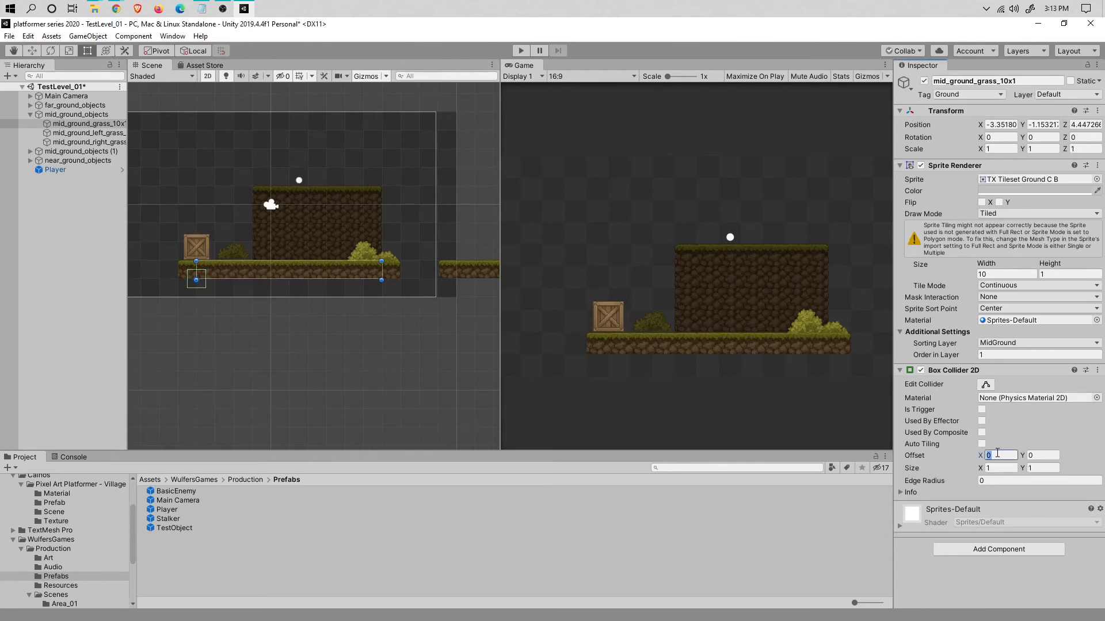
pyautogui.write('5')
pyautogui.press('Tab')
pyautogui.write('0.5')
pyautogui.click(1005, 471)
pyautogui.write('10')
pyautogui.press('Tab')
pyautogui.write('1')
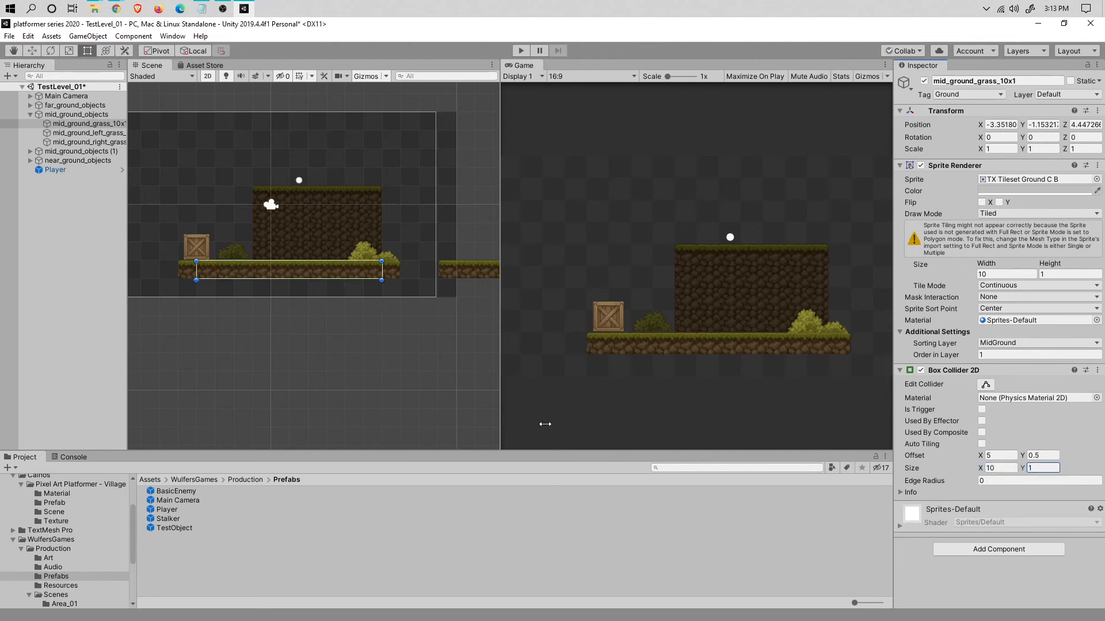
# Add a Box Collider 2D to both mid_ground_left_grass_1x1 and mid_ground_right_grass_1x1
pyautogui.click(79, 134)
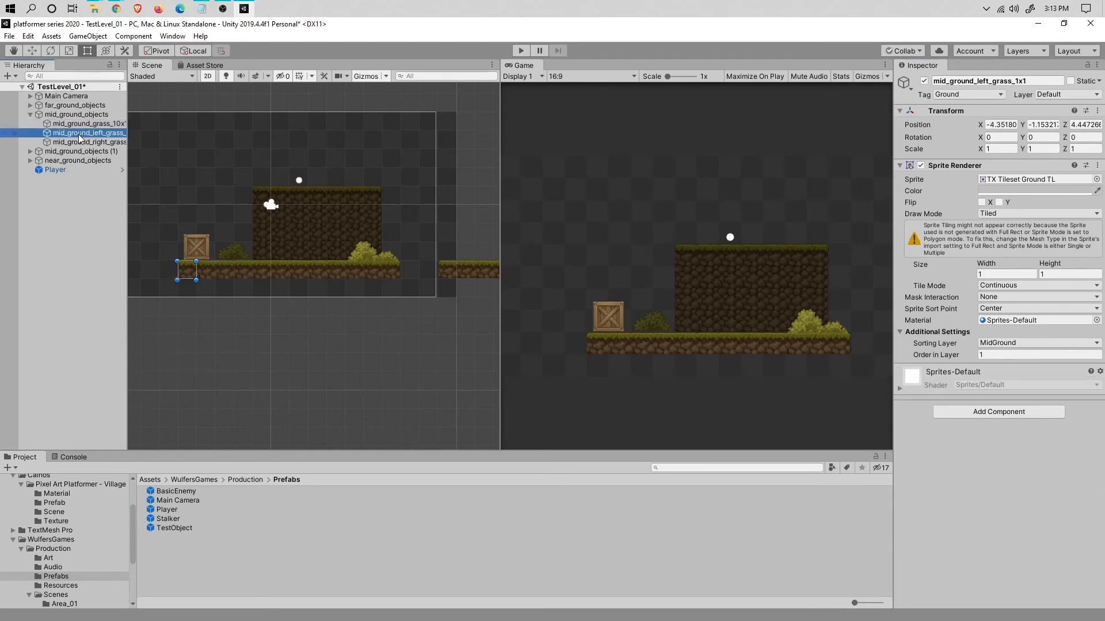
pyautogui.click(986, 408)
pyautogui.write('box co')
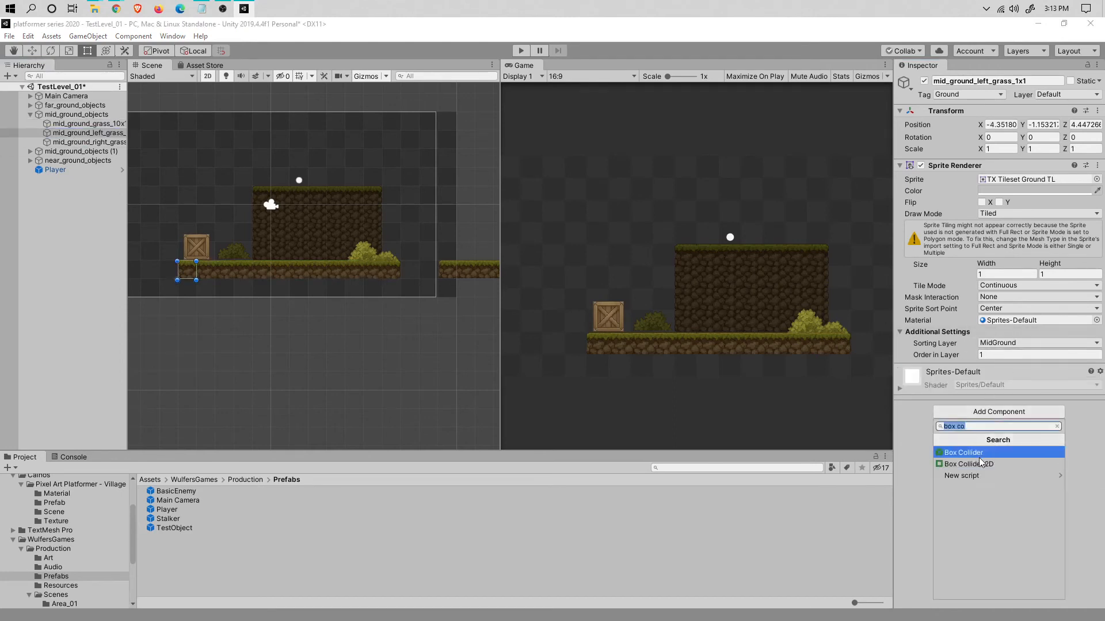
pyautogui.click(978, 464)
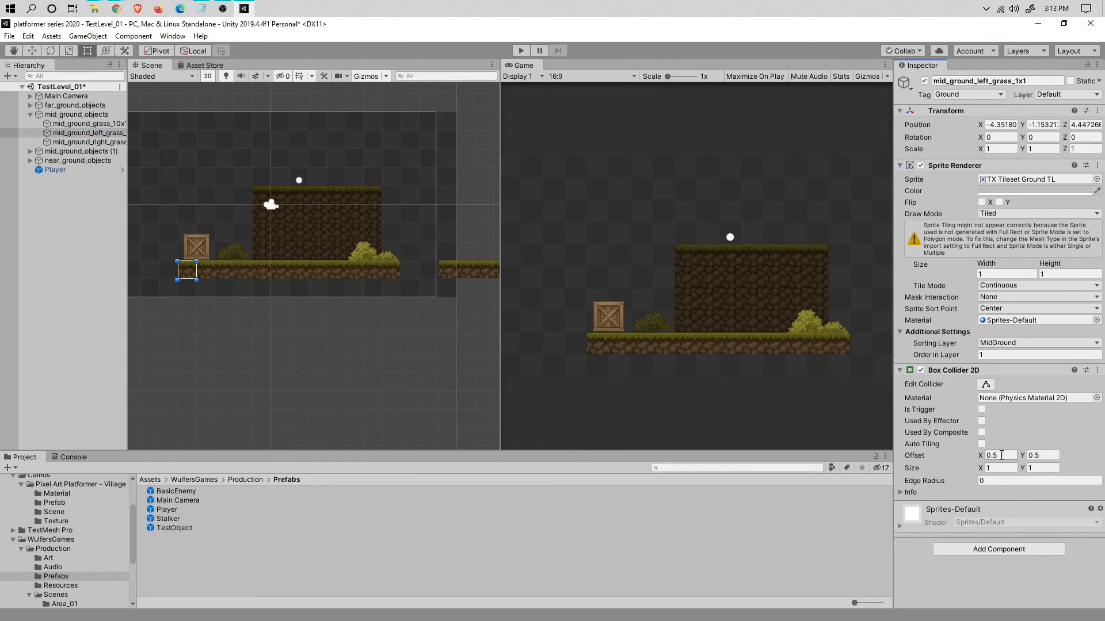
pyautogui.click(82, 143)
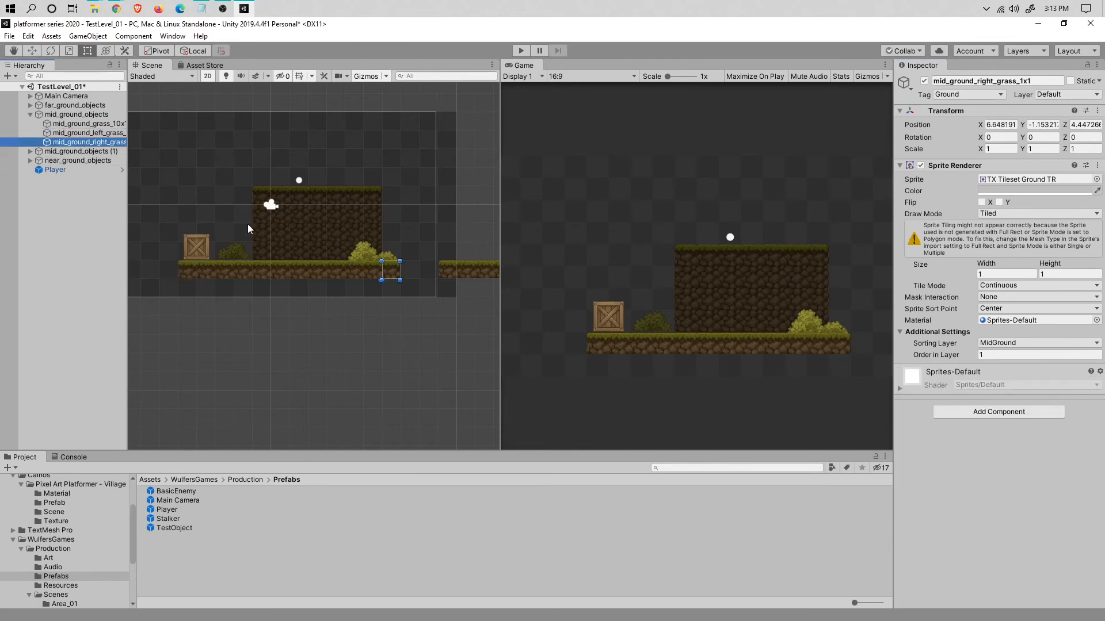
pyautogui.click(977, 411)
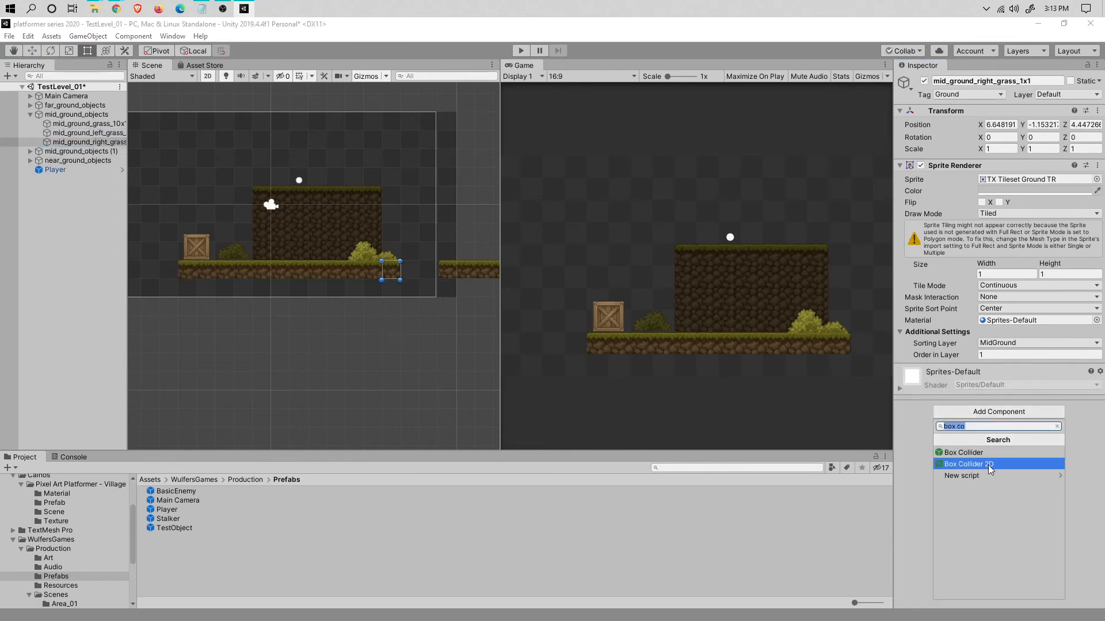
pyautogui.click(988, 465)
# Save the scene, play-test the level with the Player falling toward the new ground colliders, and stop the test
pyautogui.hotkey('ctrl', 's')
pyautogui.click(521, 51)
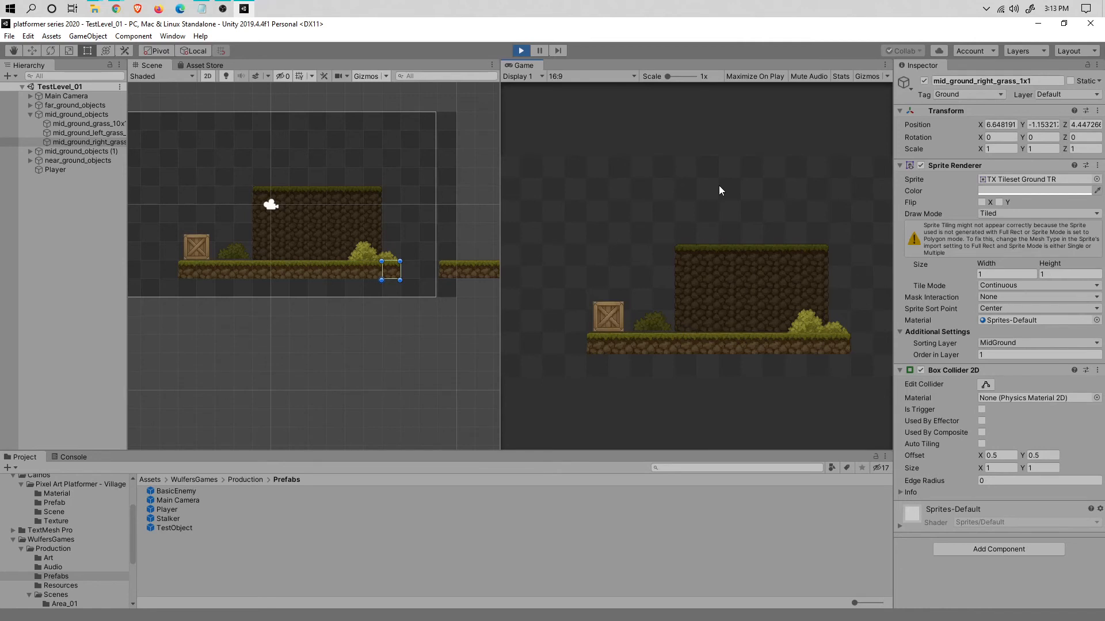
pyautogui.click(527, 50)
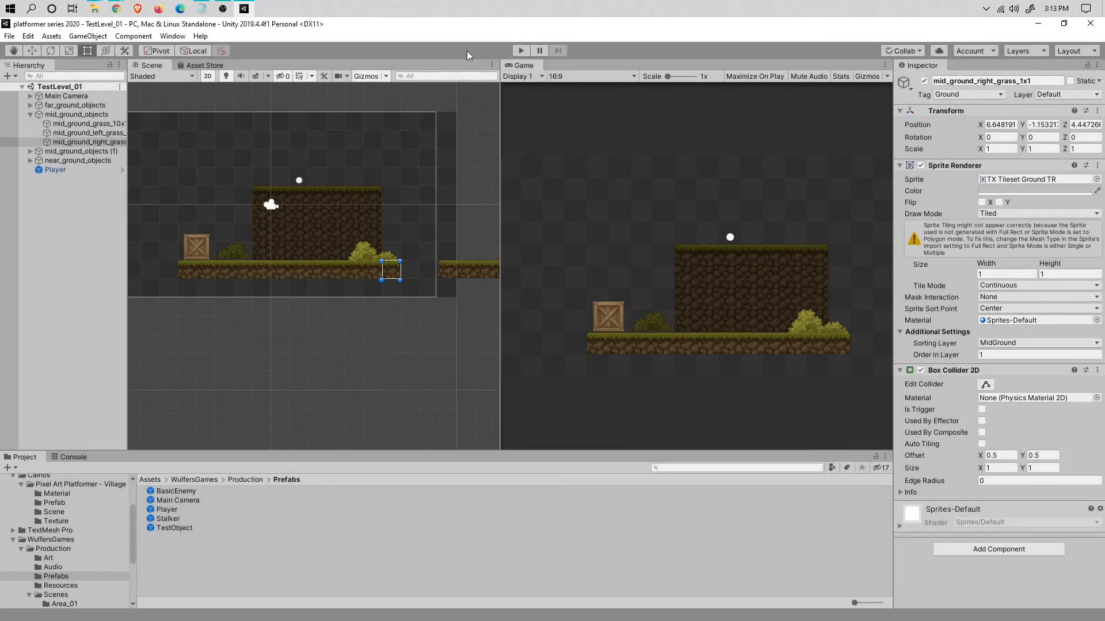
# Examine where the box colliders of the left grass tile and the long 10x1 grass sprite meet
pyautogui.click(192, 268)
pyautogui.click(204, 271)
pyautogui.click(184, 271)
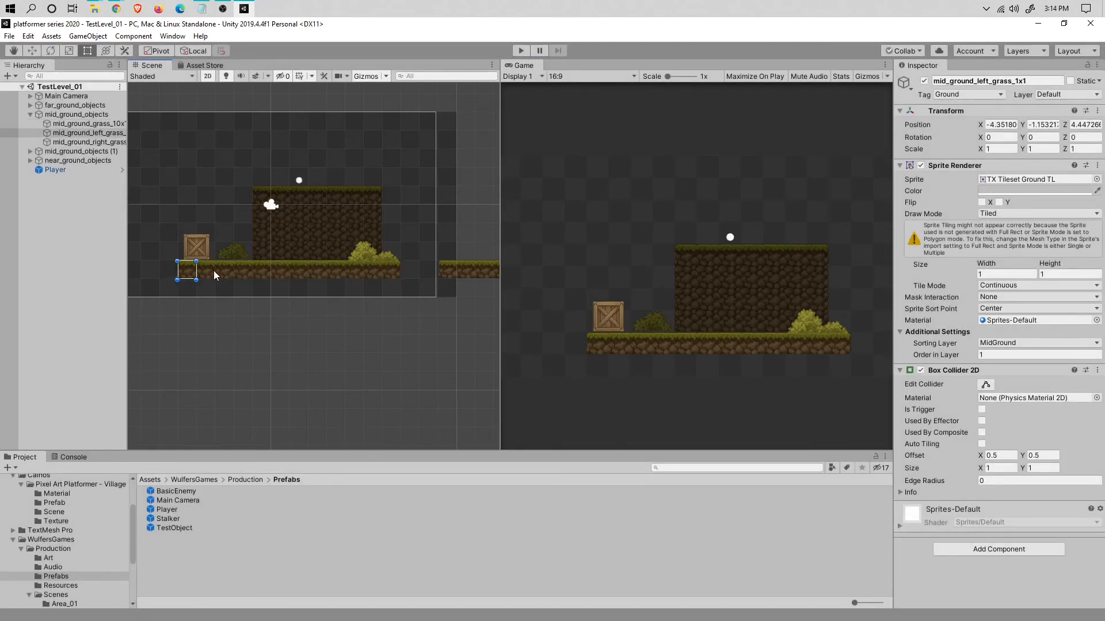
pyautogui.click(213, 270)
pyautogui.click(189, 271)
pyautogui.click(192, 268)
pyautogui.click(192, 268)
pyautogui.click(196, 270)
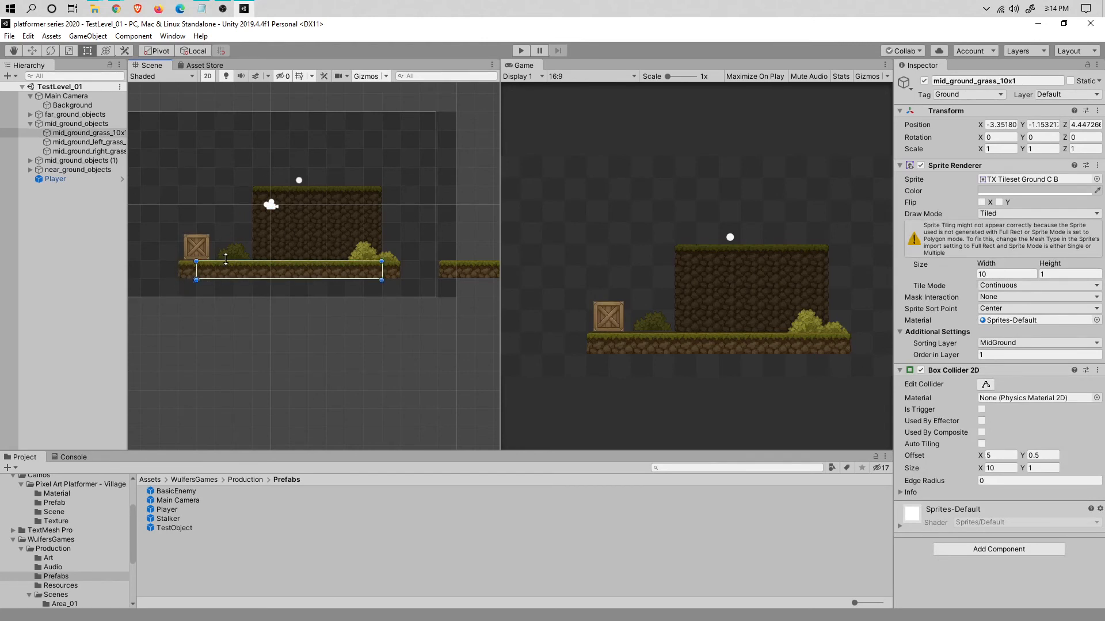
pyautogui.click(179, 272)
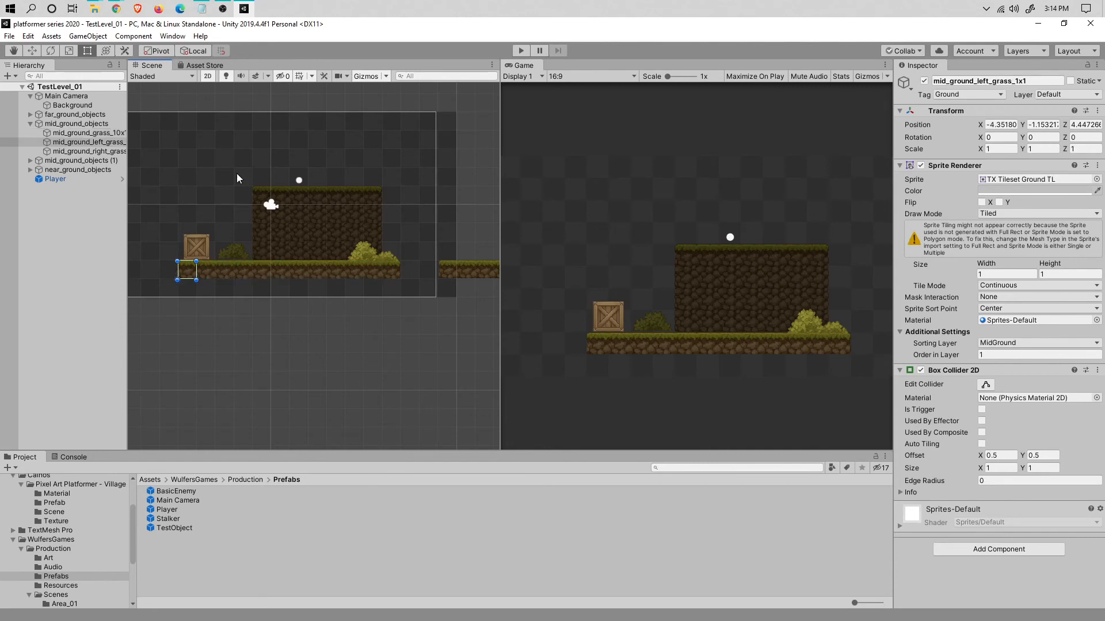
# Remove the Box Collider 2D from all three grass sprites in mid_ground_objects and save the scene
pyautogui.click(78, 142)
pyautogui.click(79, 151)
pyautogui.keyDown('ctrl'); pyautogui.click(81, 133); pyautogui.keyUp('ctrl')
pyautogui.keyDown('ctrl'); pyautogui.click(81, 143); pyautogui.keyUp('ctrl')
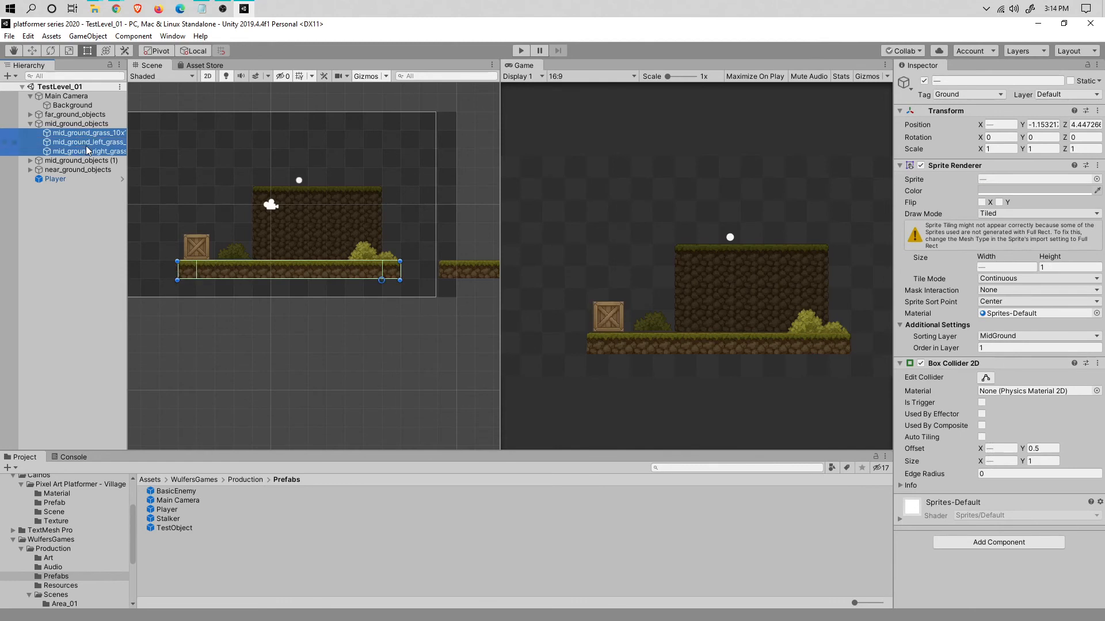
pyautogui.click(1098, 363)
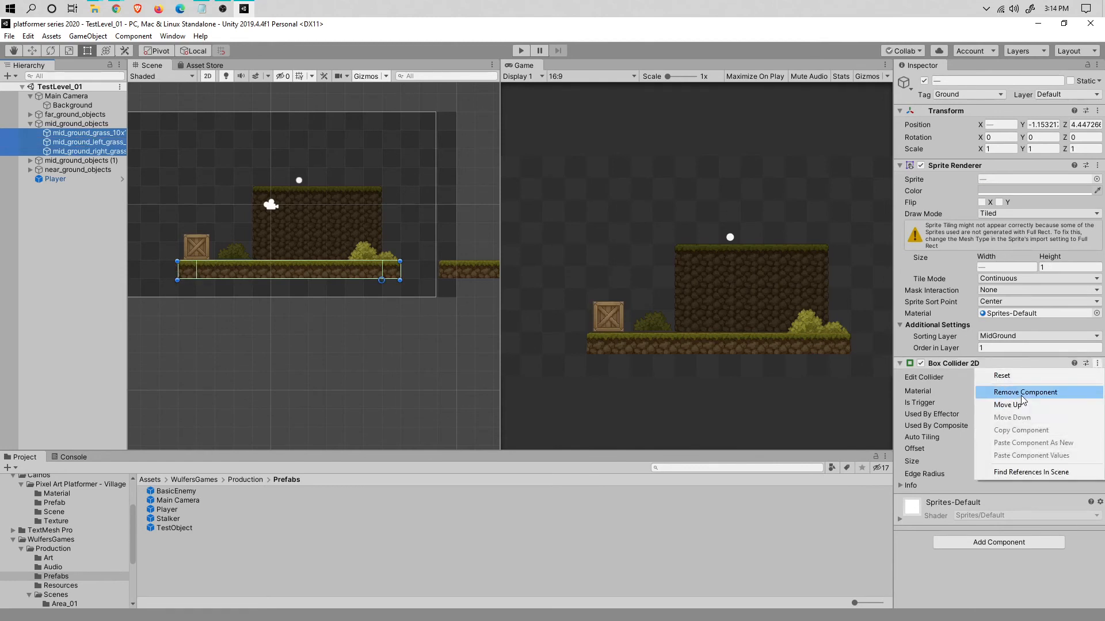
pyautogui.click(1021, 394)
pyautogui.hotkey('ctrl', 's')
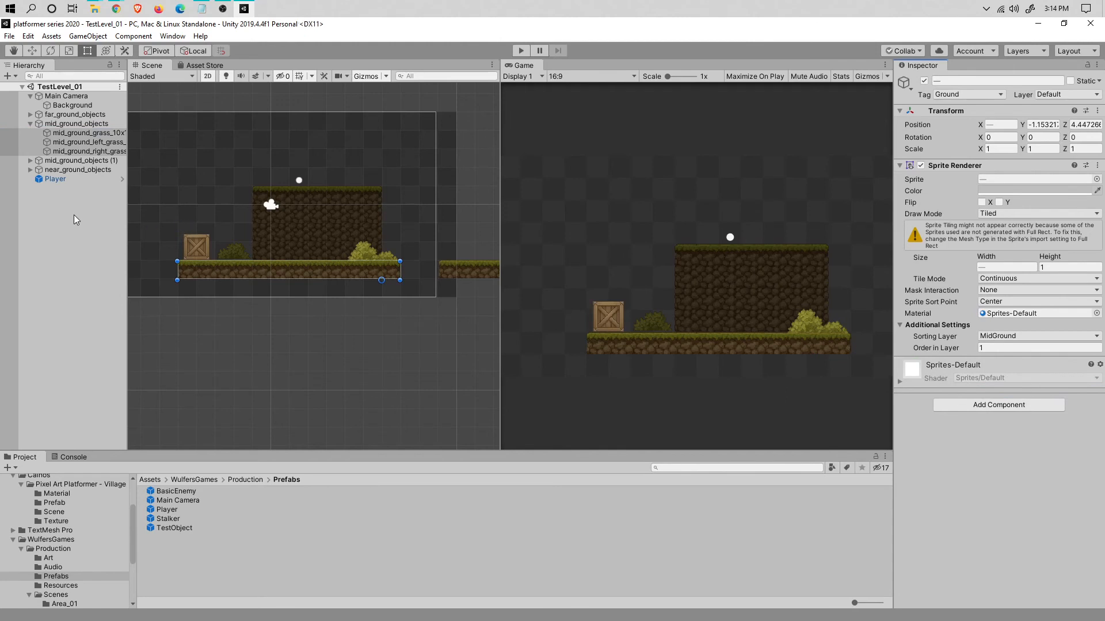
# Assign the Ground tag to the mid_ground_objects parent
pyautogui.click(74, 215)
pyautogui.click(64, 115)
pyautogui.click(67, 121)
pyautogui.rightClick(68, 121)
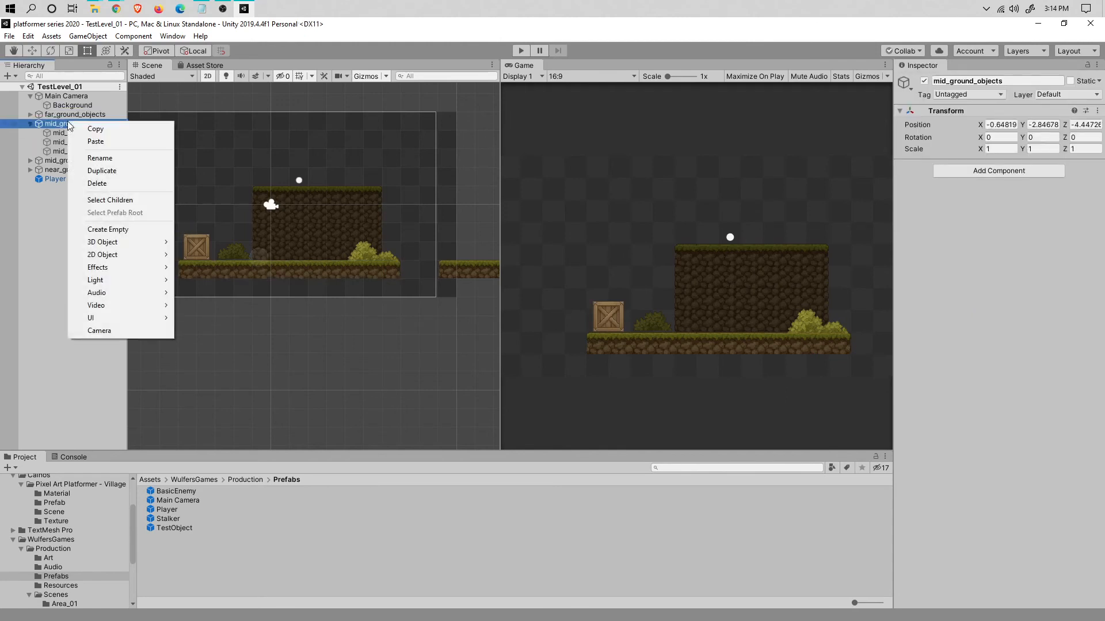
pyautogui.moveTo(112, 307)
pyautogui.click(973, 239)
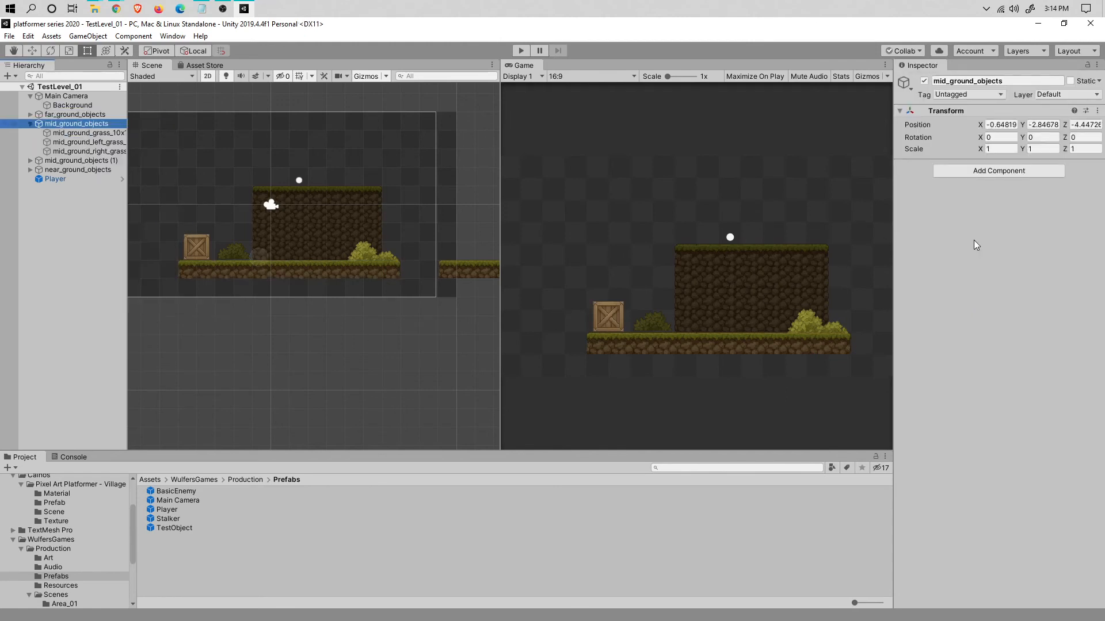
pyautogui.click(970, 94)
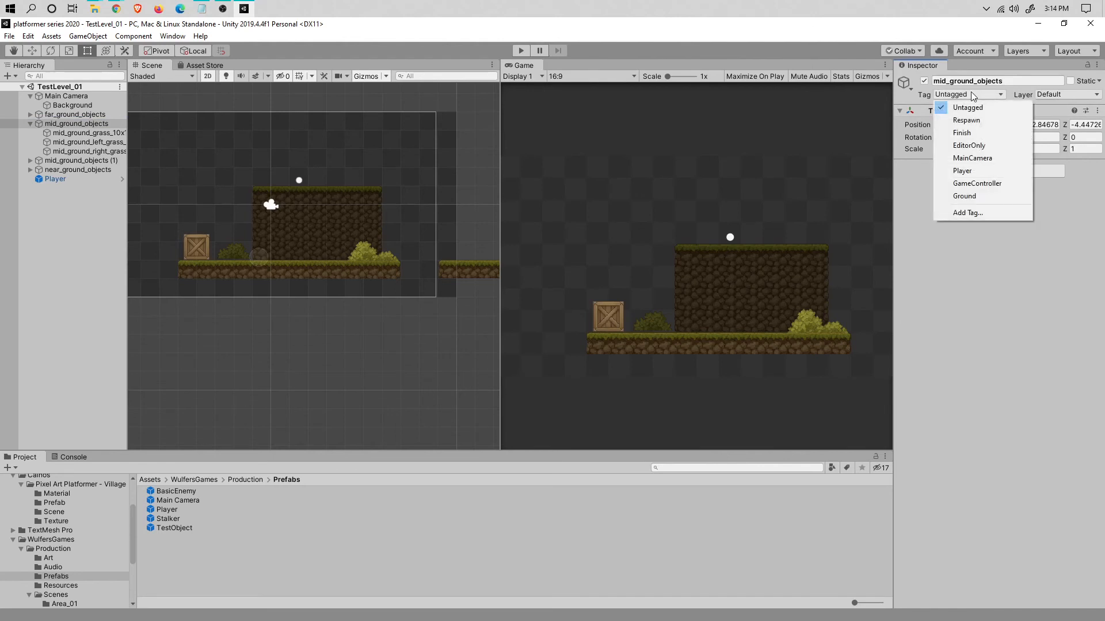
pyautogui.click(986, 195)
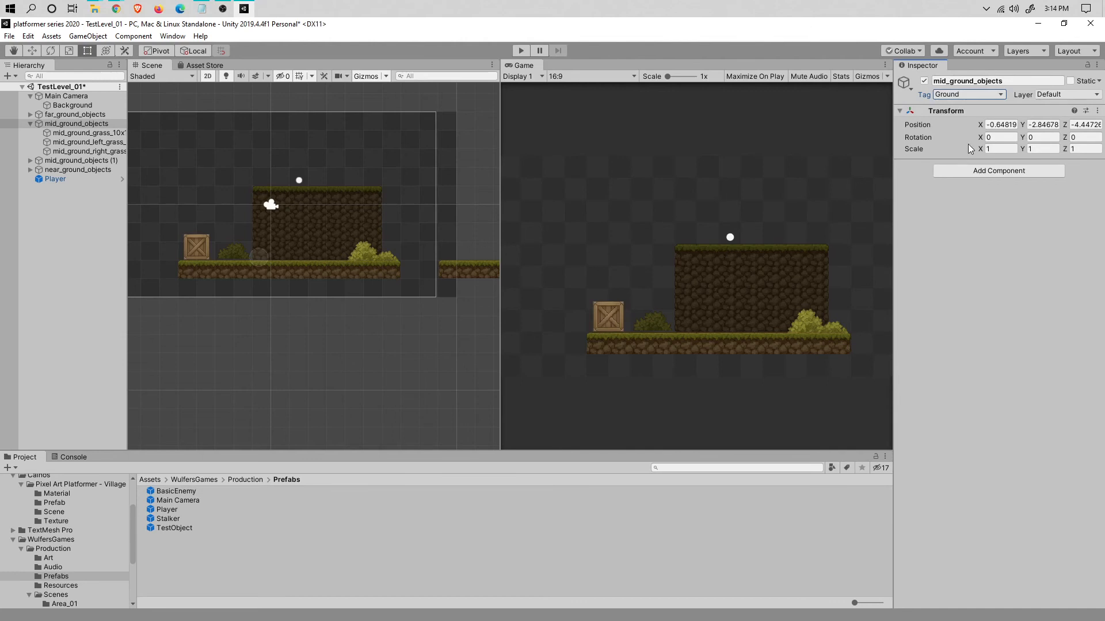
# Add a Box Collider 2D to the mid_ground_objects parent
pyautogui.rightClick(74, 125)
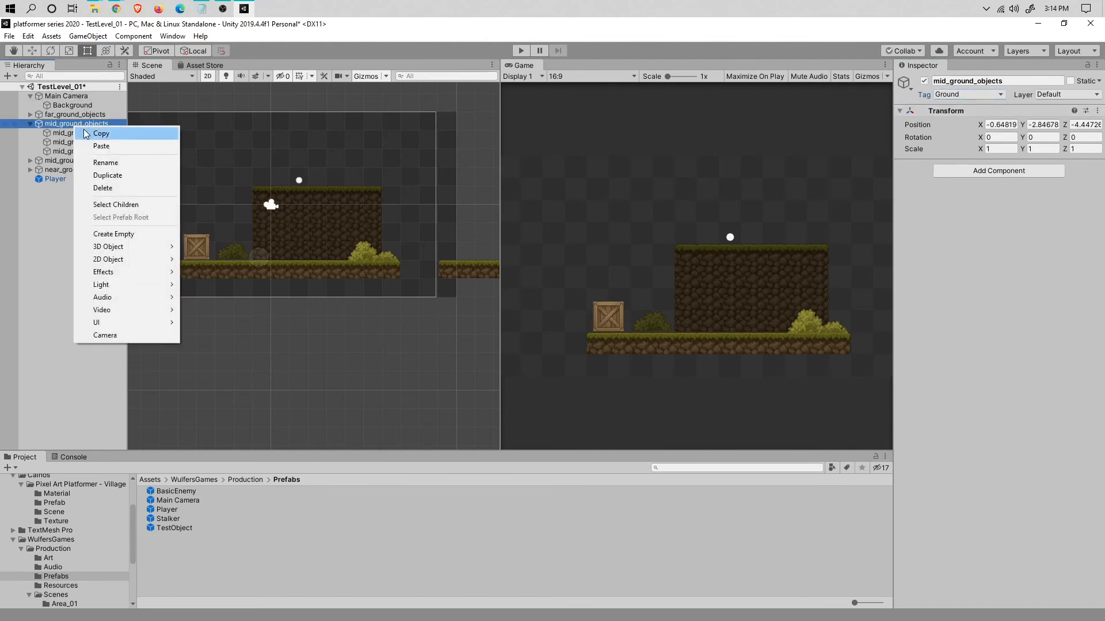
pyautogui.click(1003, 167)
pyautogui.click(1004, 167)
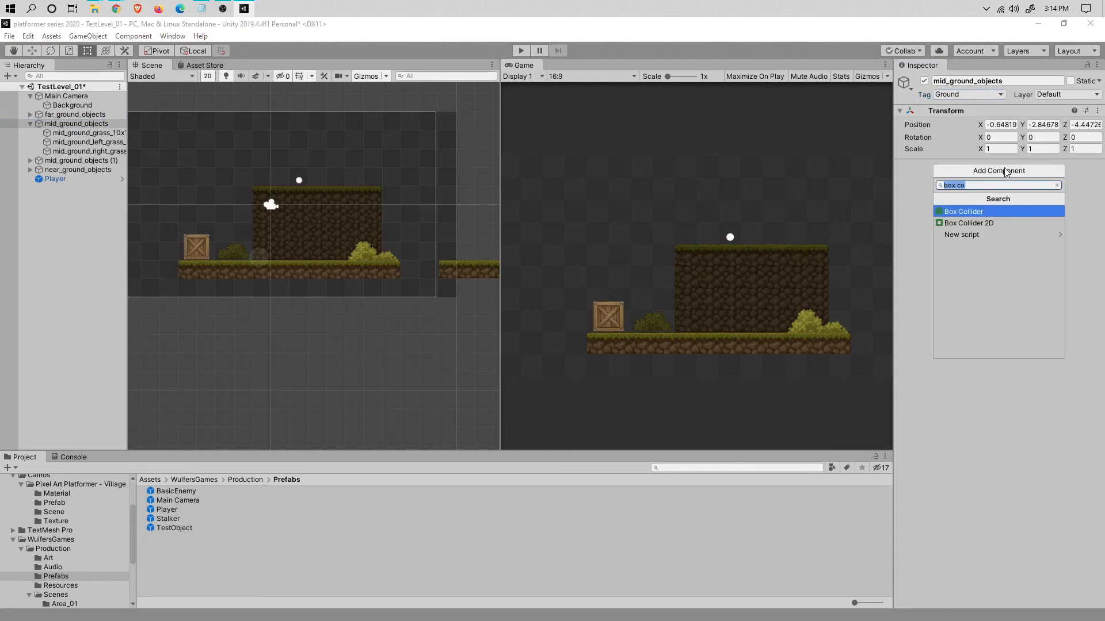
pyautogui.click(977, 222)
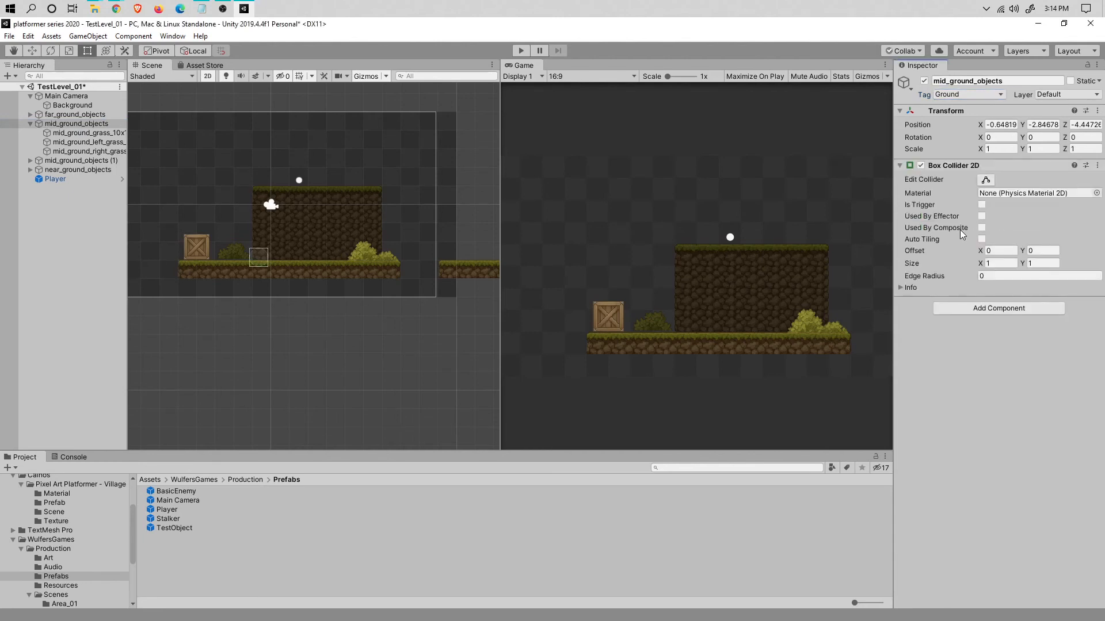
# Stretch the mid_ground_objects box collider over the whole ground platform, about 11.97 by 0.99 units, and save the scene
pyautogui.click(986, 179)
pyautogui.click(260, 268)
pyautogui.click(77, 124)
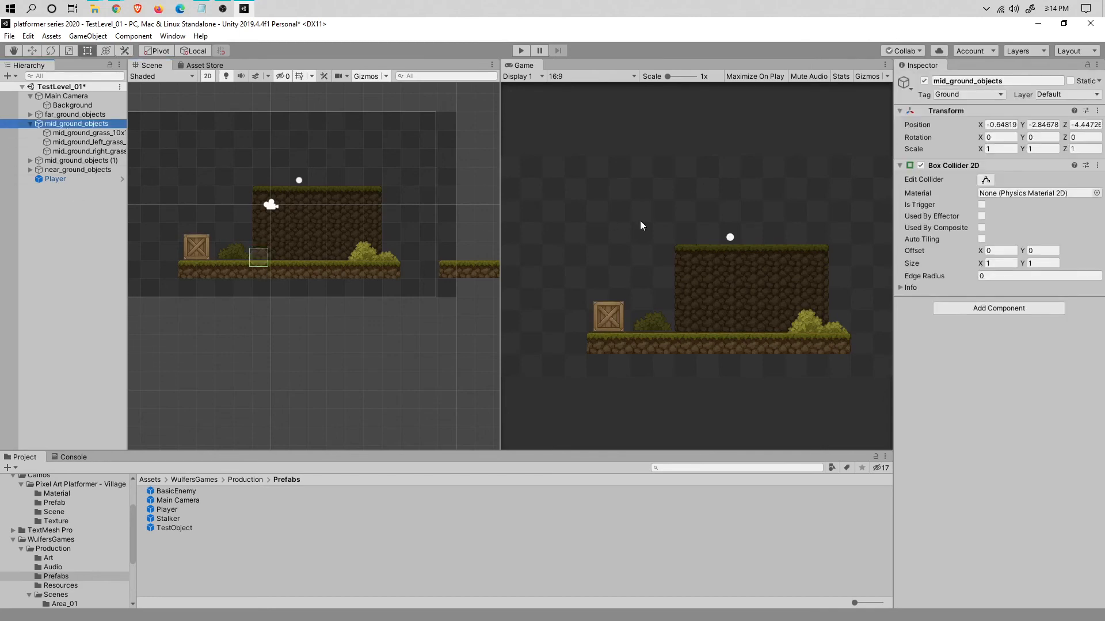
pyautogui.click(985, 179)
pyautogui.moveTo(259, 266); pyautogui.dragTo(179, 271)
pyautogui.moveTo(288, 249); pyautogui.dragTo(313, 251)
pyautogui.scroll(3, 289, 260)
pyautogui.moveTo(494, 271); pyautogui.dragTo(492, 266)
pyautogui.click(1000, 251)
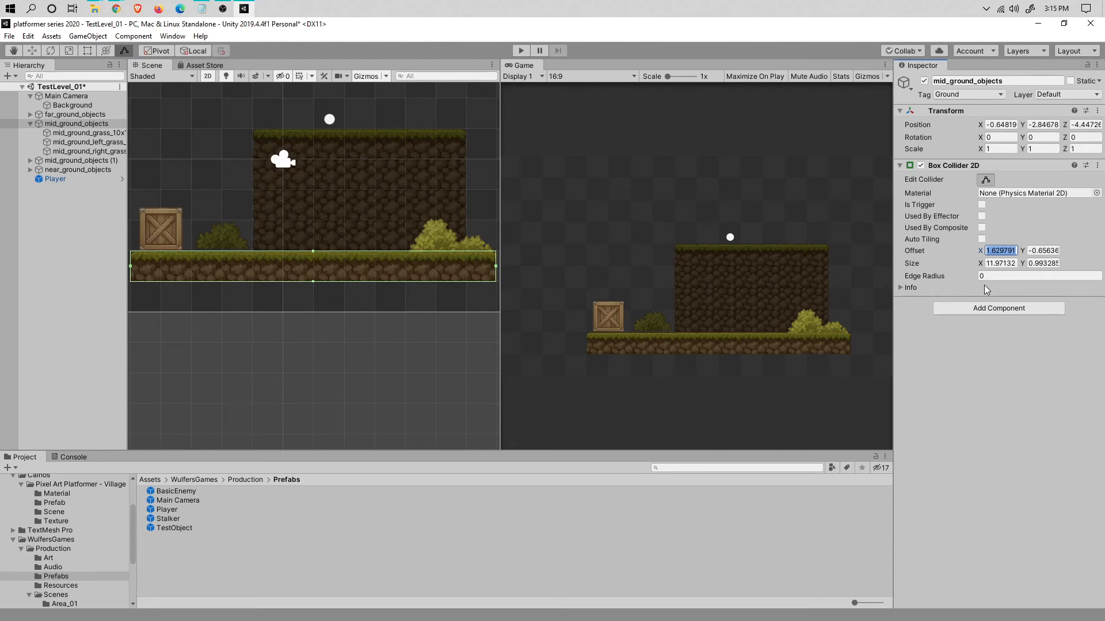
pyautogui.click(986, 179)
pyautogui.scroll(-5, 427, 320)
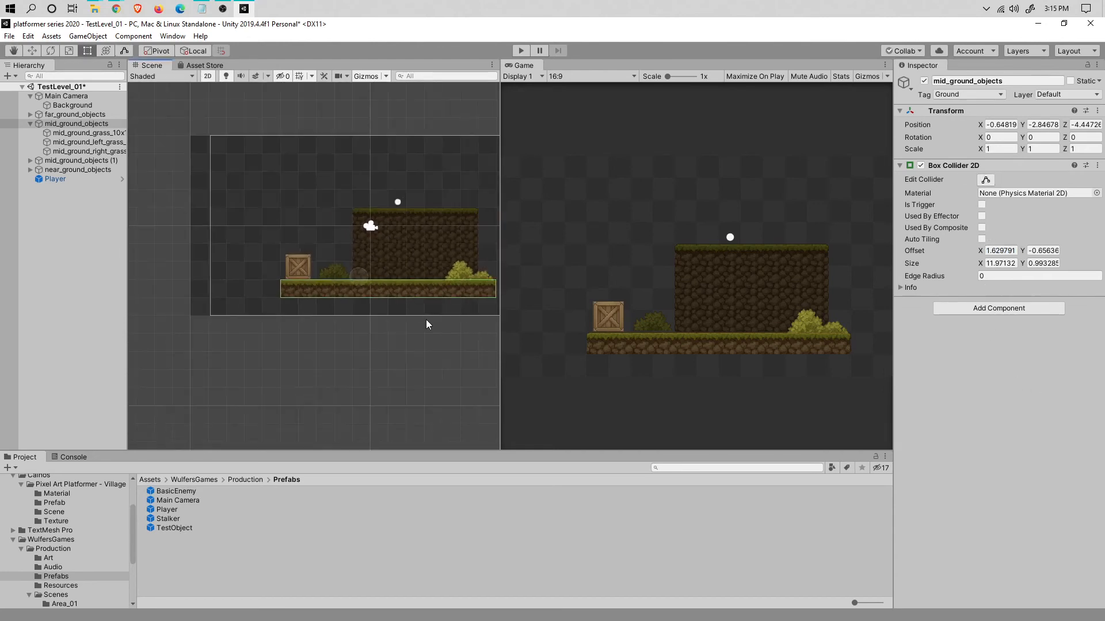
pyautogui.moveTo(426, 319); pyautogui.dragTo(326, 313, button='middle')
pyautogui.hotkey('ctrl', 's')
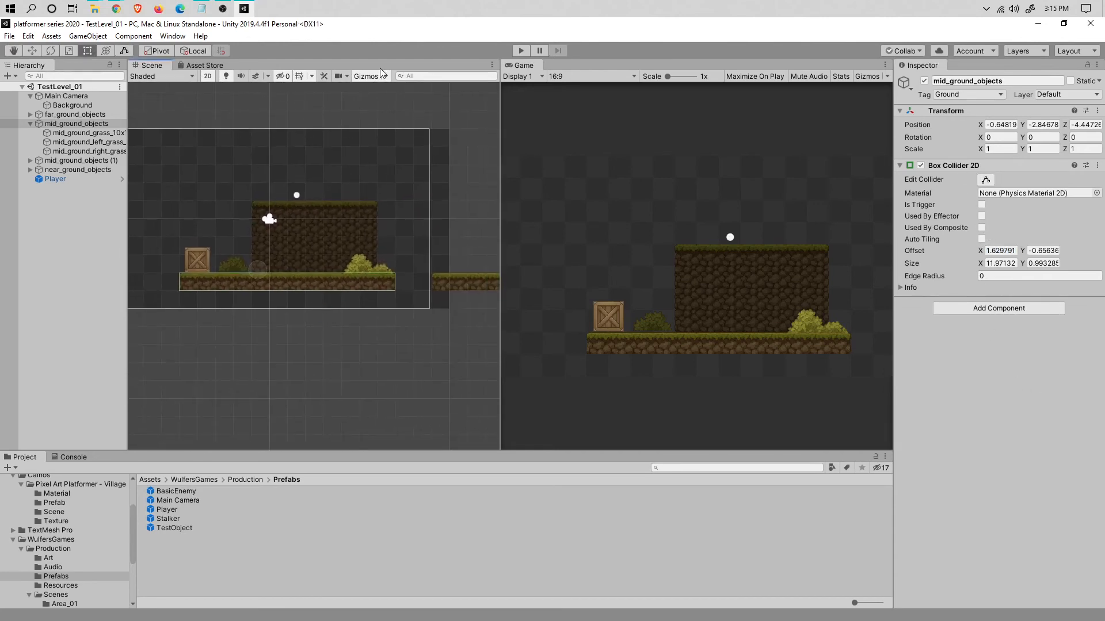
# Play-test the level and examine the depth of the sprite layers in perspective while moving the Player behind the crate
pyautogui.click(521, 51)
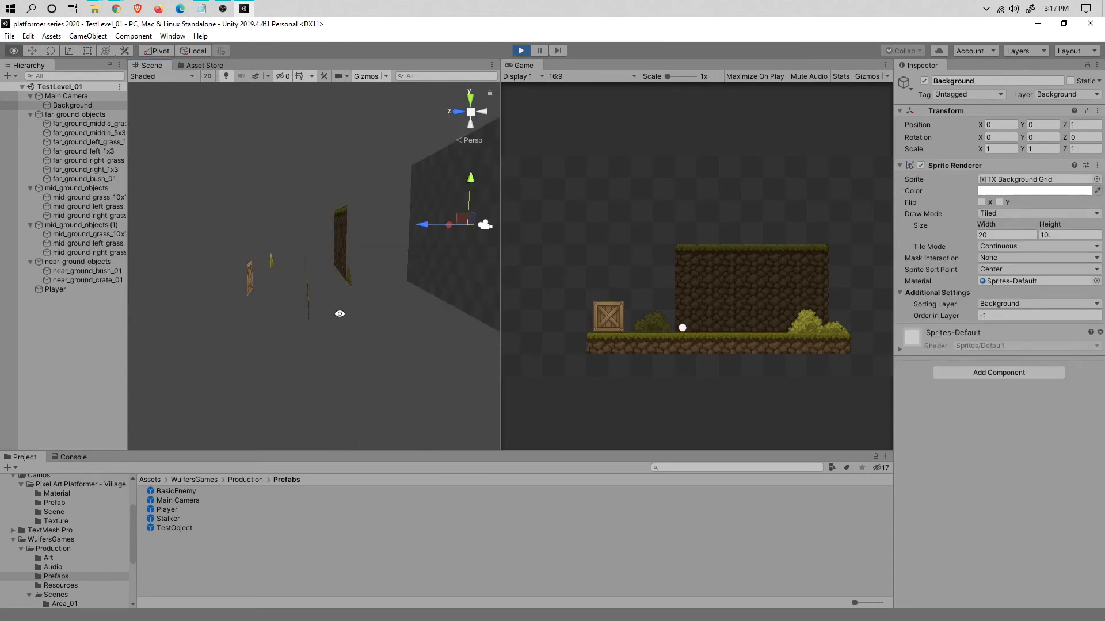
pyautogui.keyDown('alt'); pyautogui.moveTo(338, 313); pyautogui.dragTo(394, 354); pyautogui.keyUp('alt')
pyautogui.keyDown('alt'); pyautogui.moveTo(141, 342); pyautogui.dragTo(265, 304); pyautogui.keyUp('alt')
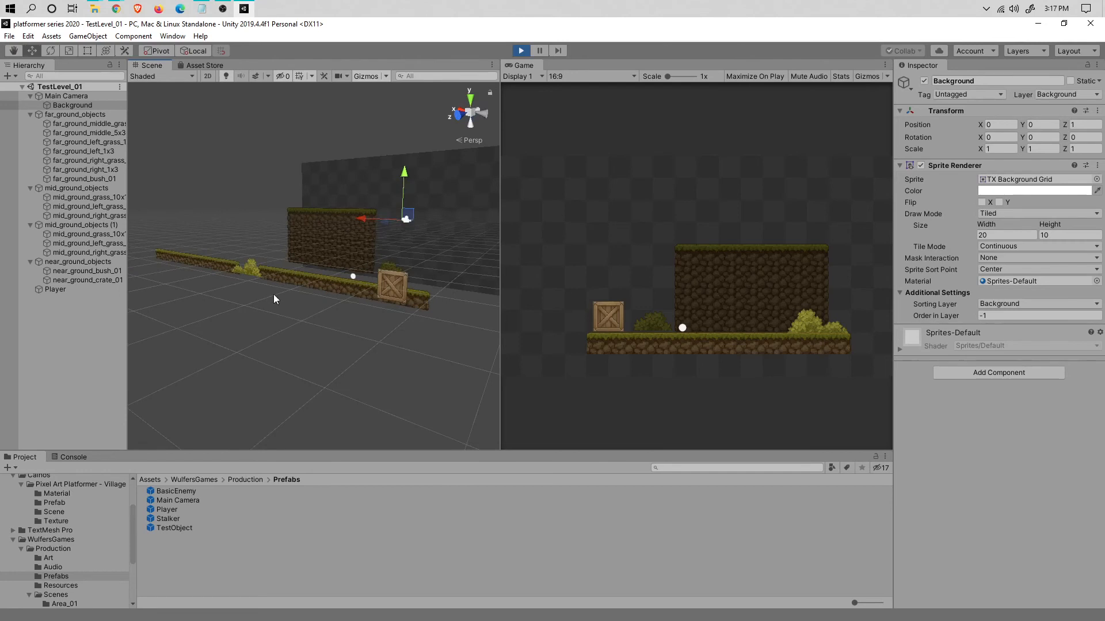
pyautogui.keyDown('alt'); pyautogui.moveTo(347, 282); pyautogui.dragTo(205, 303); pyautogui.keyUp('alt')
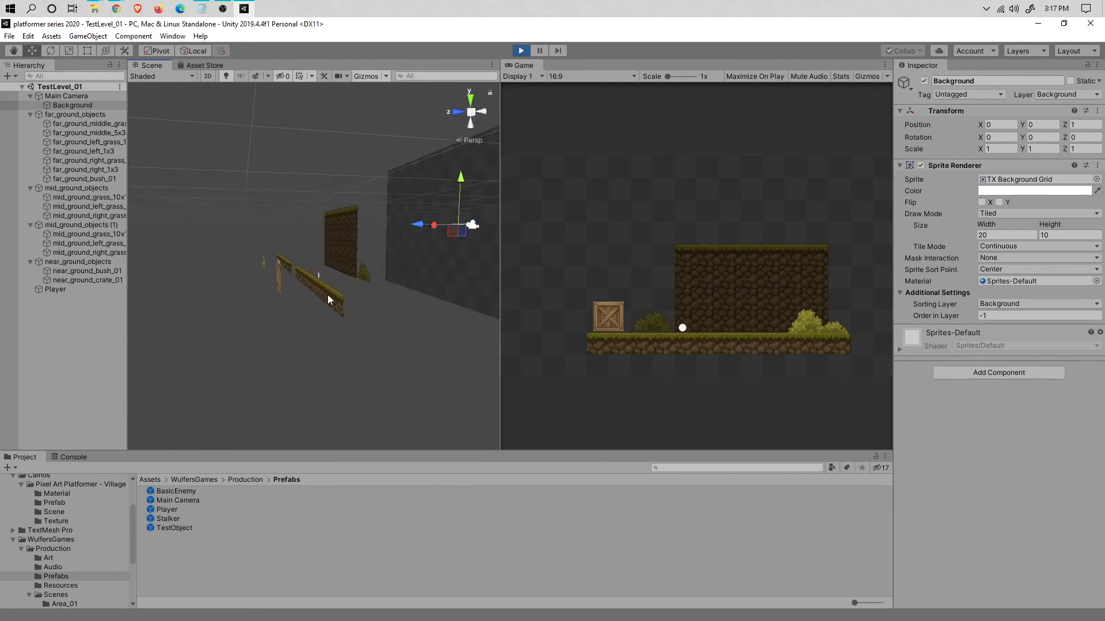
pyautogui.keyDown('alt'); pyautogui.moveTo(392, 341); pyautogui.dragTo(592, 328); pyautogui.keyUp('alt')
pyautogui.click(680, 257)
pyautogui.press('d')
pyautogui.press('a')
pyautogui.press('a')
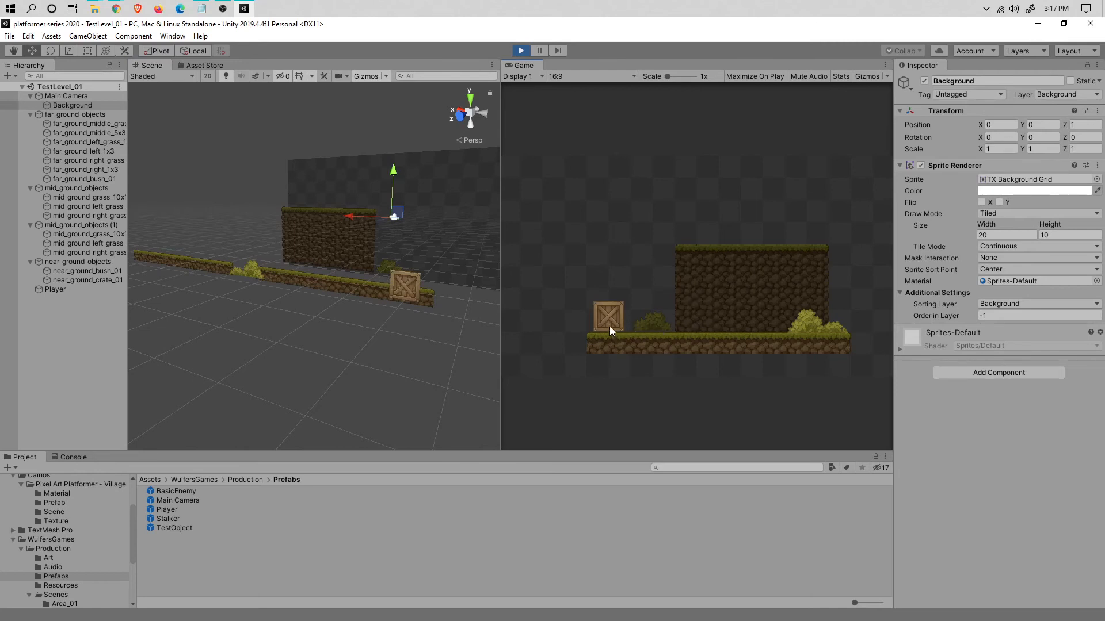
# View the layers from the opposite side and run and jump the Player back and forth along the ground platform
pyautogui.keyDown('alt'); pyautogui.moveTo(432, 316); pyautogui.dragTo(656, 377); pyautogui.keyUp('alt')
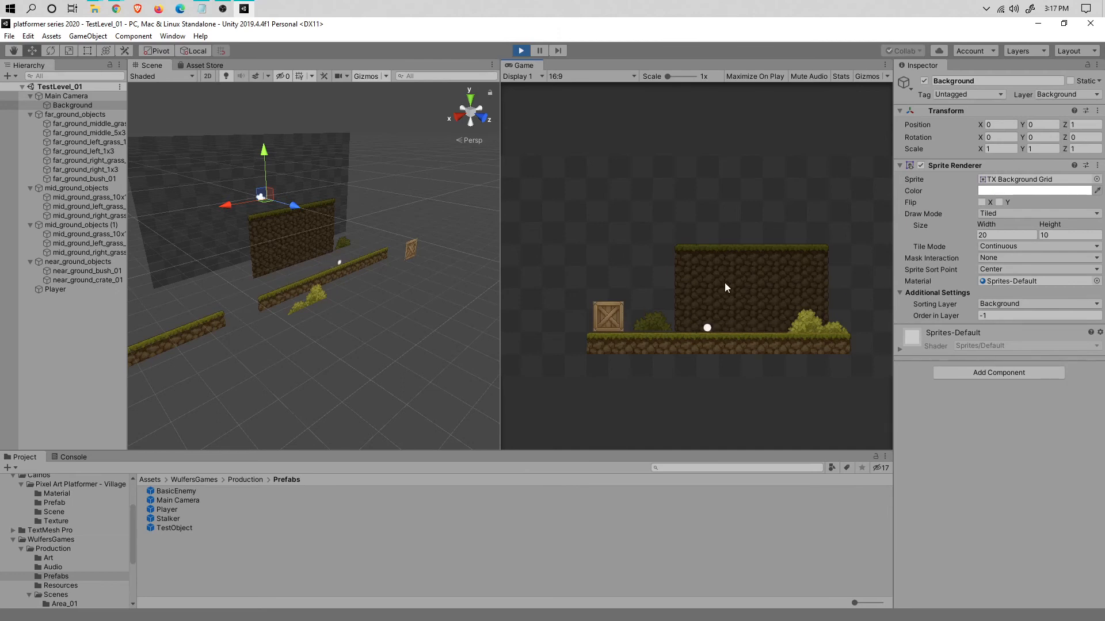
pyautogui.press('a')
pyautogui.press('d')
pyautogui.press('a')
pyautogui.press('d')
pyautogui.press('a')
pyautogui.press('d')
pyautogui.press('a')
pyautogui.press('d')
pyautogui.press('space')
pyautogui.press('a')
pyautogui.press('space')
pyautogui.press('d')
pyautogui.press('d')
pyautogui.press('space')
pyautogui.press('a')
pyautogui.press('space')
pyautogui.press('d')
pyautogui.press('a')
pyautogui.press('d')
pyautogui.press('a')
pyautogui.press('d')
pyautogui.press('a')
pyautogui.press('d')
pyautogui.press('space')
pyautogui.press('a')
pyautogui.press('space')
pyautogui.press('space')
pyautogui.press('d')
pyautogui.press('space')
pyautogui.press('a')
pyautogui.press('space')
pyautogui.press('a')
pyautogui.press('d')
pyautogui.press('d')
# Switch to Chrome and search Google for "ori and the blind forest"
pyautogui.moveTo(117, 8)
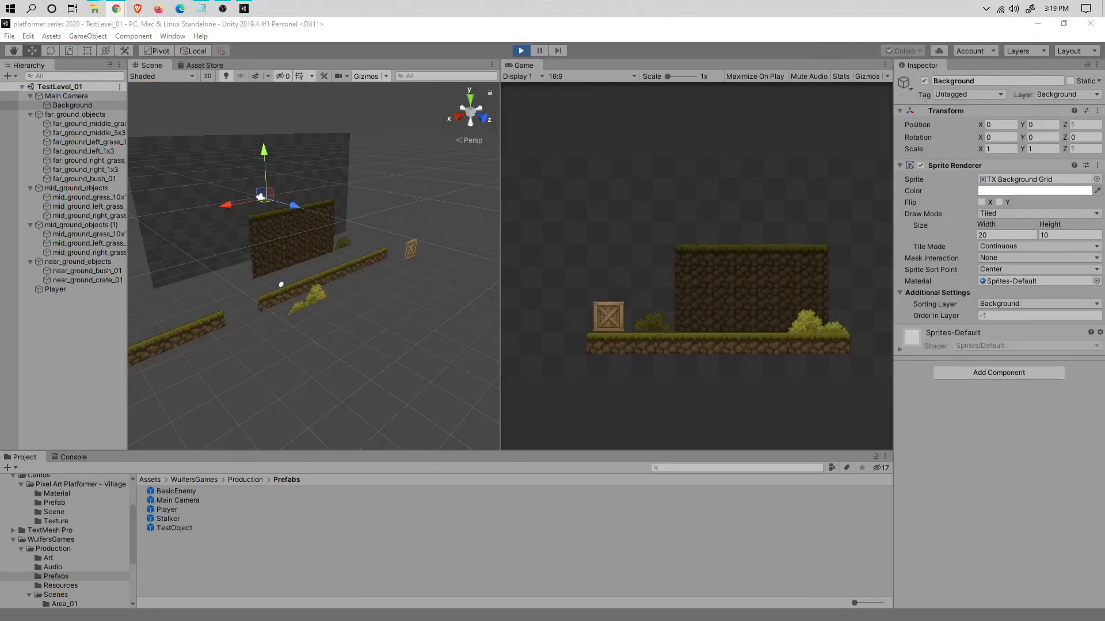
pyautogui.moveTo(0, 75); pyautogui.dragTo(496, 1)
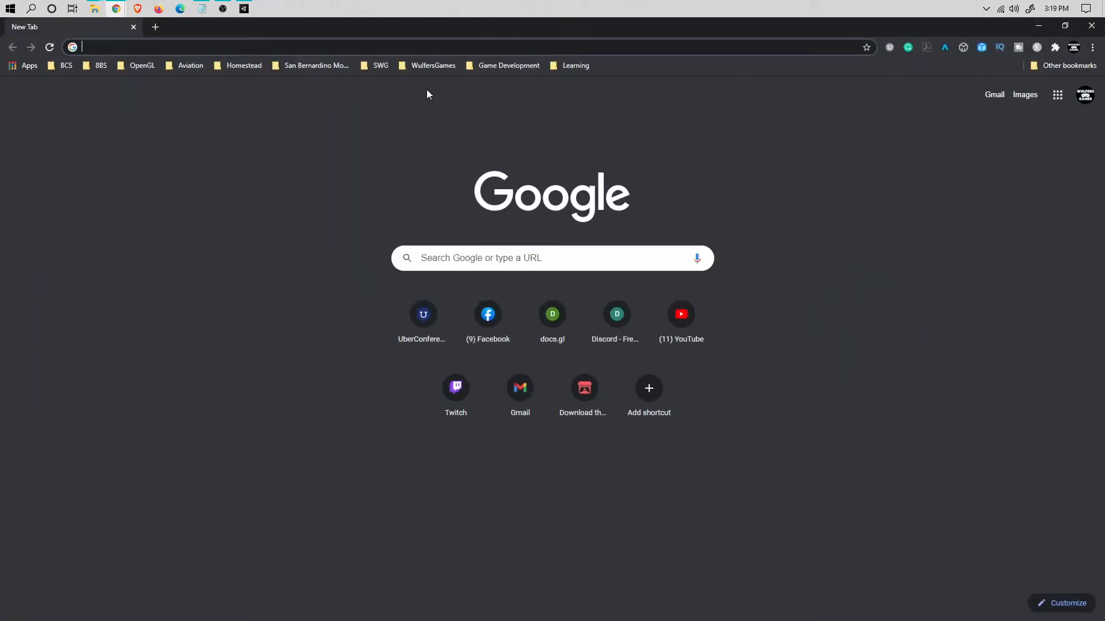
pyautogui.write('ori')
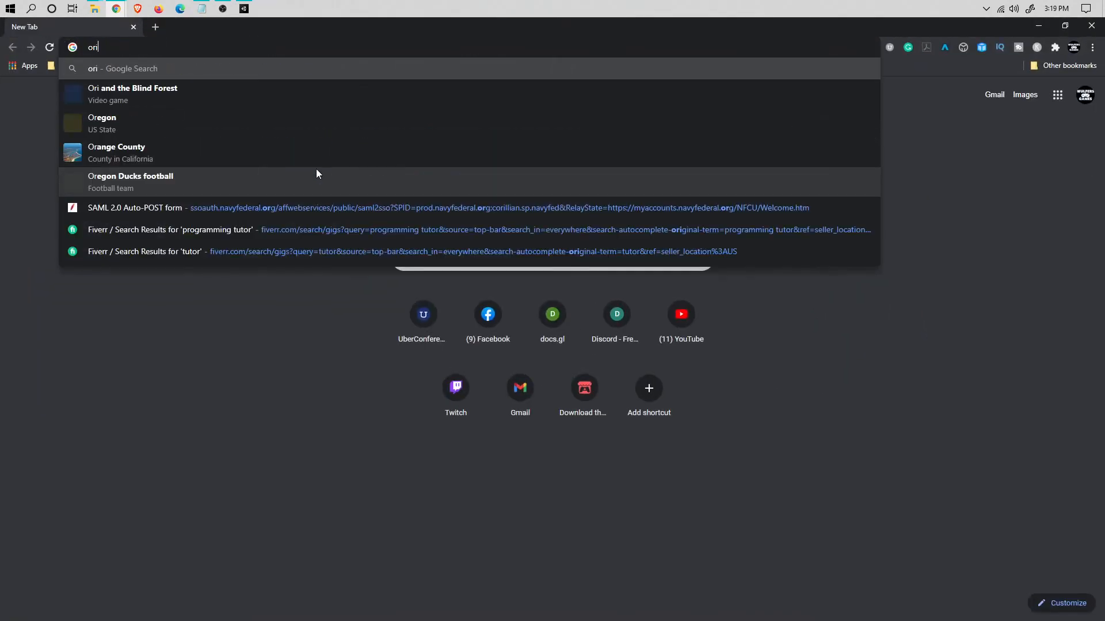
pyautogui.press('Up')
pyautogui.press('Up')
pyautogui.press('Up')
pyautogui.press('Up')
pyautogui.press('Up')
pyautogui.press('Up')
pyautogui.press('Up')
pyautogui.press('Return')
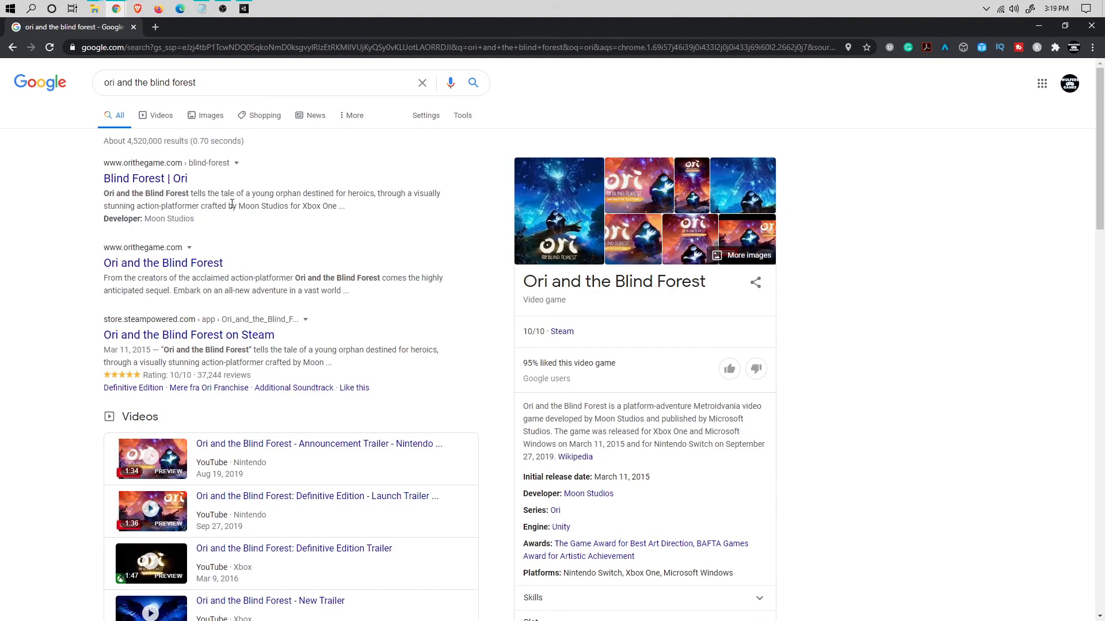
# Browse the image results for layered background art, preview the polycount Ori-inspired background, and close the browser tab
pyautogui.click(207, 118)
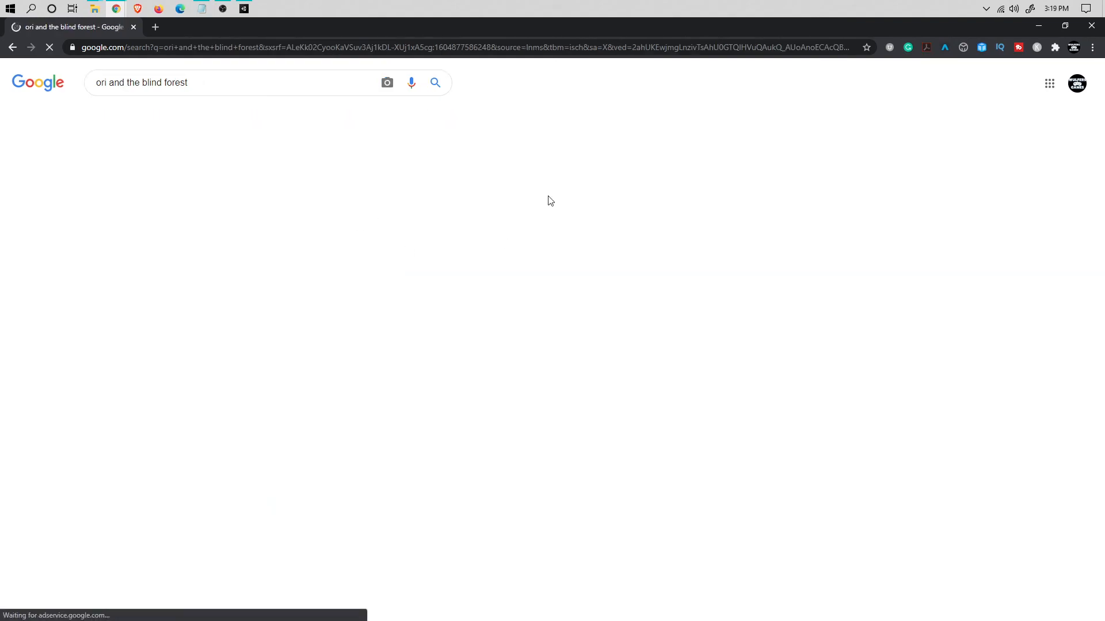
pyautogui.scroll(-8, 601, 361)
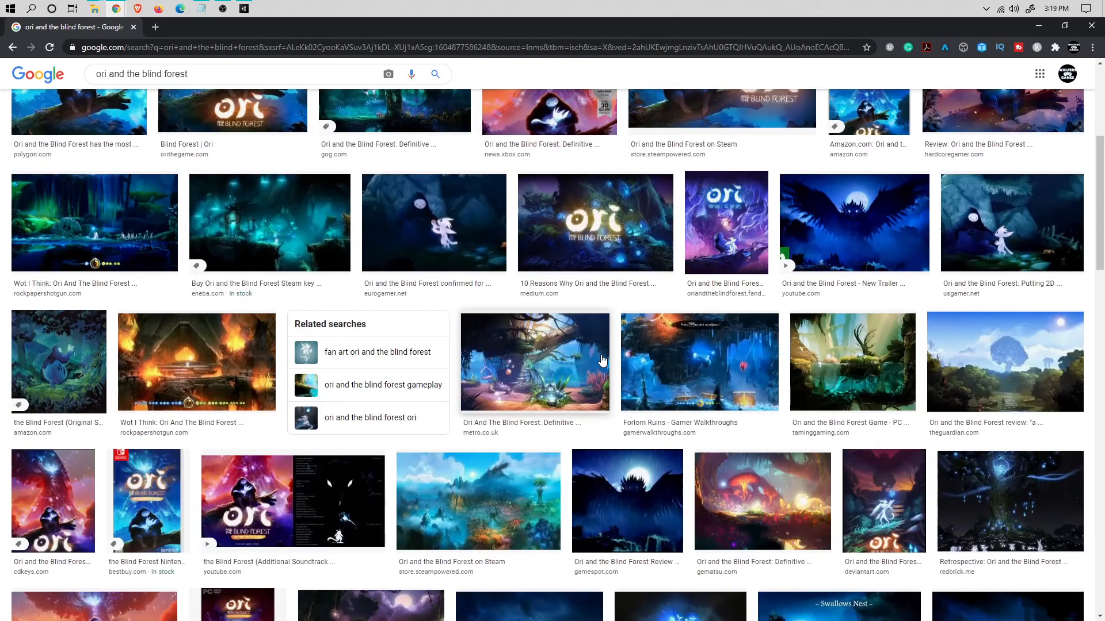
pyautogui.scroll(-3, 602, 361)
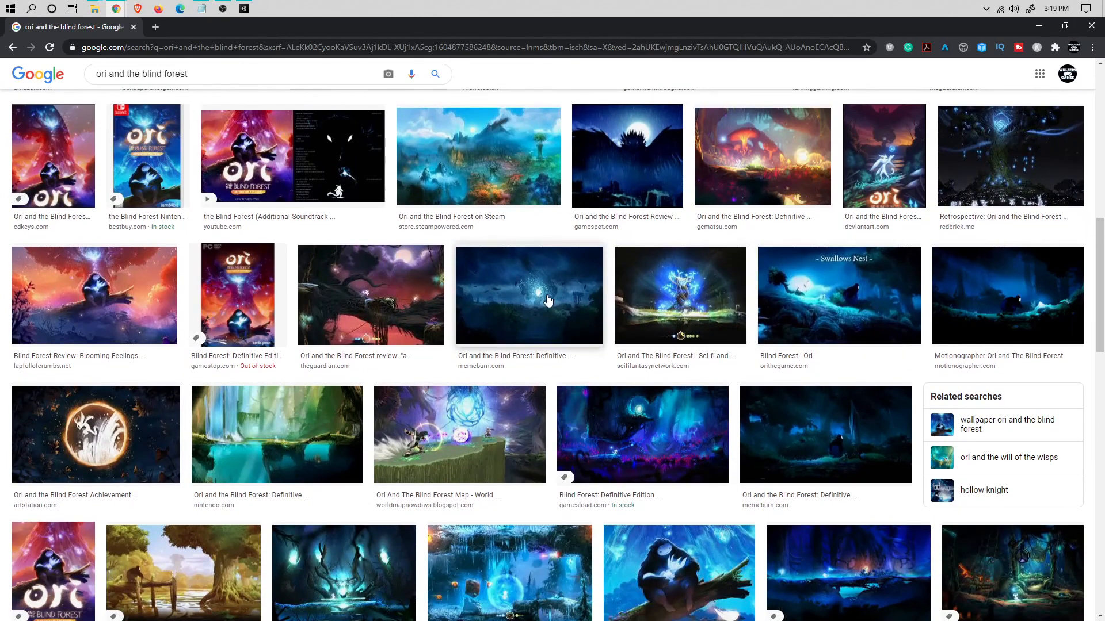
pyautogui.scroll(-2, 548, 301)
pyautogui.scroll(-1, 548, 300)
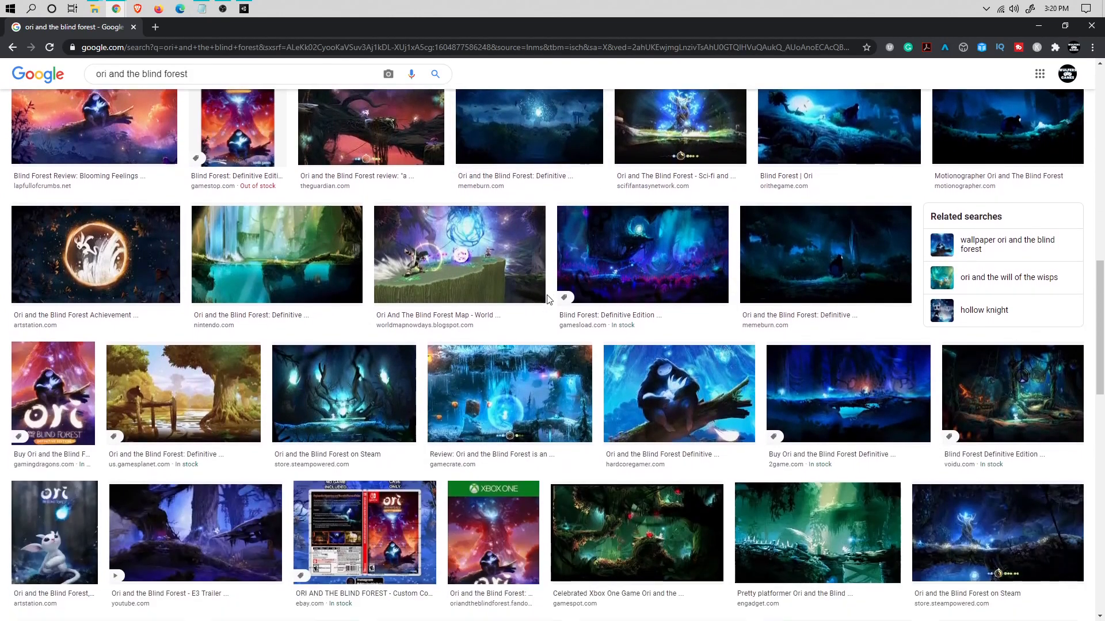
pyautogui.scroll(-2, 548, 300)
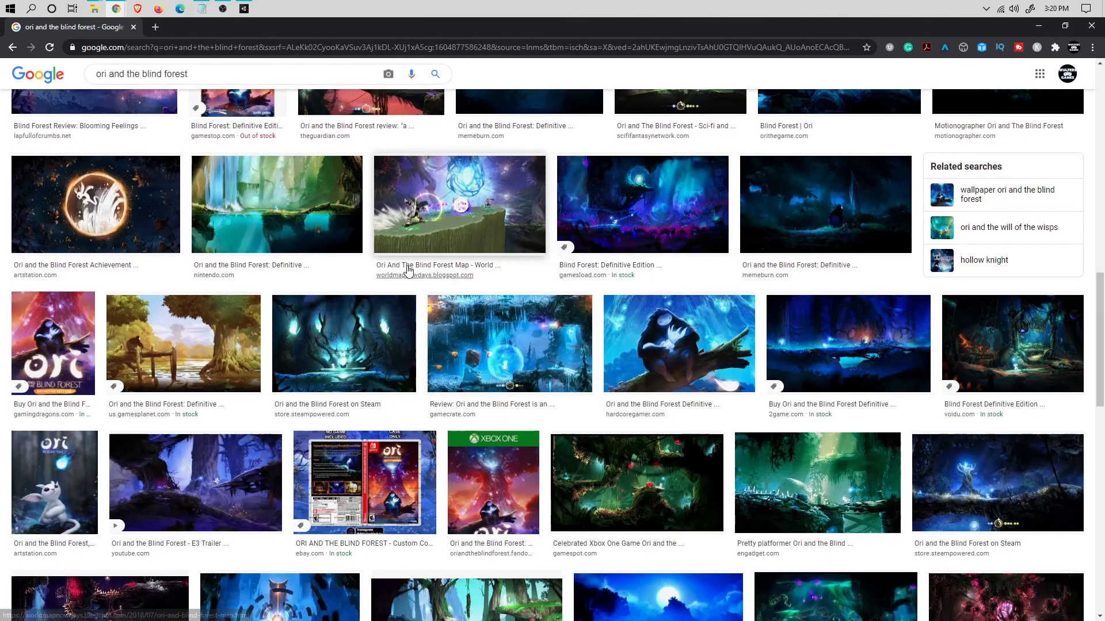
pyautogui.scroll(-2, 410, 273)
pyautogui.scroll(-4, 305, 210)
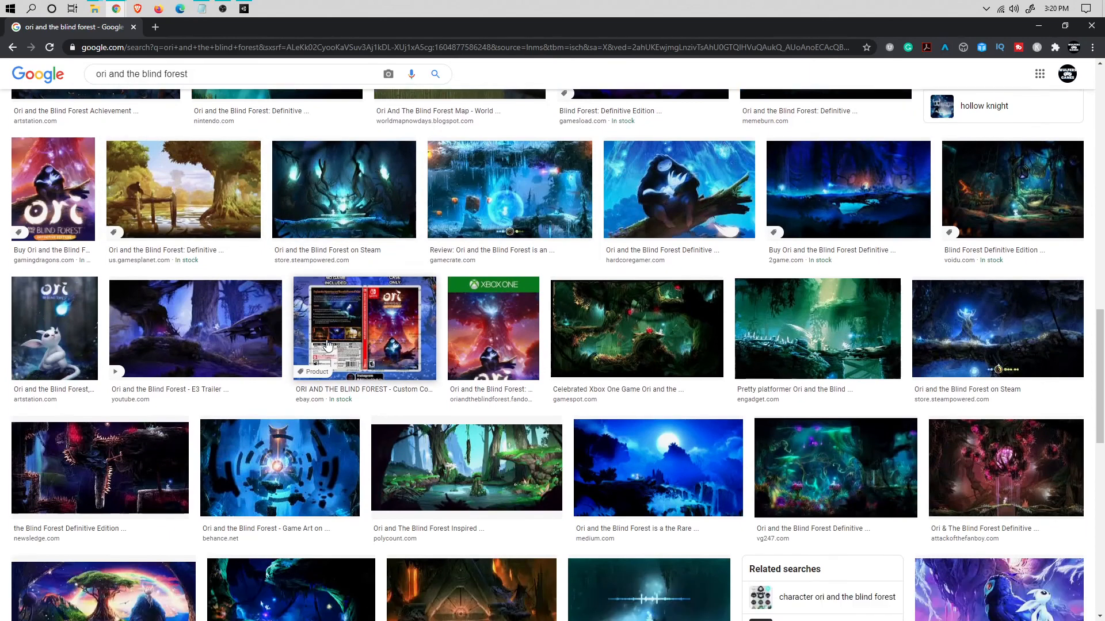
pyautogui.click(406, 269)
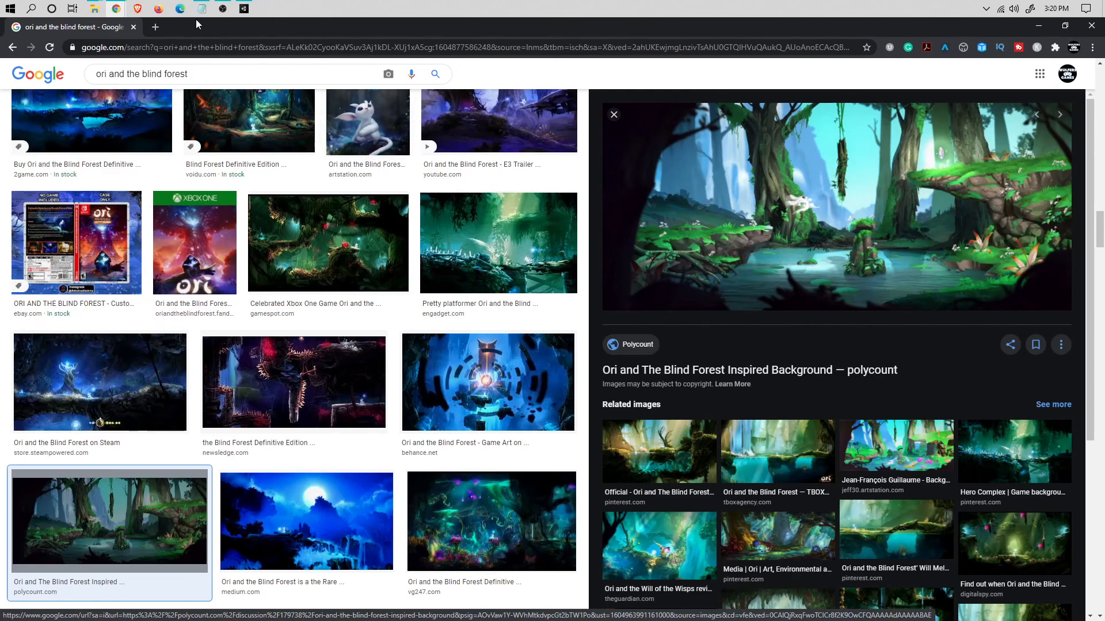
pyautogui.click(133, 27)
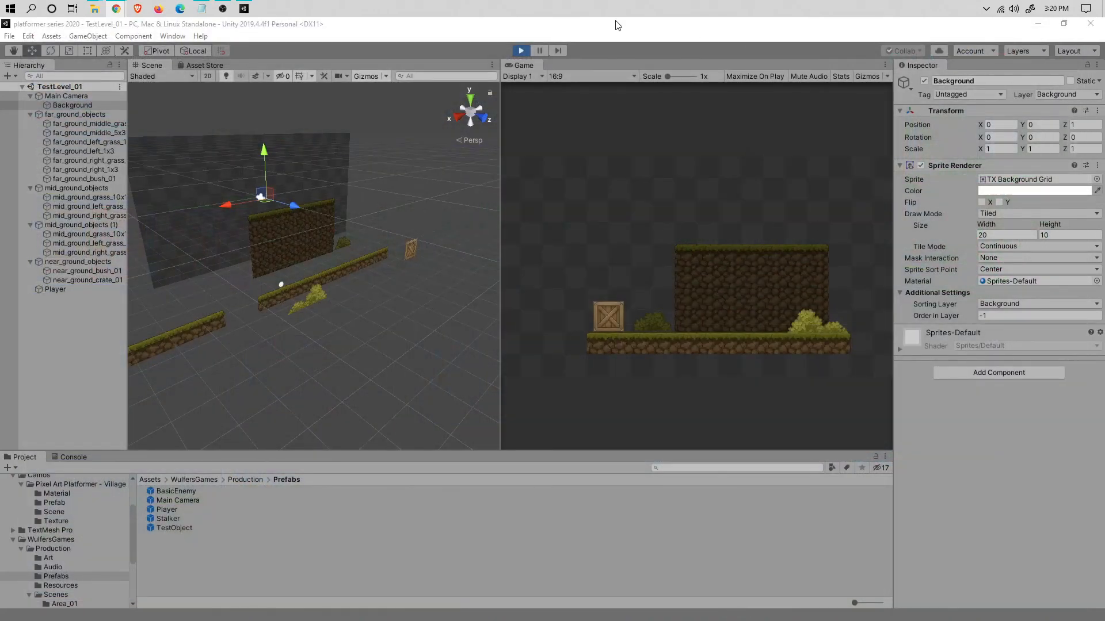
# Stop the play-test and add the BasicEnemy prefab to the scene as a root object
pyautogui.click(521, 51)
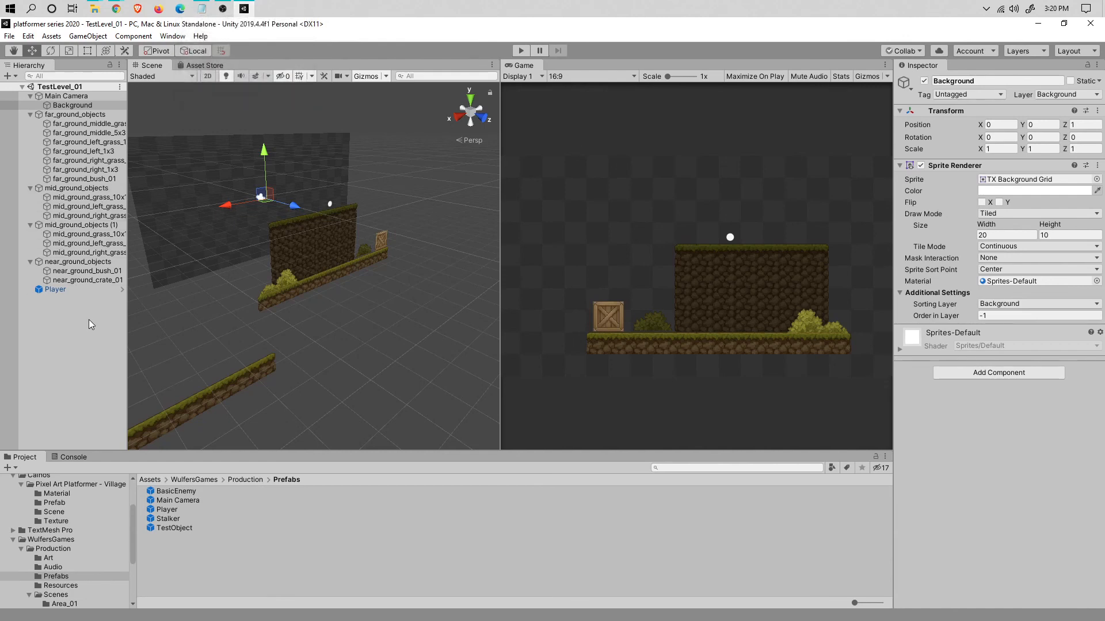
pyautogui.click(195, 572)
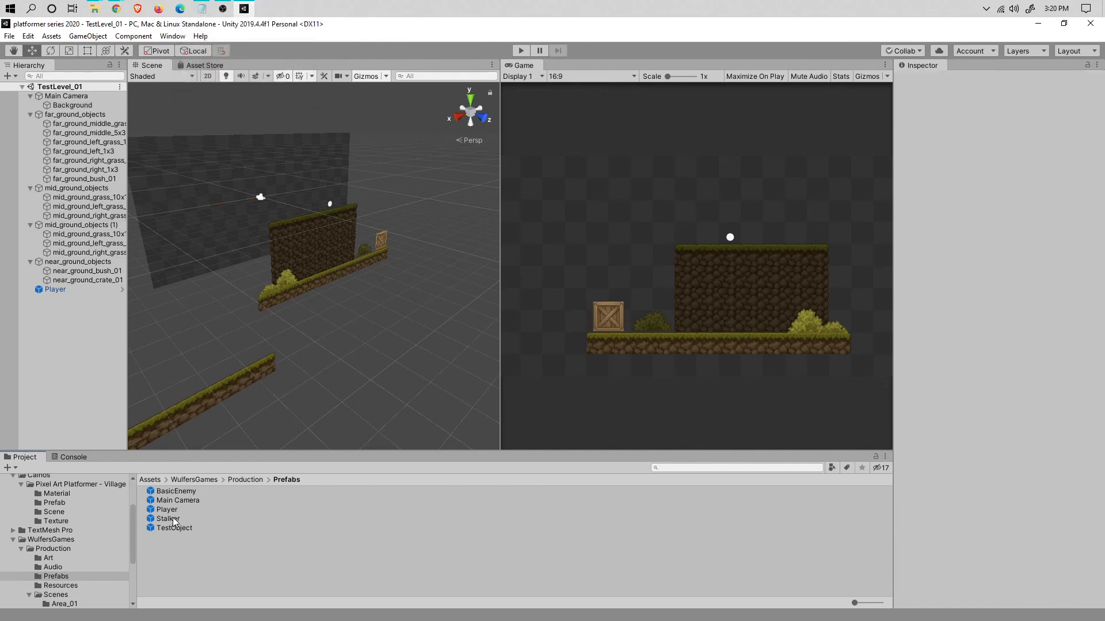
pyautogui.moveTo(180, 495); pyautogui.dragTo(85, 344)
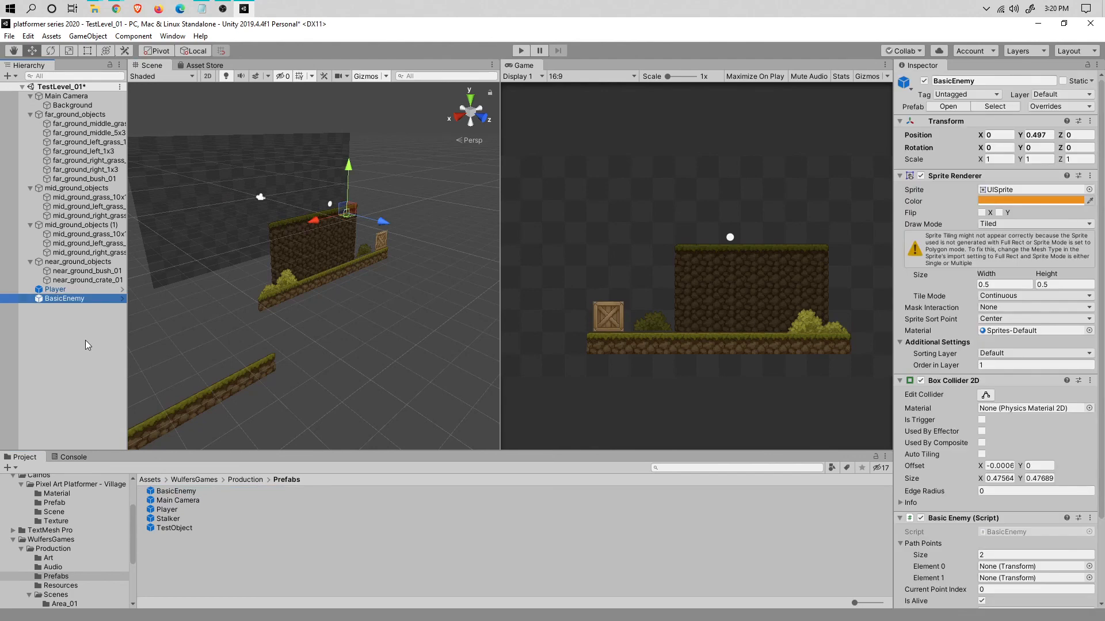
# In 2D view, put BasicEnemy on the Players sorting layer and place it on the ground platform at about X 1.7, Y -2.71
pyautogui.click(207, 75)
pyautogui.press('t')
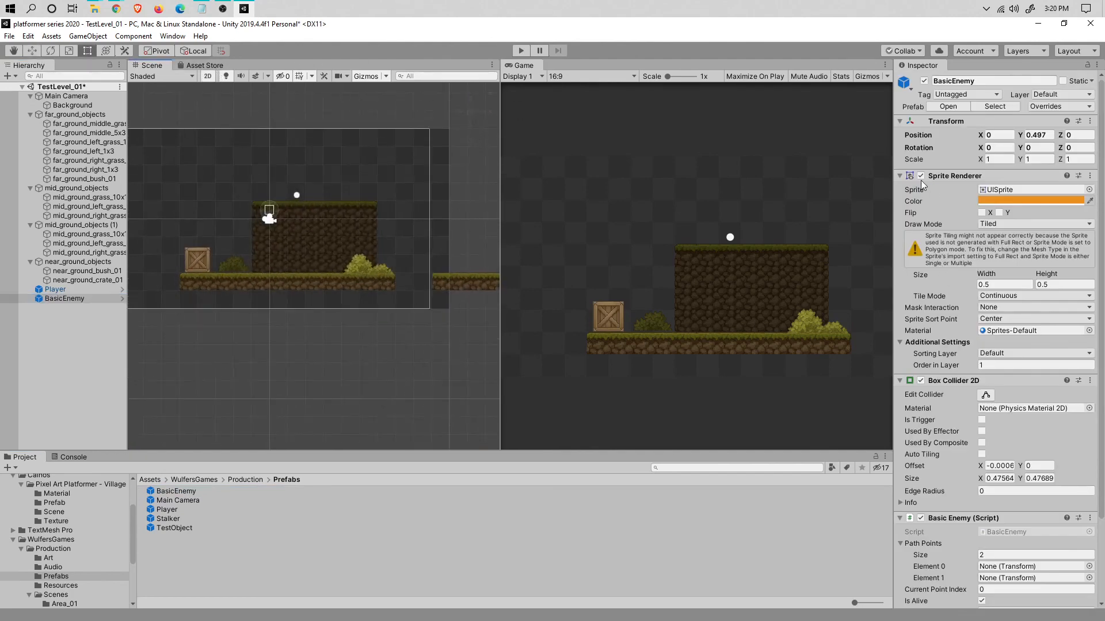
pyautogui.click(1001, 354)
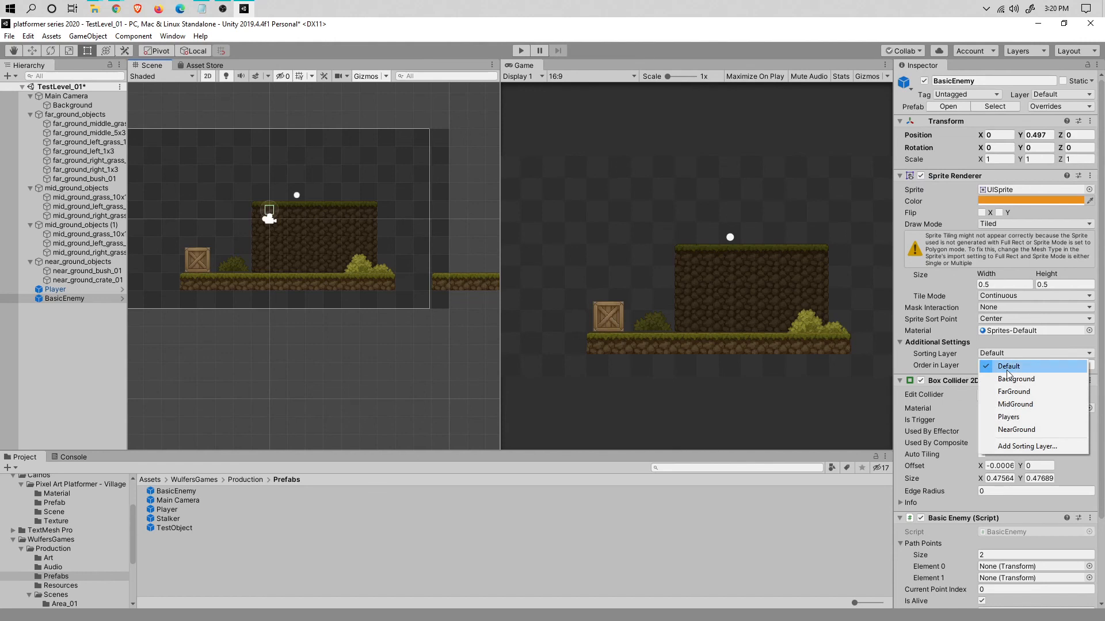
pyautogui.click(1011, 422)
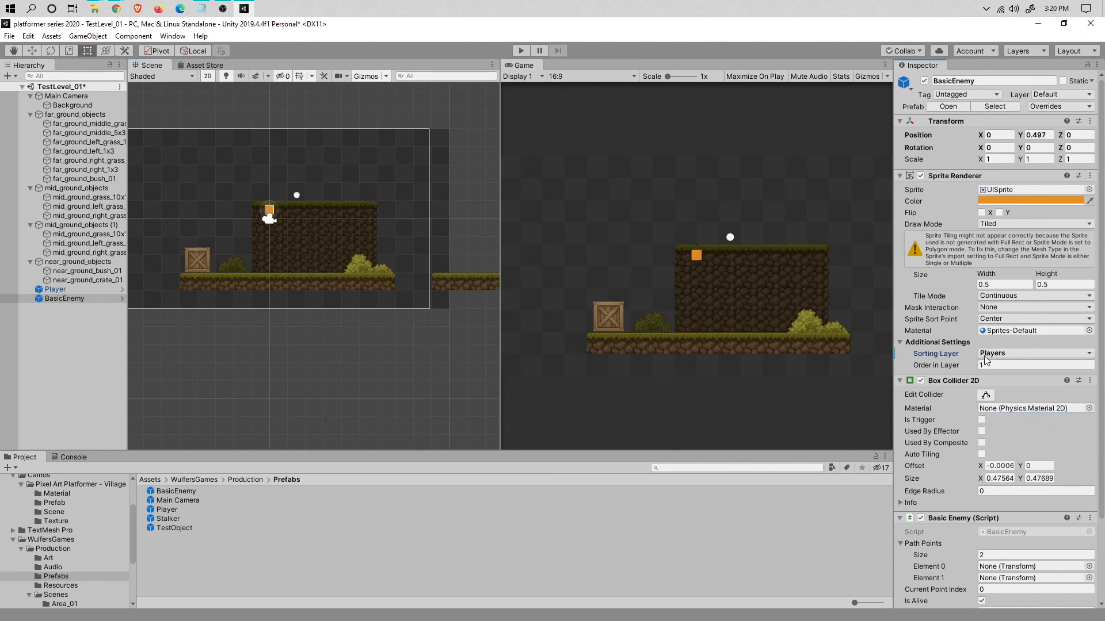
pyautogui.click(697, 257)
pyautogui.moveTo(270, 208); pyautogui.dragTo(304, 265)
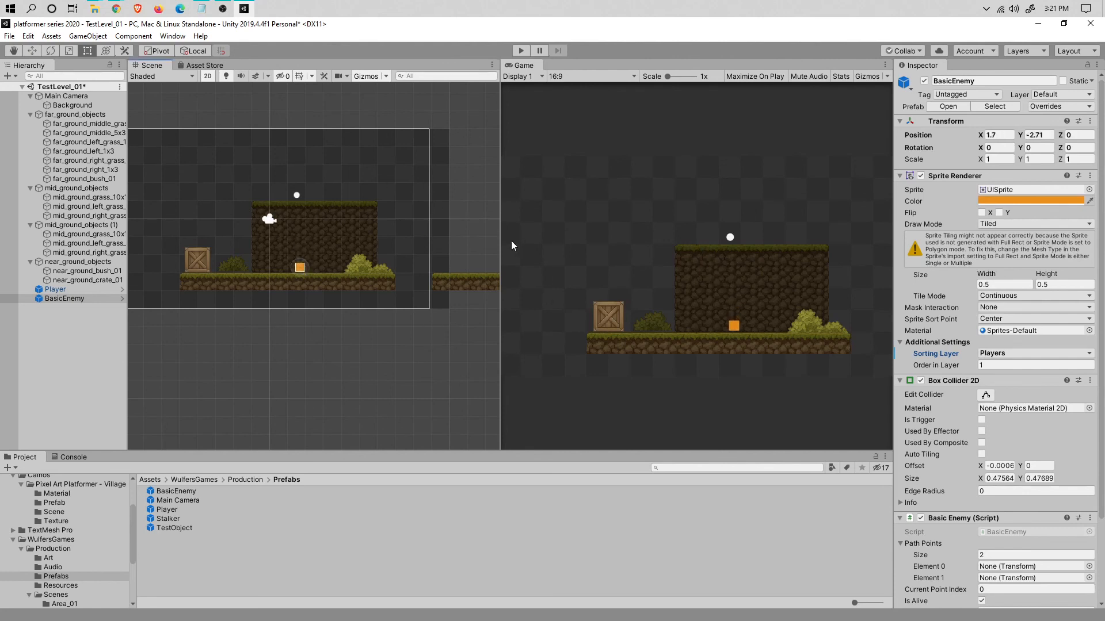
# Save the scene, play-test running and jumping the Player into and onto the enemy, and stop the test
pyautogui.hotkey('ctrl', 's')
pyautogui.click(520, 51)
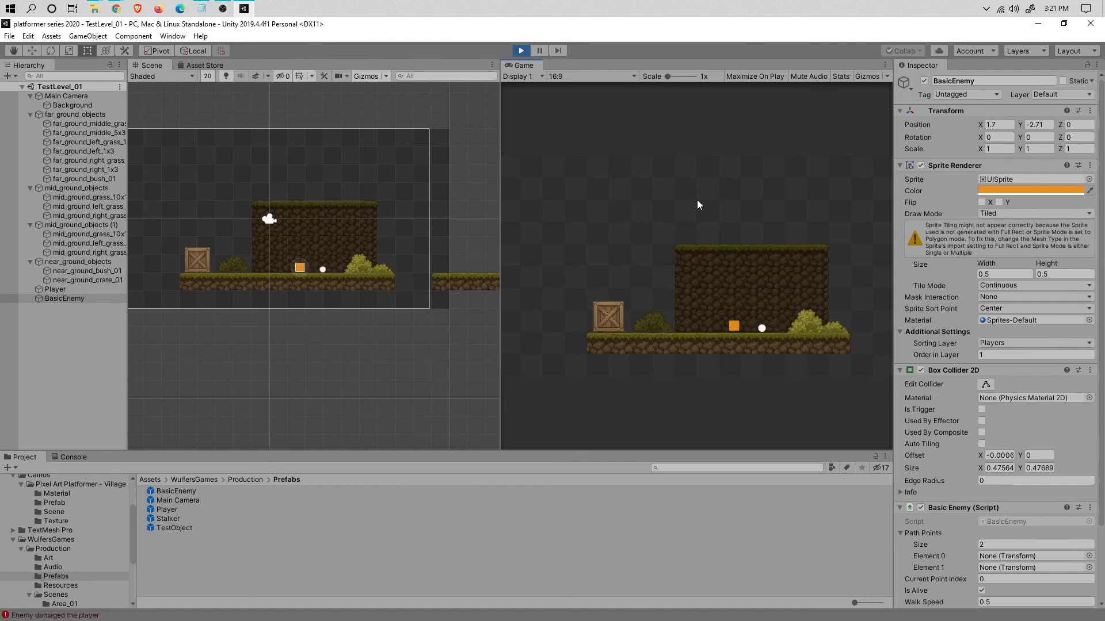
pyautogui.press('d')
pyautogui.press('space')
pyautogui.press('a')
pyautogui.press('d')
pyautogui.press('space')
pyautogui.press('a')
pyautogui.press('a')
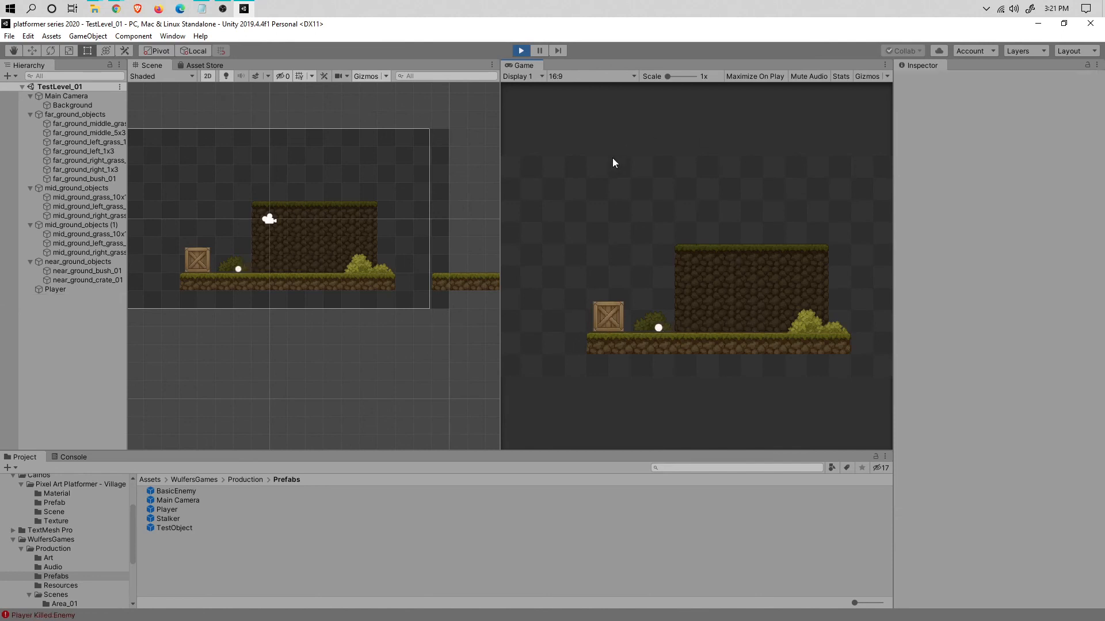
pyautogui.click(520, 51)
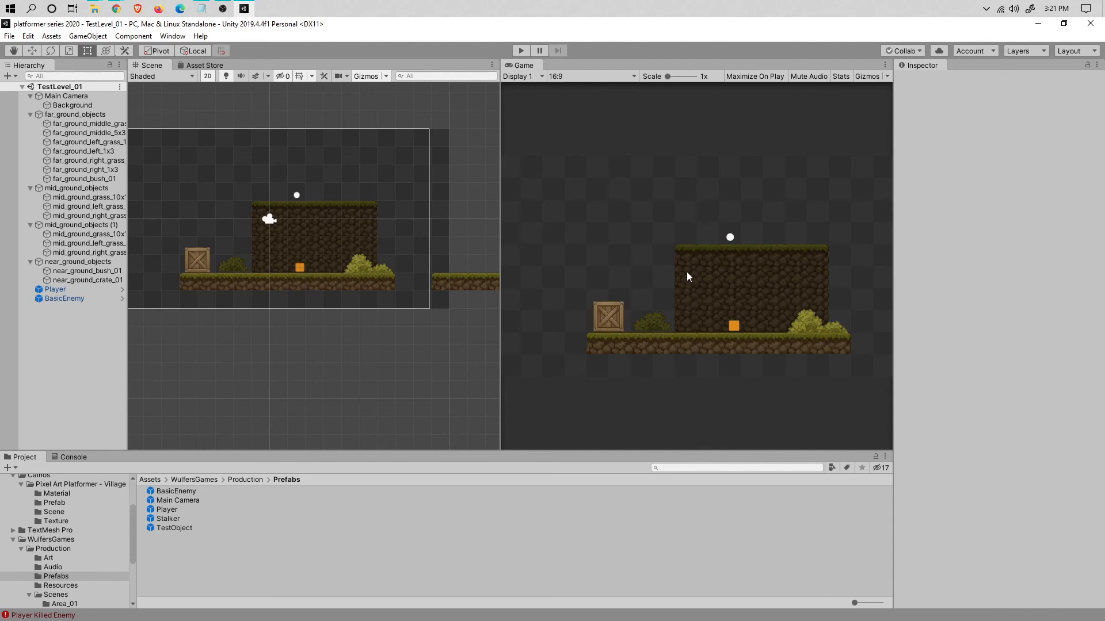
# Select the long mid_ground_grass_10x1 ground sprite
pyautogui.click(265, 282)
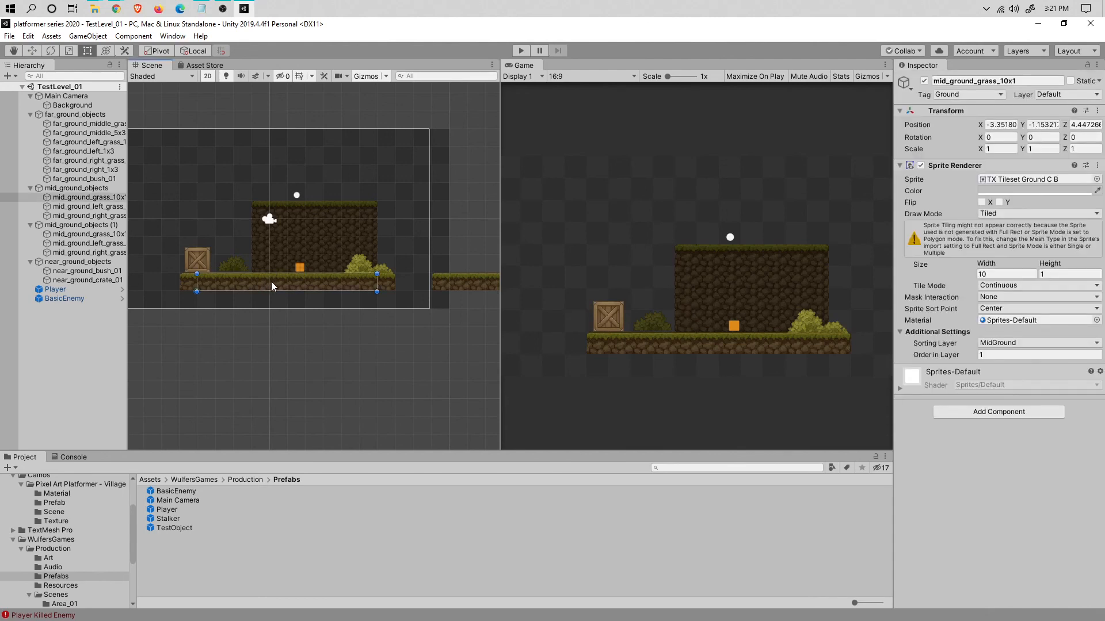